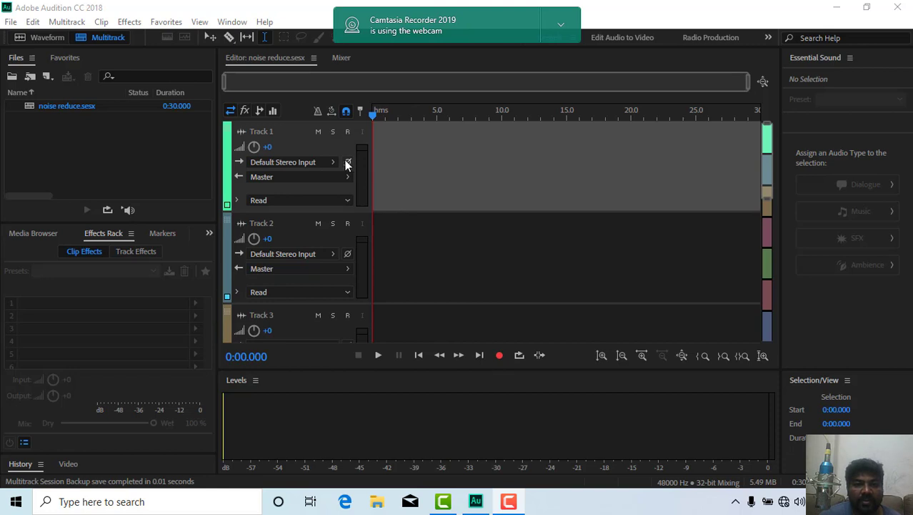
Set Track 1's input to the mono source [01M] Microphone (2- USB Audio CODEC) 1
left_click(318, 163)
mouse_move(380, 186)
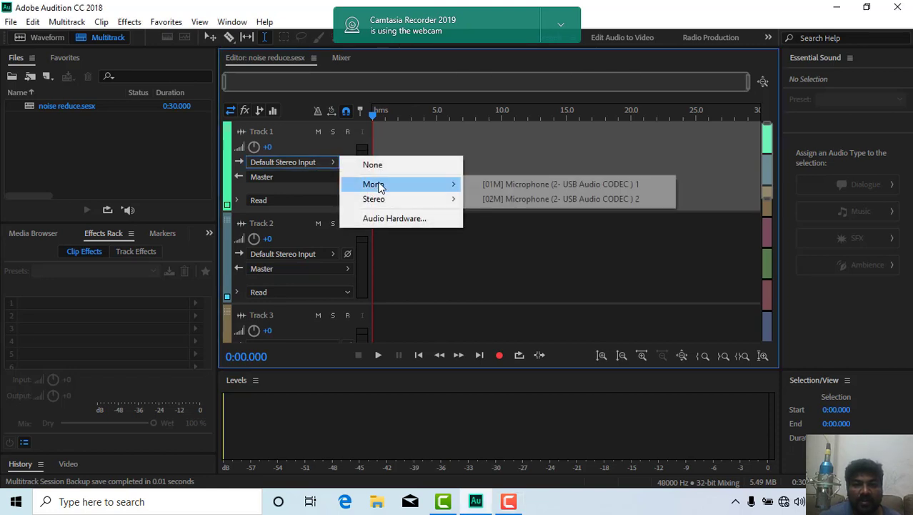
left_click(501, 185)
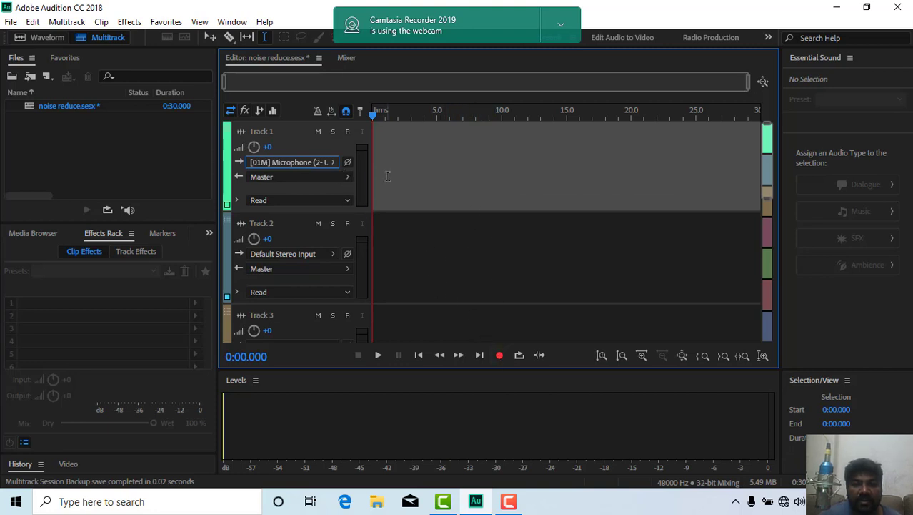
Try to record the session without arming a track, stop it and return the playhead to 0:00.000
left_click(499, 356)
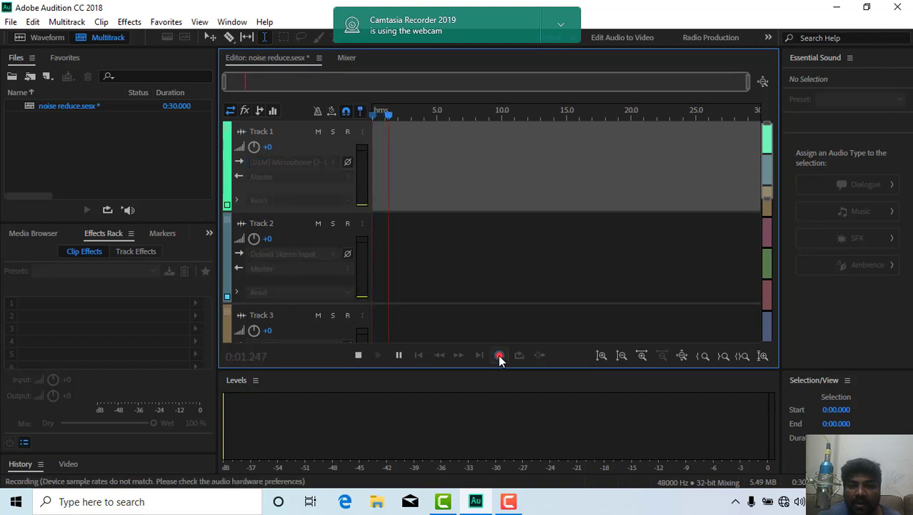
left_click(398, 356)
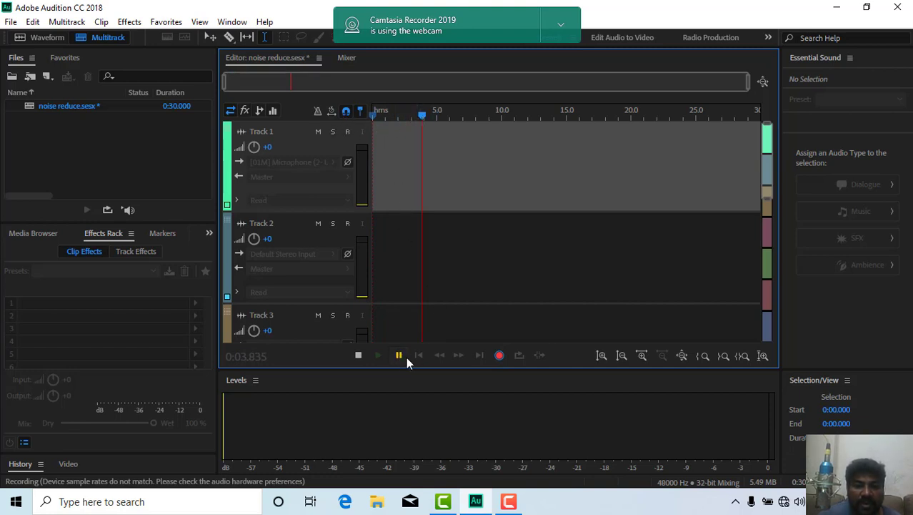
left_click(358, 355)
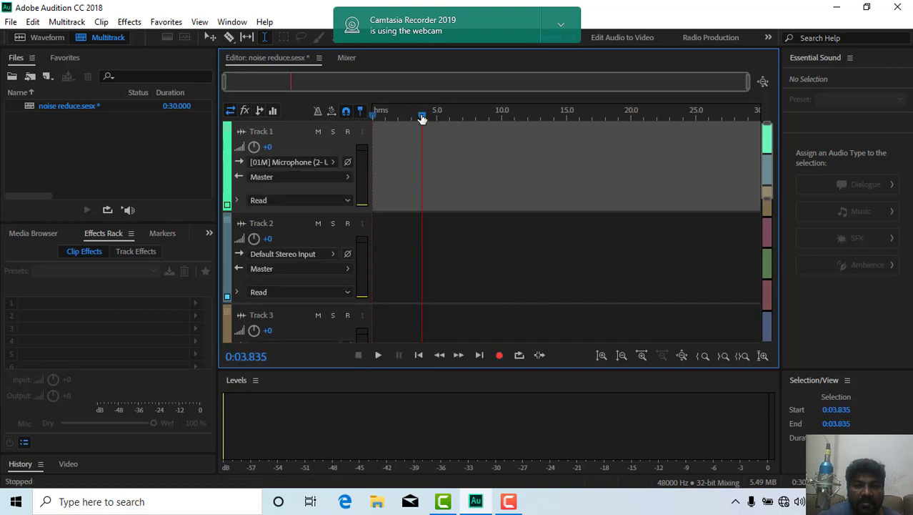
left_click_drag(423, 118, 371, 121)
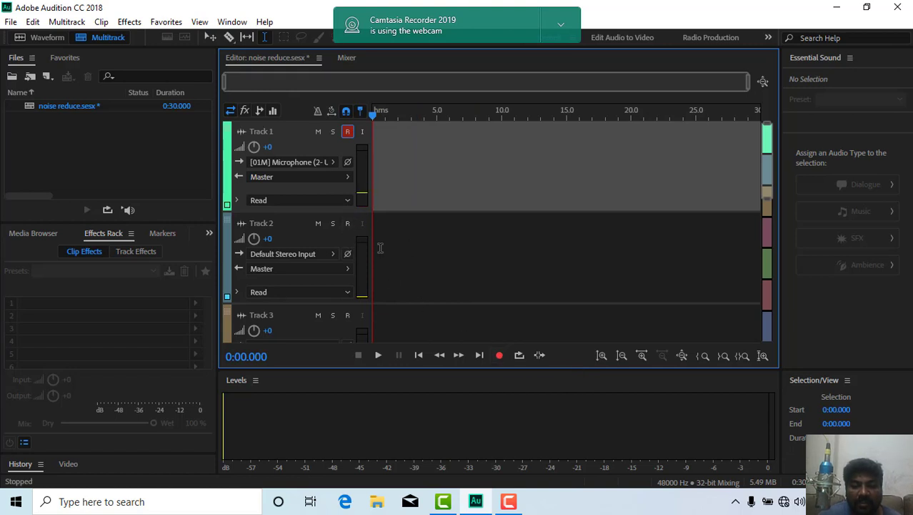
With Track 1 armed for recording, record a clip of about 7 seconds from the session start
left_click(500, 356)
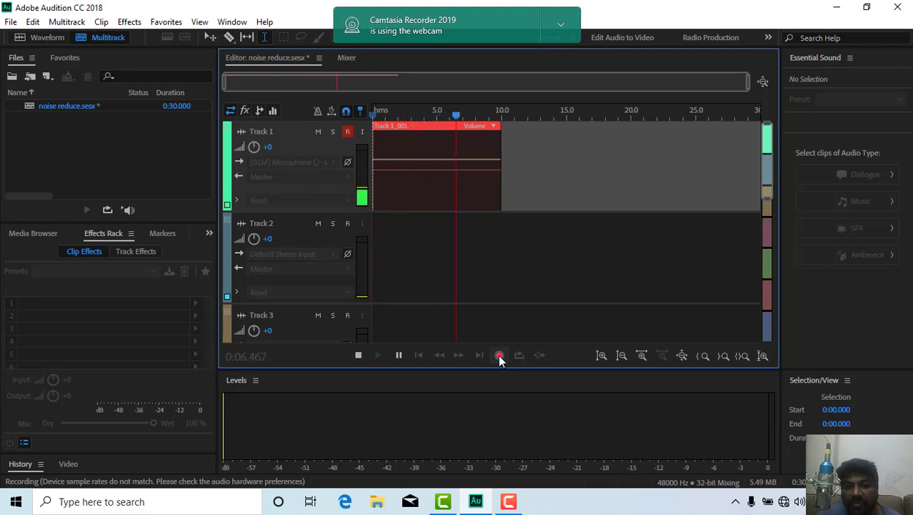
left_click(358, 354)
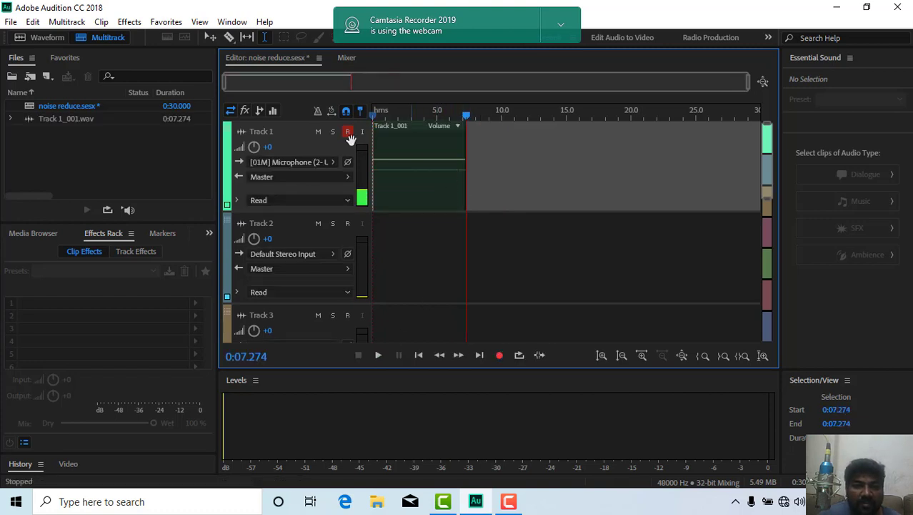
Open the recorded Track 1 clip in the waveform editor and amplify the whole clip twice
double_click(406, 171)
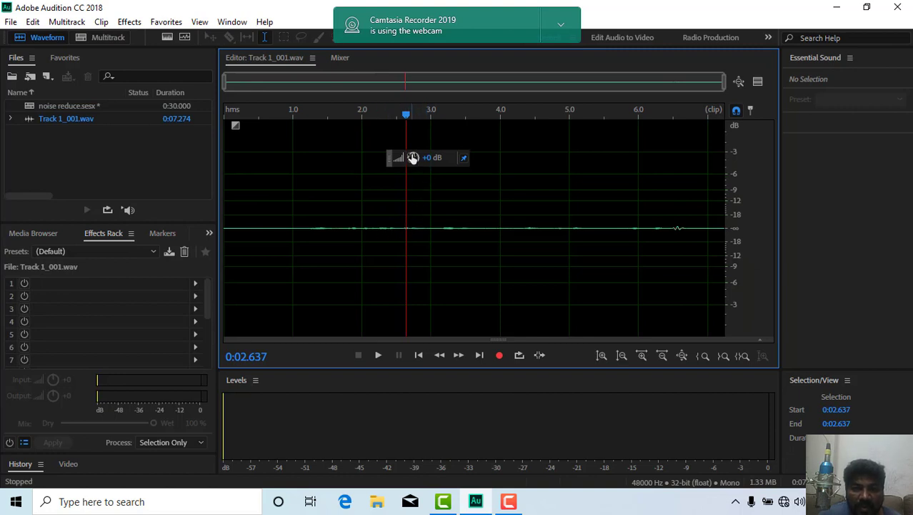
left_click_drag(413, 158, 484, 144)
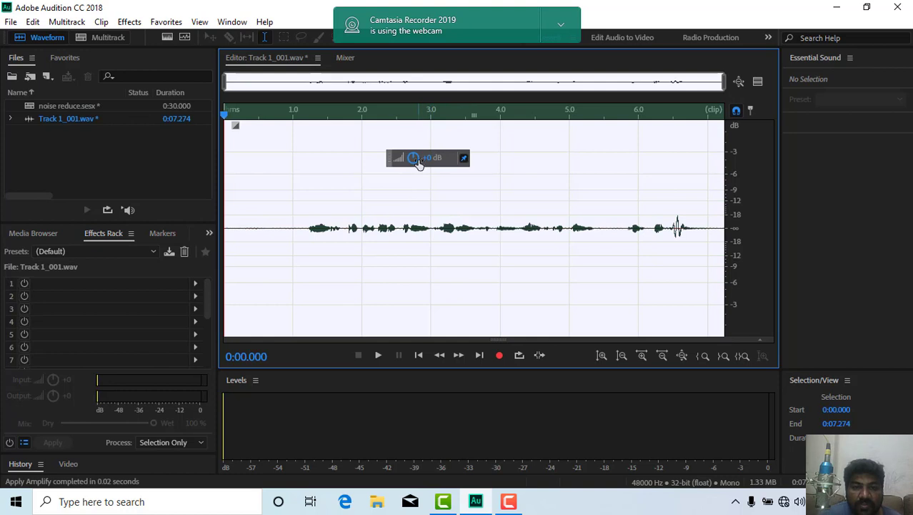
left_click_drag(416, 158, 428, 153)
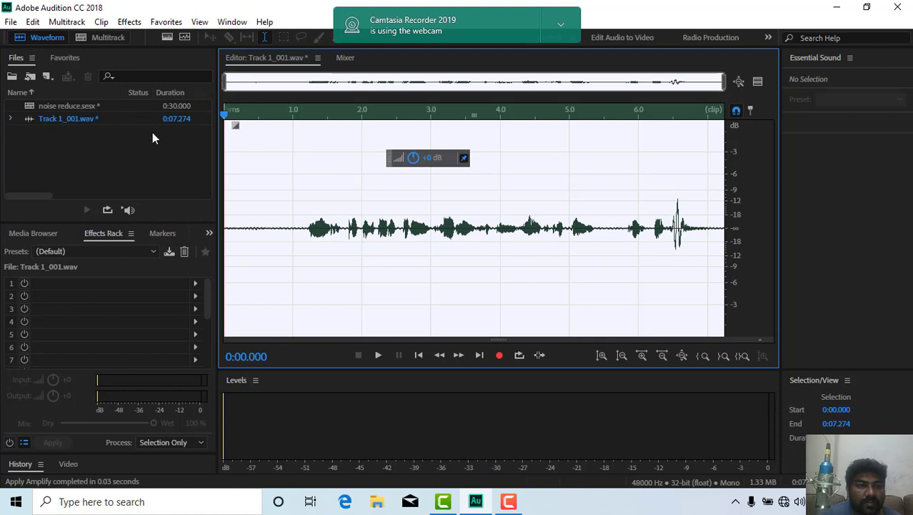
Return to the multitrack session and record a second clip of about 11 seconds on Track 1, starting at about 0:08.844
left_click(107, 38)
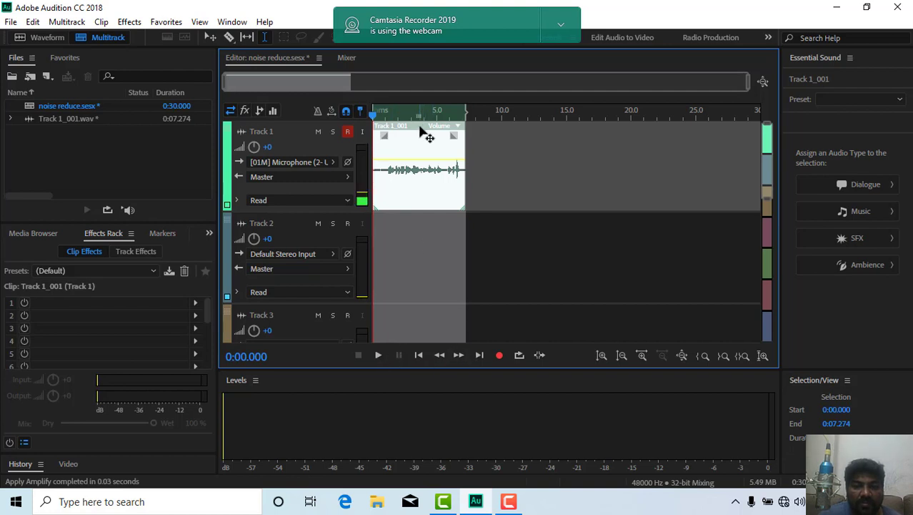
left_click(486, 120)
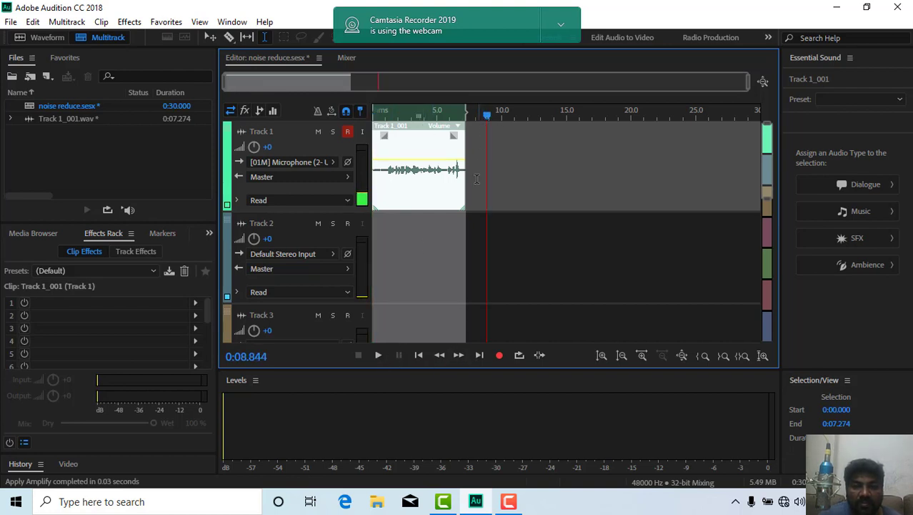
left_click(500, 356)
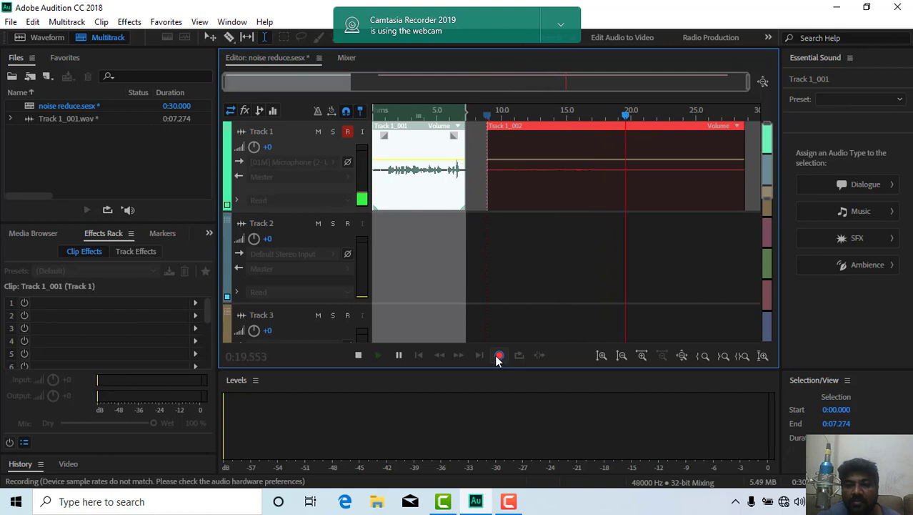
left_click(359, 356)
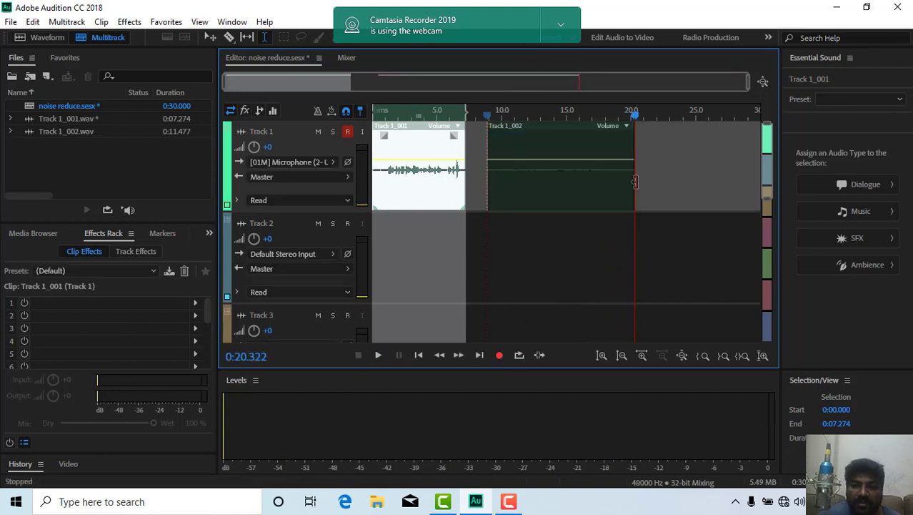
Open the second recorded clip in the waveform editor and amplify the whole clip
left_click_drag(634, 114, 526, 115)
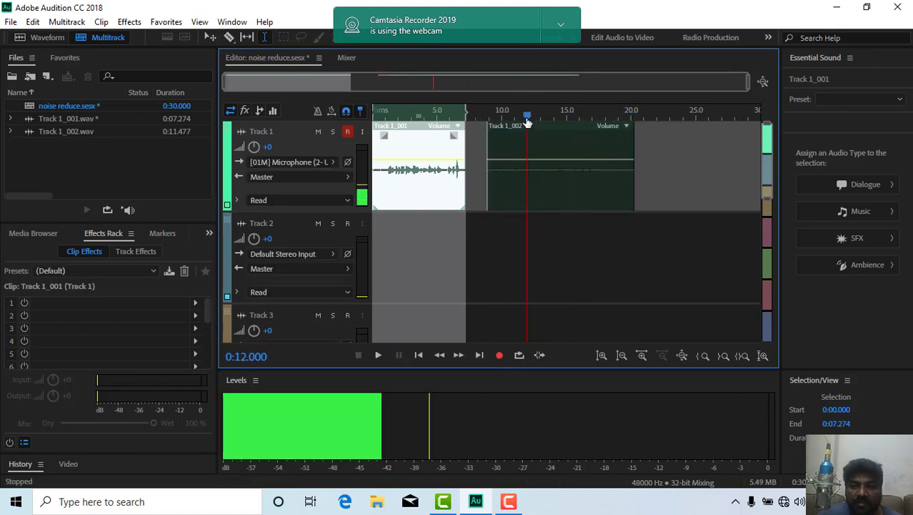
left_click(550, 127)
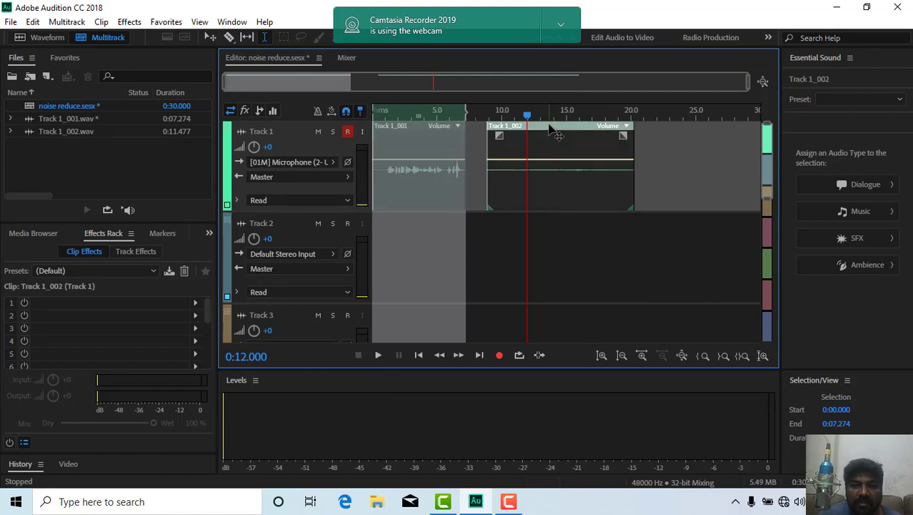
double_click(550, 127)
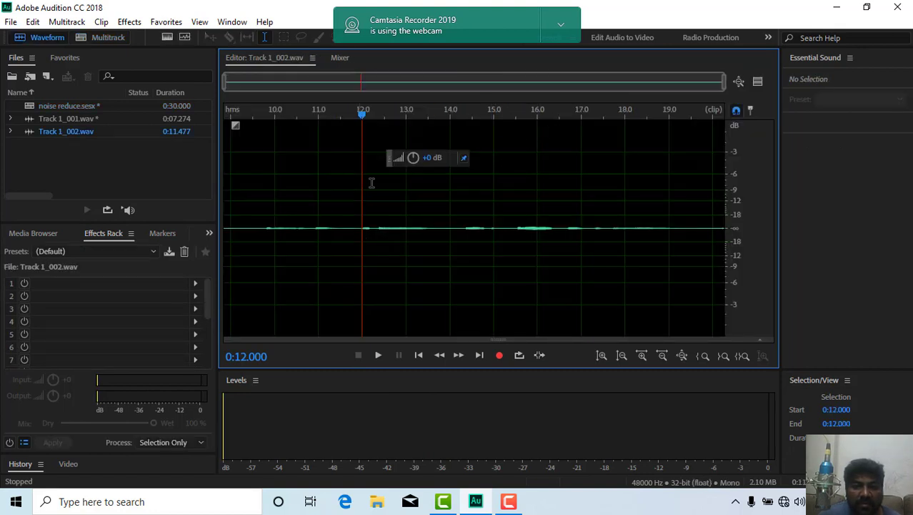
mouse_move(413, 157)
left_mouse_down()
mouse_move(453, 157)
mouse_move(425, 157)
left_mouse_up()
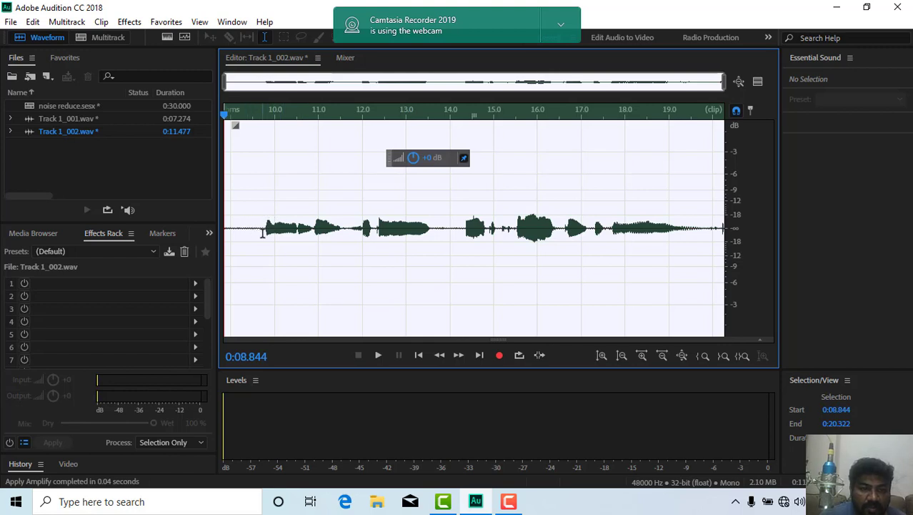
Play the amplified second clip from about 0:09.731 and raise the system volume to 100
left_click(262, 234)
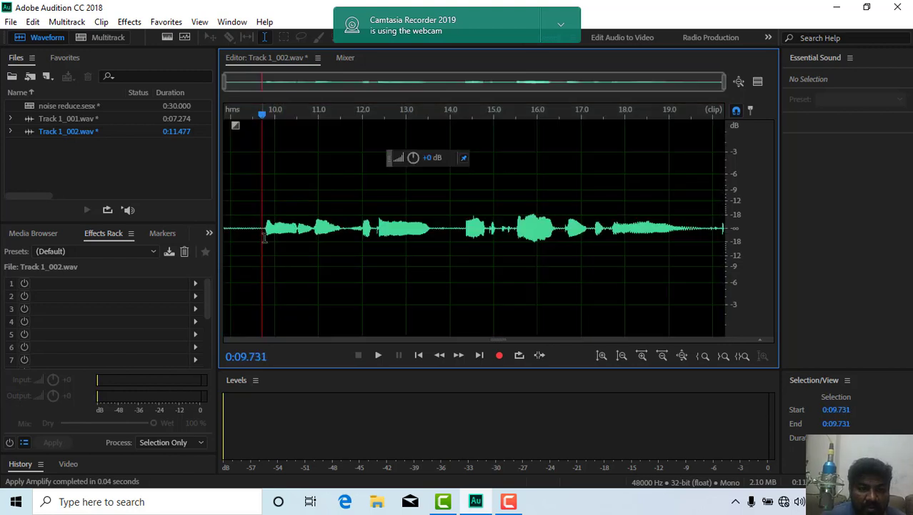
left_click(378, 355)
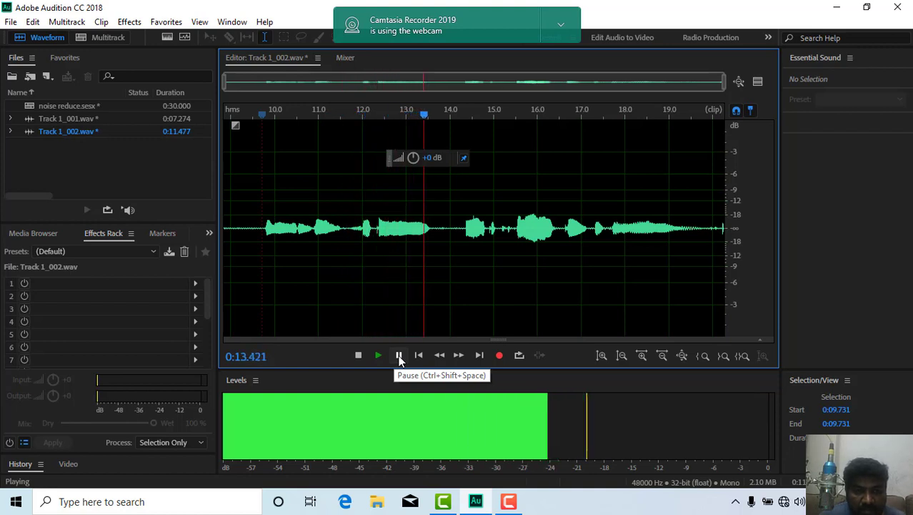
key("XF86AudioRaiseVolume")
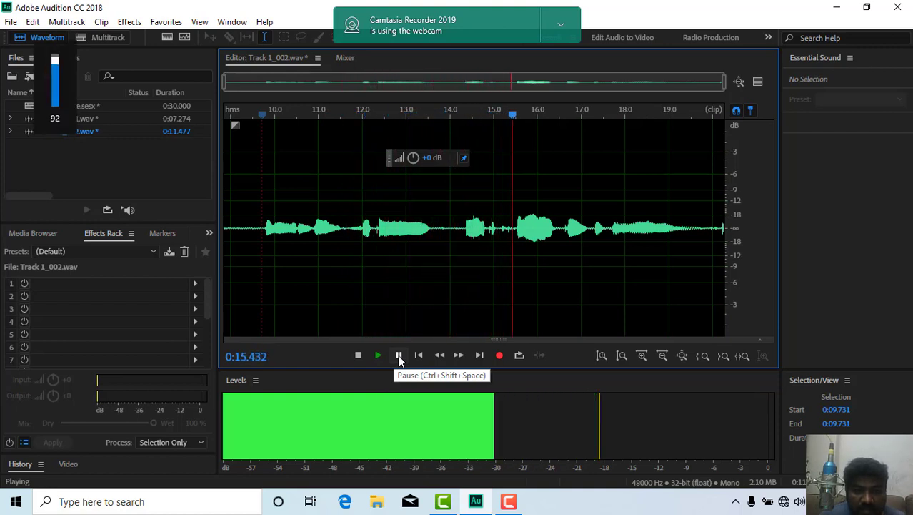
key("XF86AudioRaiseVolume")
key("XF86AudioRaiseVolume")
key("XF86AudioRaiseVolume")
key("XF86AudioRaiseVolume")
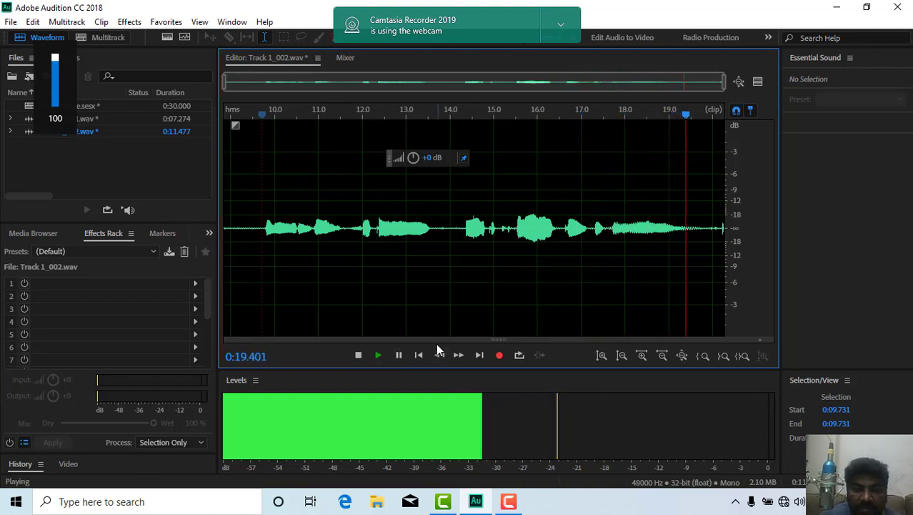
Amplify the whole second clip further, play it back and pause at about 0:18.144
left_click(250, 238)
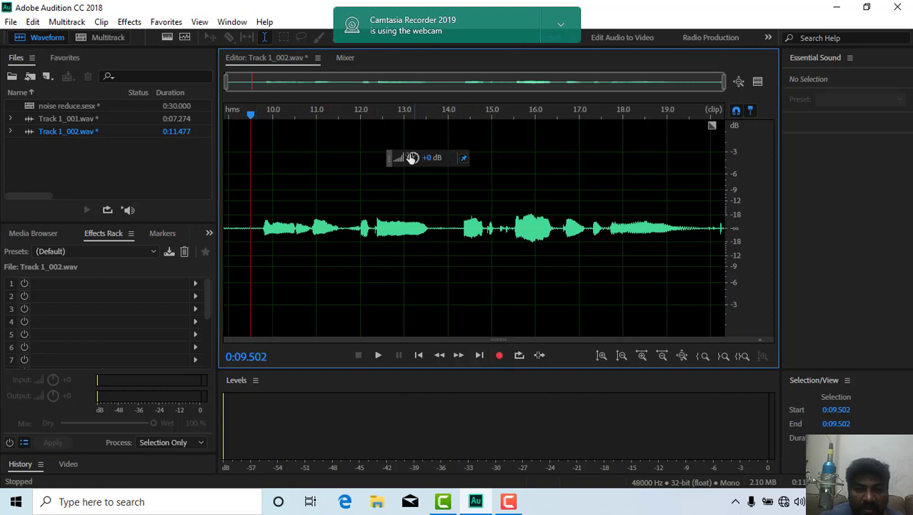
mouse_move(412, 156)
left_mouse_down()
mouse_move(437, 156)
mouse_move(424, 156)
left_mouse_up()
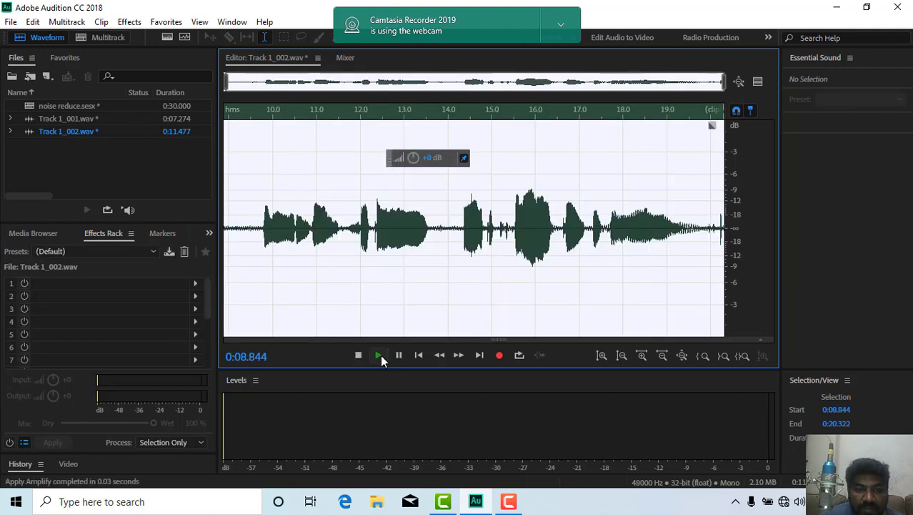
left_click(380, 355)
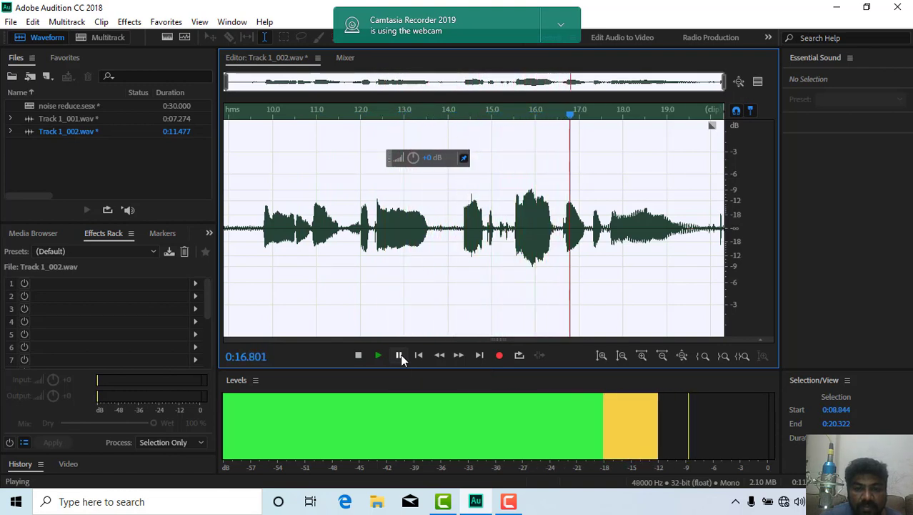
left_click(400, 355)
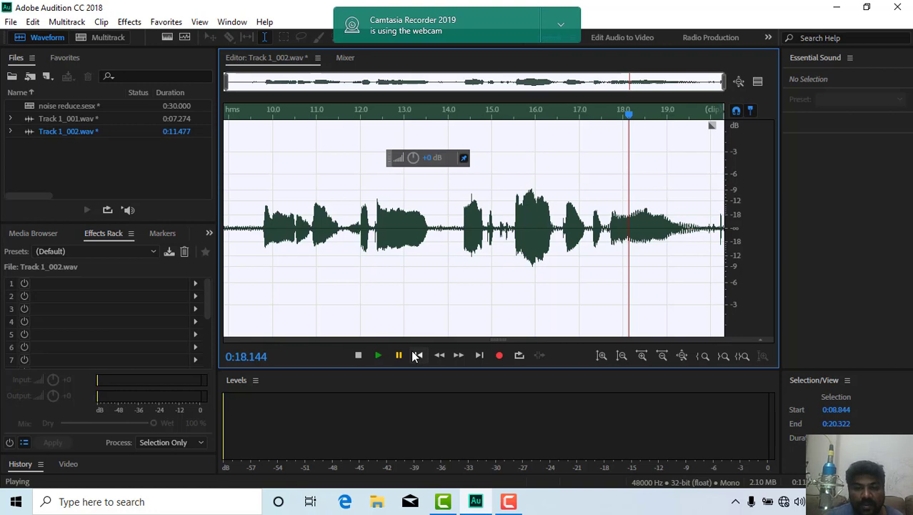
Select the speech-free lead-in of the clip from 0:08.844 to about 0:09.731 and play only that part
left_click_drag(261, 227, 200, 227)
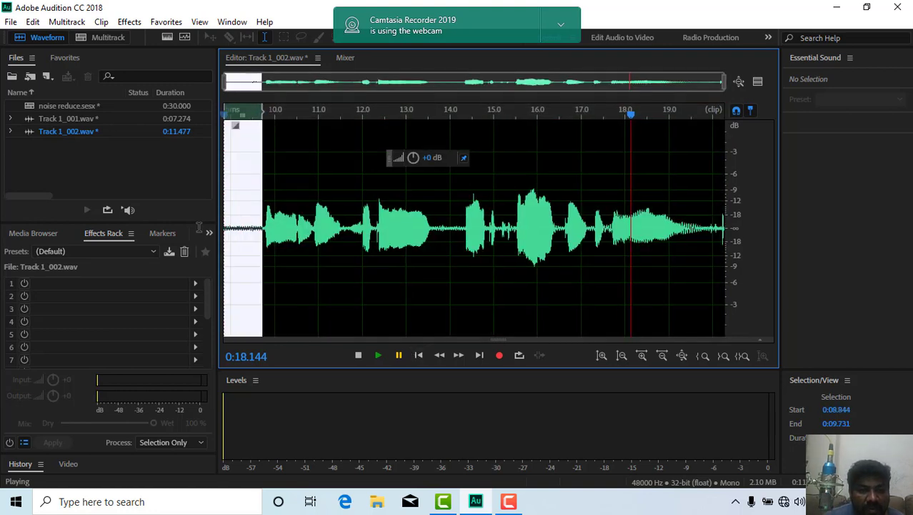
left_click(377, 355)
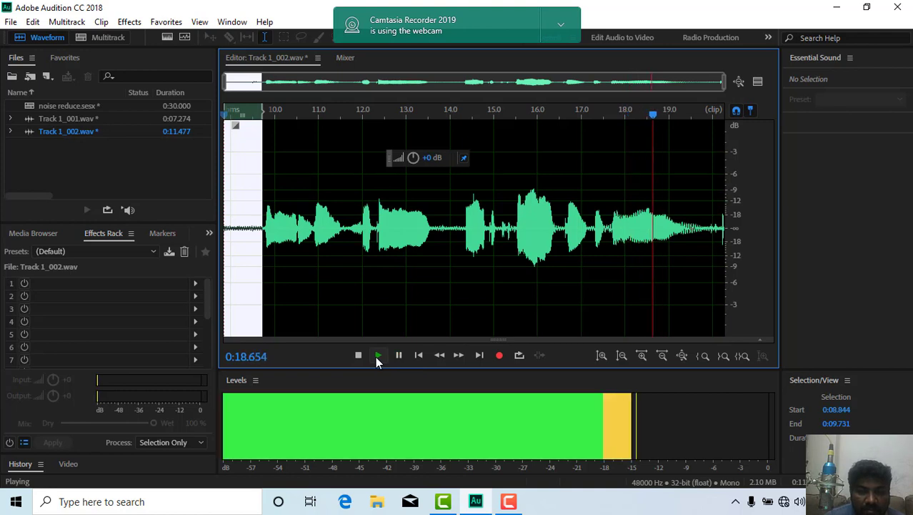
left_click(226, 227)
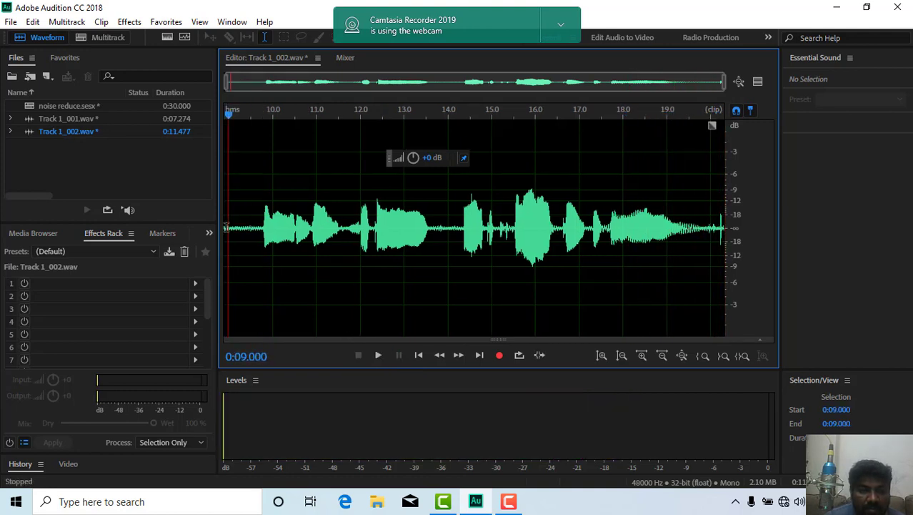
left_click(223, 230)
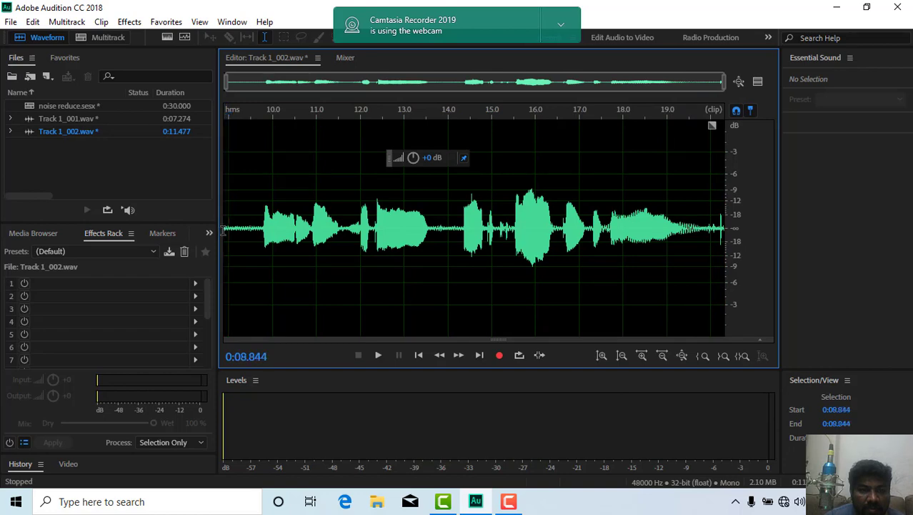
double_click(228, 230)
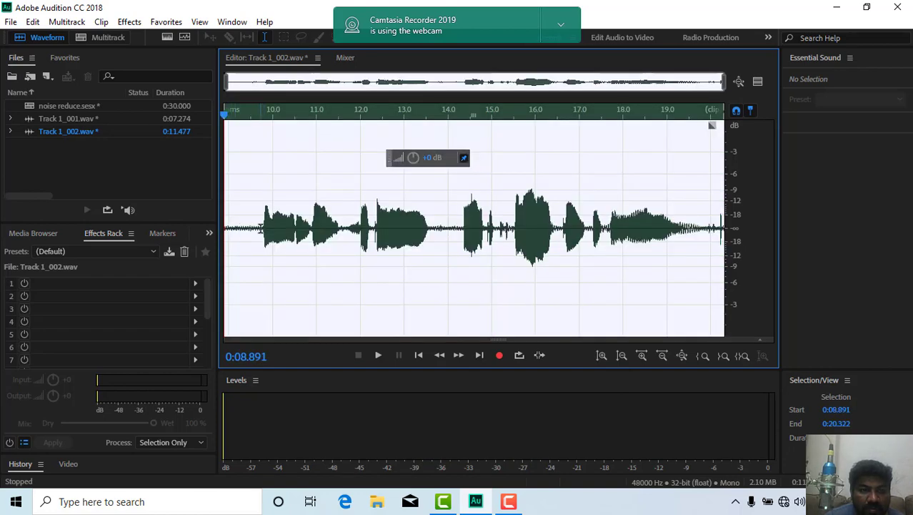
left_click_drag(264, 227, 203, 232)
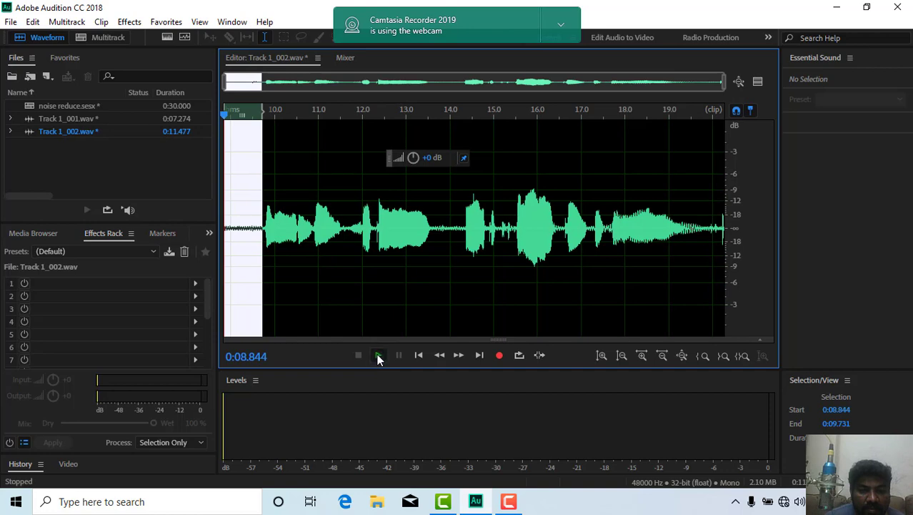
left_click(377, 355)
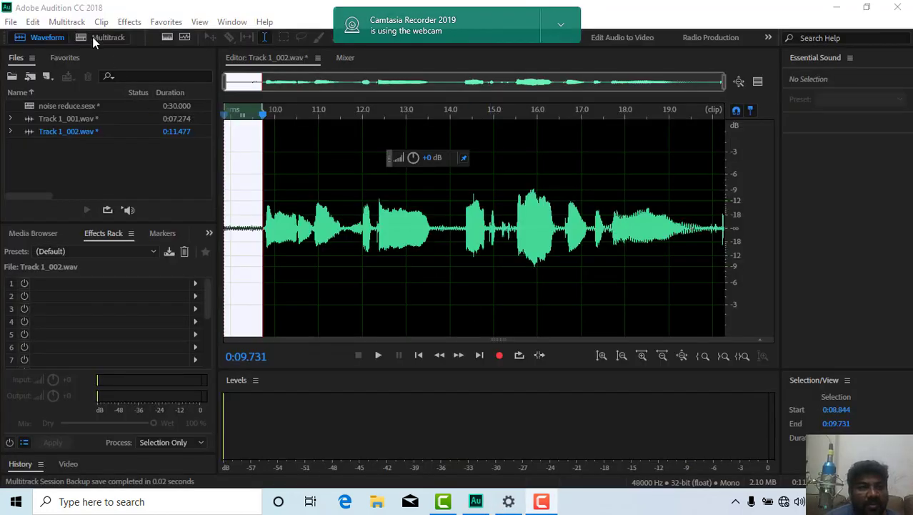
Check the default input and output devices in the Audio Hardware preferences and accept the existing settings
left_click(33, 21)
mouse_move(108, 472)
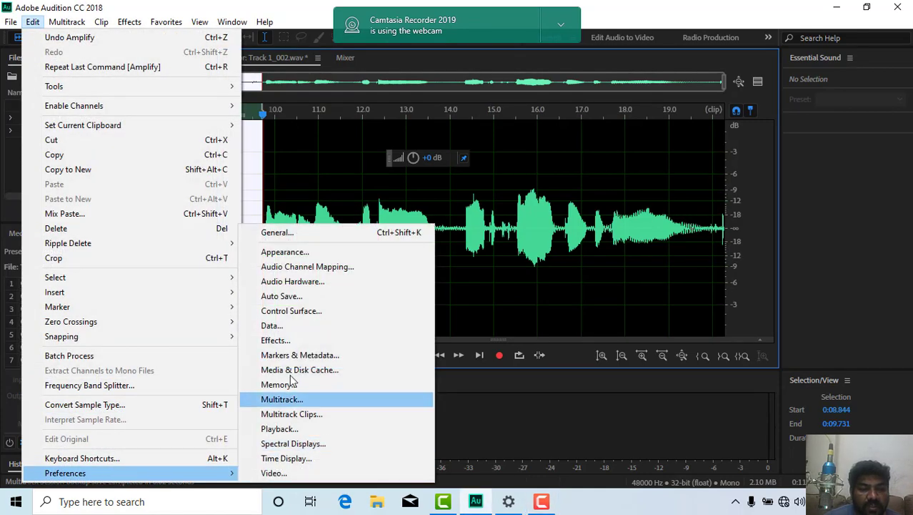
left_click(298, 282)
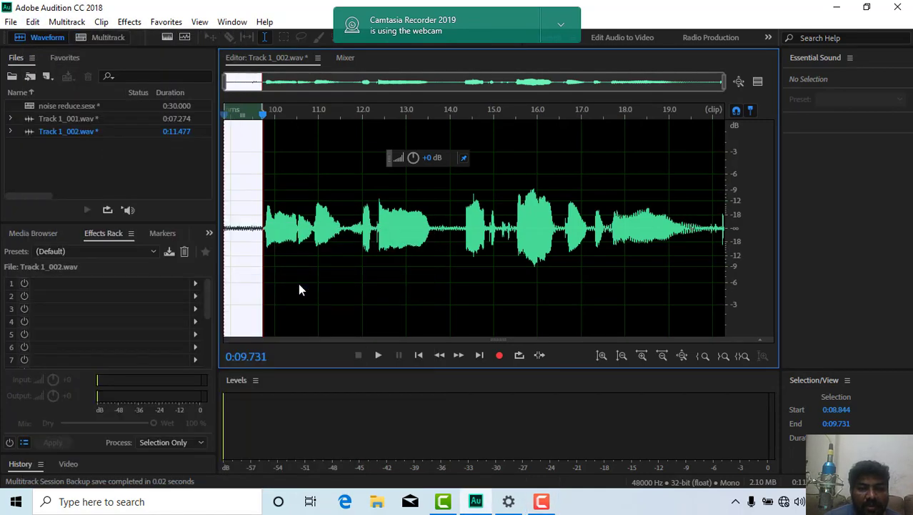
left_click(407, 155)
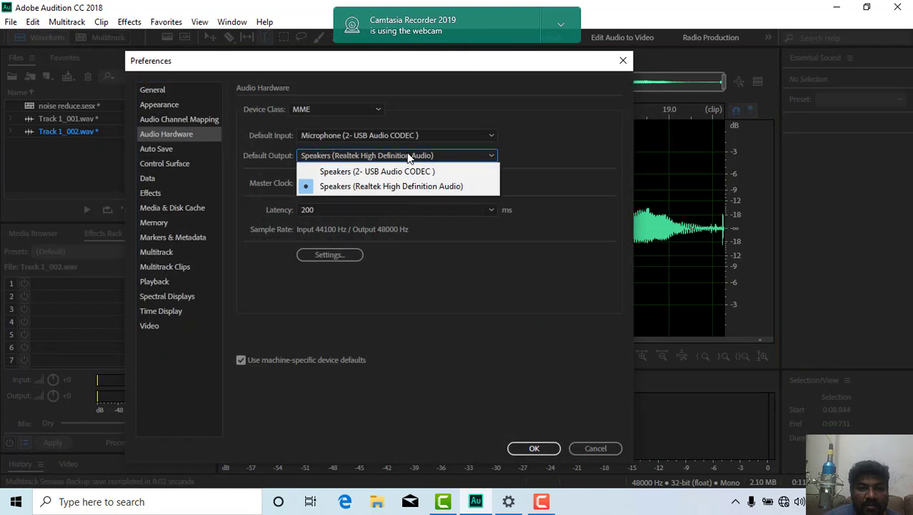
left_click(408, 155)
left_click(415, 135)
left_click(415, 135)
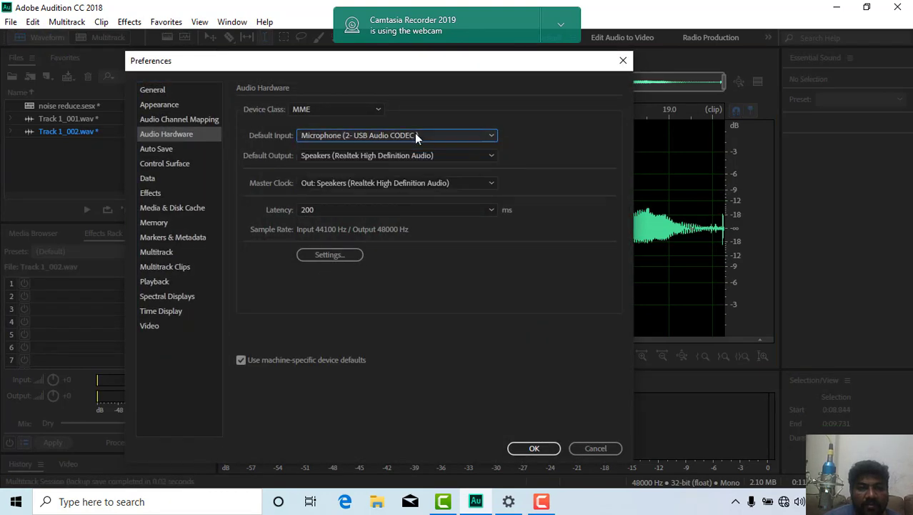
left_click(535, 450)
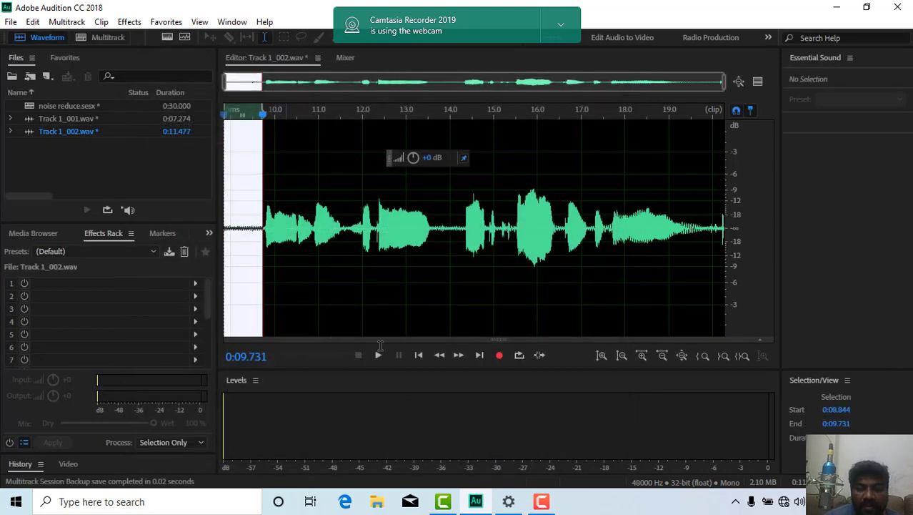
Test the speaker and system sounds levels in the Windows Volume Mixer, leaving system sounds at 100
left_click(800, 501)
right_click(800, 501)
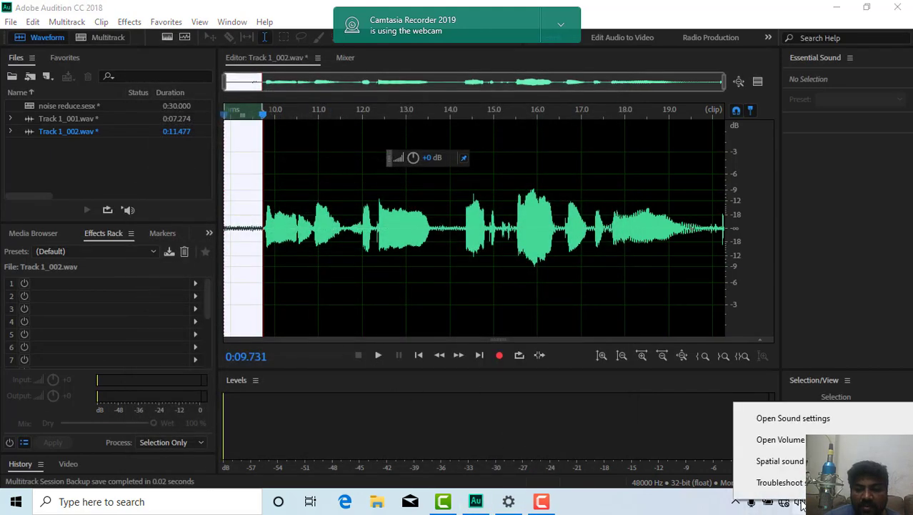
left_click(801, 439)
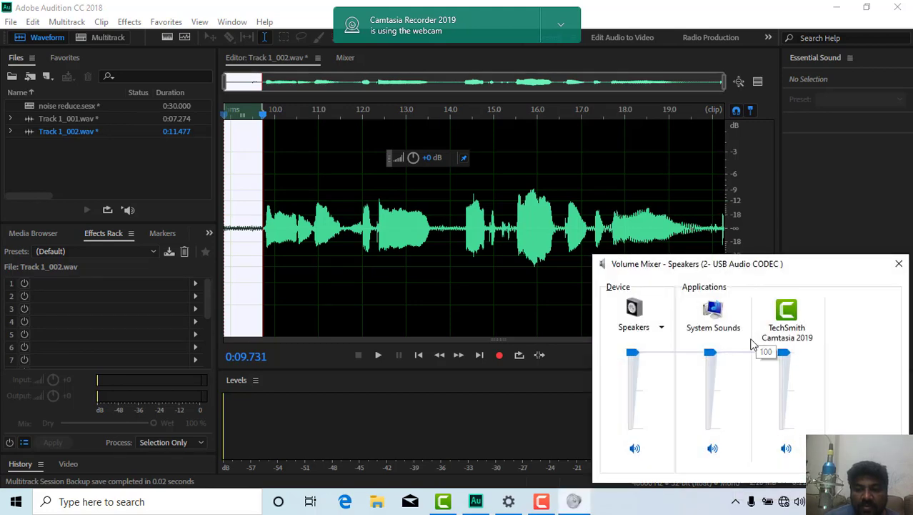
left_click(633, 352)
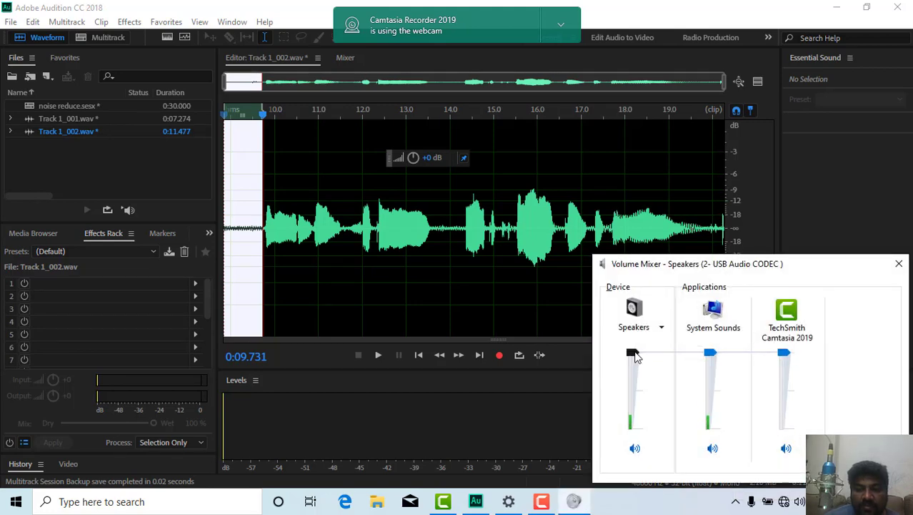
mouse_move(710, 353)
left_mouse_down()
mouse_move(709, 430)
mouse_move(717, 351)
left_mouse_up()
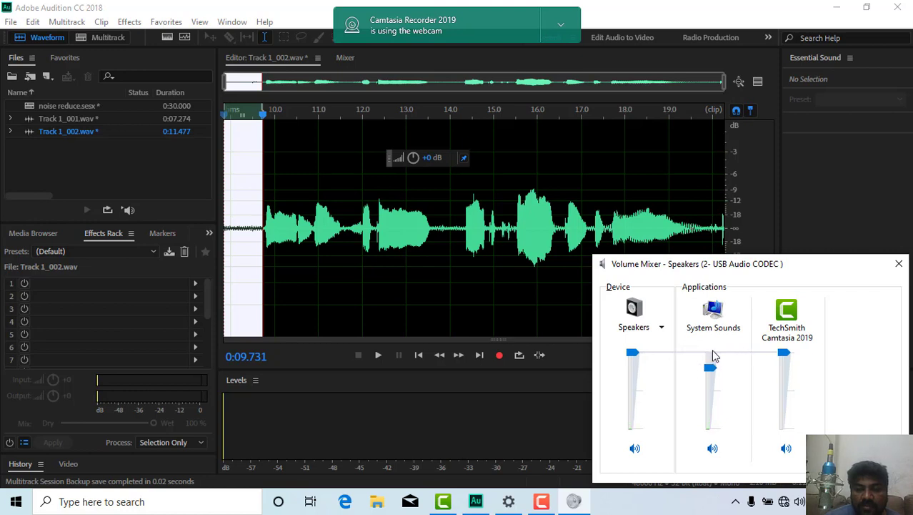
left_click_drag(712, 379, 711, 354)
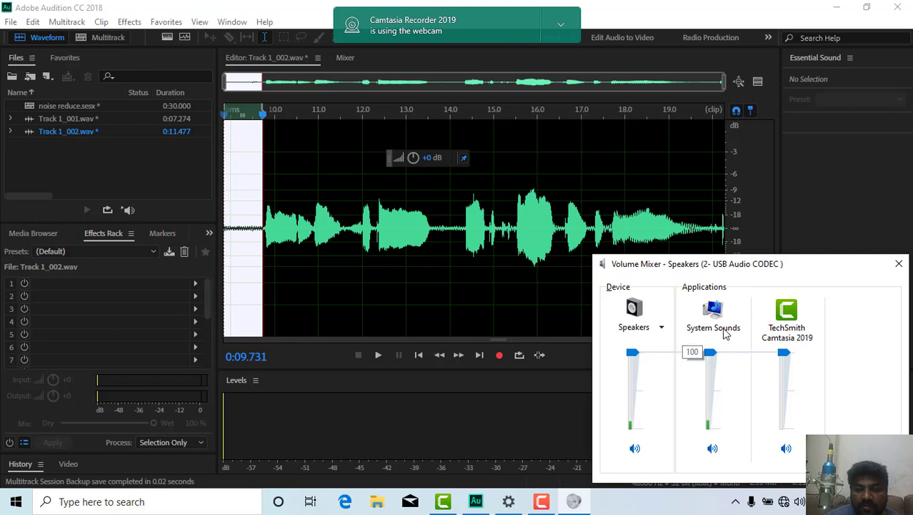
left_click(899, 265)
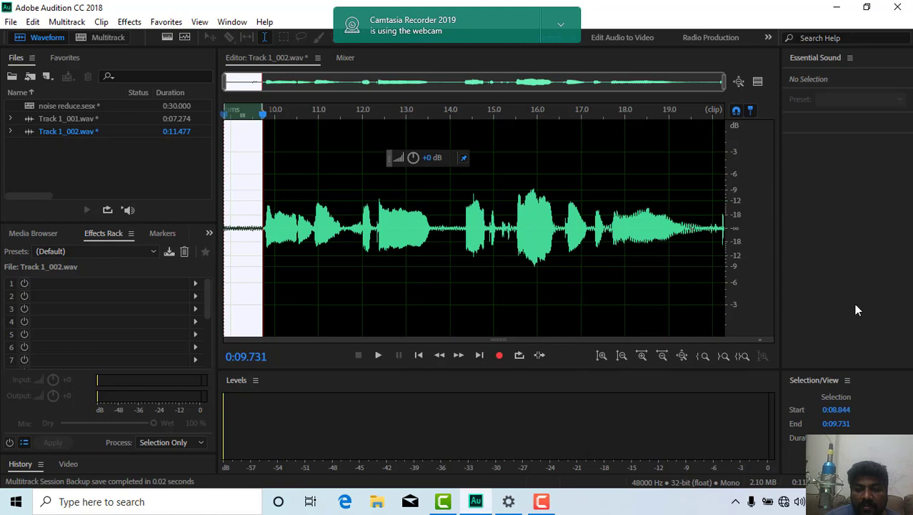
Switch to the Windows Sound settings and choose Speakers (Realtek High Definition Audio) as the output device
right_click(800, 501)
mouse_move(799, 465)
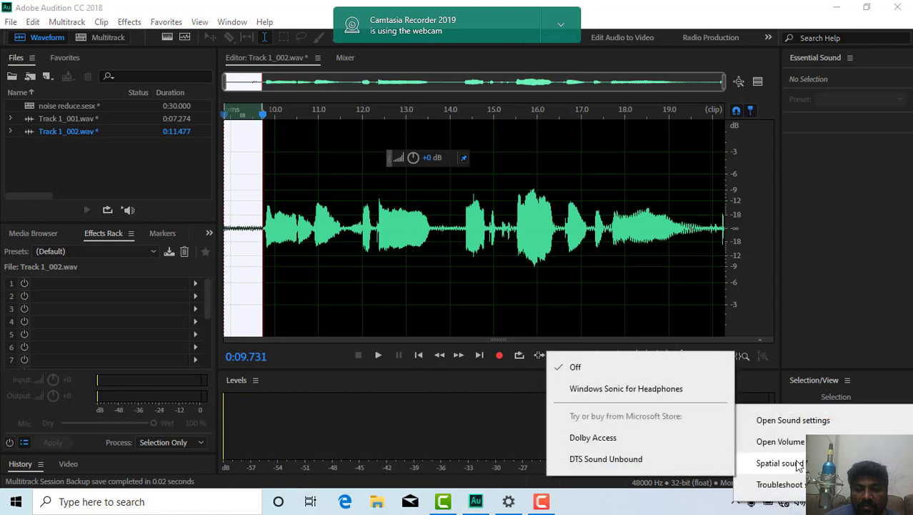
left_click(795, 420)
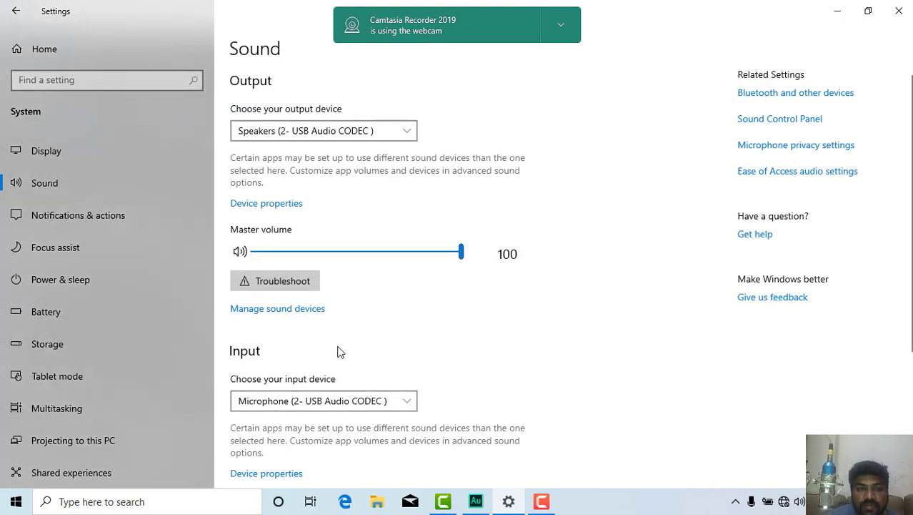
scroll(369, 366, "down", 2)
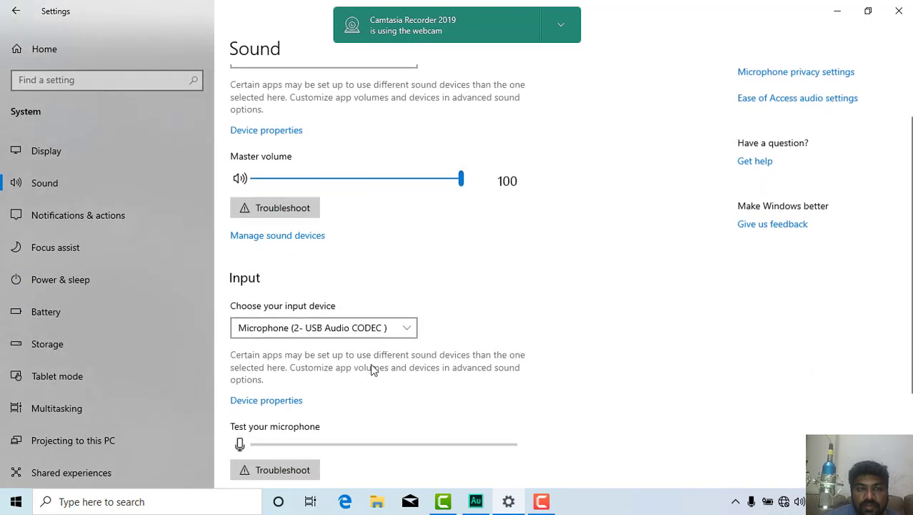
scroll(370, 368, "up", 2)
left_click(382, 134)
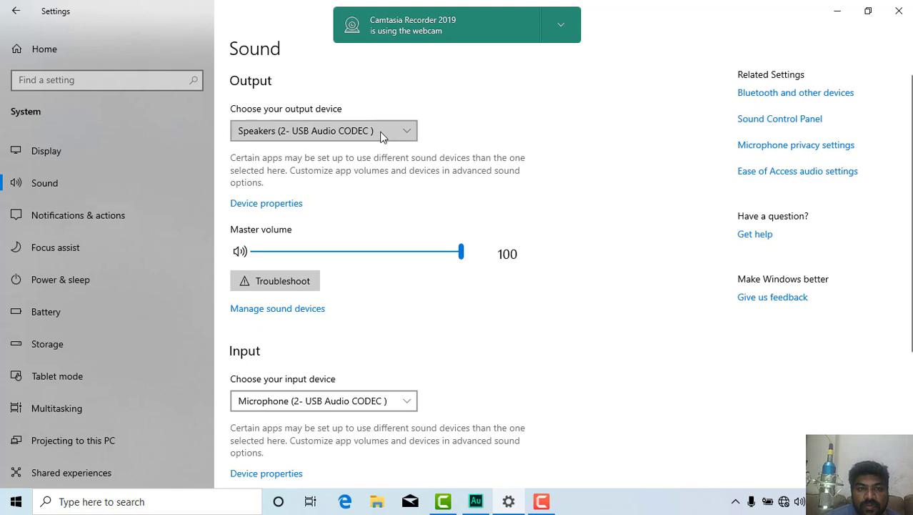
left_click(357, 152)
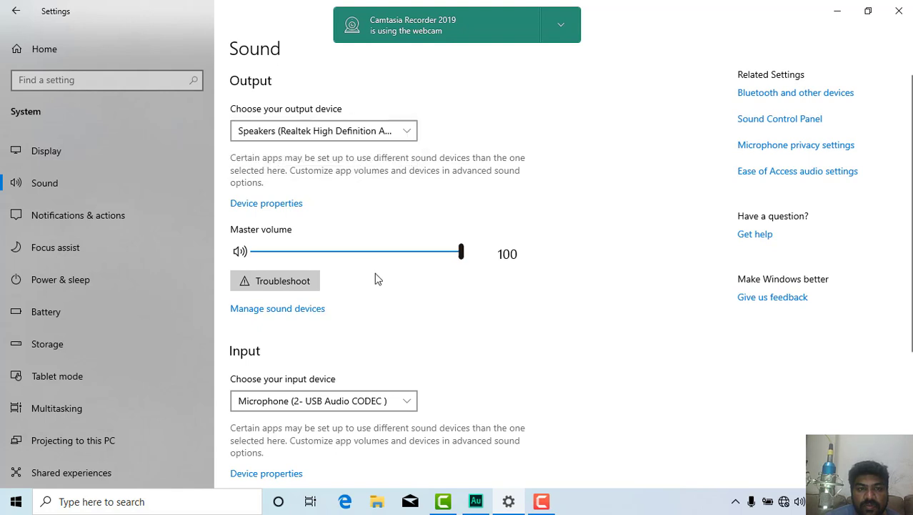
Review the output choices in the Windows app volume and device preferences, and return to Adobe Audition
scroll(382, 342, "down", 2)
scroll(379, 347, "down", 2)
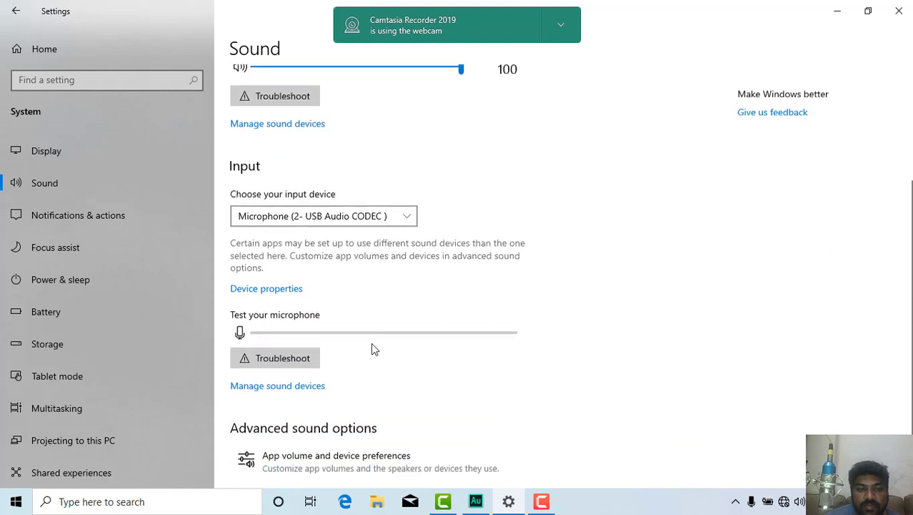
left_click(299, 437)
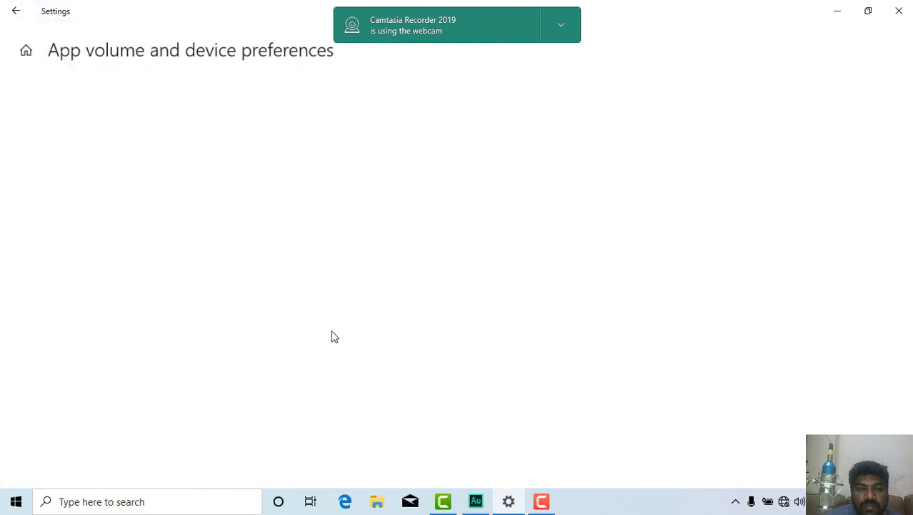
left_click(367, 117)
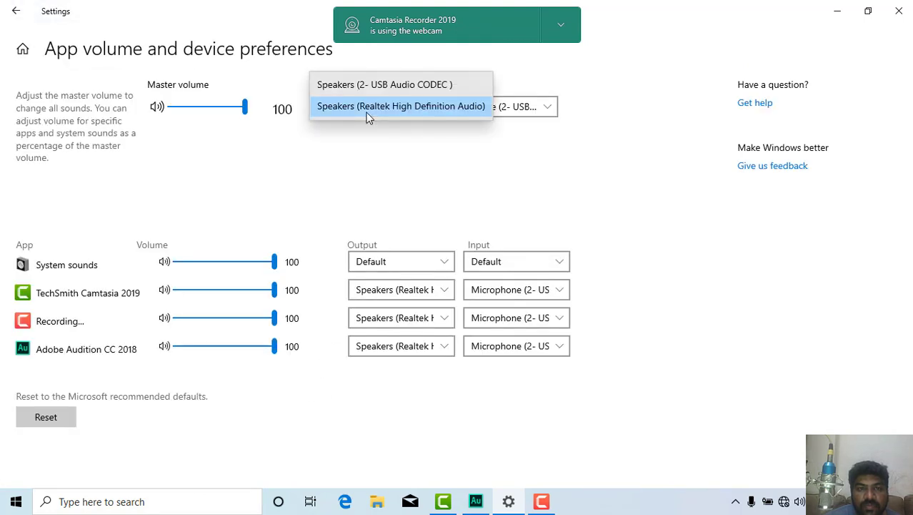
left_click(424, 159)
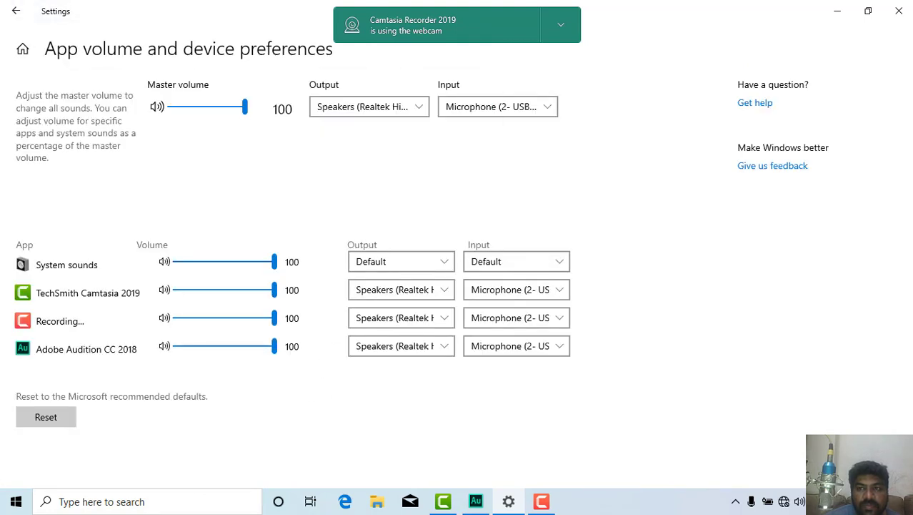
left_click(839, 12)
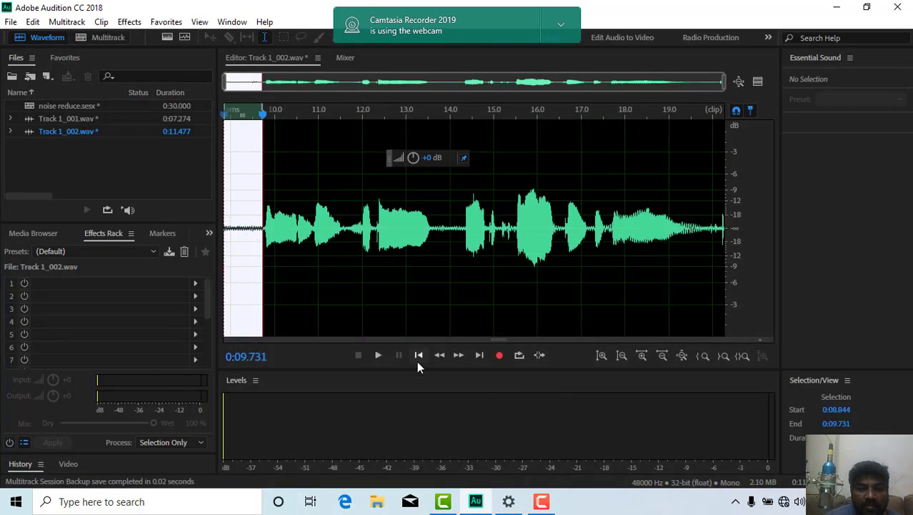
Play the second clip from 0:09.731, pausing at about 0:11.349, and resume playback until about 0:18.474
left_click(378, 356)
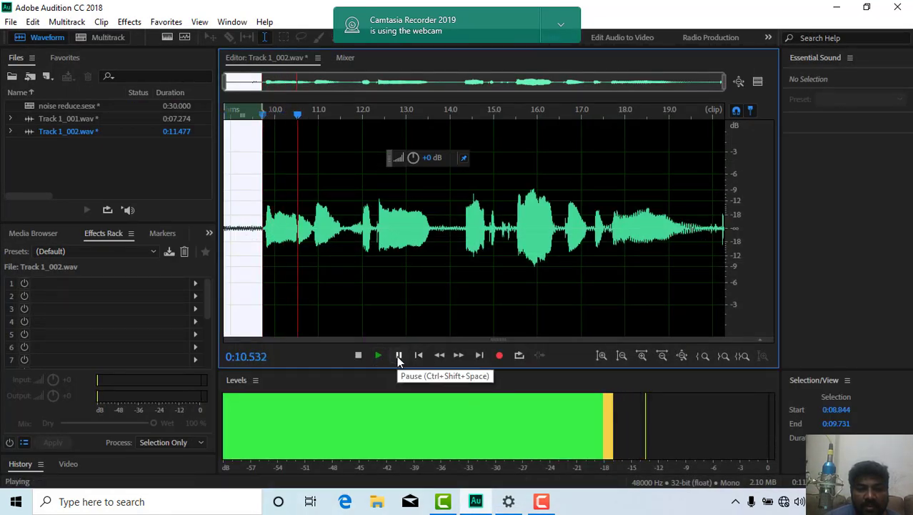
left_click(399, 355)
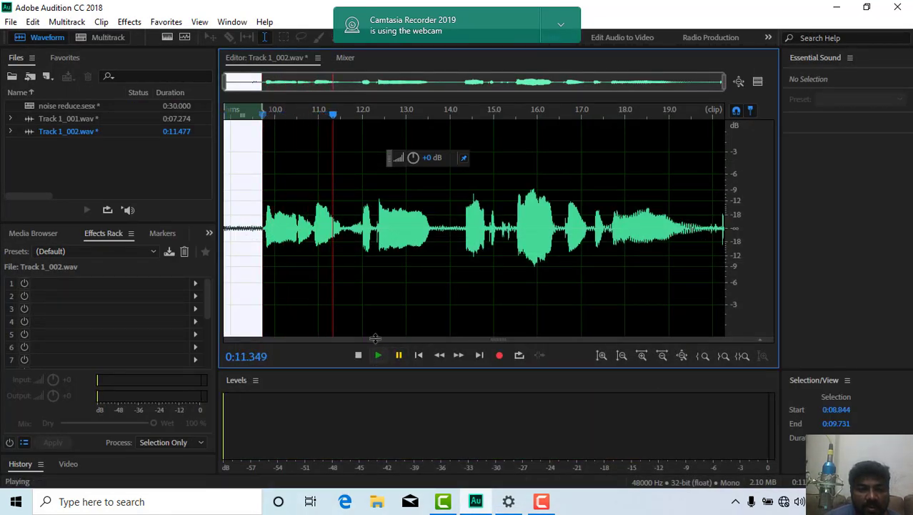
left_click(232, 235)
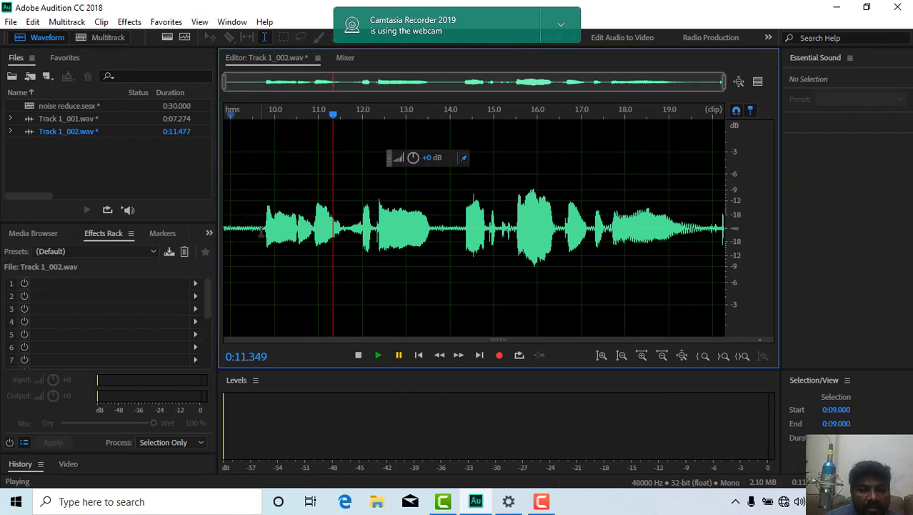
left_click(379, 355)
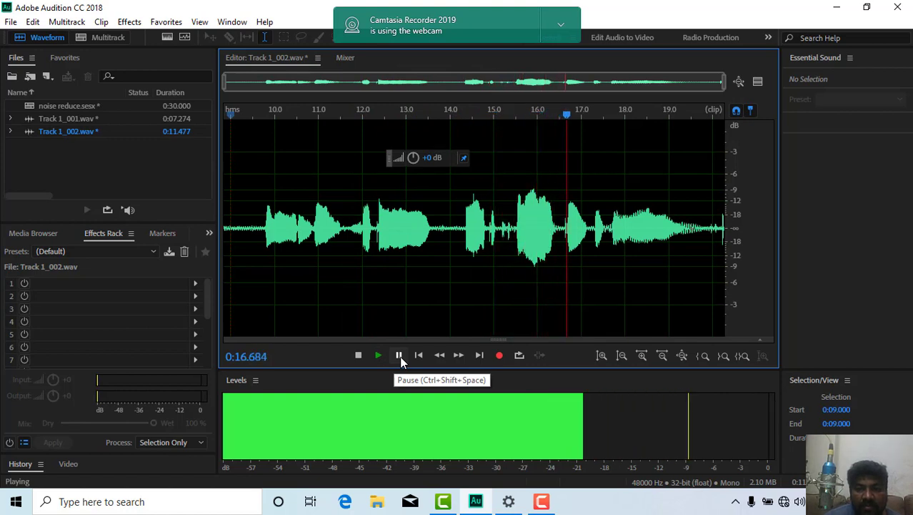
left_click(400, 355)
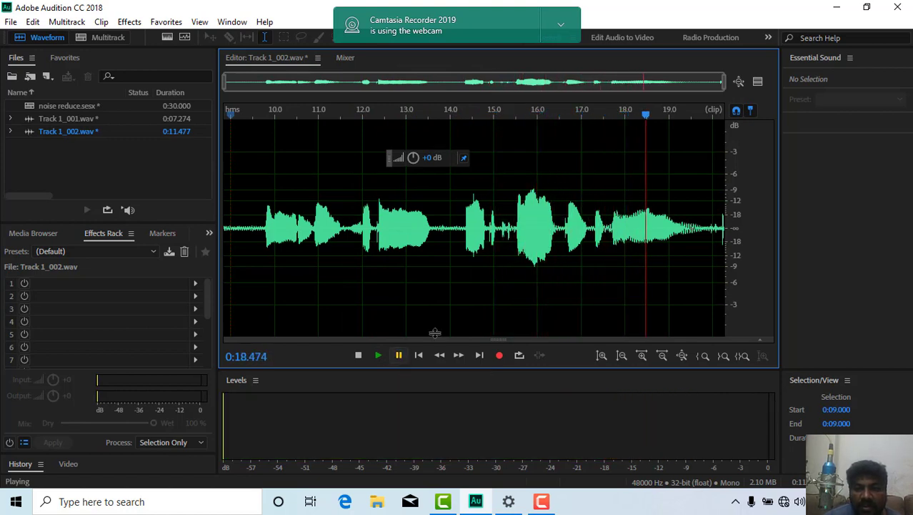
Reselect the speech-free lead-in from 0:08.844 to about 0:09.762 and play it with looping turned on
left_click_drag(265, 230, 197, 230)
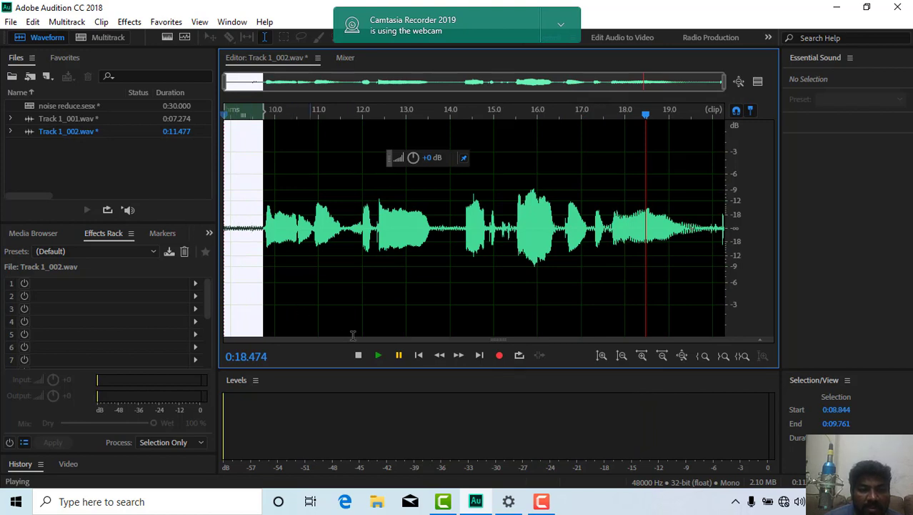
left_click(379, 355)
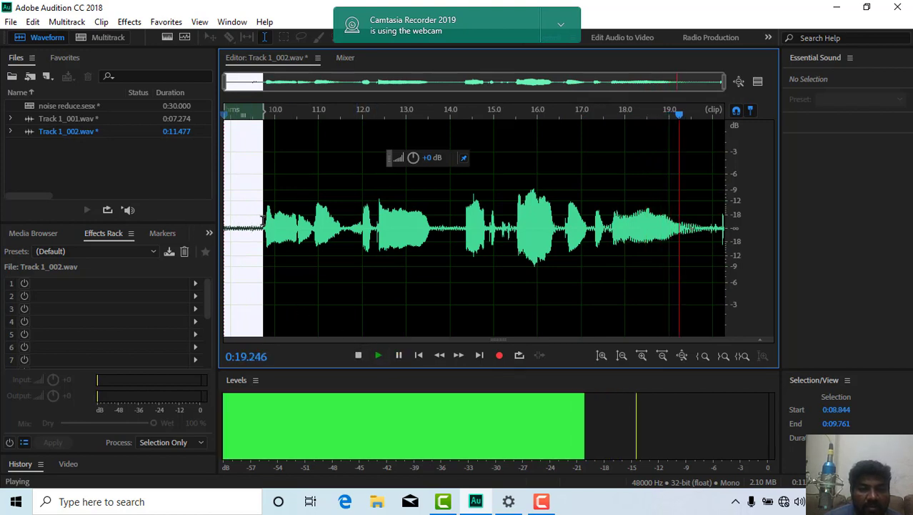
double_click(235, 230)
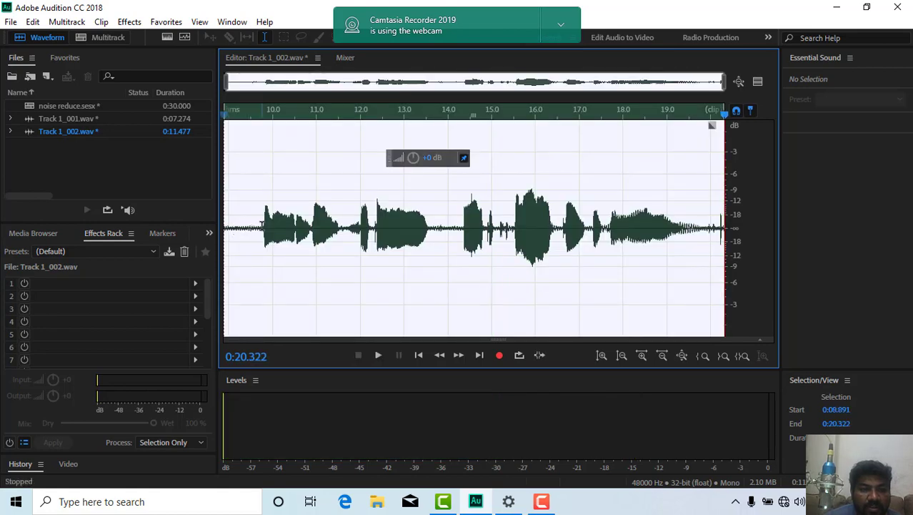
left_click_drag(264, 228, 213, 231)
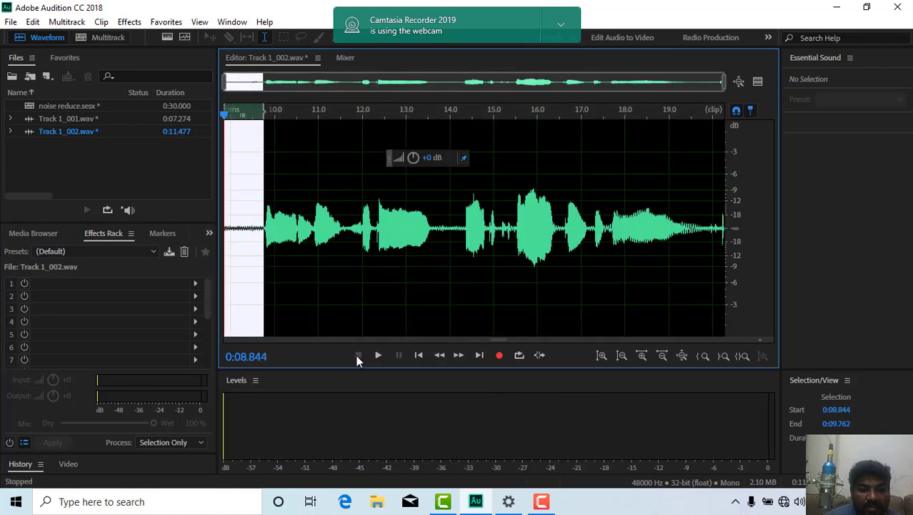
left_click(379, 355)
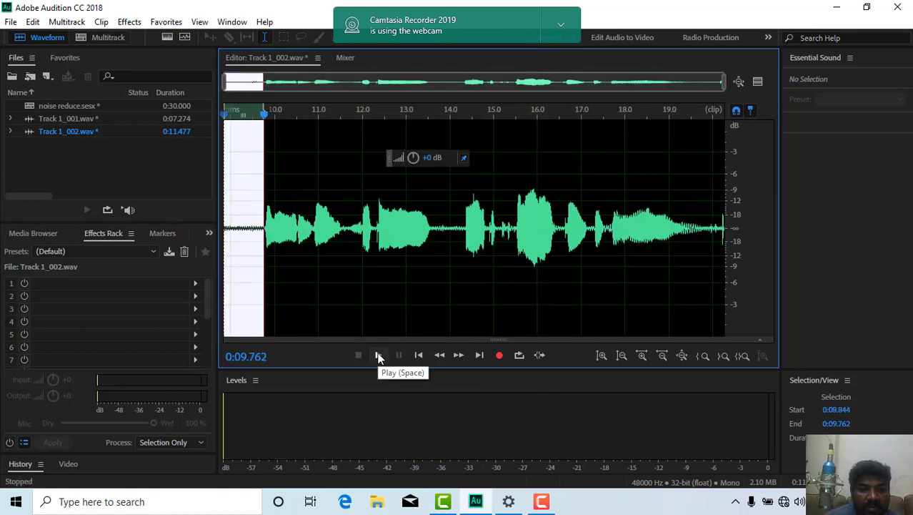
left_click(519, 355)
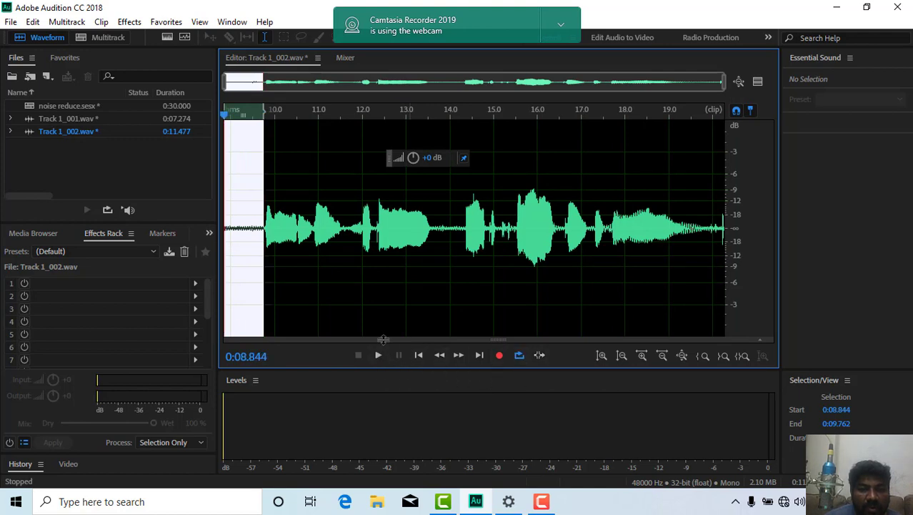
left_click(378, 354)
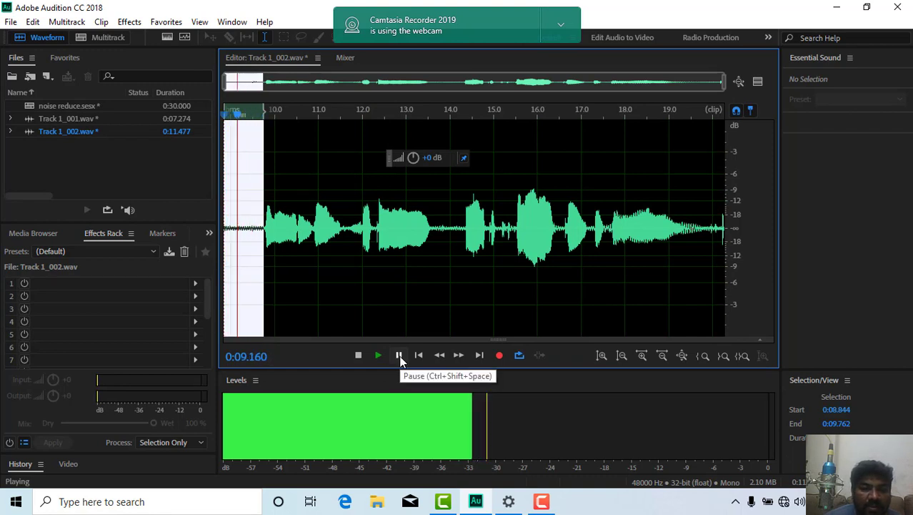
Add Dynamics Processing to slot 1 of the Effects Rack and choose the Noise Gate @ 10dB preset
left_click(22, 284)
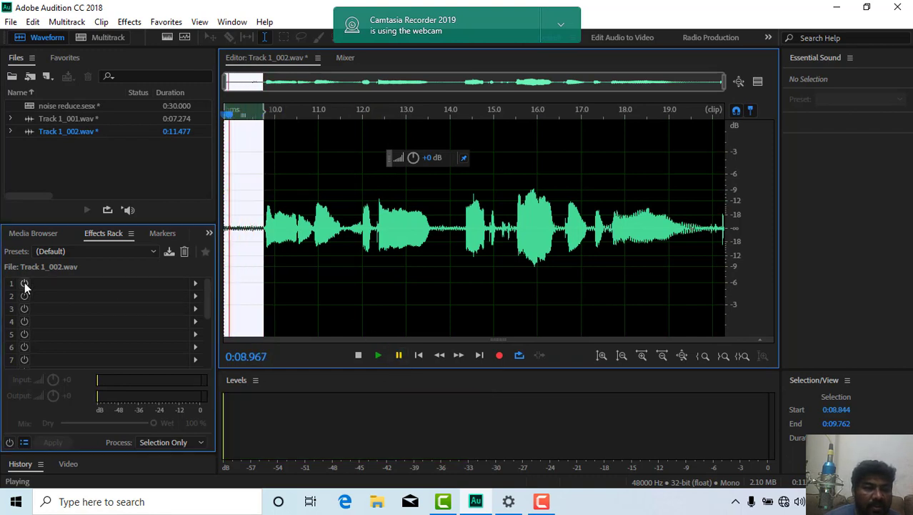
left_click(196, 285)
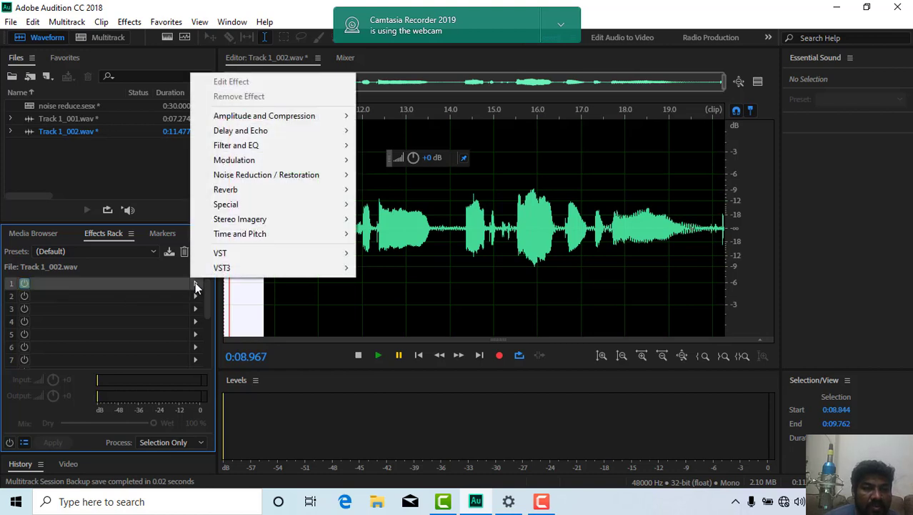
left_click(270, 179)
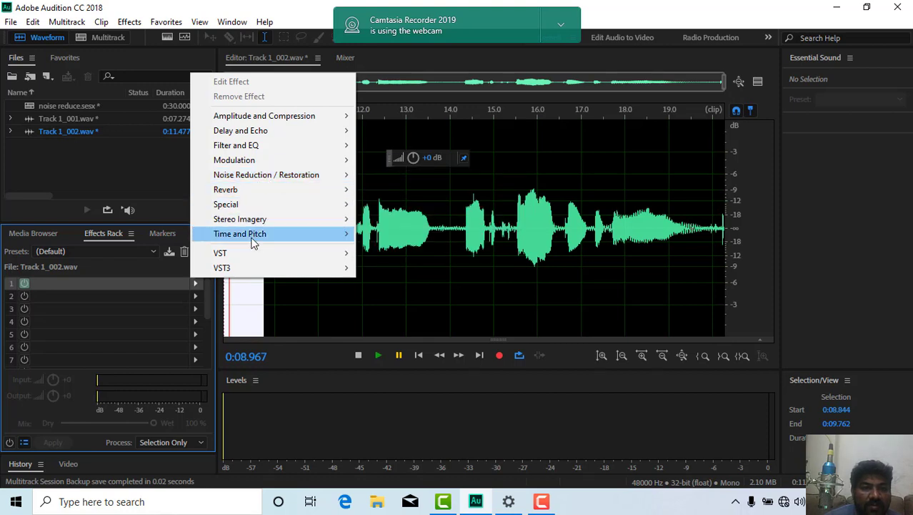
mouse_move(252, 241)
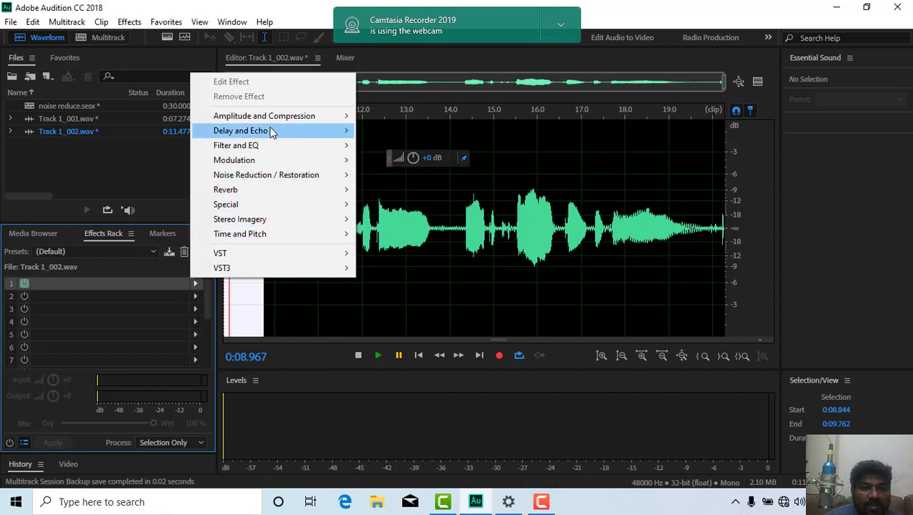
mouse_move(278, 126)
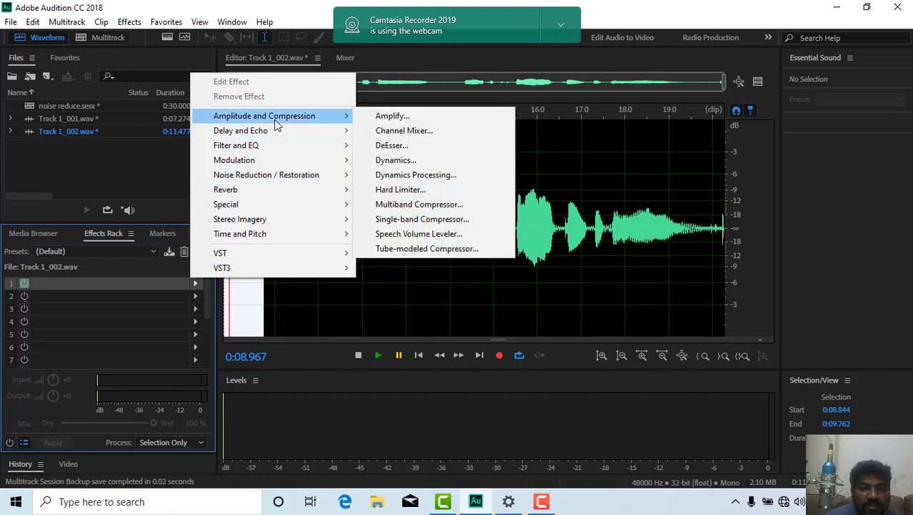
left_click(431, 177)
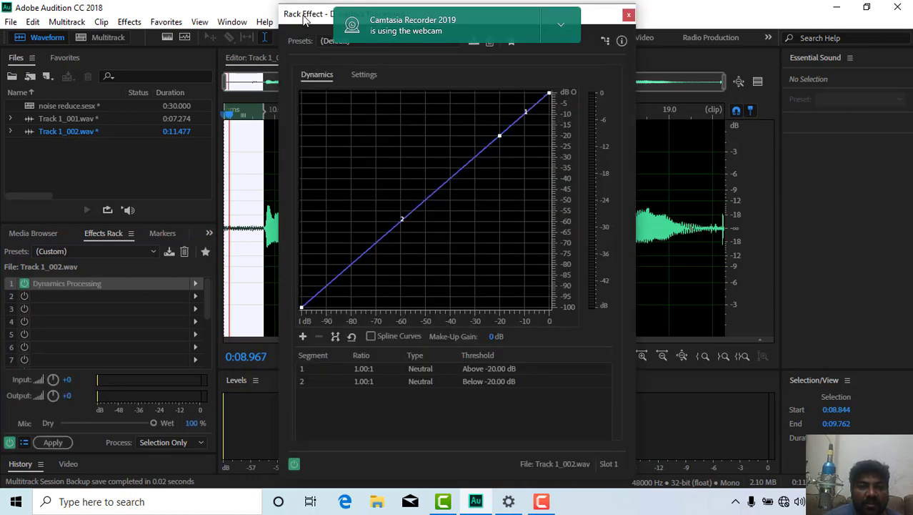
left_click_drag(304, 19, 465, 68)
left_click(527, 83)
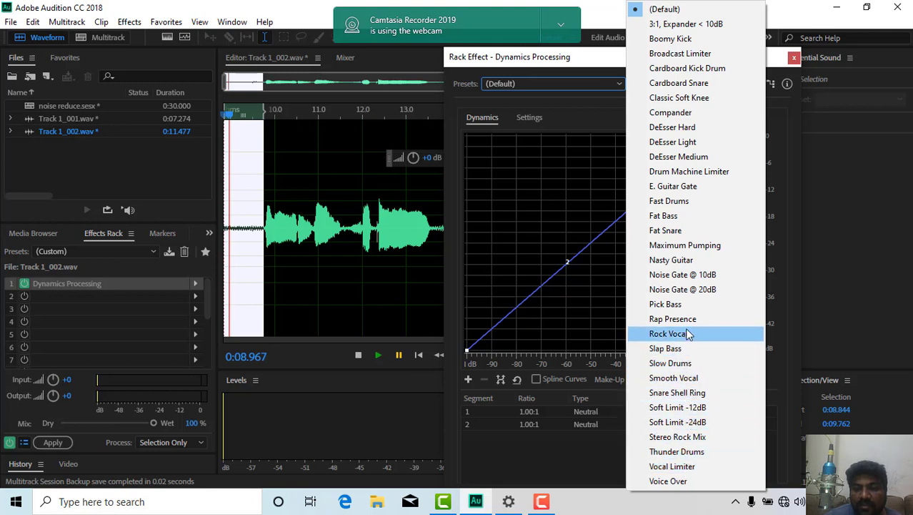
left_click(691, 281)
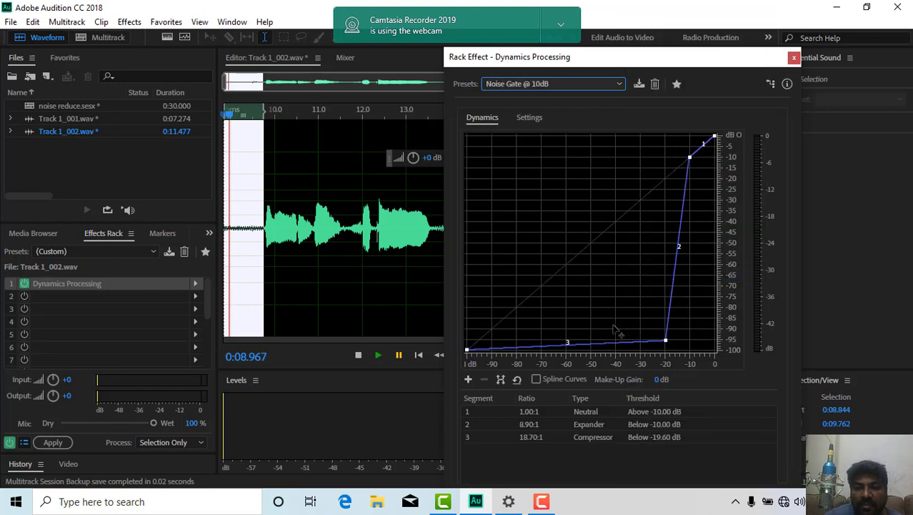
Play the selected speech-free lead-in through the 10 dB noise gate, clear the selection at 0:09.349, and replay briefly
left_click(377, 355)
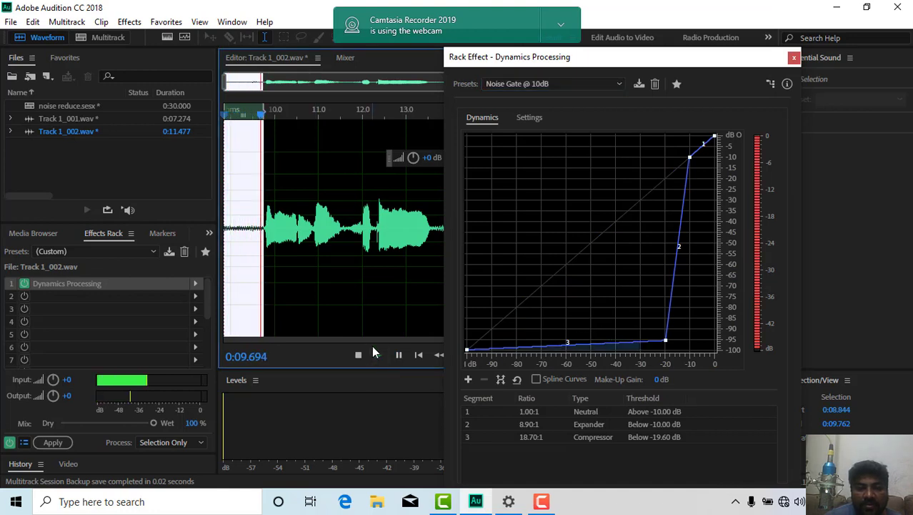
left_click(398, 354)
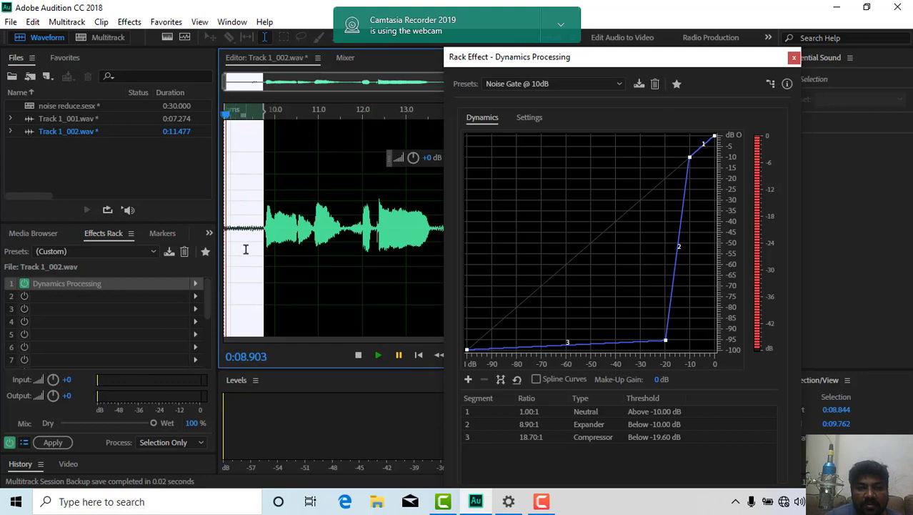
double_click(245, 249)
left_click(245, 249)
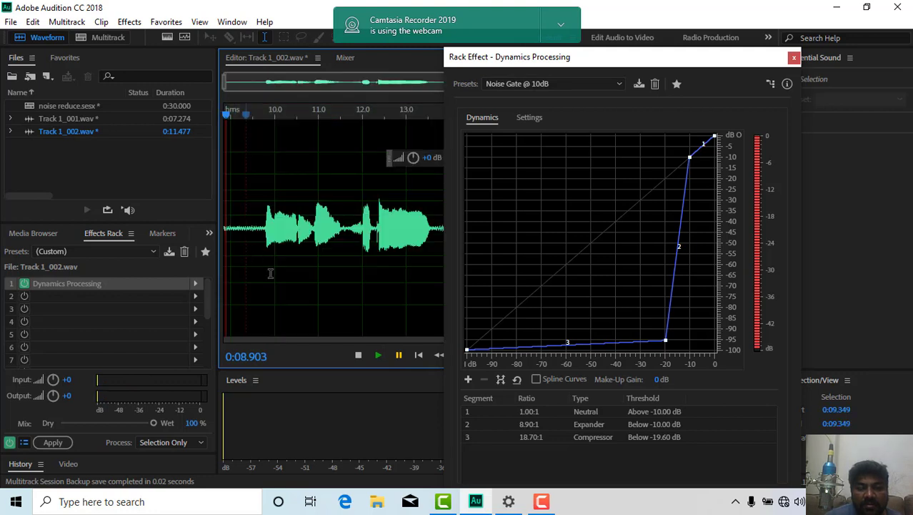
left_click(379, 355)
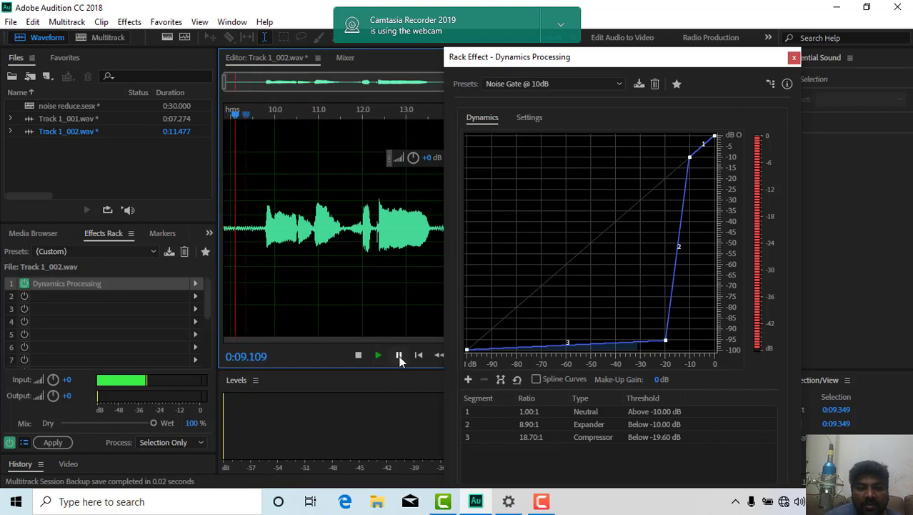
left_click(398, 354)
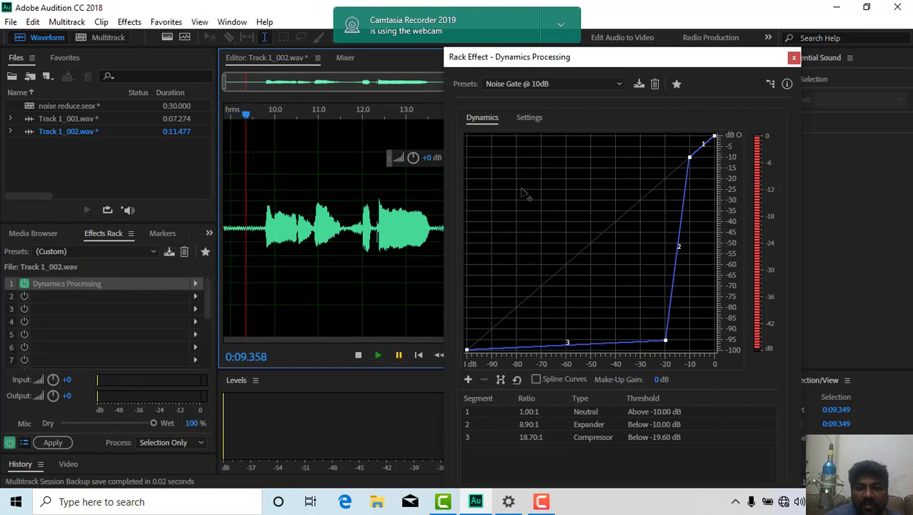
Close the Dynamics Processing window and replay the speech-free lead-in through the rack, pausing playback
left_click_drag(548, 64, 455, 58)
left_click(701, 52)
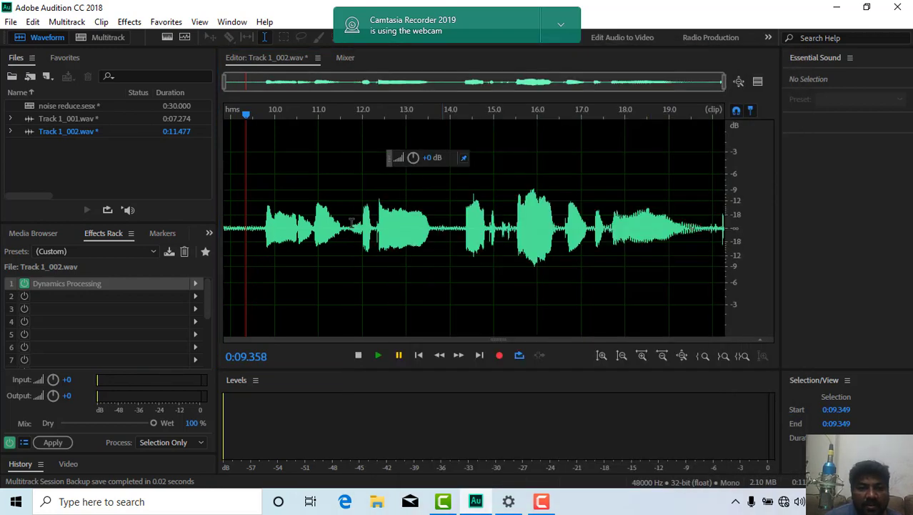
left_click(378, 355)
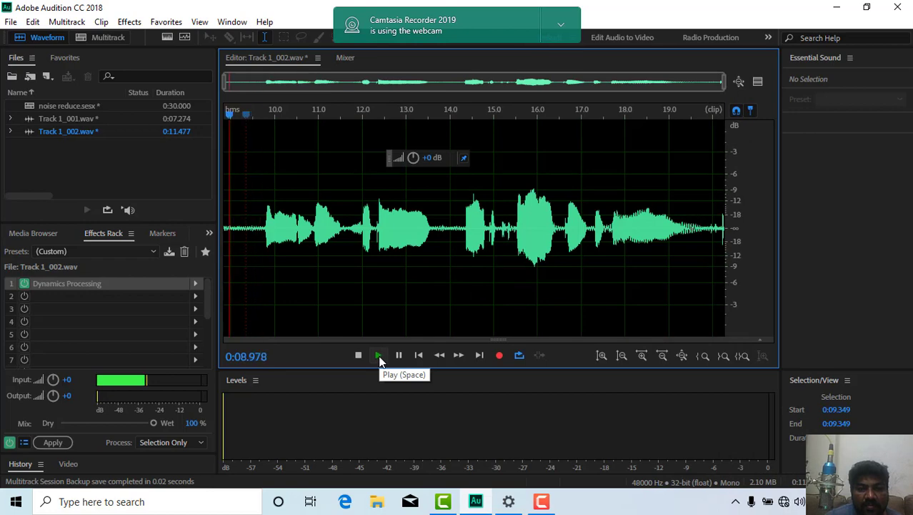
left_click(378, 355)
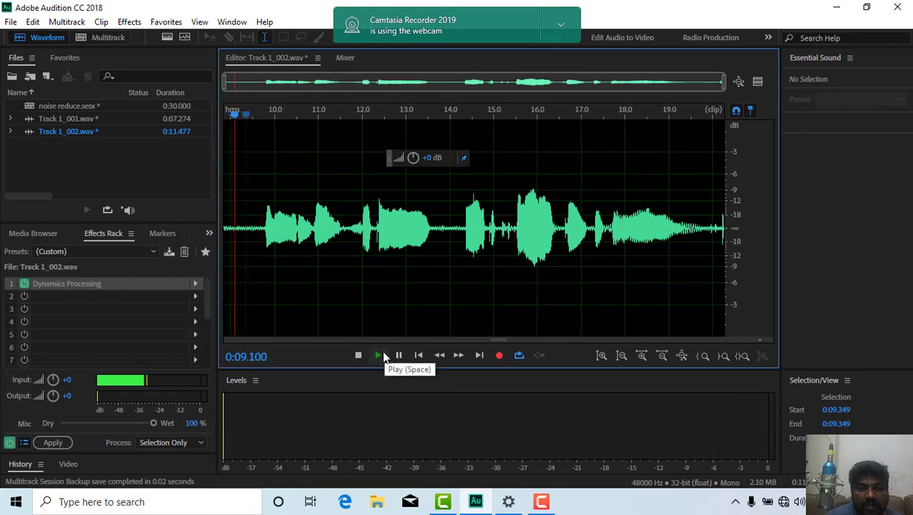
left_click(398, 355)
Set the playback position to 0:09.303 and listen to the gated lead-in again, pausing before the speech
double_click(266, 271)
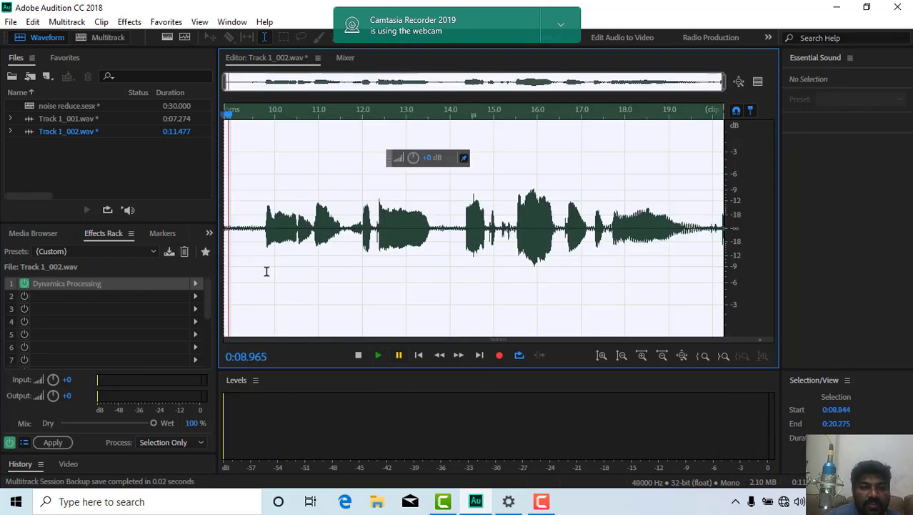
left_click(243, 257)
left_click(379, 355)
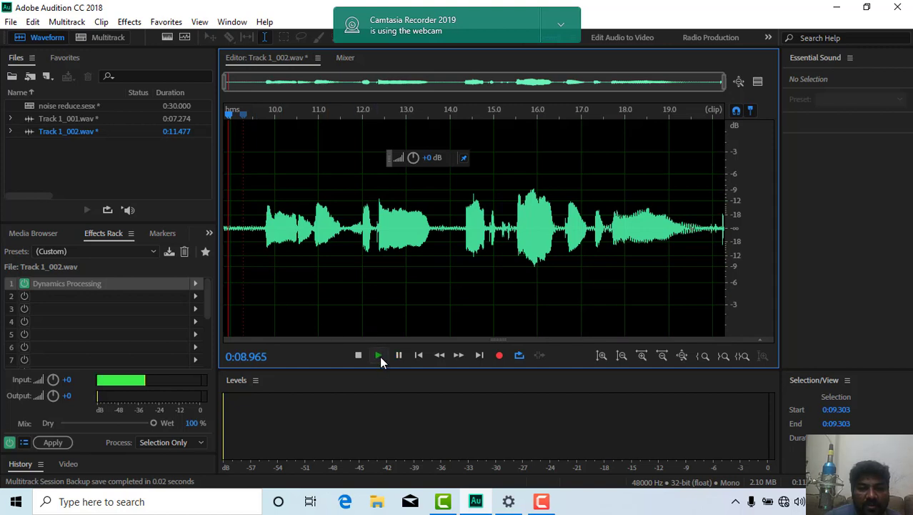
left_click(380, 356)
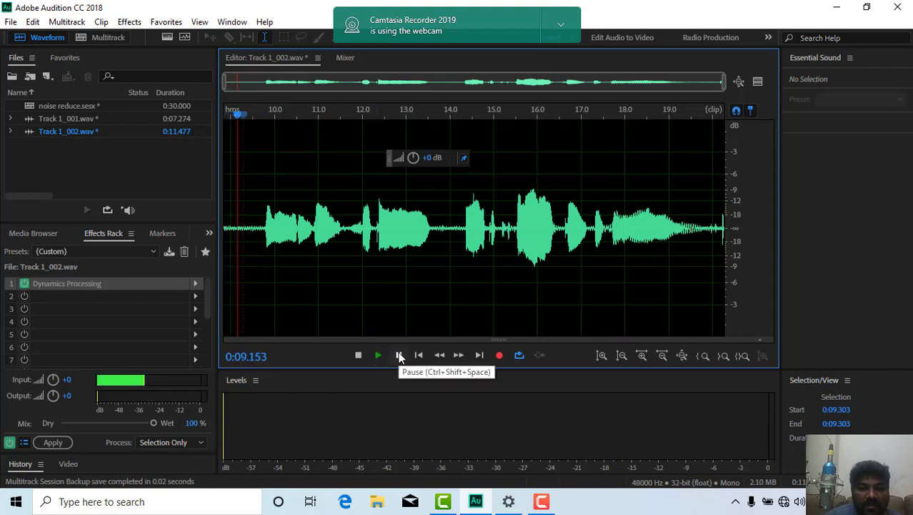
left_click(398, 355)
Move the playhead into the first spoken part at about 0:10.3 and play until about 0:11.573
left_click_drag(243, 116, 288, 125)
left_click(379, 356)
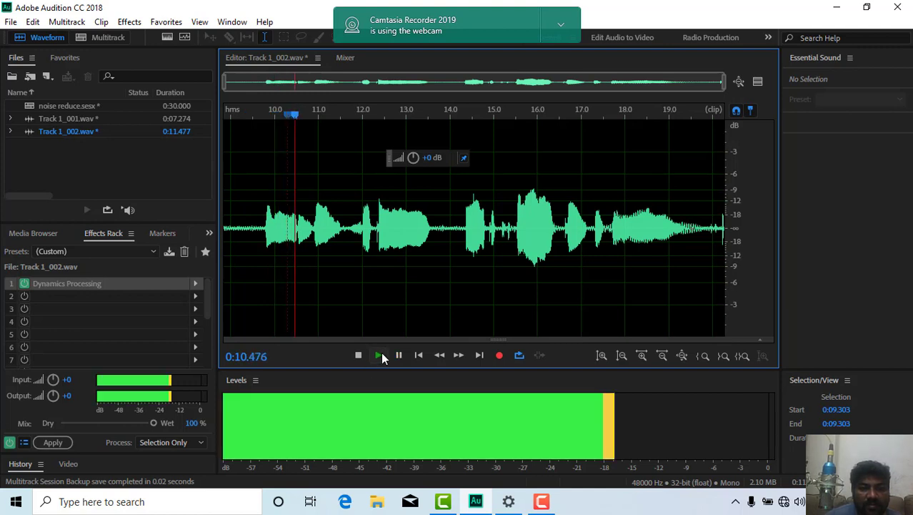
left_click(399, 354)
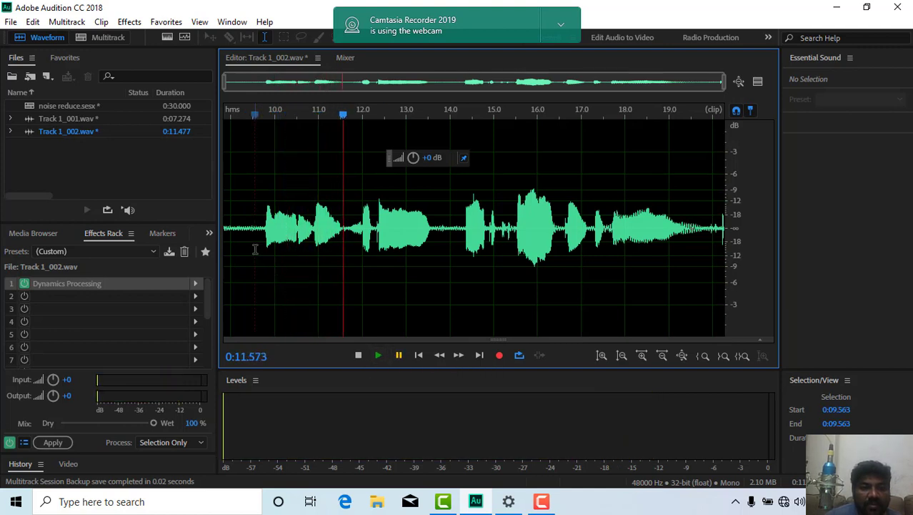
Select the lead-in from 0:08.844 to 0:09.761 and reload Dynamics Processing in slot 1 with the Noise Gate @ 20dB preset
left_click_drag(264, 228, 203, 238)
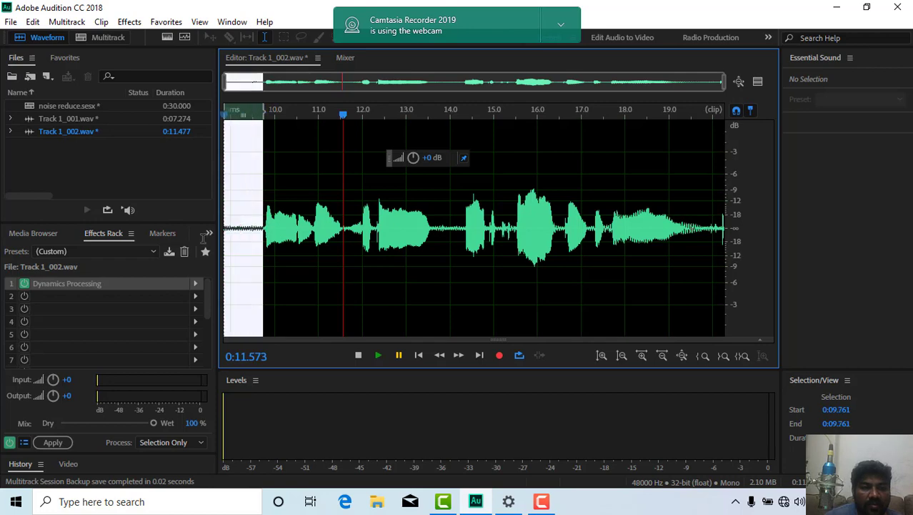
left_click(196, 283)
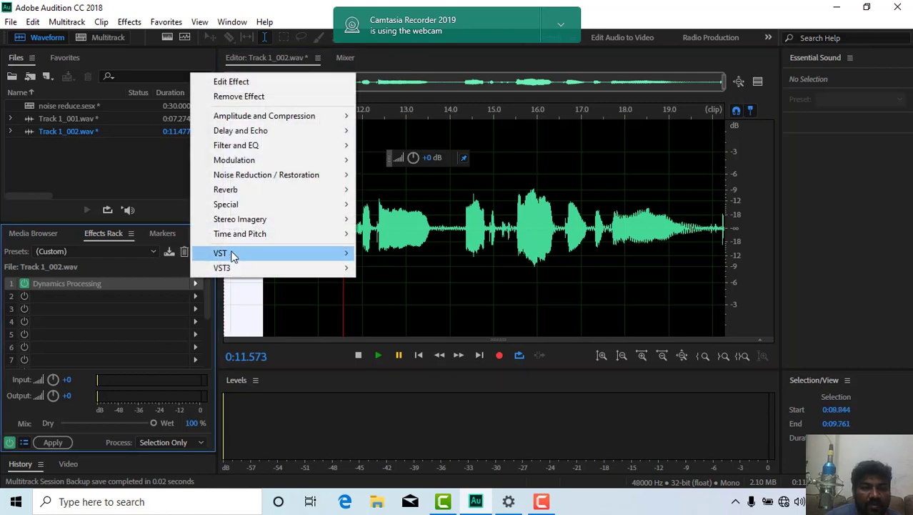
mouse_move(278, 115)
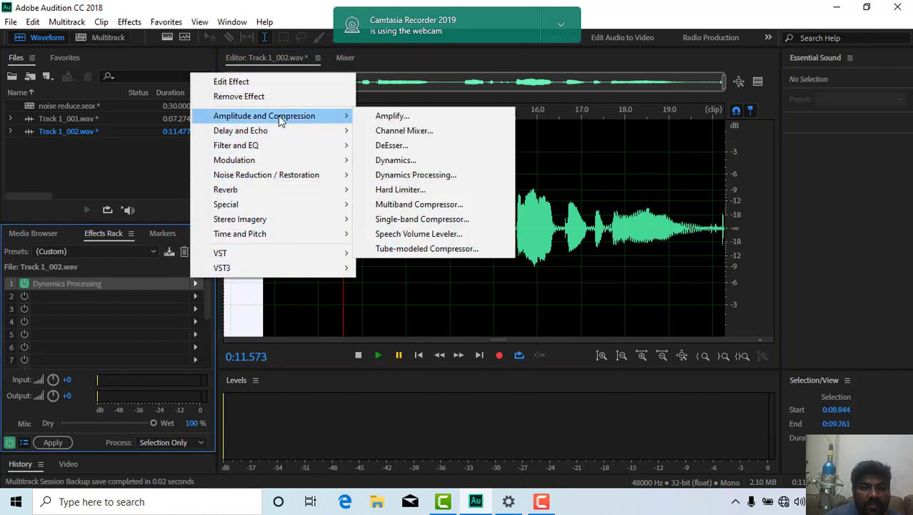
left_click(418, 179)
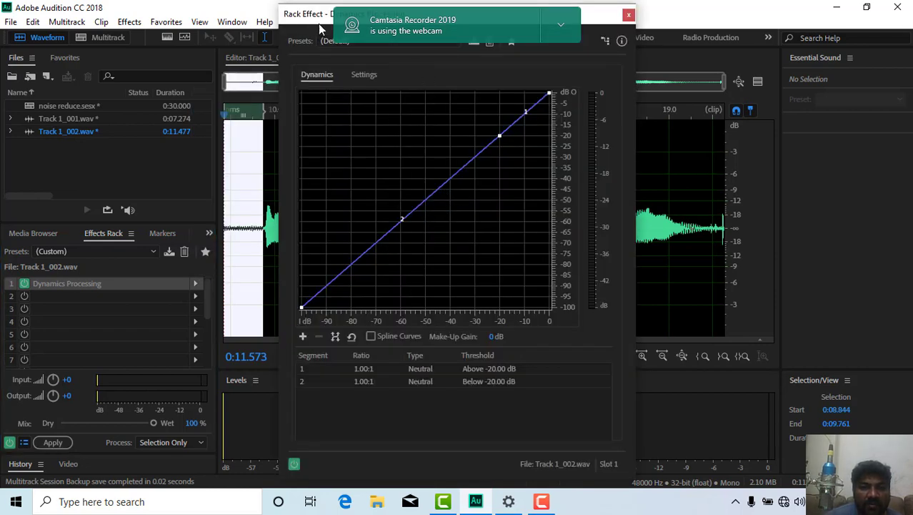
left_click_drag(300, 15, 498, 85)
left_click(646, 112)
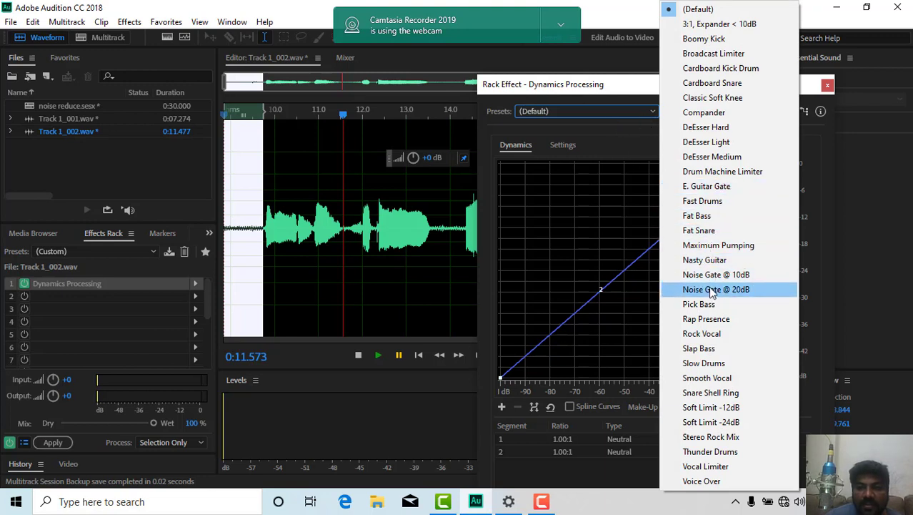
left_click(712, 289)
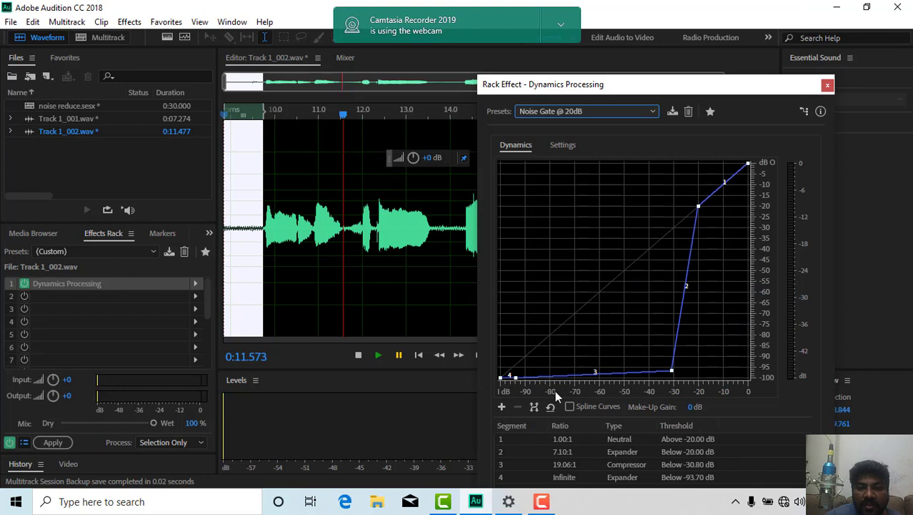
Play the clip through the 20 dB noise gate, close the effect window, and stop playback
left_click(378, 355)
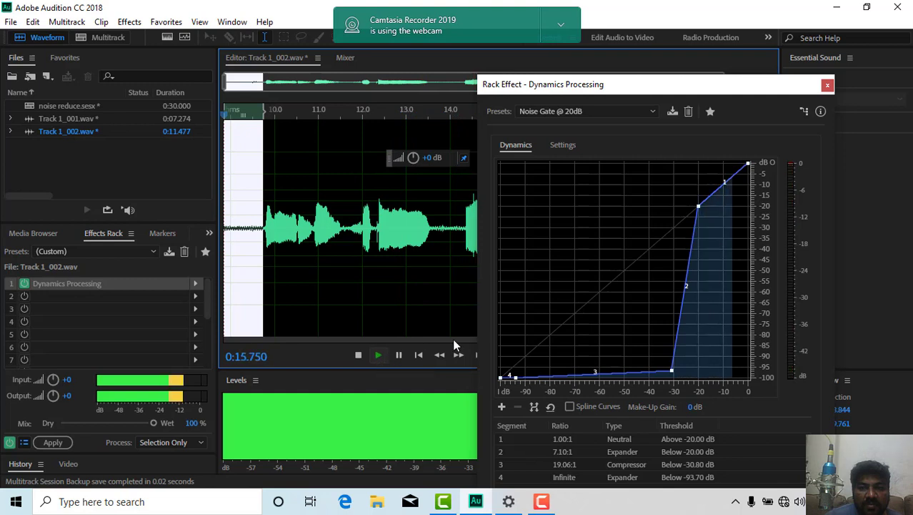
left_click(826, 85)
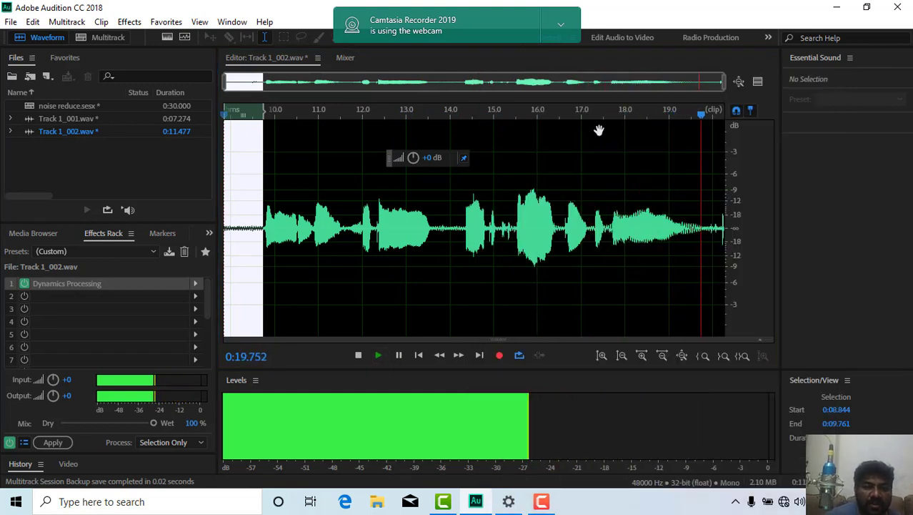
left_click(253, 251)
key("space")
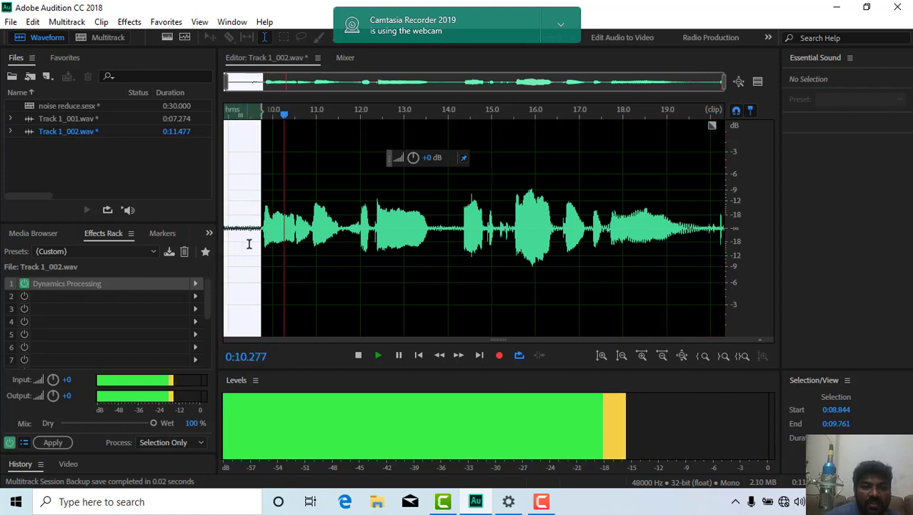
key("space")
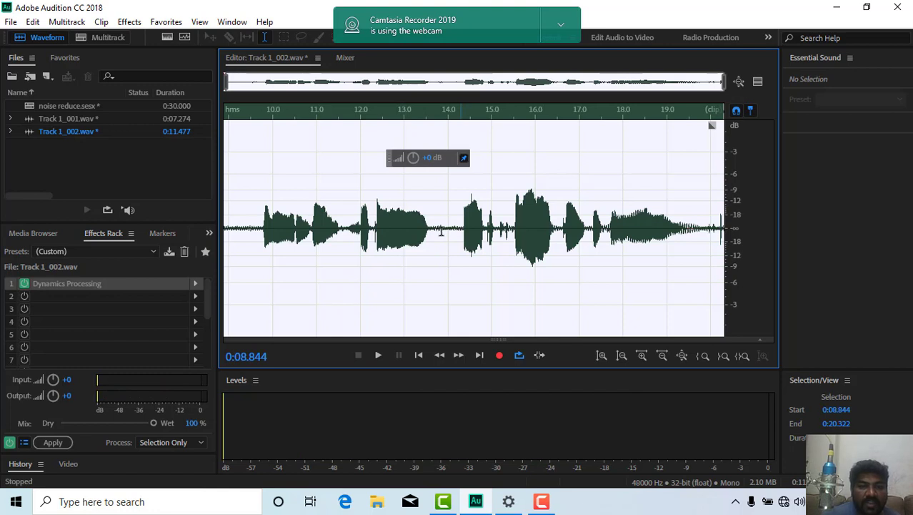
Reload Dynamics Processing in slot 1 with the Noise Gate @ 20dB preset and move its window off the waveform
left_click(196, 285)
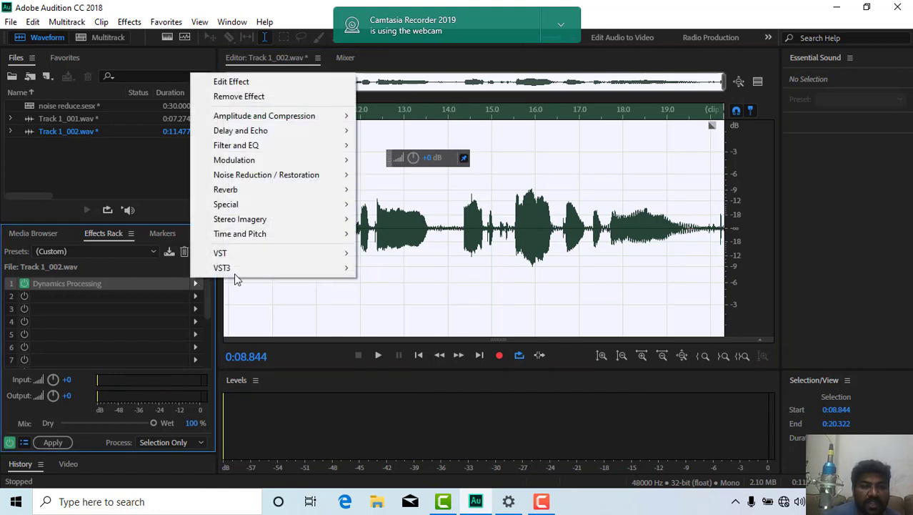
mouse_move(288, 121)
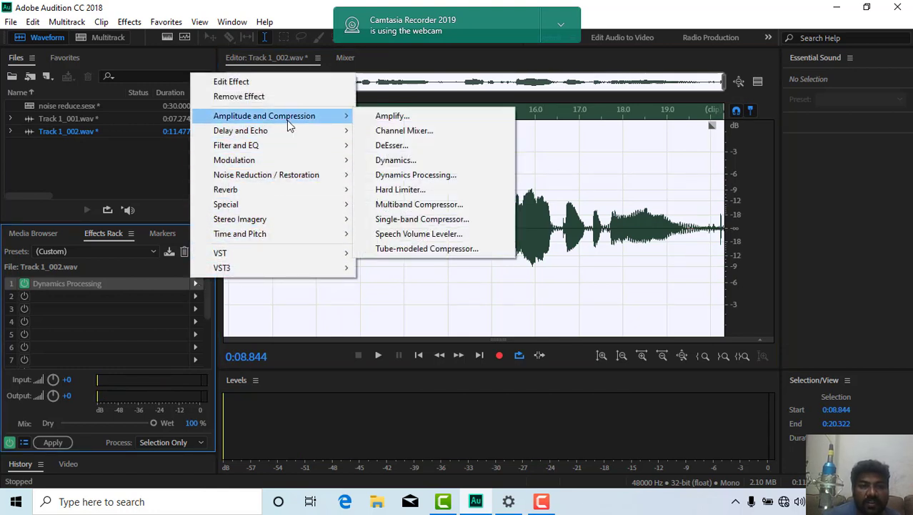
left_click(416, 175)
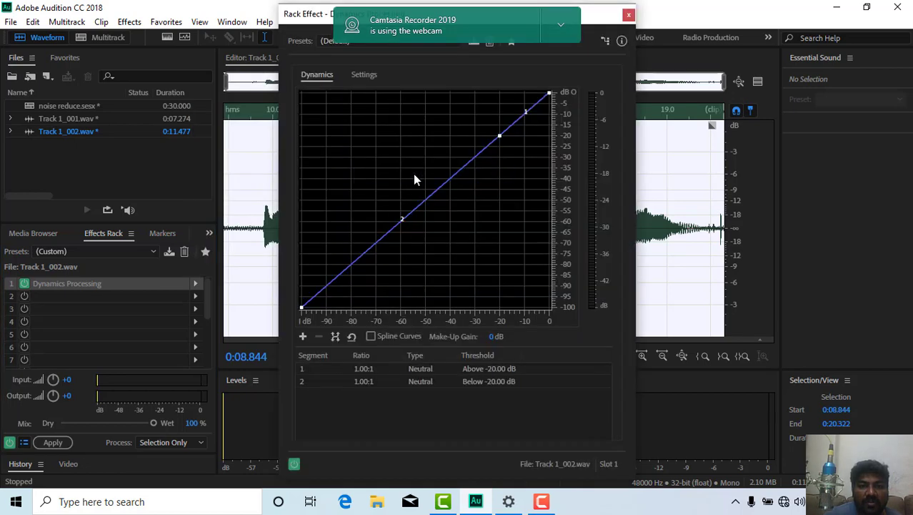
left_click(346, 44)
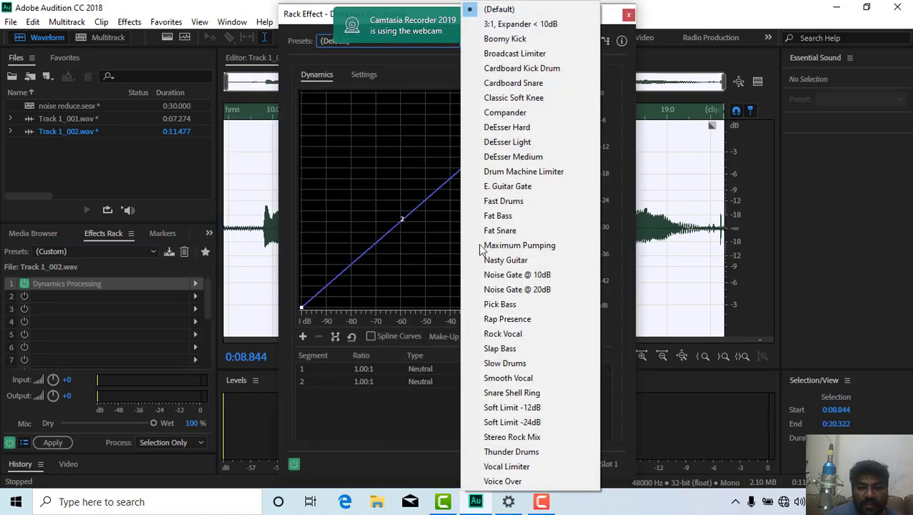
left_click(515, 290)
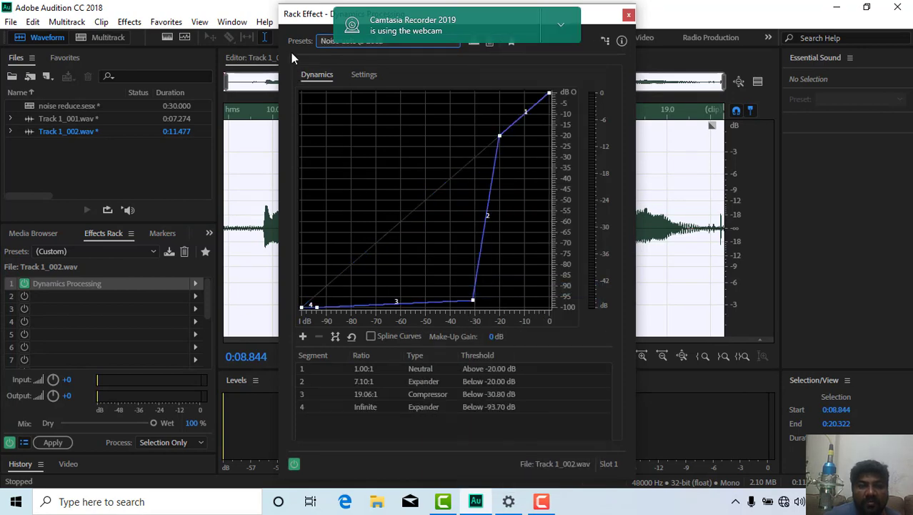
left_click_drag(303, 18, 624, 51)
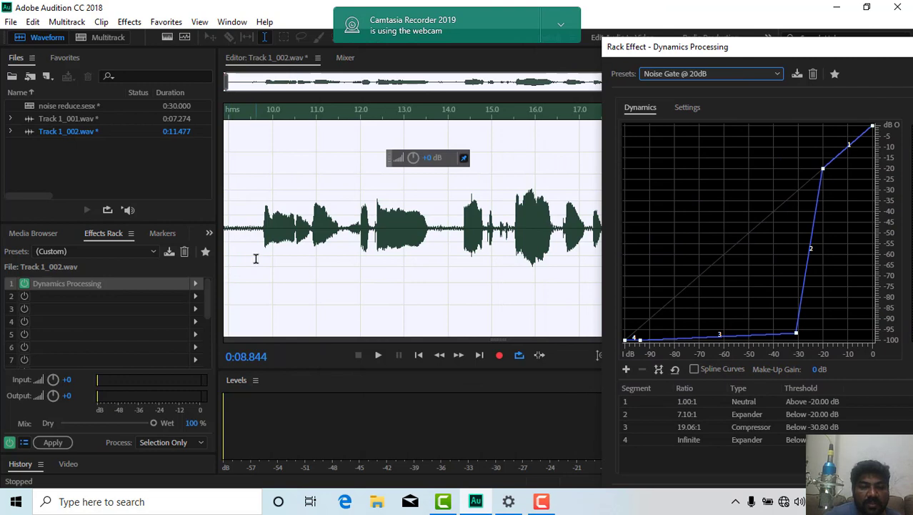
Play the clip through the 20 dB noise gate from 0:09.135 and pause near the end of the speech
left_click(234, 257)
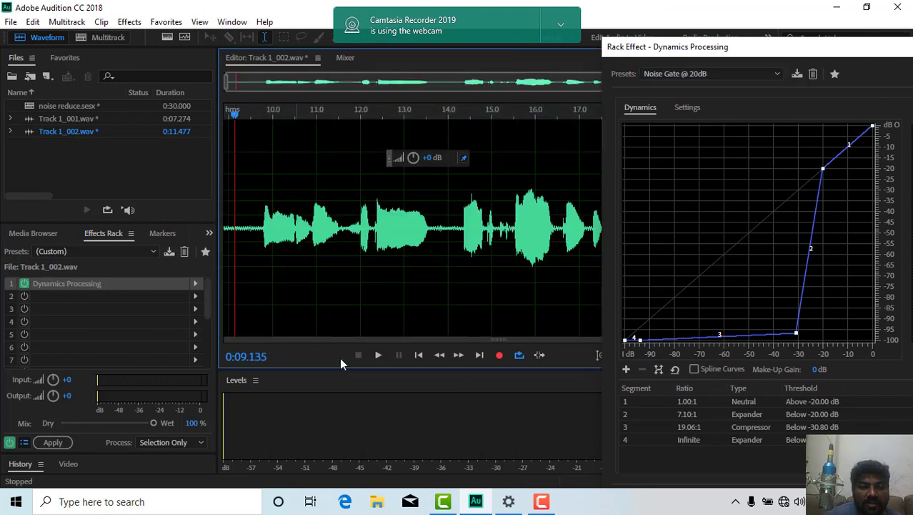
left_click(377, 357)
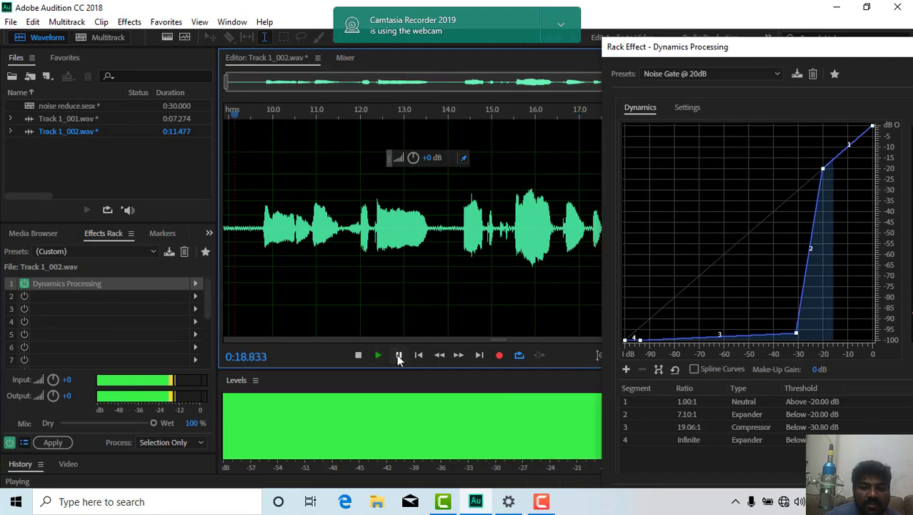
left_click(398, 357)
Switch the effect to the Noise Gate @ 10dB preset and listen to the lead-in, pausing just before the speech
left_click(723, 74)
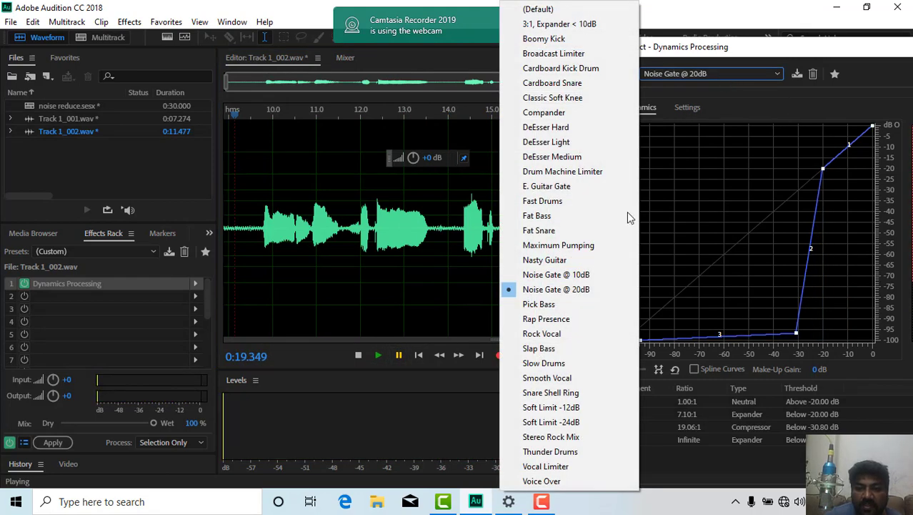
left_click(576, 276)
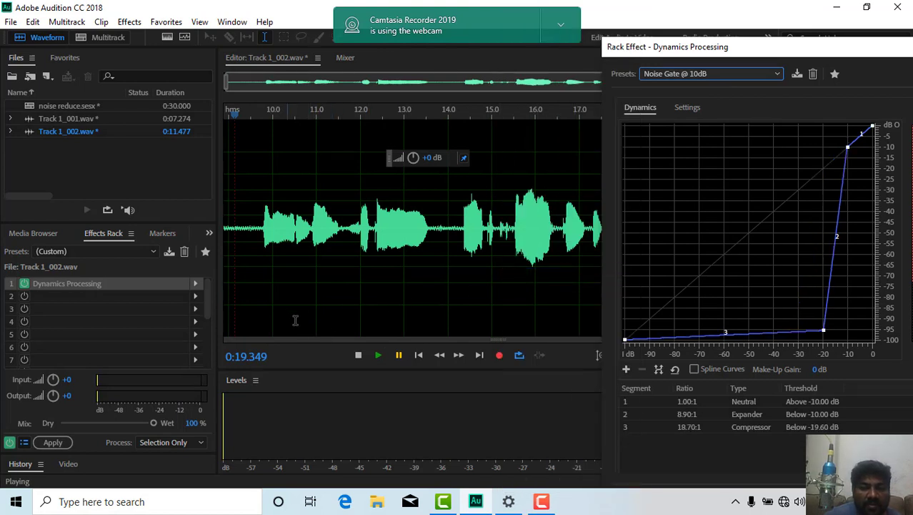
left_click(379, 354)
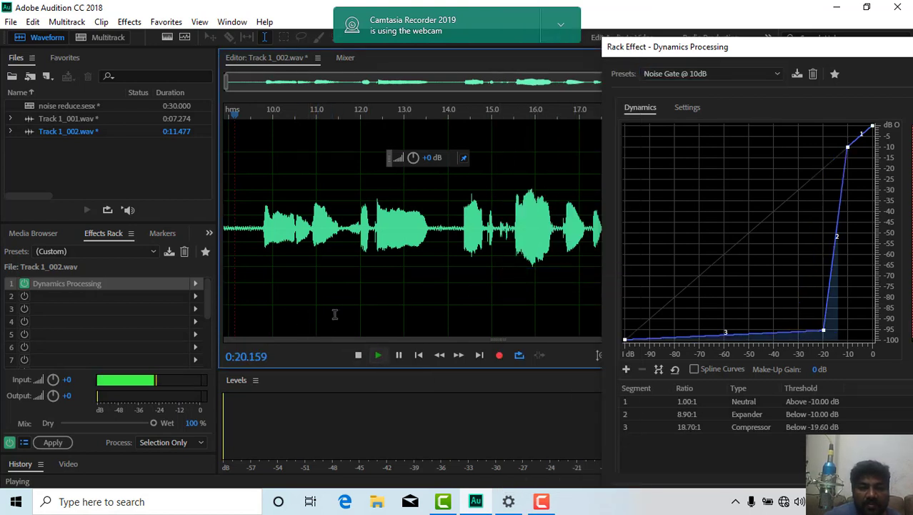
left_click(240, 268)
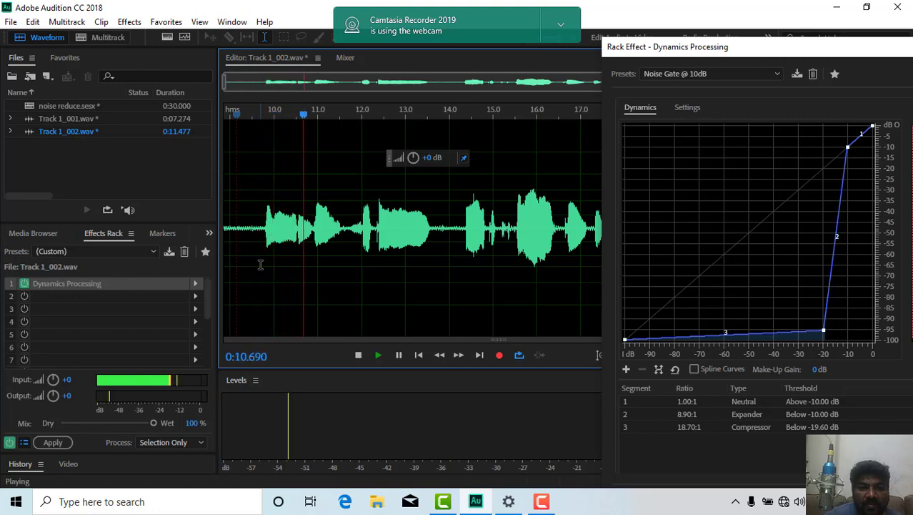
left_click(254, 247)
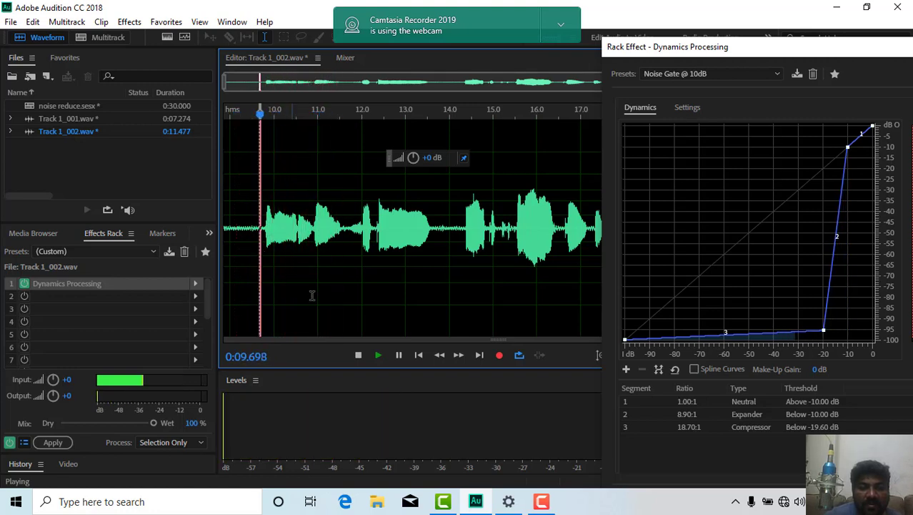
left_click(399, 353)
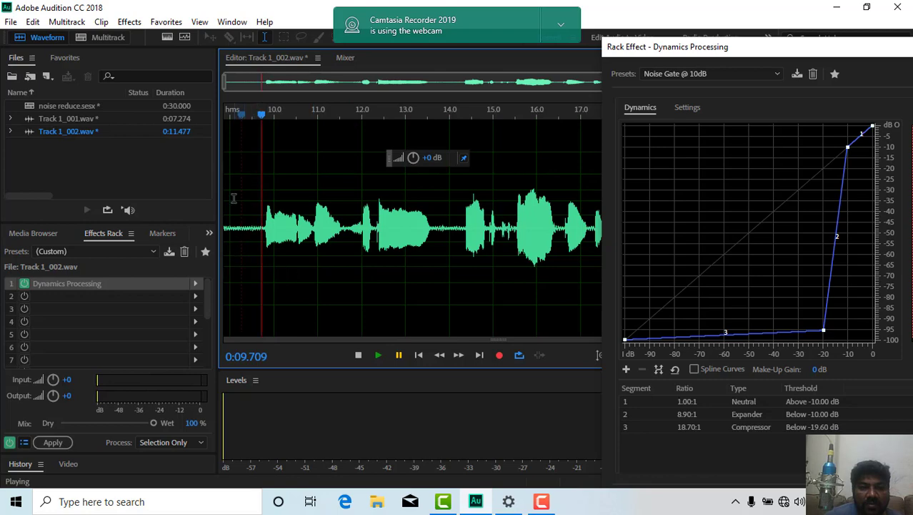
Select the whole clip and play it through the 10 dB gate from 0:08.844, pausing at about 0:10.841
key("ctrl+a")
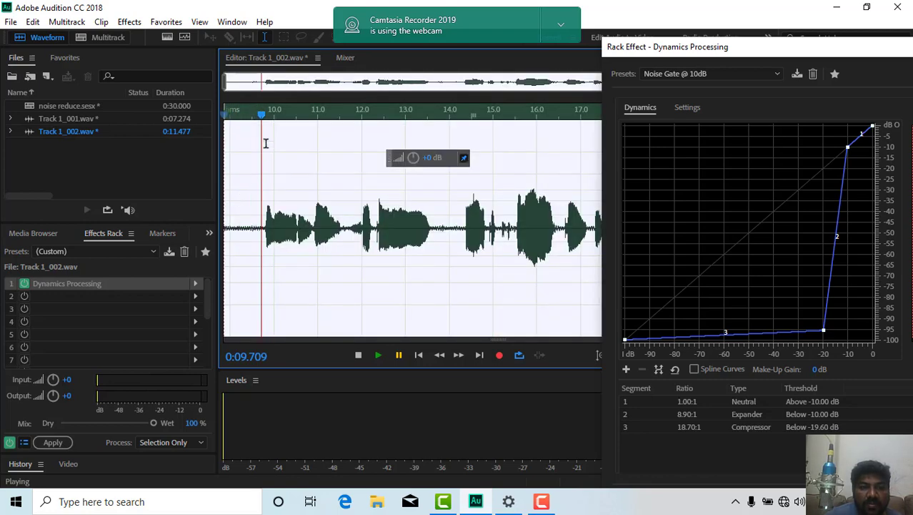
left_click_drag(263, 120, 222, 127)
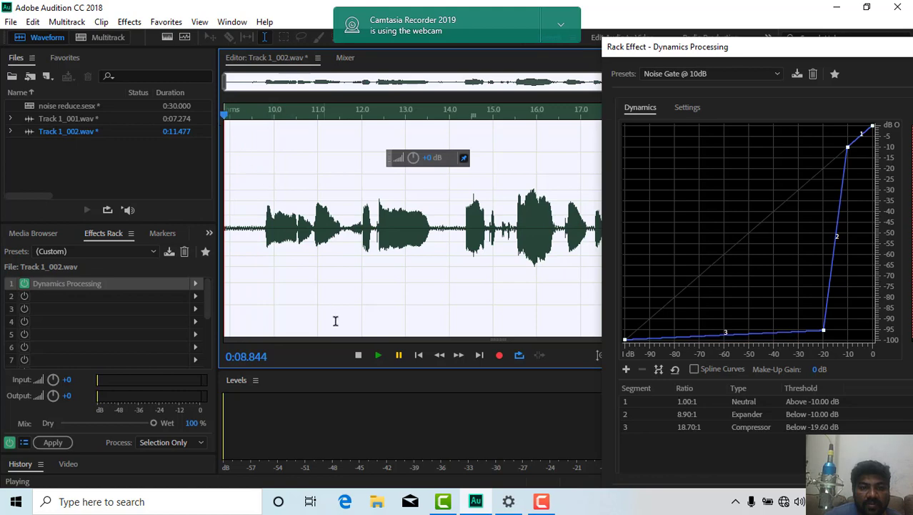
left_click(378, 354)
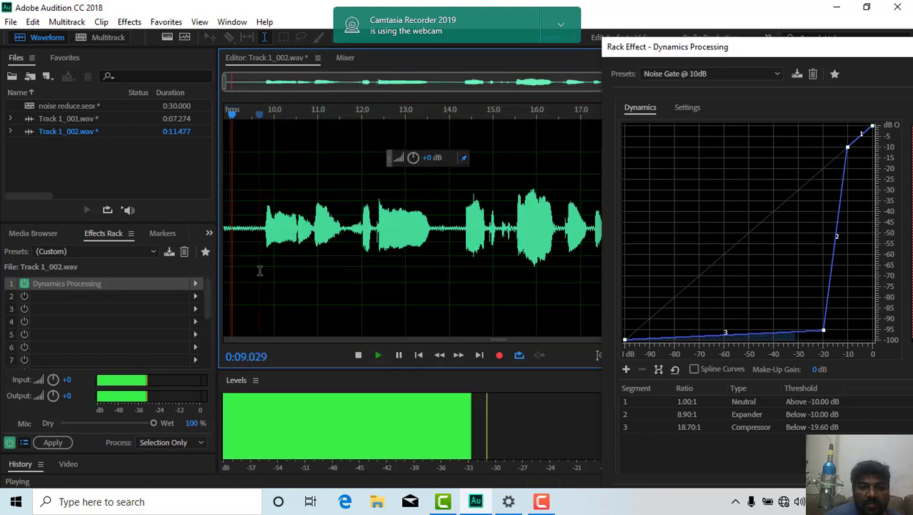
left_click(399, 355)
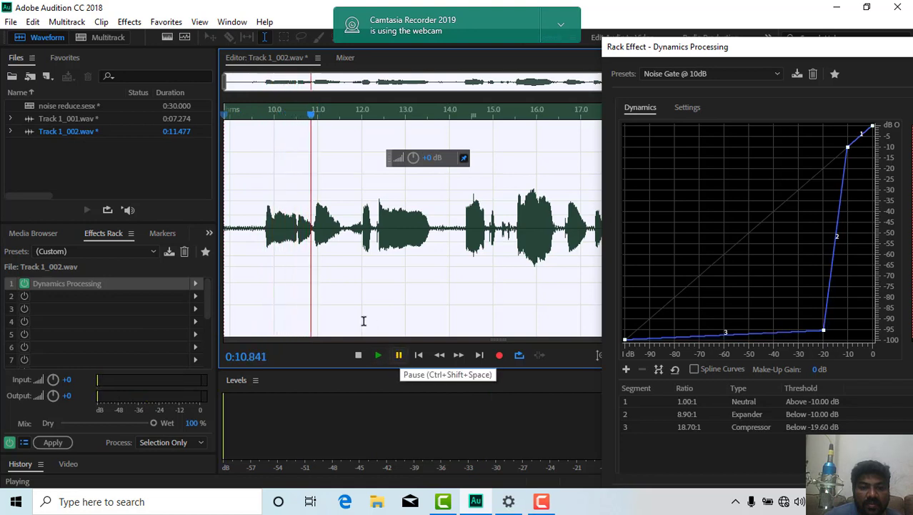
Clear the selection, move the playhead back to 0:09.517, and play the speech through the 10 dB gate
left_click(247, 241)
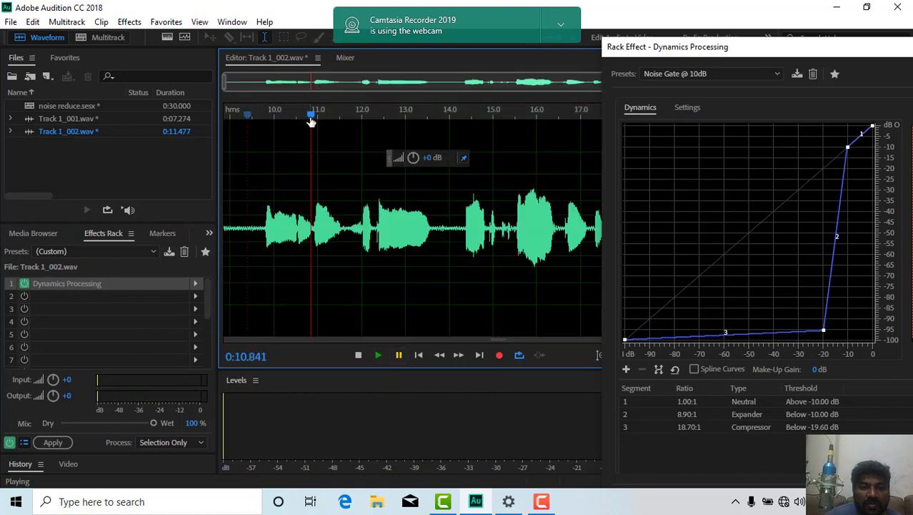
left_click_drag(311, 122, 253, 120)
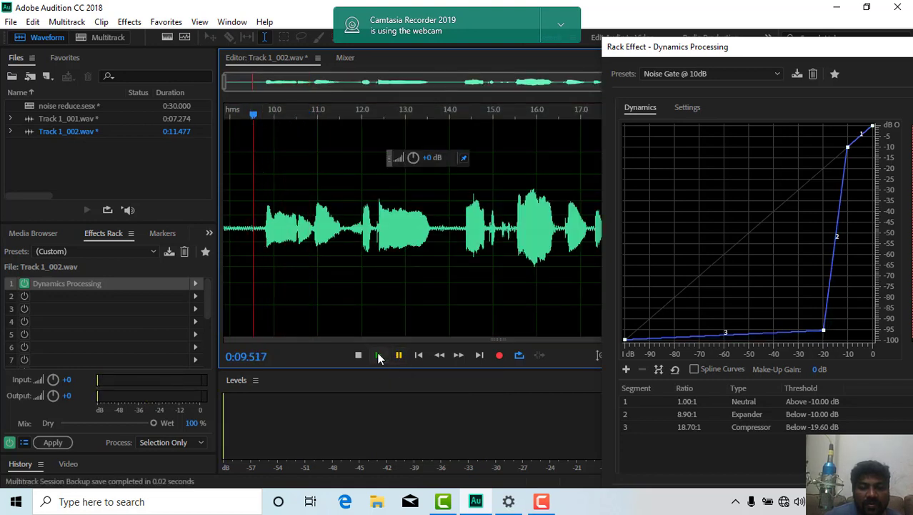
left_click(379, 355)
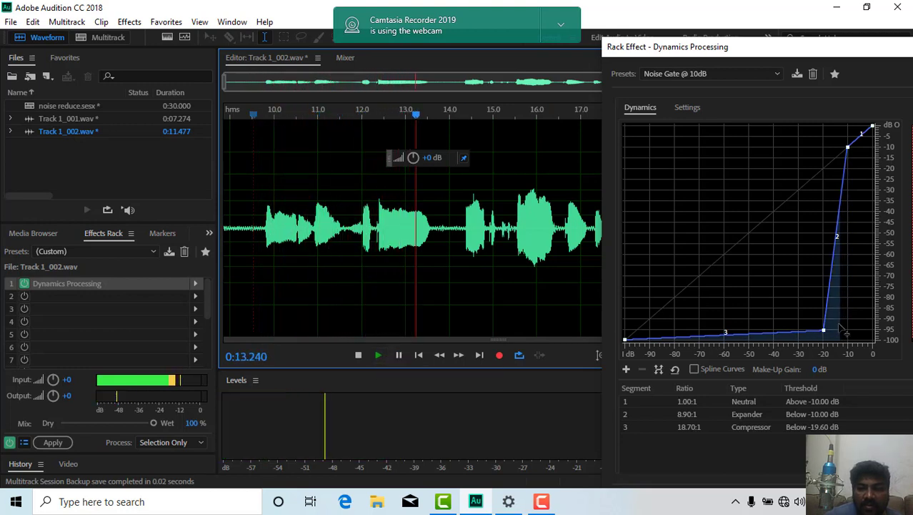
Raise the gate curve's lower point to about -40 dB input and -70 dB output, close the effect window, and pause playback
left_click_drag(823, 330, 827, 301)
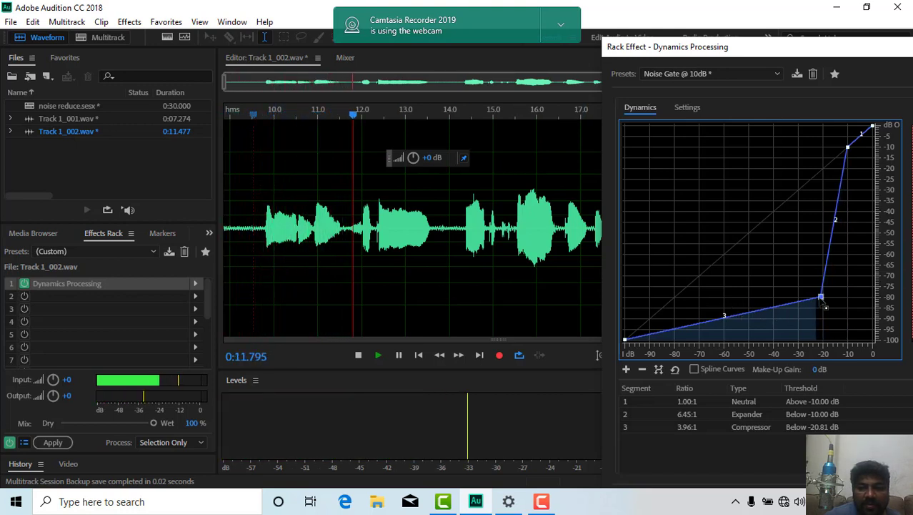
left_click_drag(822, 298, 774, 276)
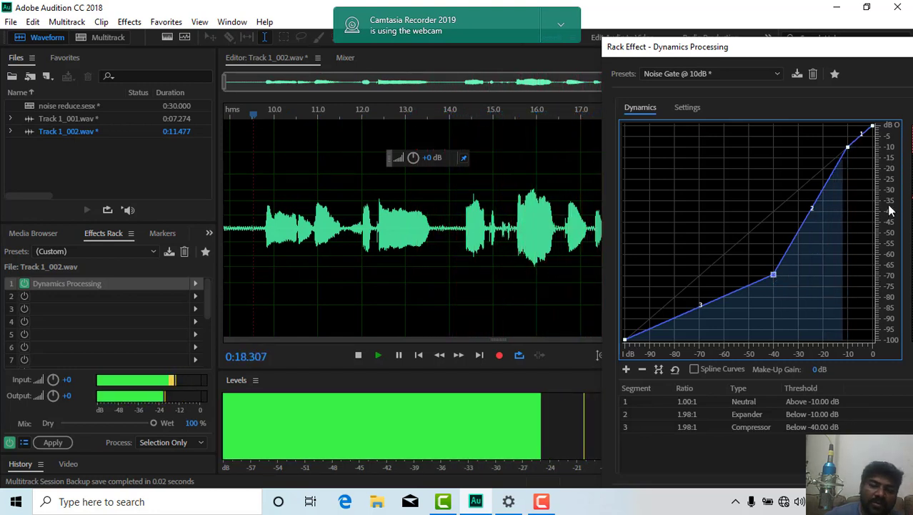
left_click_drag(822, 49, 598, 57)
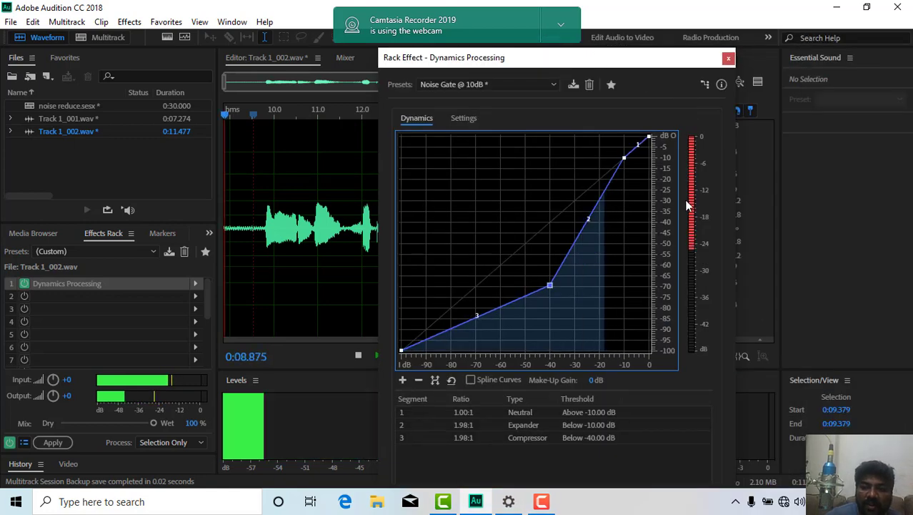
left_click(726, 59)
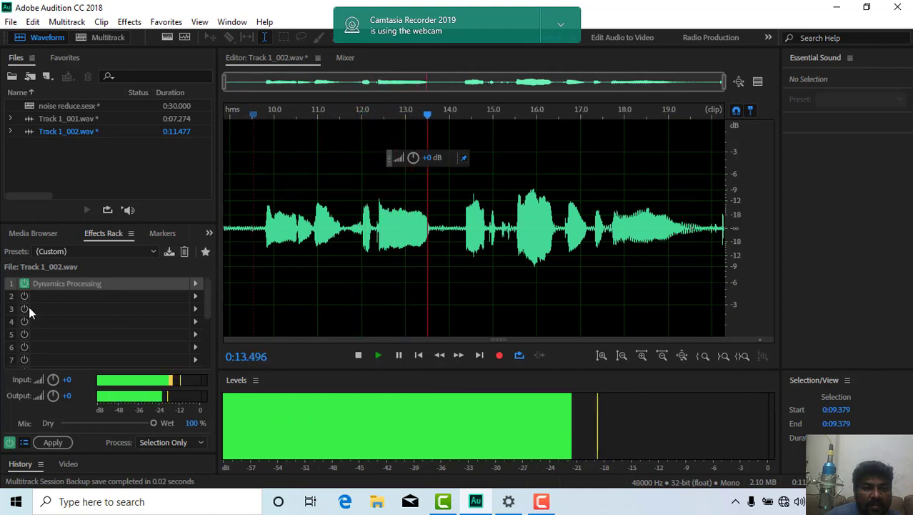
left_click(399, 355)
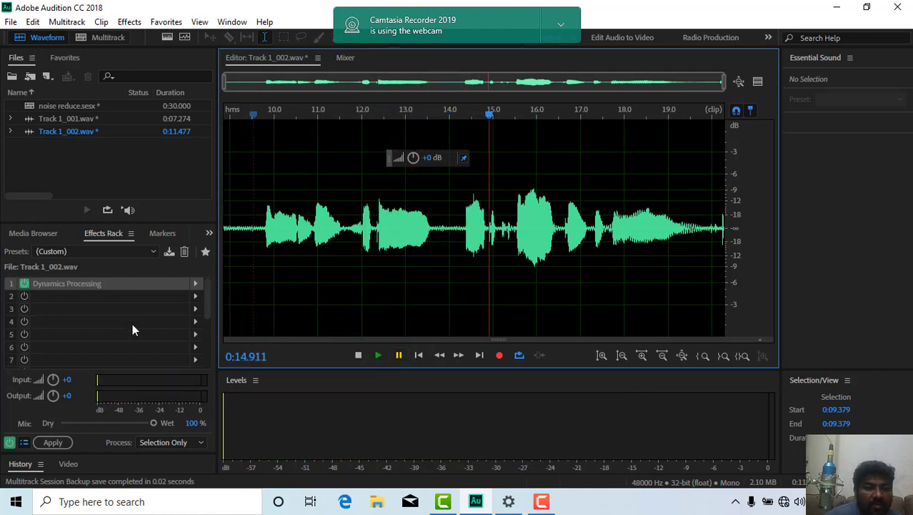
Add Adaptive Noise Reduction in slot 2, accept the performance alert, and apply the Heavy Noise Reduction preset
left_click(25, 297)
left_click(196, 297)
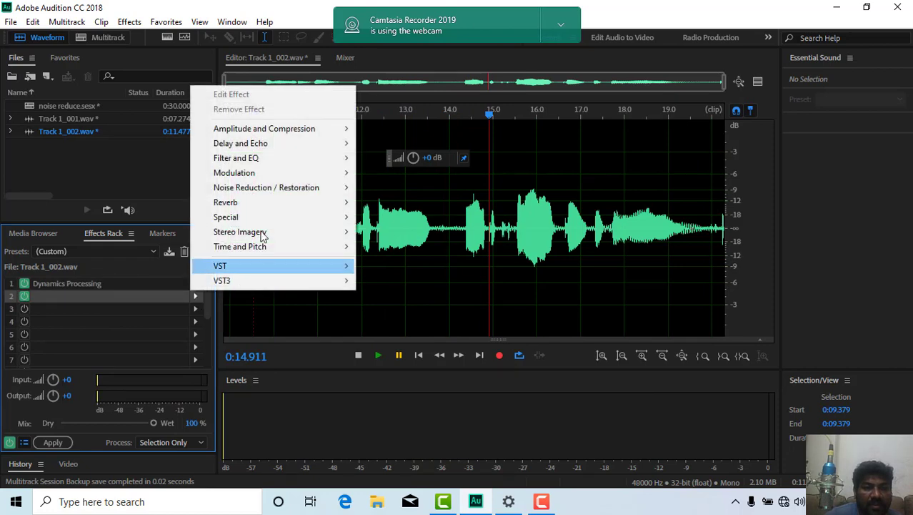
mouse_move(287, 188)
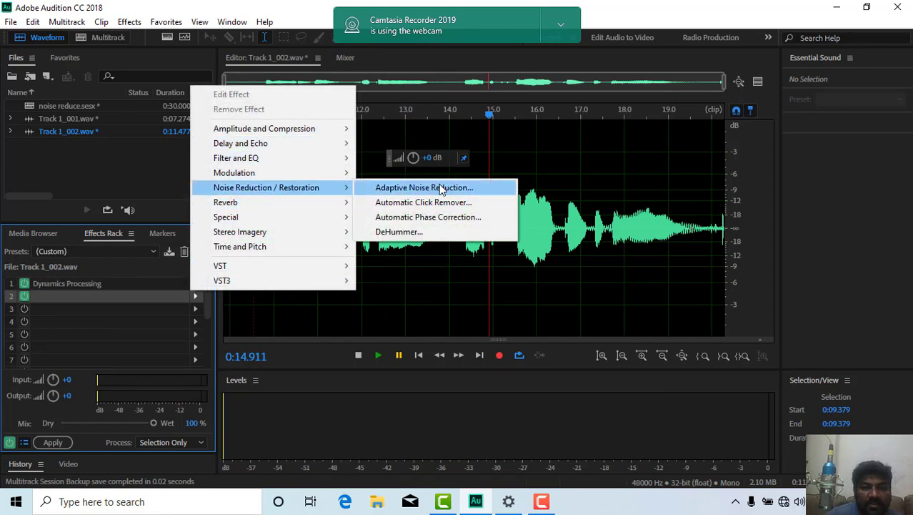
left_click(441, 188)
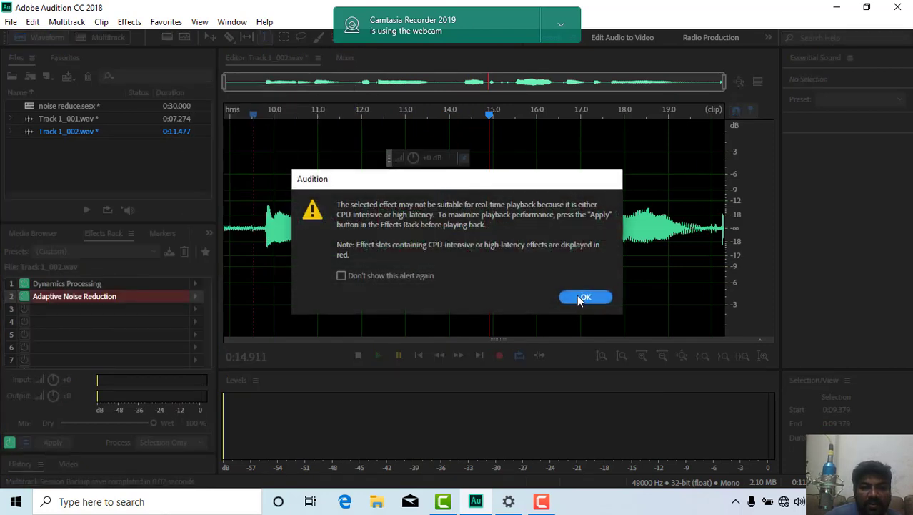
left_click(576, 299)
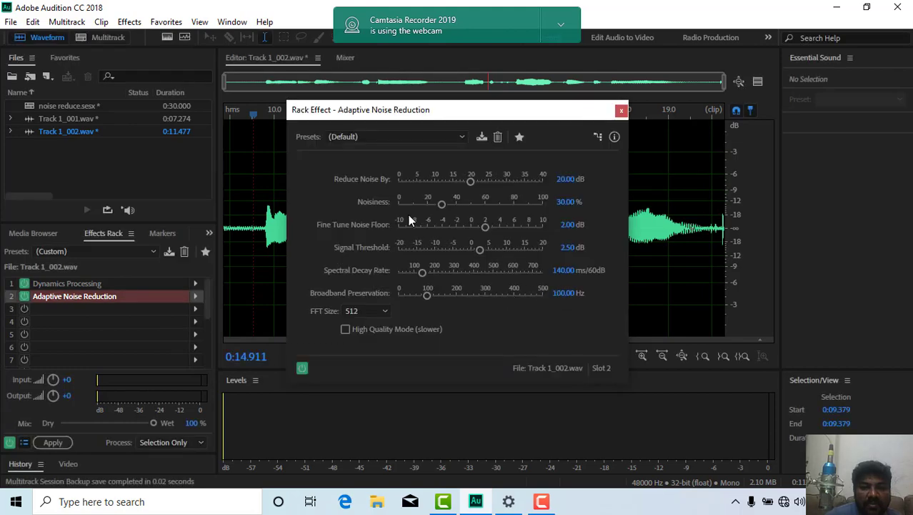
left_click_drag(365, 111, 602, 105)
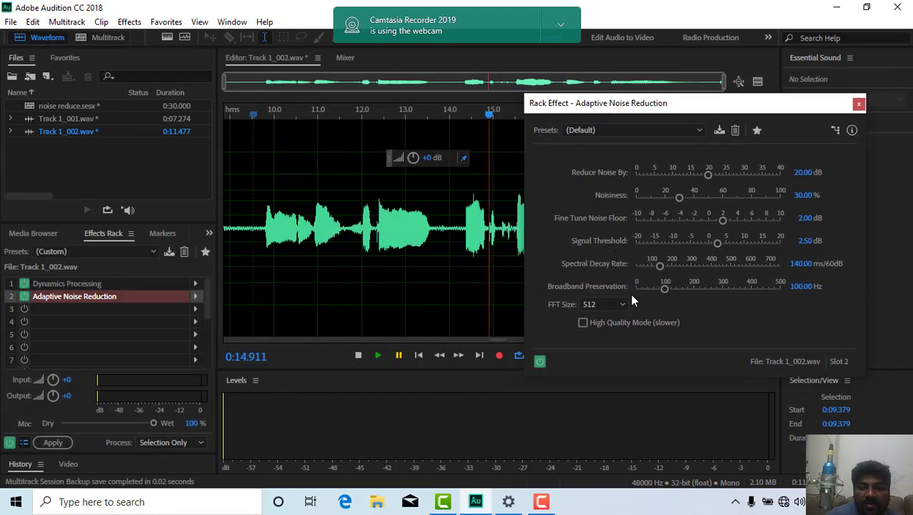
left_click(667, 129)
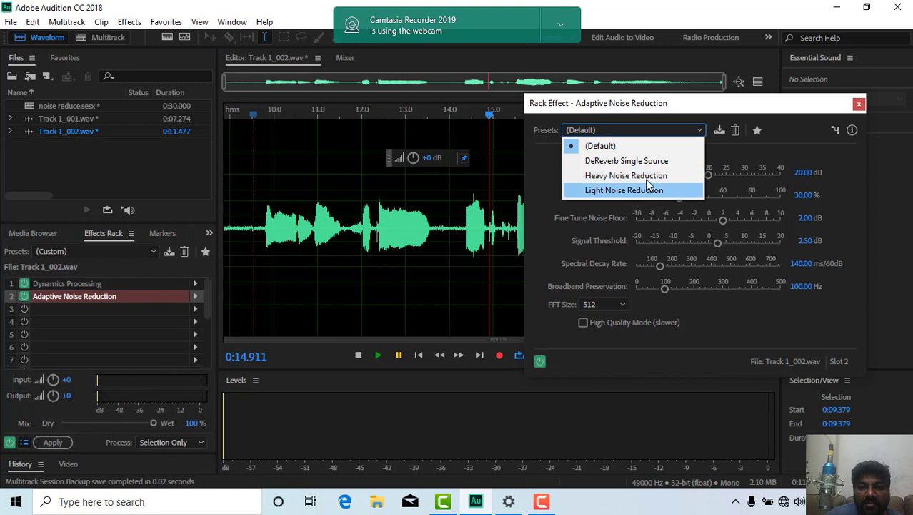
left_click(648, 178)
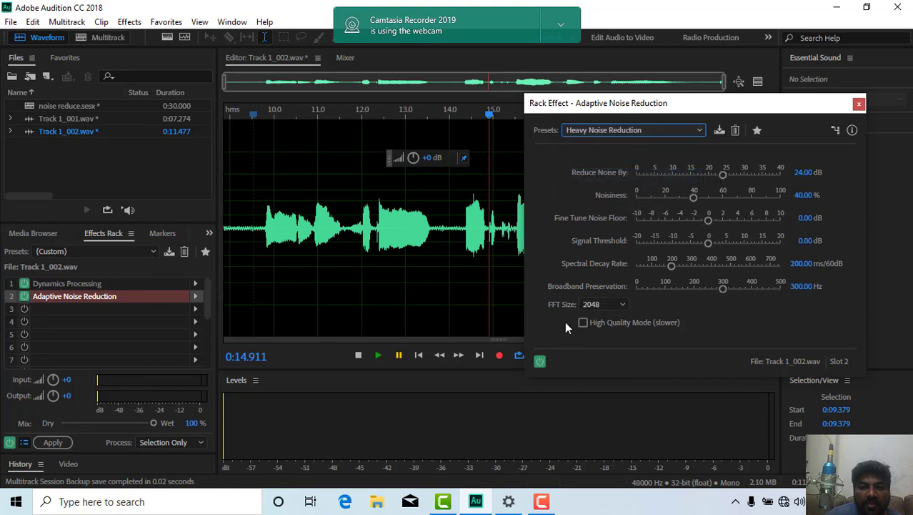
Play the clip from 0:14.911 through both rack effects and switch to Camtasia with its recorder controls
left_click(378, 355)
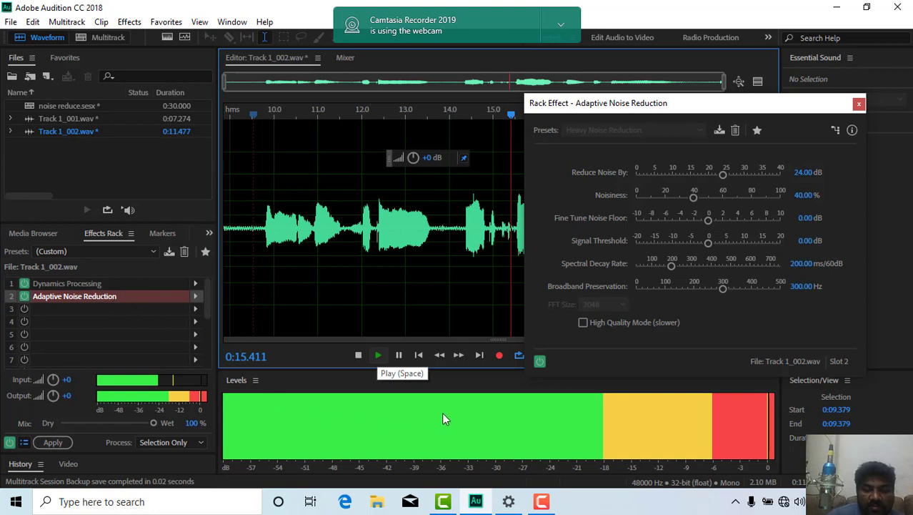
left_click(543, 502)
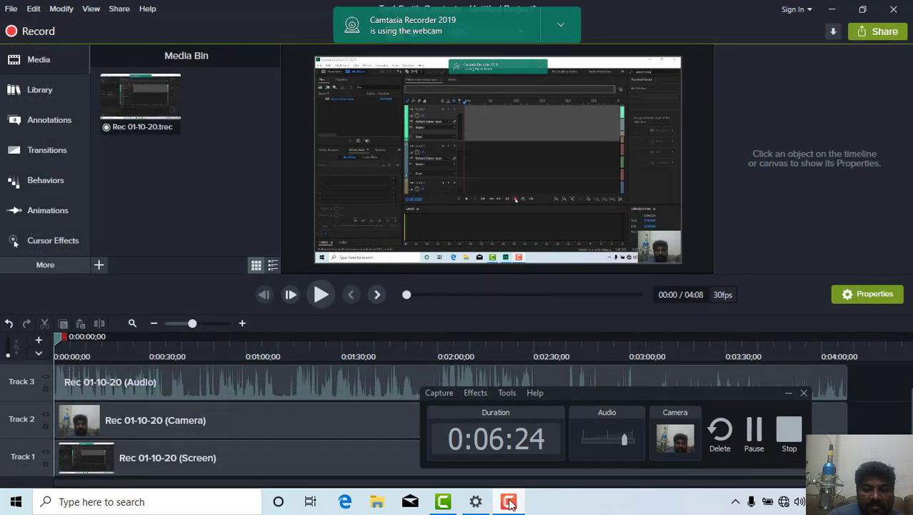
Pause the Camtasia recorder, then in Audition add a gate curve point at about -39 dB input and -45 dB output and close the effect window
mouse_move(510, 505)
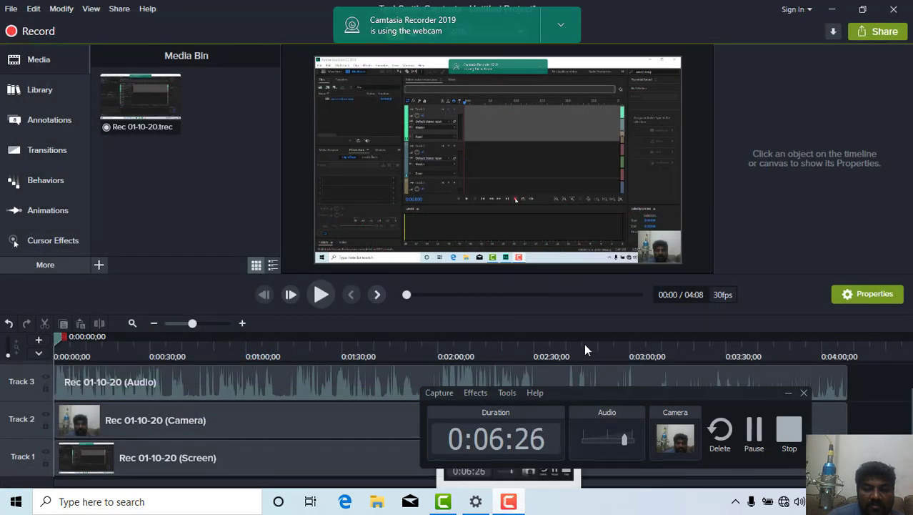
left_click(754, 432)
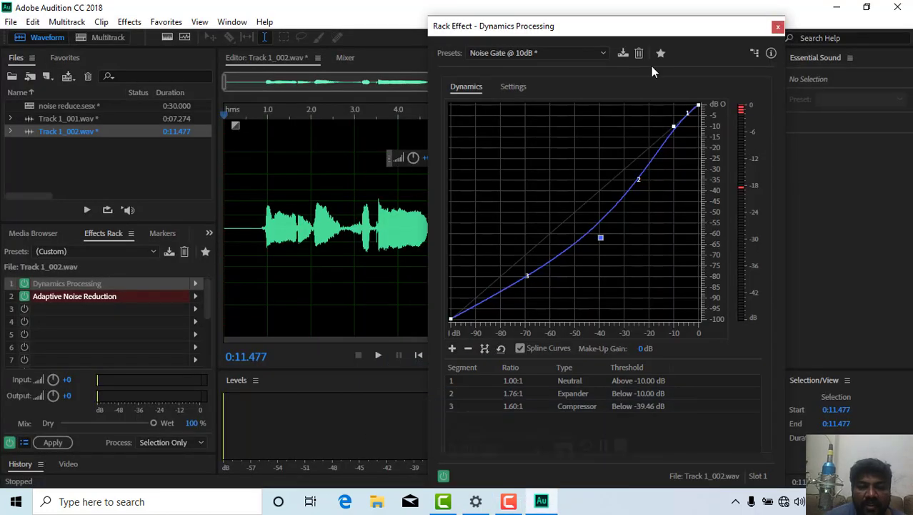
left_click(601, 238)
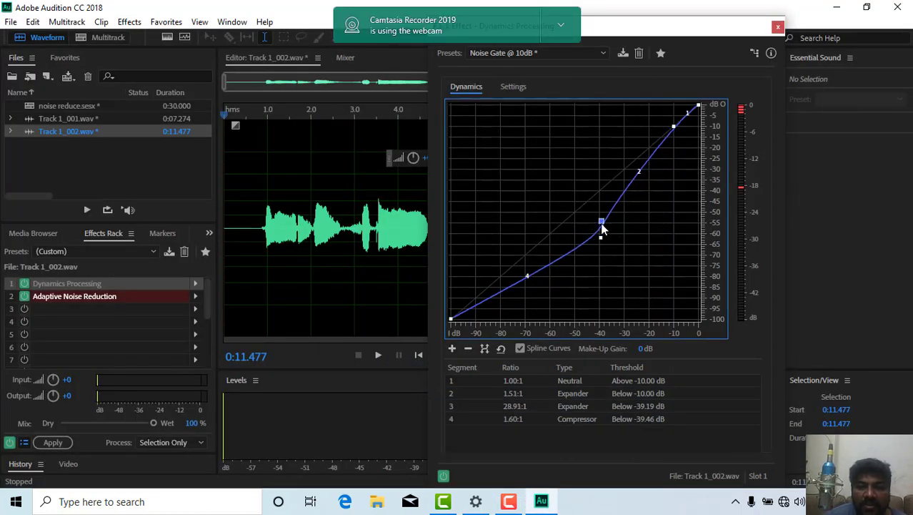
left_click_drag(602, 228, 591, 243)
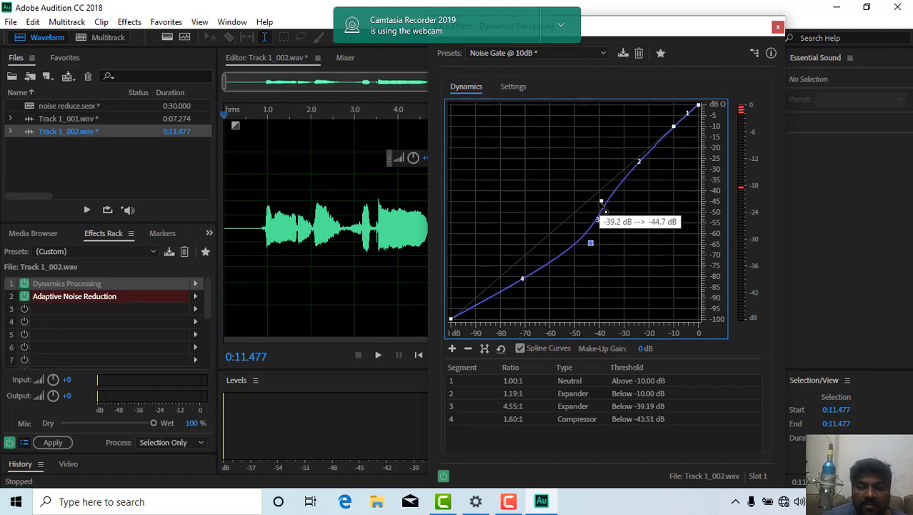
key("Escape")
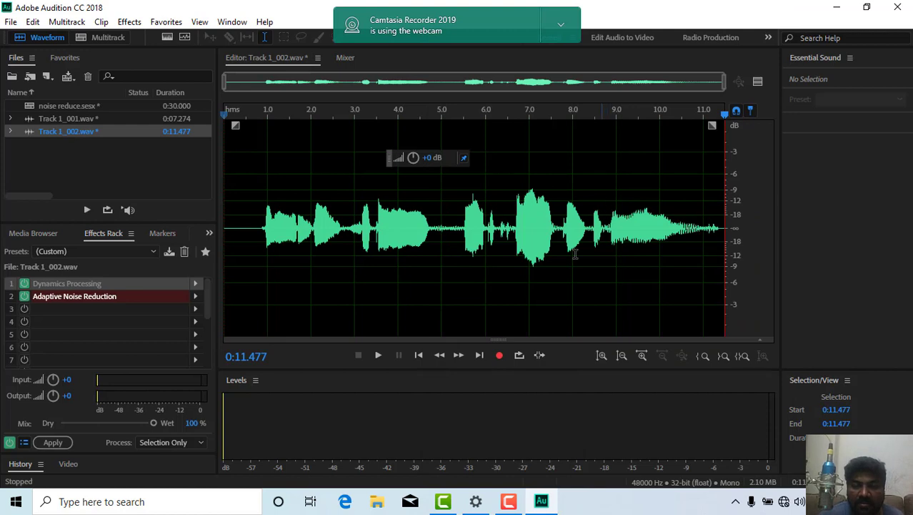
Play the clip from 0:00.383 through both rack effects, bypass Dynamics Processing, replay it from 0:00.491, and pause
left_click(241, 233)
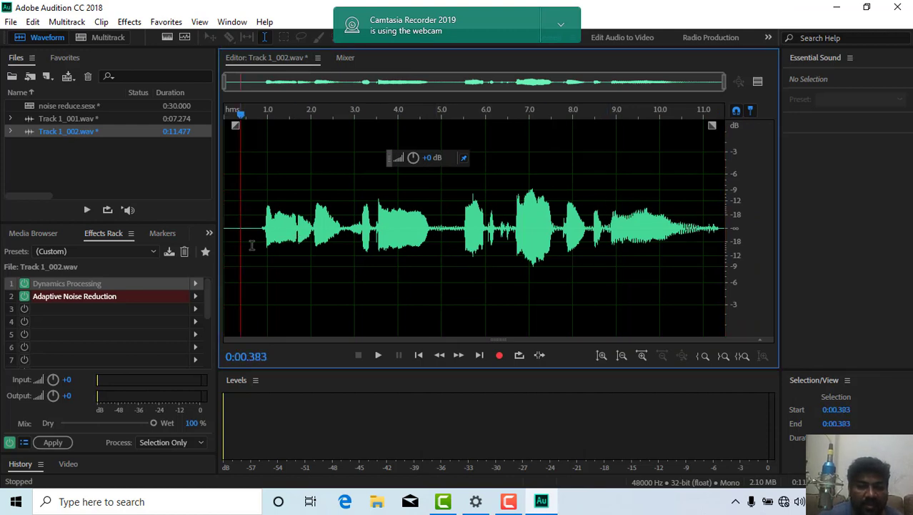
left_click(380, 354)
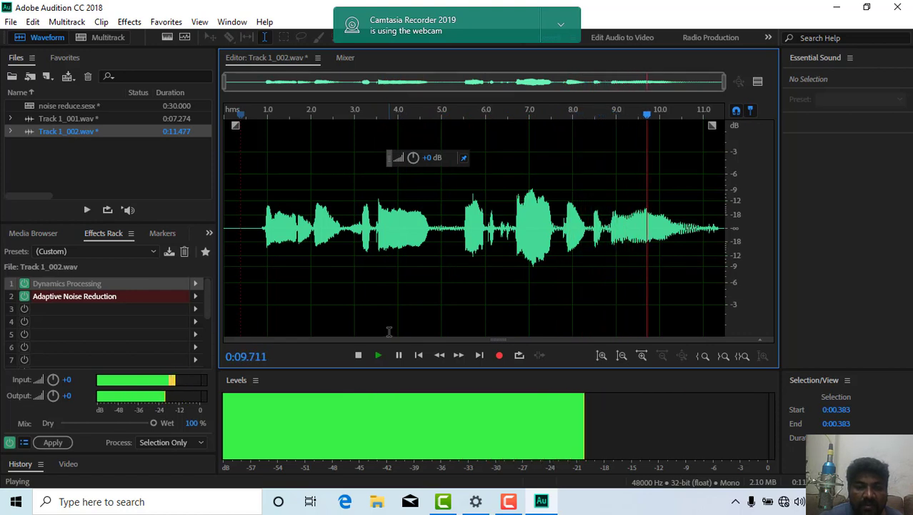
left_click(35, 296)
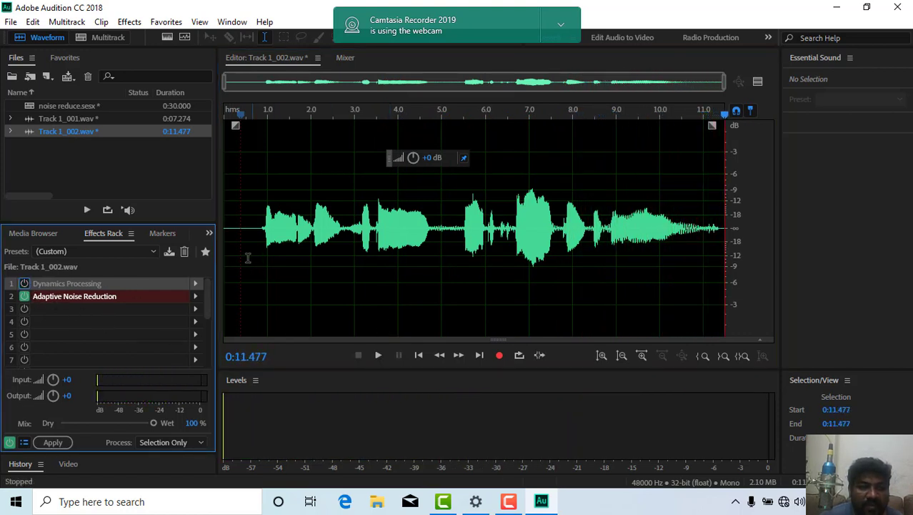
left_click(244, 230)
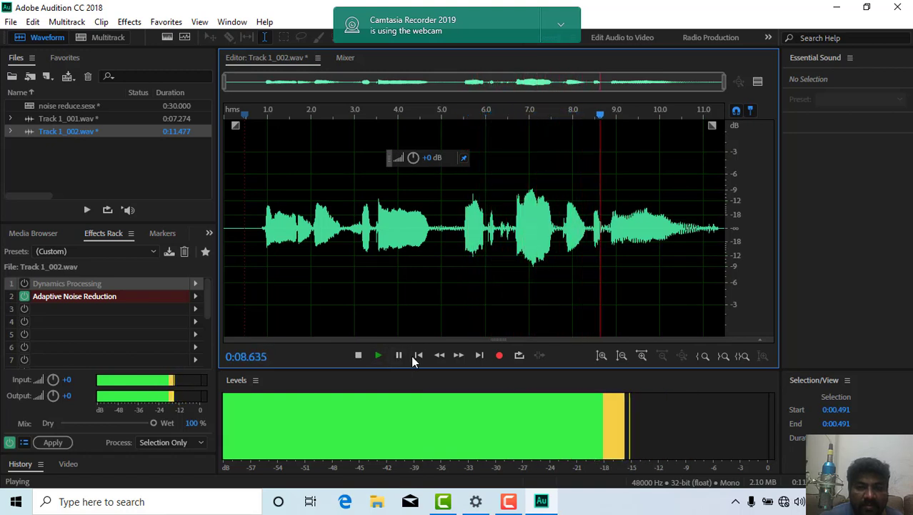
left_click(399, 355)
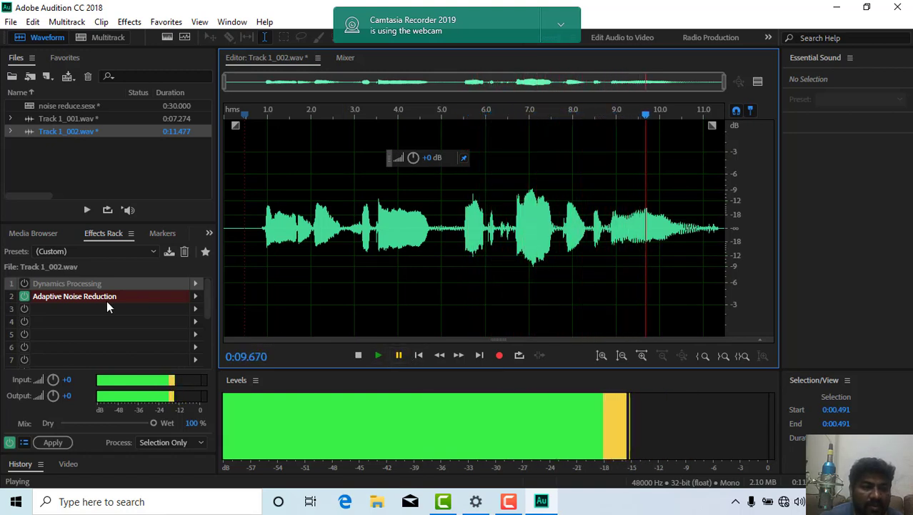
Re-enable slot 1, insert a fresh Dynamics Processing effect there, and apply the Noise Gate @ 10dB preset
left_click(24, 283)
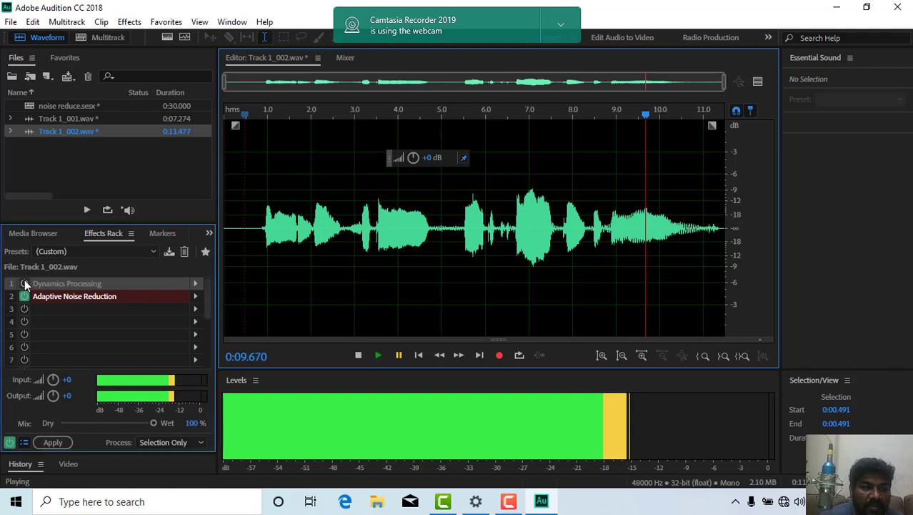
left_click(195, 284)
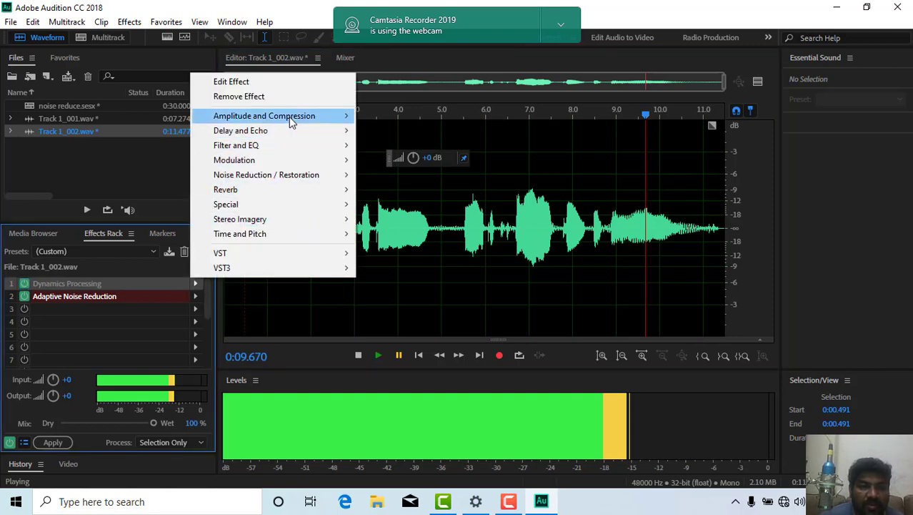
mouse_move(320, 118)
left_click(400, 175)
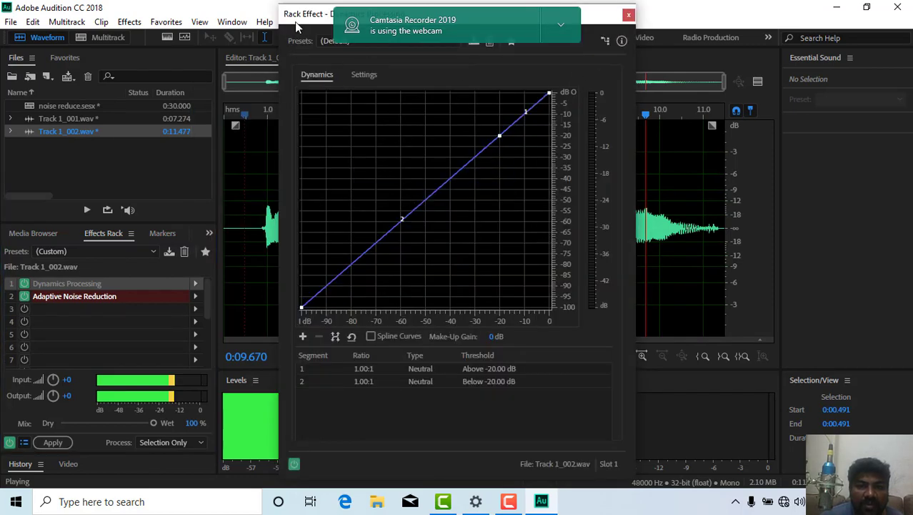
left_click_drag(297, 27, 360, 100)
left_click(444, 114)
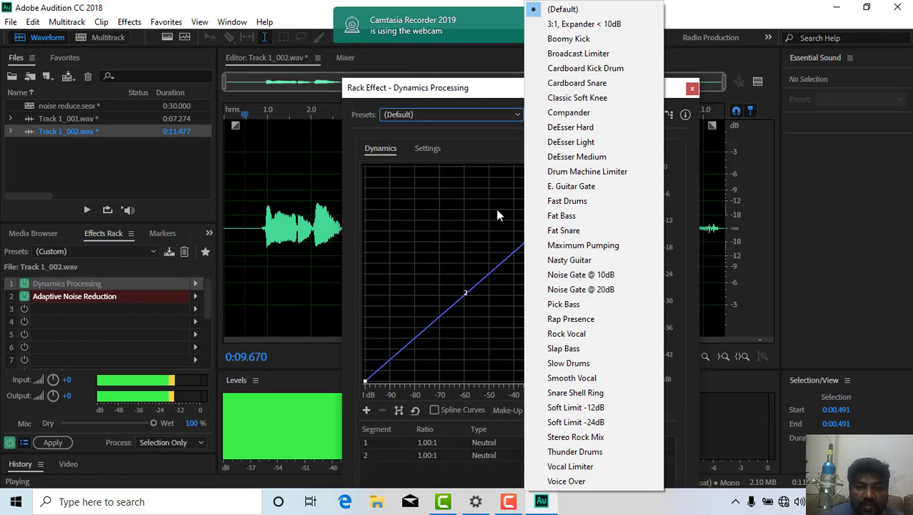
left_click(593, 274)
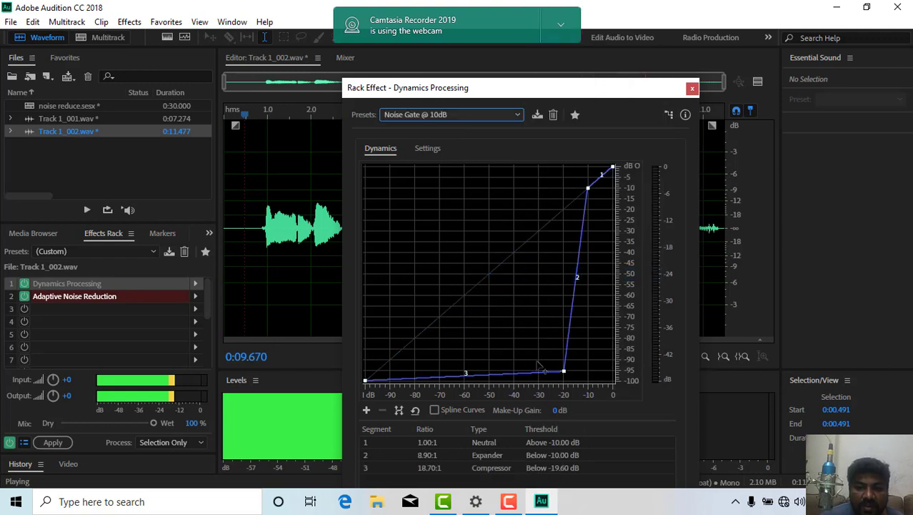
Raise the gate curve's lower point to about -45 dB input and -55 dB output, enable Spline Curves, and close the effect window
left_click_drag(564, 371, 499, 288)
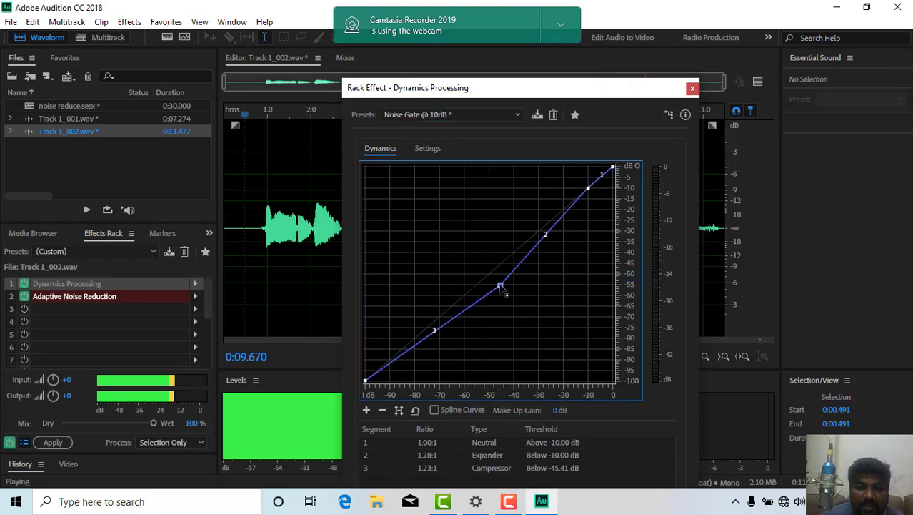
left_click(435, 409)
mouse_move(500, 289)
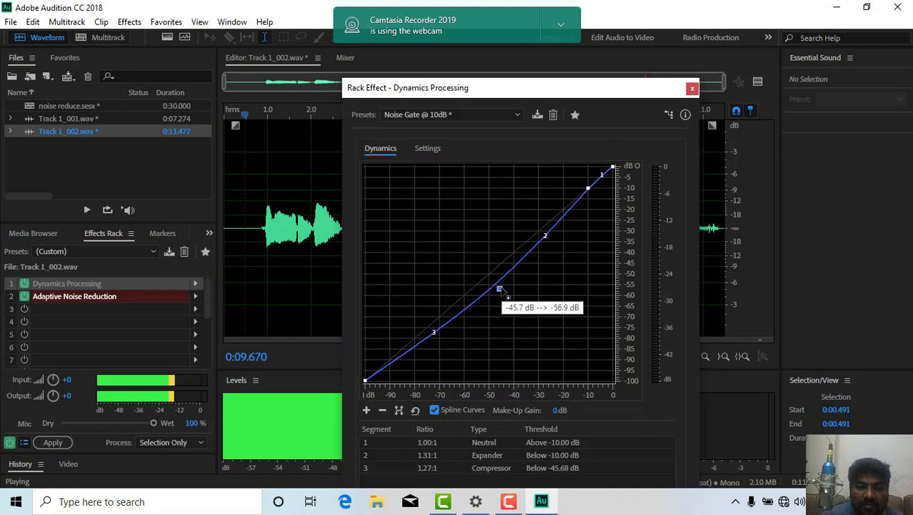
left_click_drag(499, 290, 501, 285)
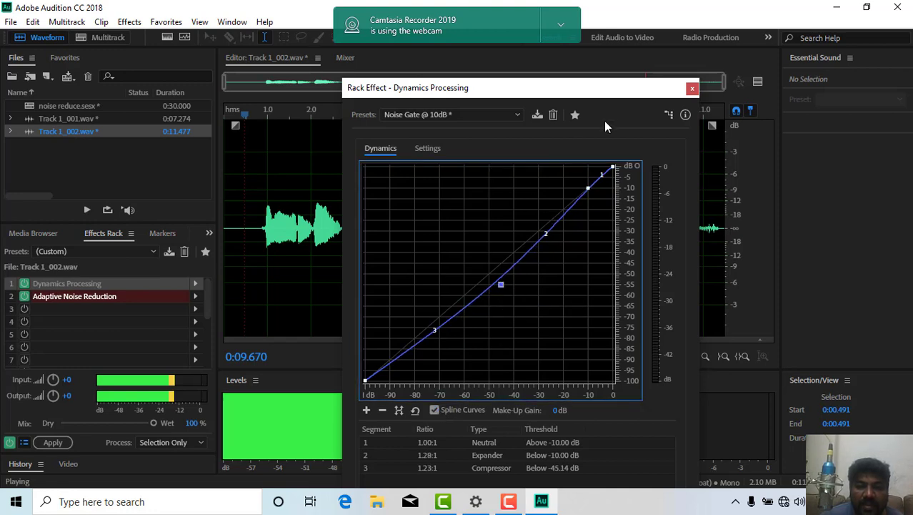
left_click_drag(619, 91, 641, 91)
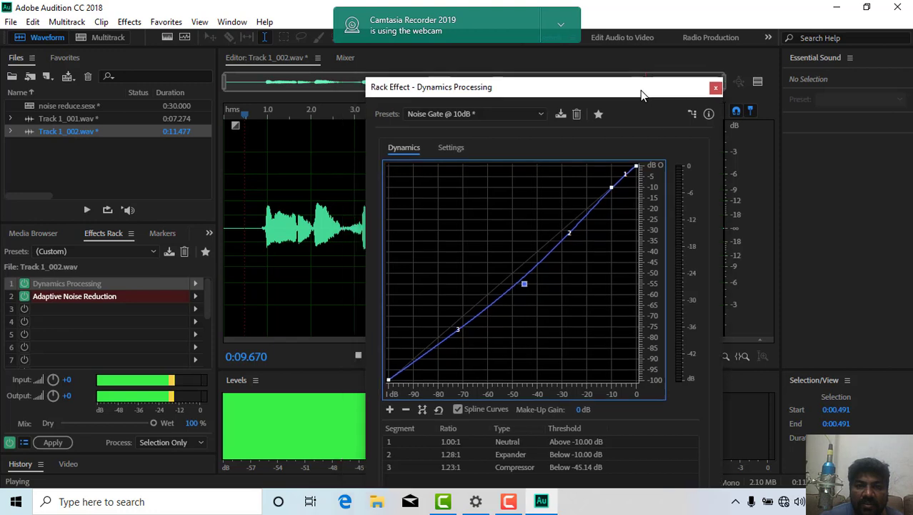
left_click(716, 89)
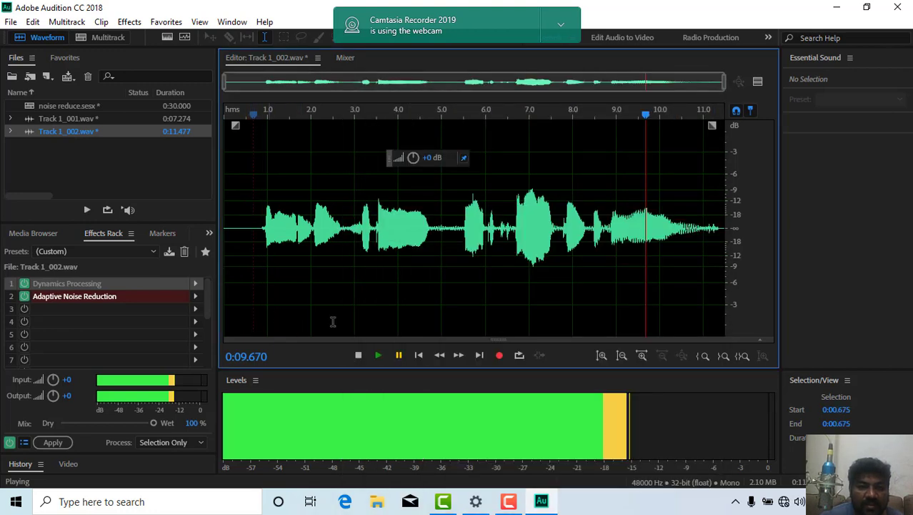
Play the clip through both effects from 0:00.675, replay it from 0:00.521, and pause at 0:10.479
left_click(380, 355)
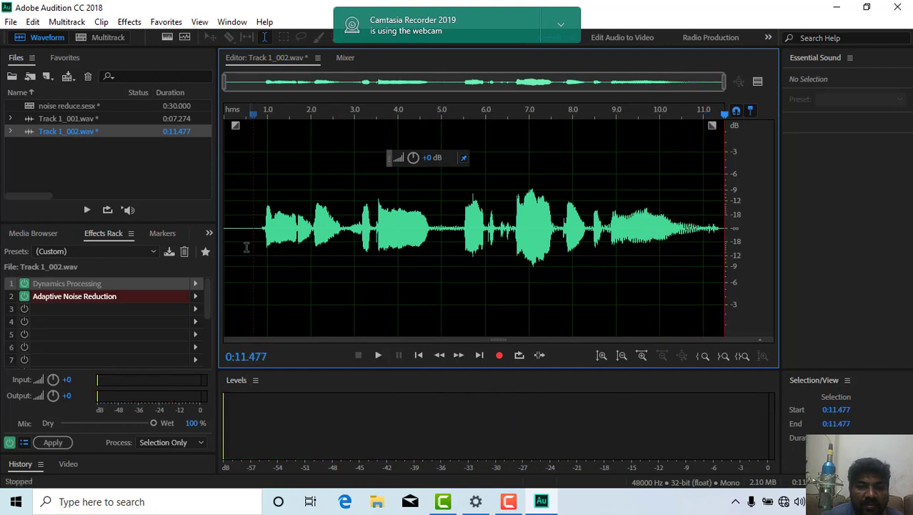
left_click(246, 243)
left_click(378, 355)
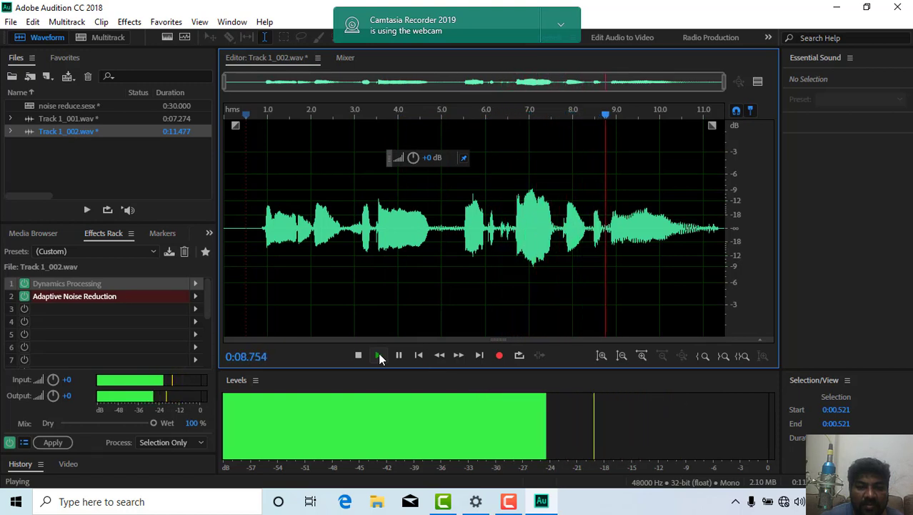
left_click(399, 355)
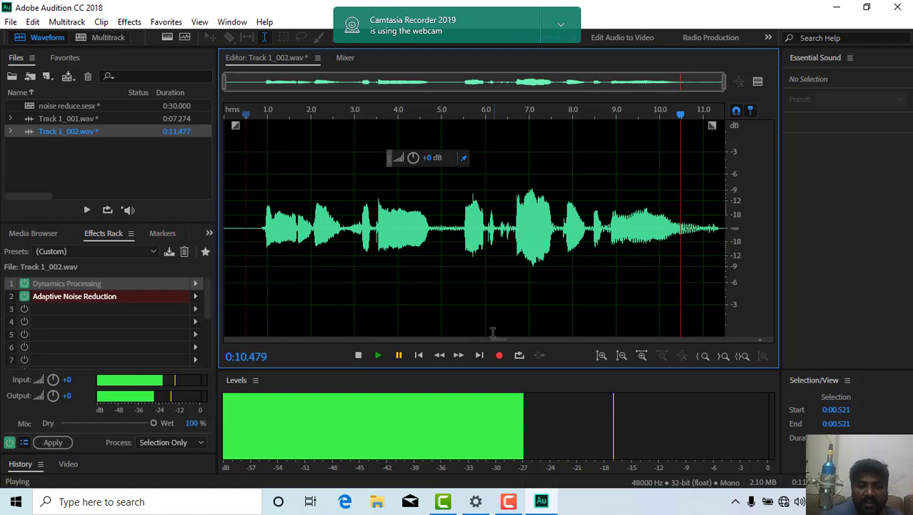
Reveal the spectral frequency display beneath the waveform, activate the Marquee Selection tool, and enlarge the spectral area to fill most of the editor
left_click_drag(499, 338, 494, 235)
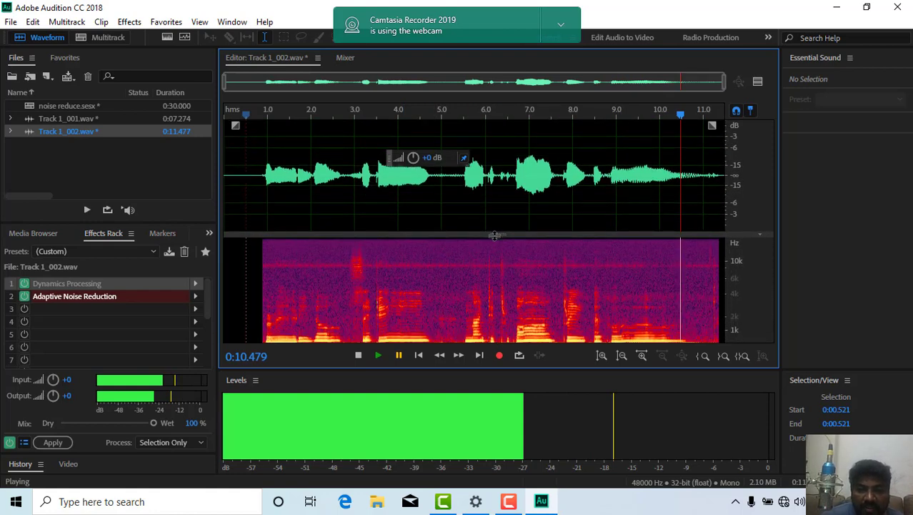
key("e")
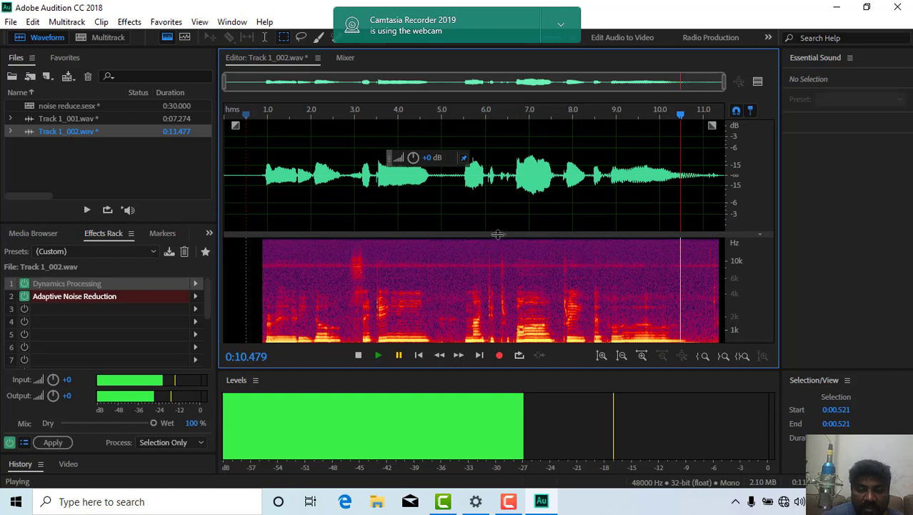
left_click_drag(498, 234, 494, 210)
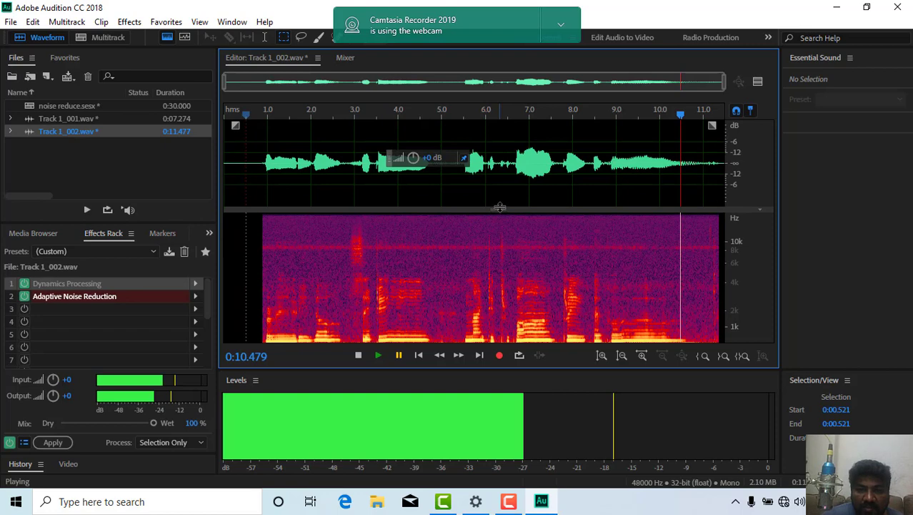
left_click_drag(498, 208, 493, 175)
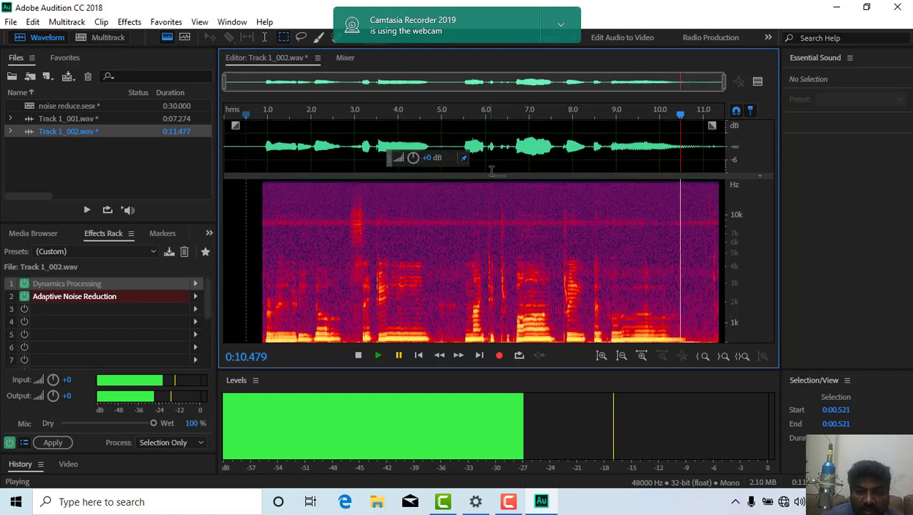
left_click_drag(498, 176, 497, 164)
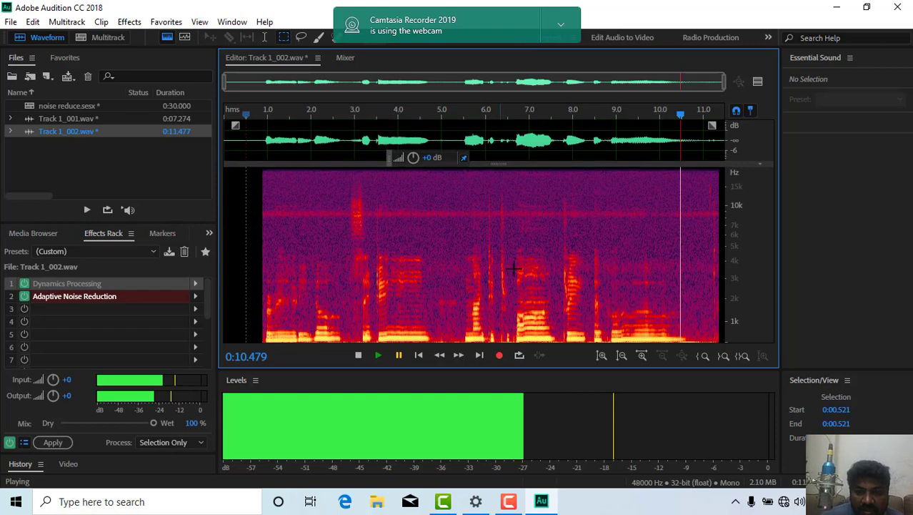
Zoom out the waveform amplitude twice and make the editor taller by shrinking the level meters
left_click(642, 358)
left_click(623, 355)
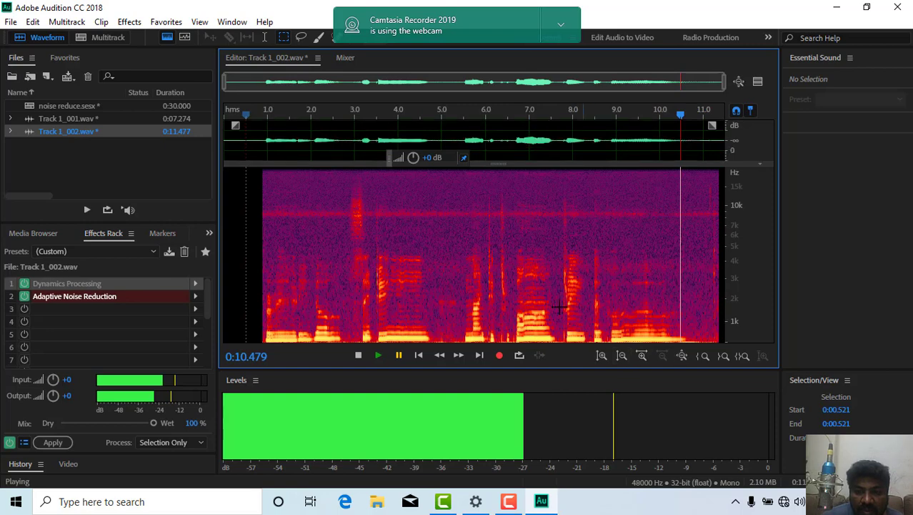
left_click(622, 355)
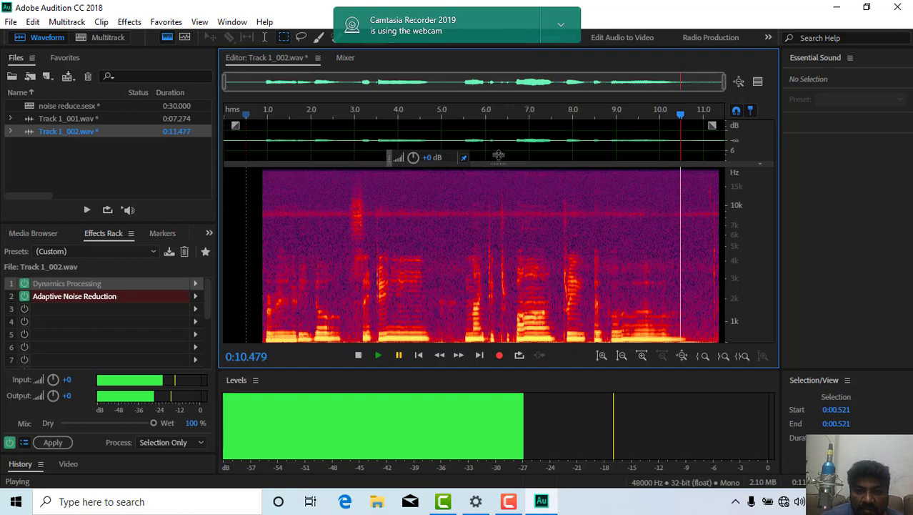
left_click_drag(498, 155, 499, 155)
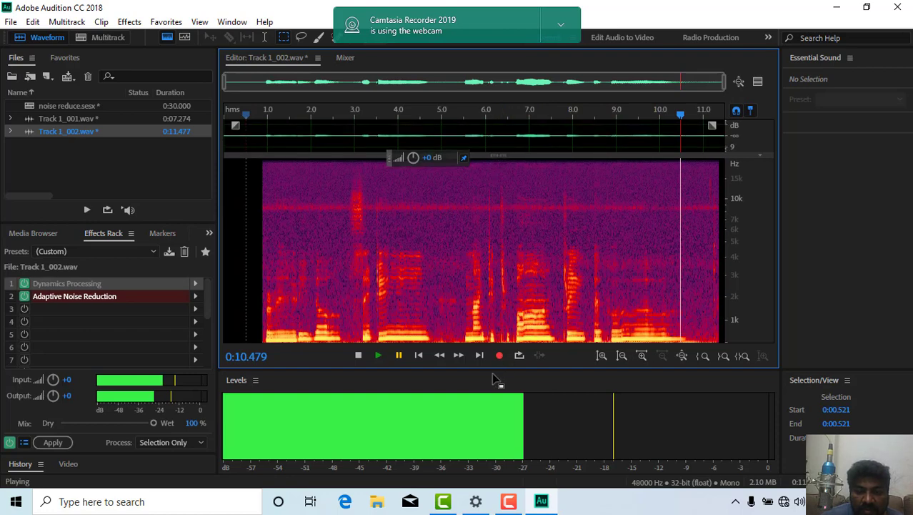
left_click_drag(493, 370, 494, 419)
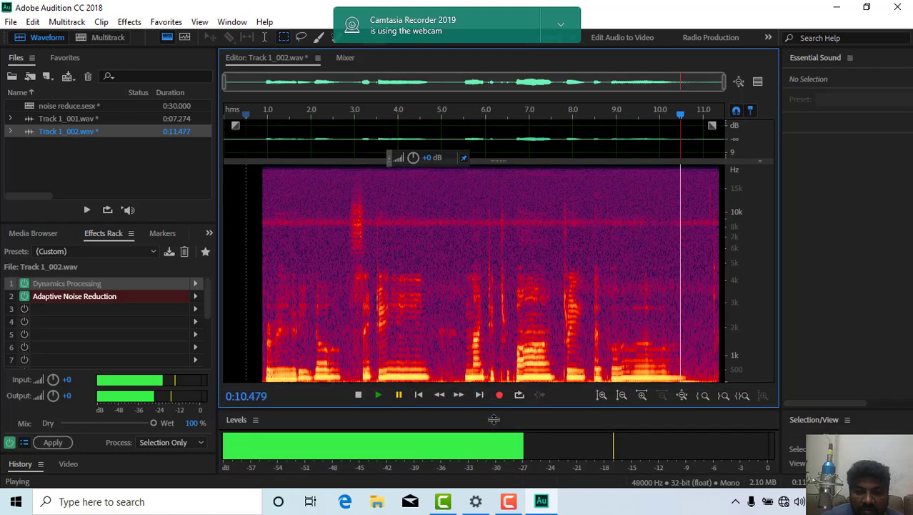
Play the clip while watching its spectral display, pause at 0:09.908, and resume playback to the end
left_click(378, 396)
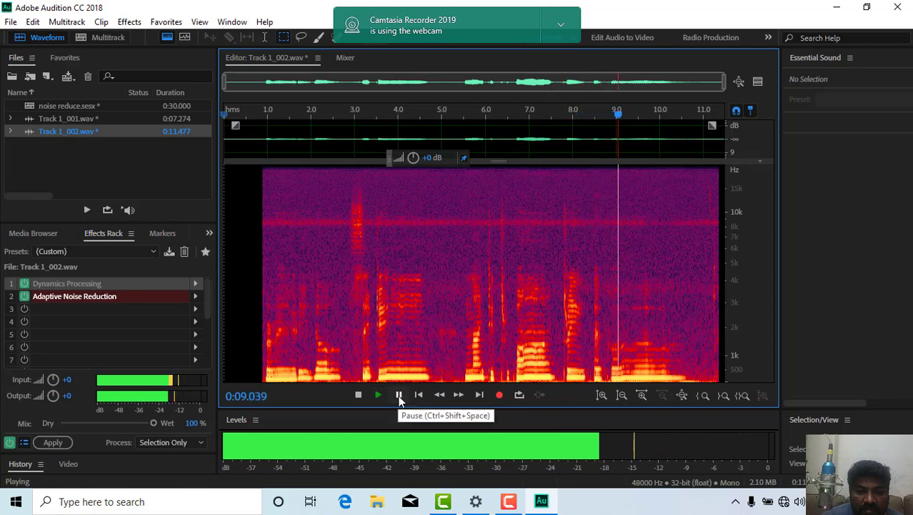
left_click(400, 395)
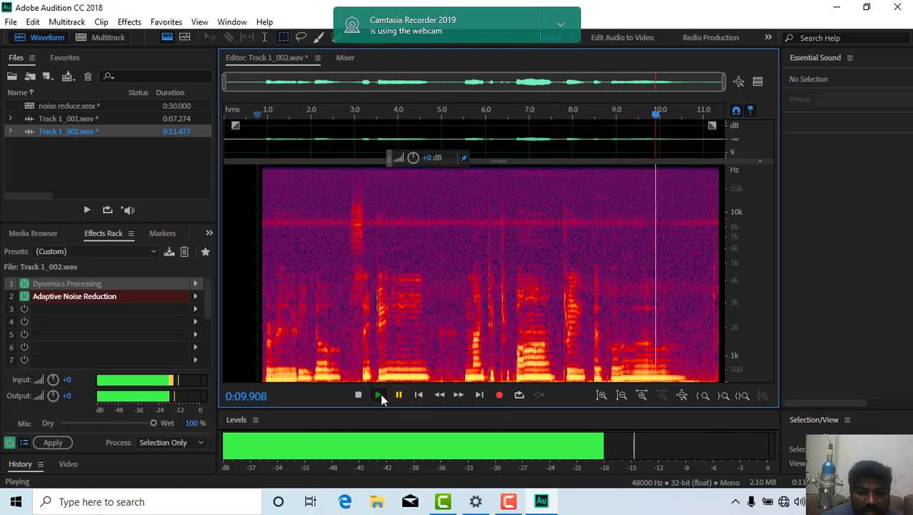
left_click(381, 394)
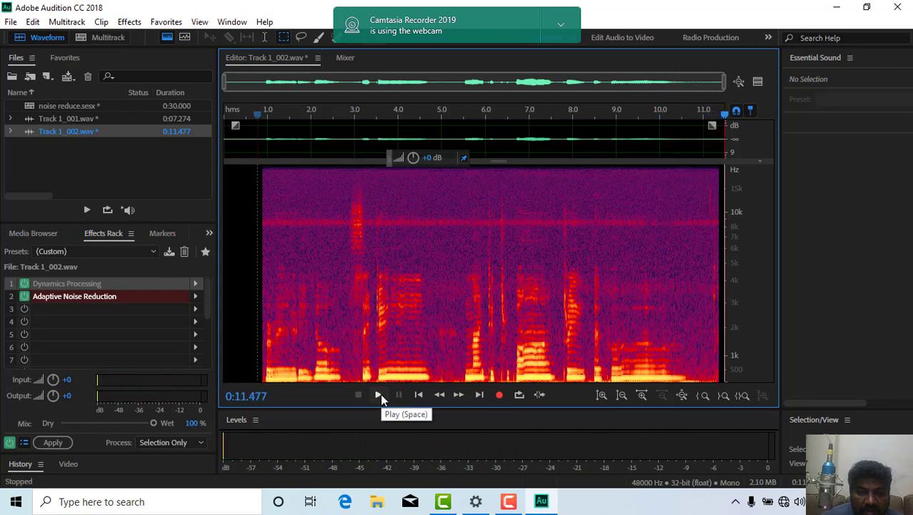
Replay the clip from the start, pause at 0:10.587, and inspect the waveform and spectrum near the end at closer zoom
left_click(377, 393)
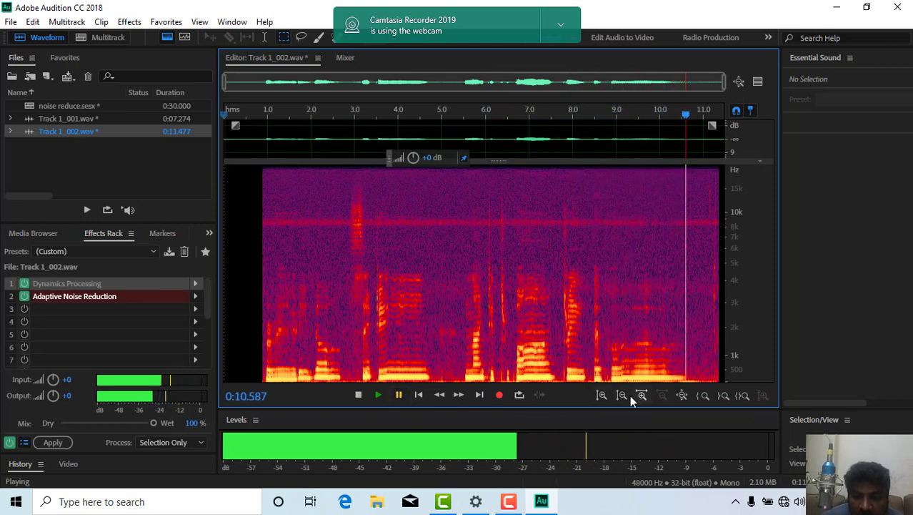
left_click(604, 395)
left_click(604, 393)
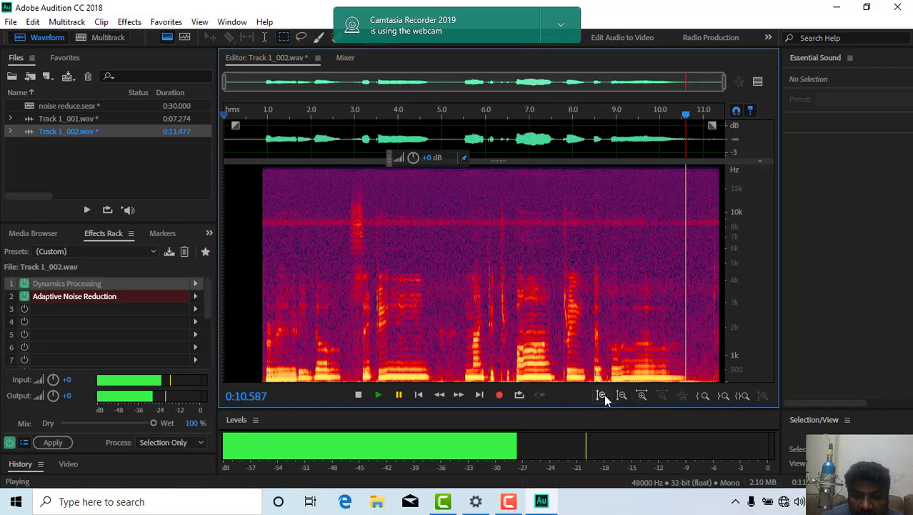
left_click(642, 395)
left_click(641, 395)
left_click(642, 395)
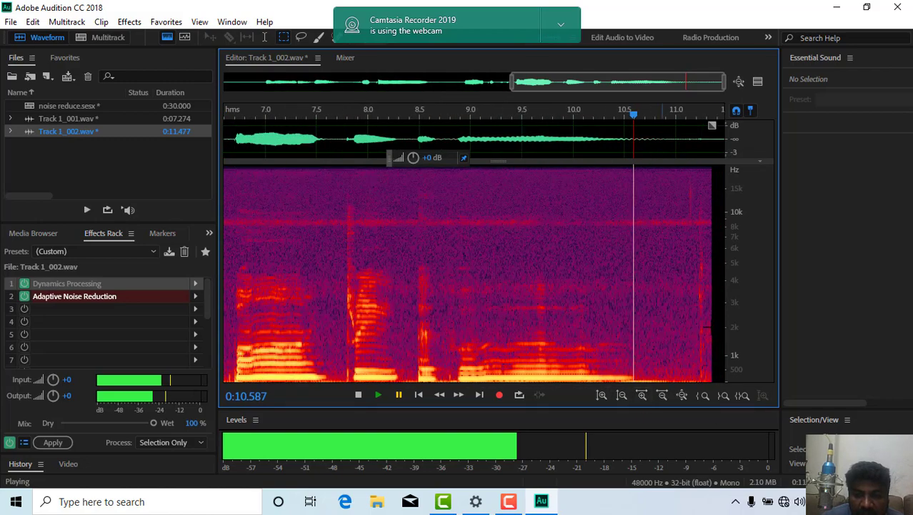
scroll(612, 296, "down", 3)
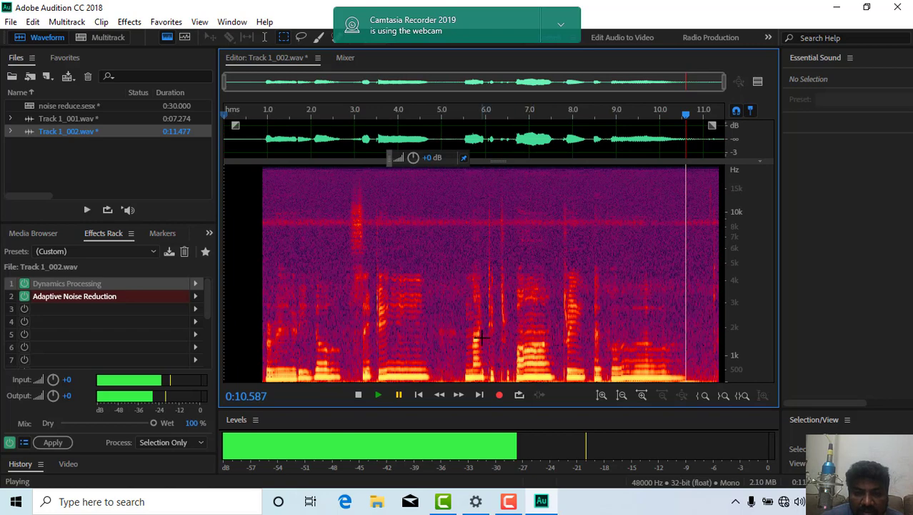
Magnify the waveform amplitude, inspect the quiet tail against the spectrum below it, and resume playback to the end
left_click(601, 394)
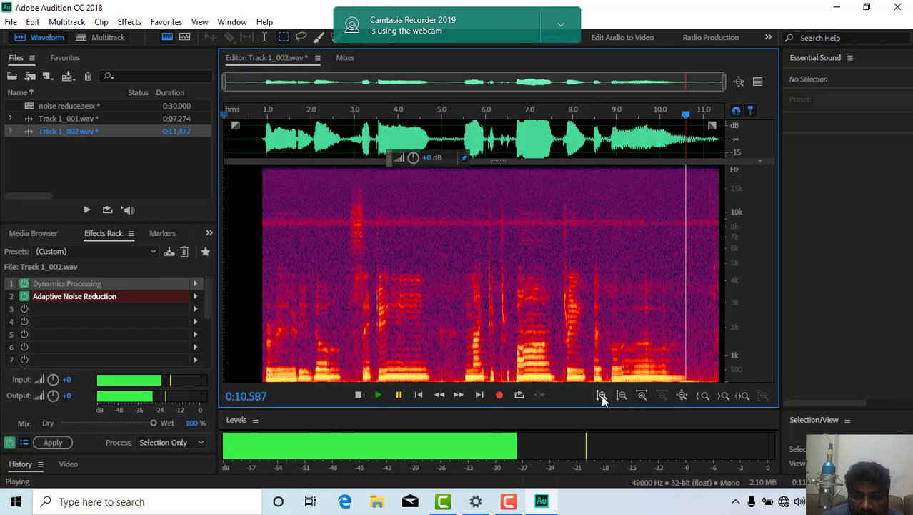
left_click(644, 394)
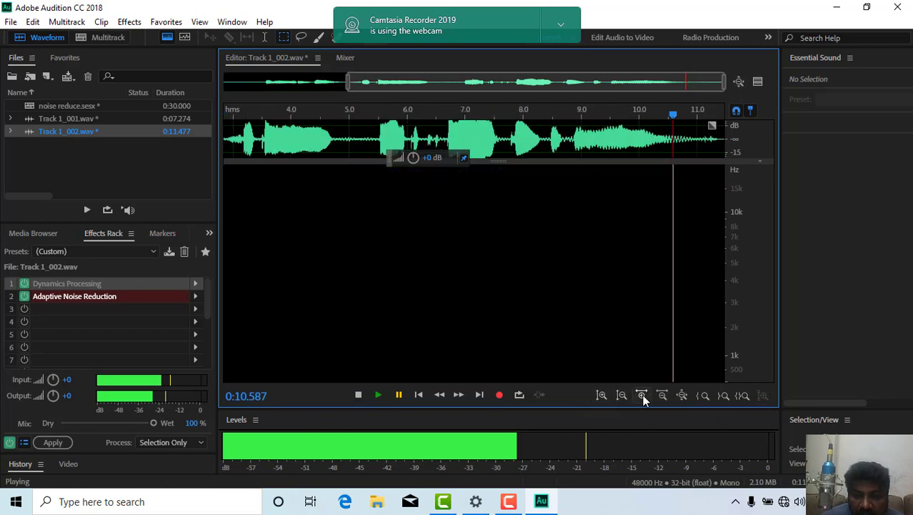
left_click(643, 395)
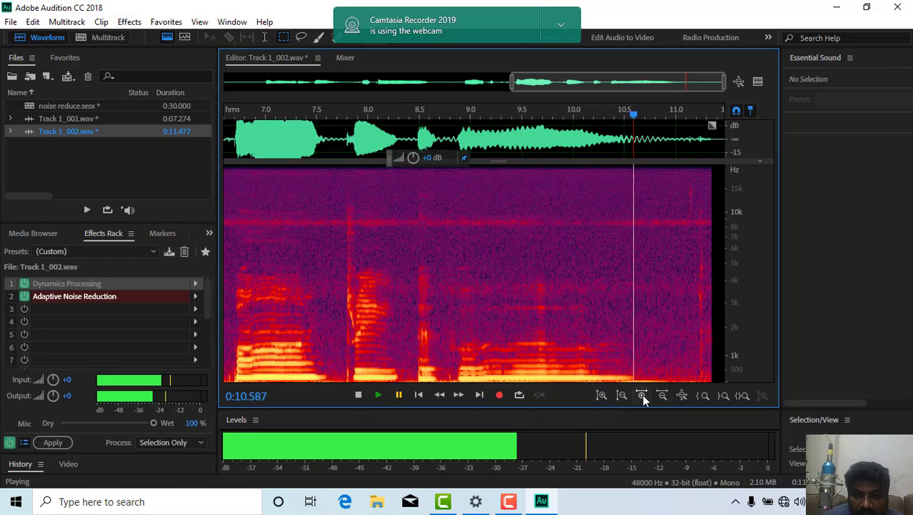
scroll(520, 309, "down", 1)
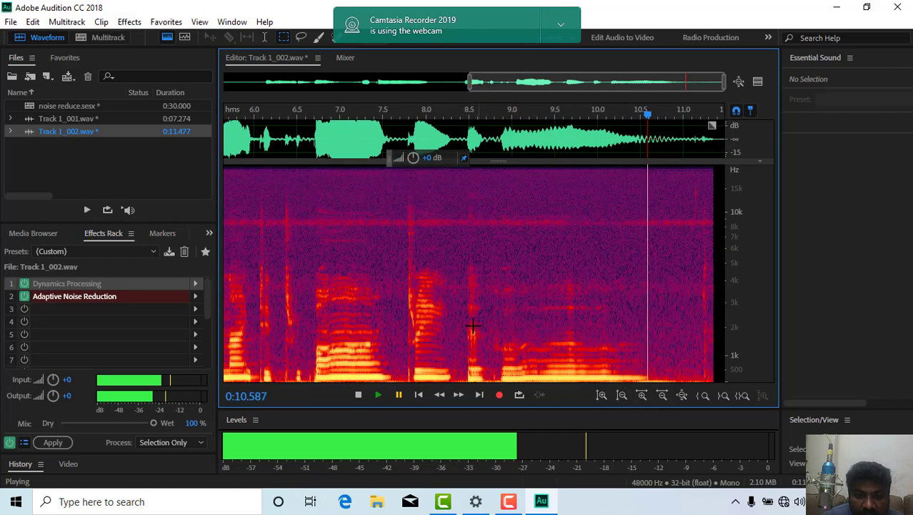
scroll(472, 325, "down", 1)
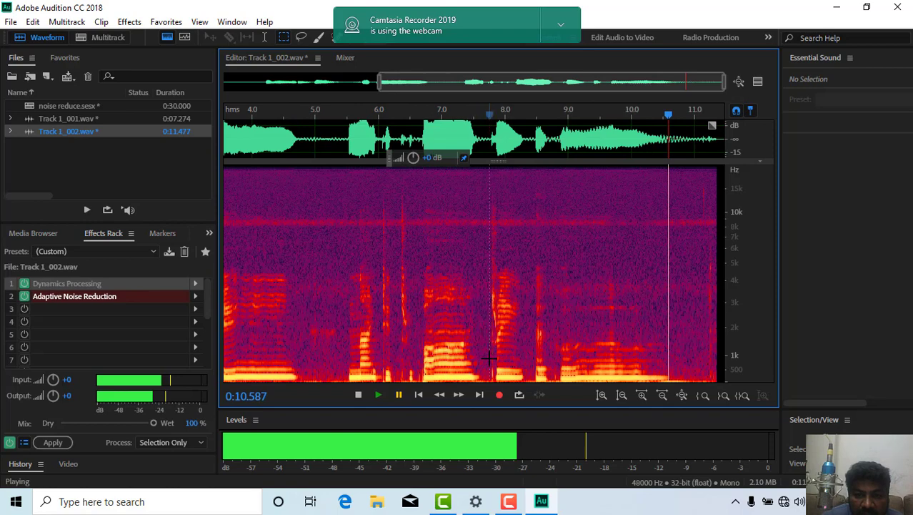
left_click(379, 397)
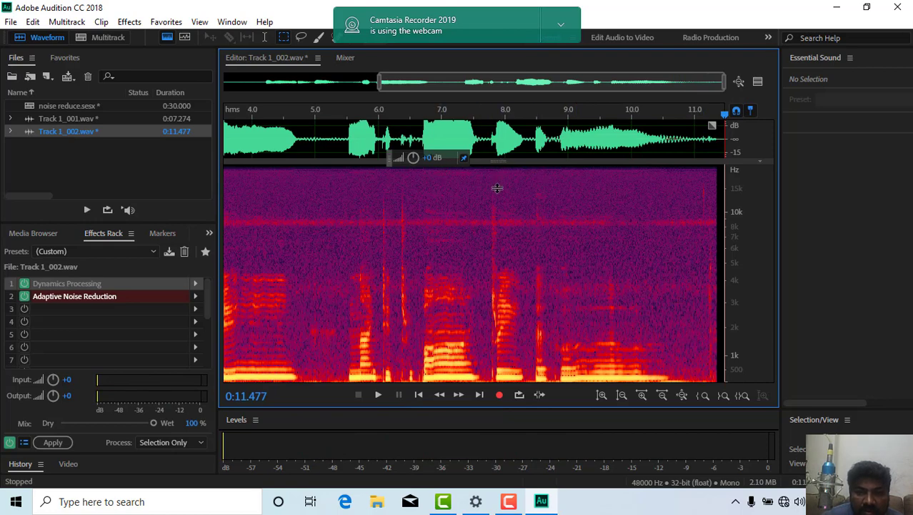
Enlarge the waveform area above the spectrum, reset the zoom to the full clip, and magnify the final section from about 9 seconds
left_click_drag(497, 187, 498, 202)
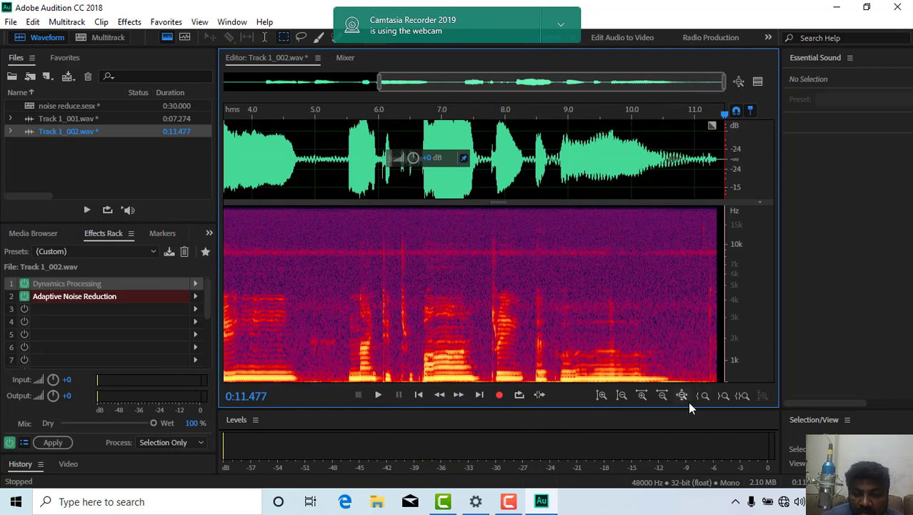
left_click(681, 394)
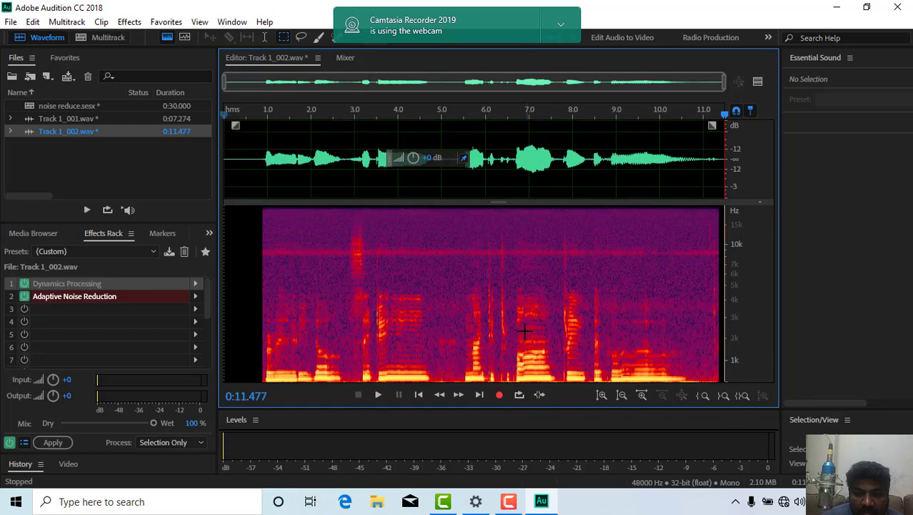
left_click(641, 396)
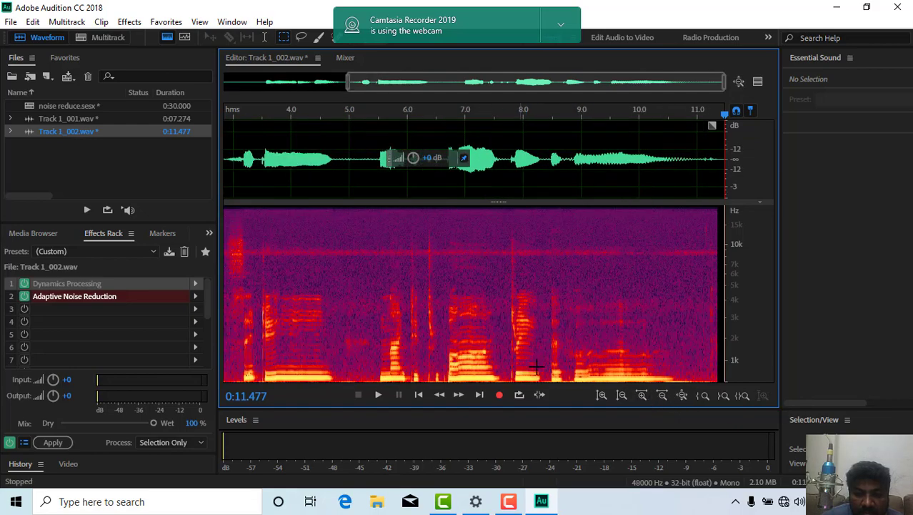
left_click(641, 396)
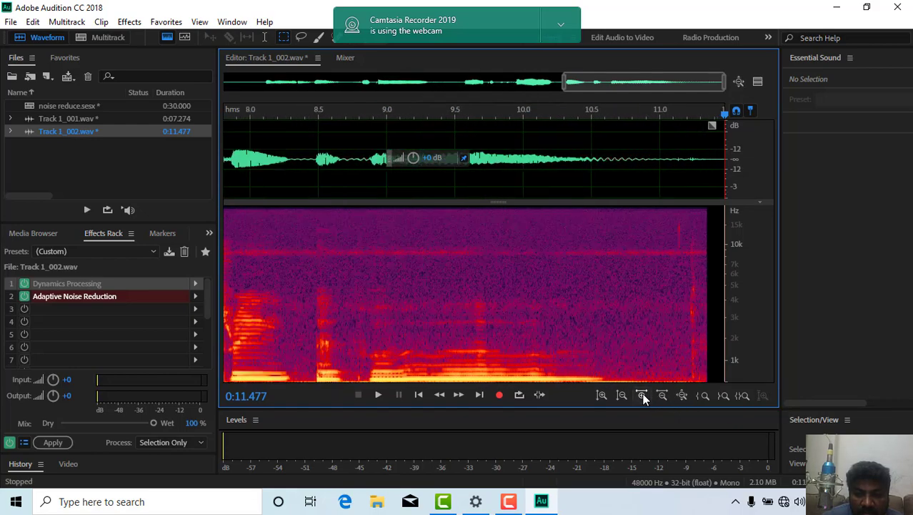
scroll(576, 315, "up", 1)
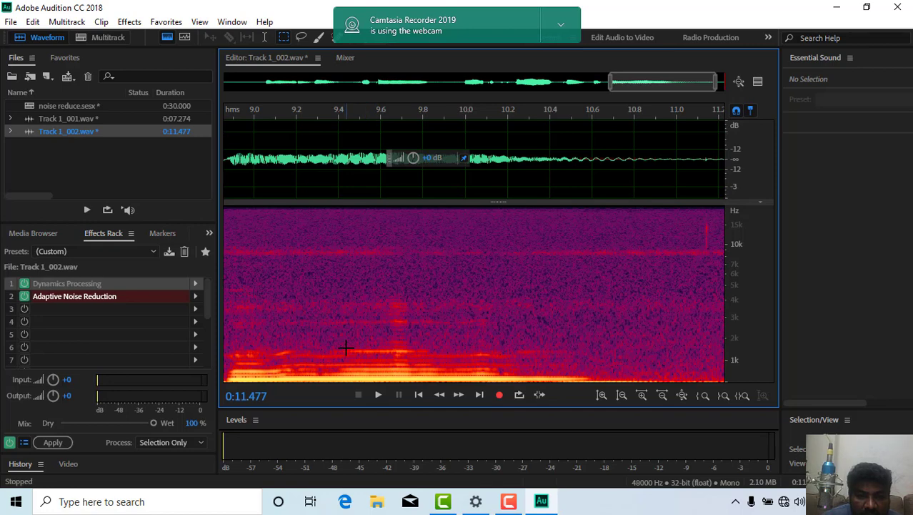
Marquee-select and play a thin band above 1 kHz from 0:09.432 to 0:09.854, and a tall region from 0:10.764 to the end
left_click_drag(345, 348, 434, 351)
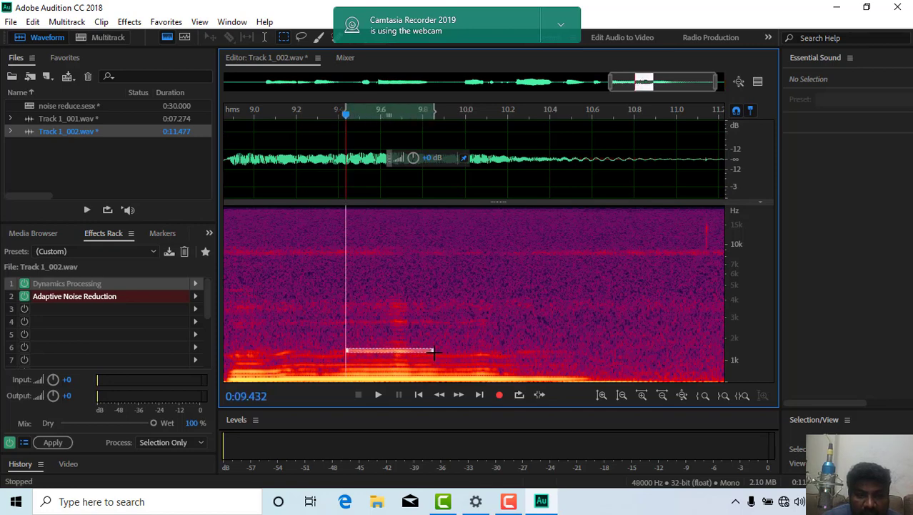
left_click(380, 393)
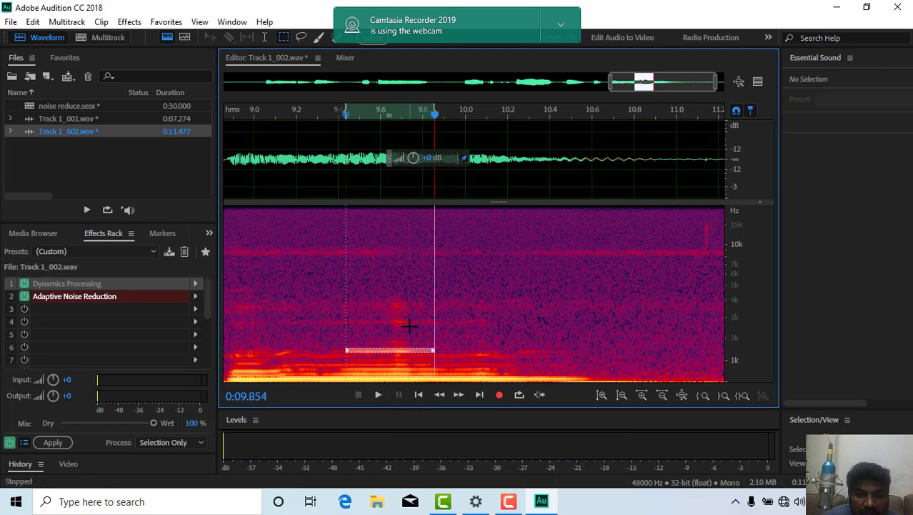
key("minus")
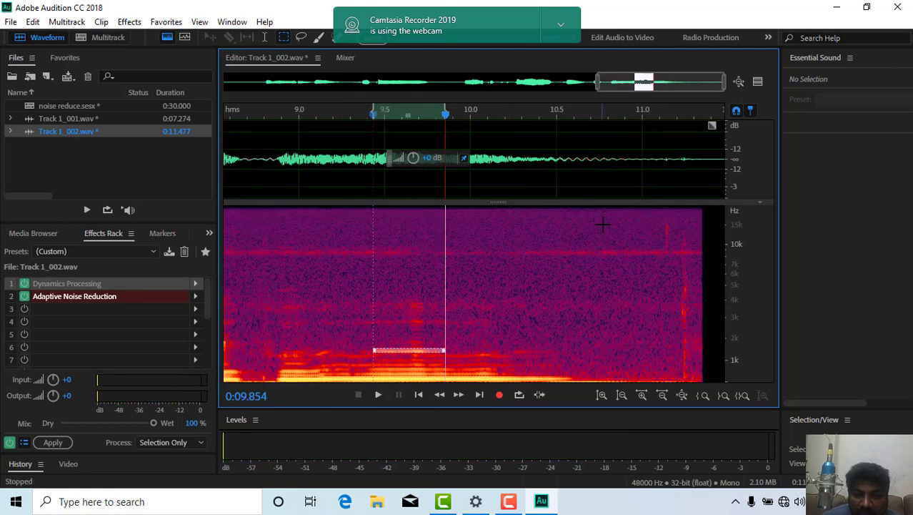
left_click_drag(602, 221, 725, 417)
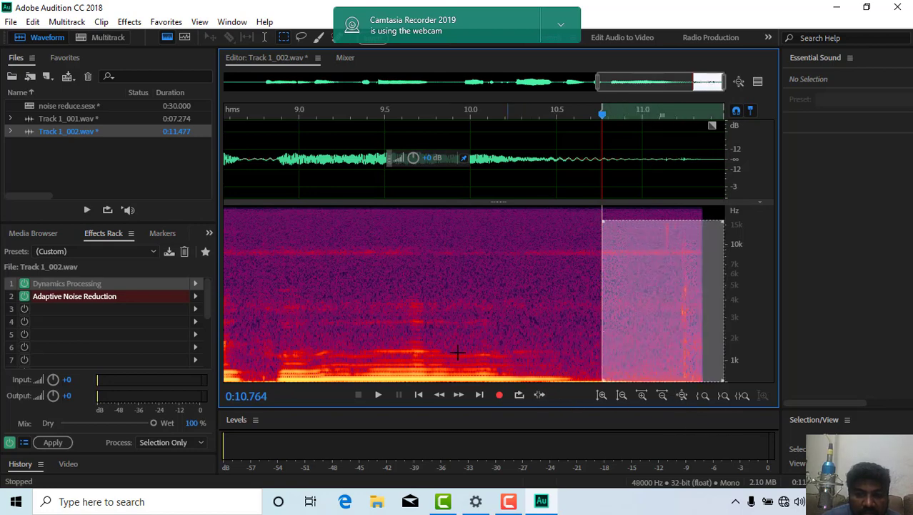
left_click(379, 393)
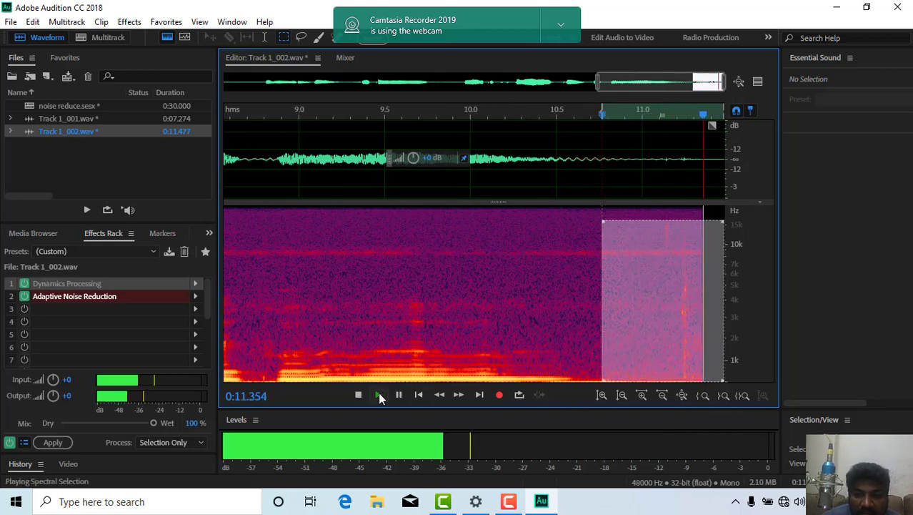
Play the clip from the start, pausing at 0:02.216 to marquee a band from about 2.15 to 2.5 seconds, and resume until 0:11.229
left_click(378, 395)
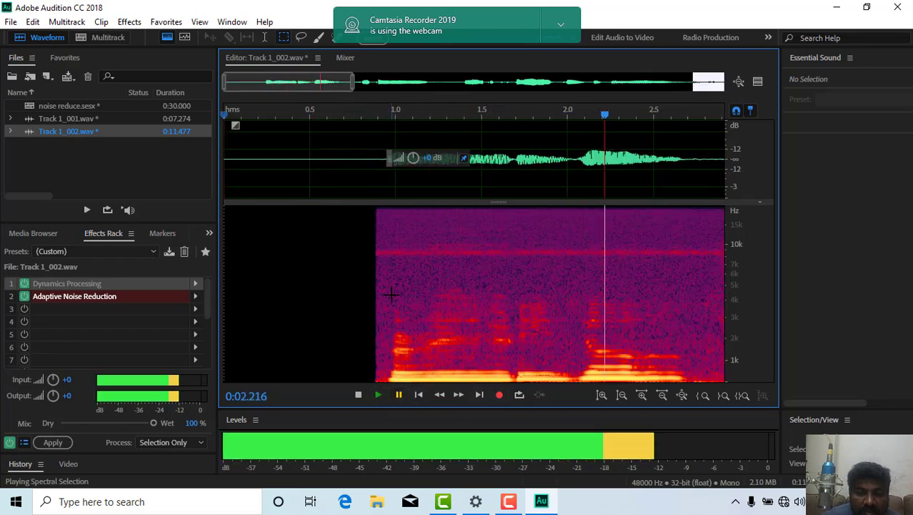
scroll(391, 293, "down", 1)
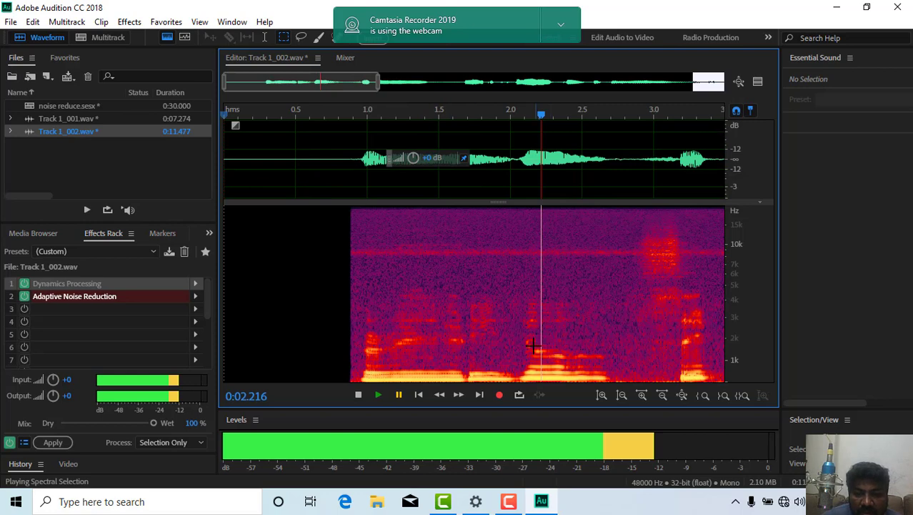
left_click_drag(532, 346, 579, 359)
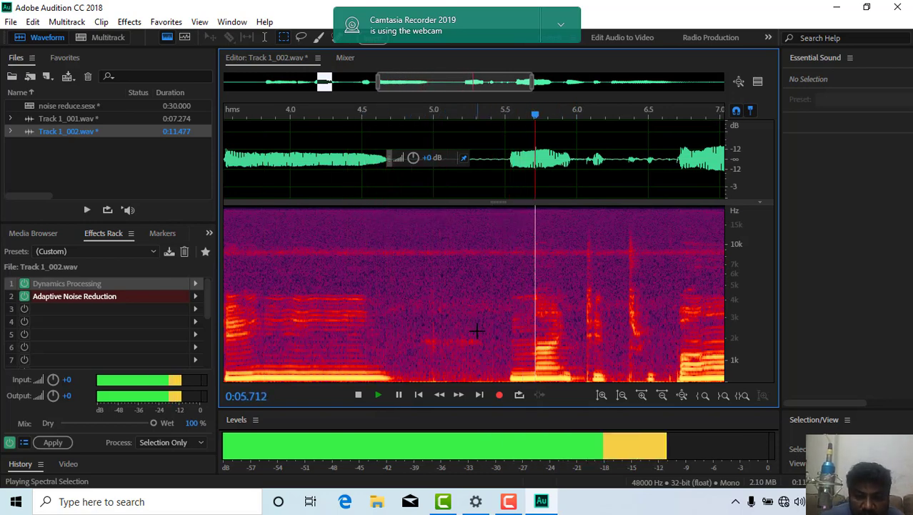
left_click(399, 395)
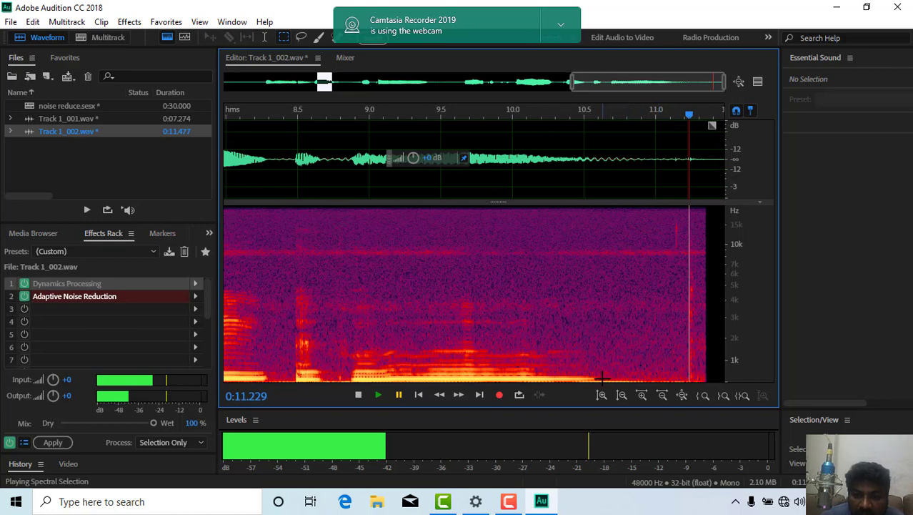
Marquee-select the lowest frequencies from about 10.6 to 11.3 seconds, finish playback, and replay the clip from the start
left_click_drag(602, 377, 704, 411)
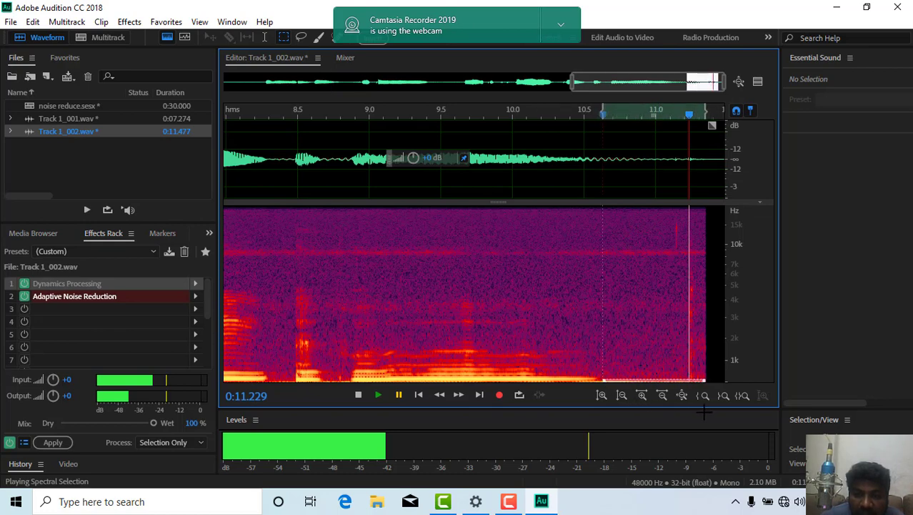
left_click(704, 413)
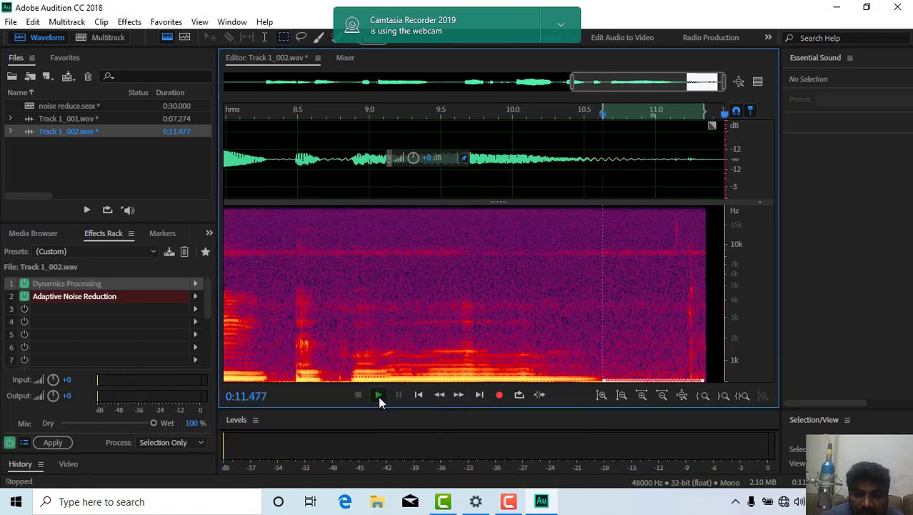
left_click(379, 402)
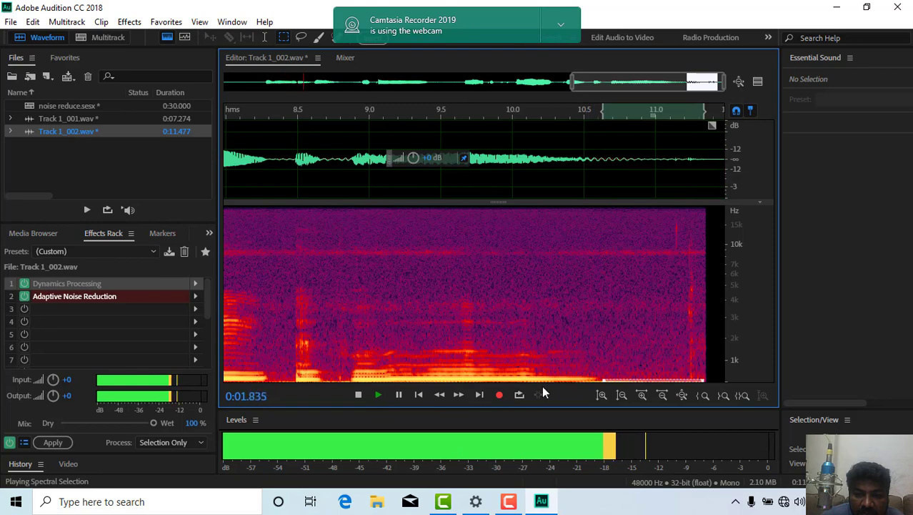
Pause at 0:03.073, examine the following section at closer zoom, and move the playhead to about 0:04.95
left_click(641, 396)
left_click(641, 396)
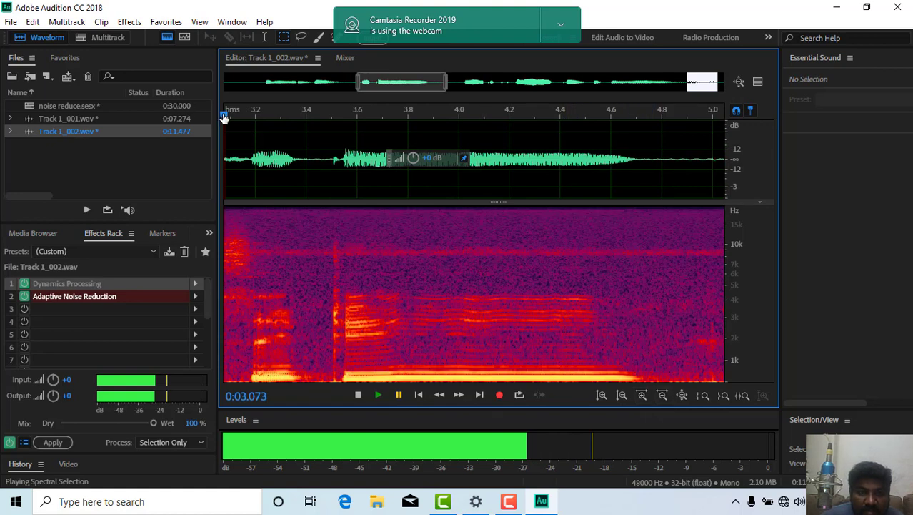
left_click_drag(224, 114, 700, 154)
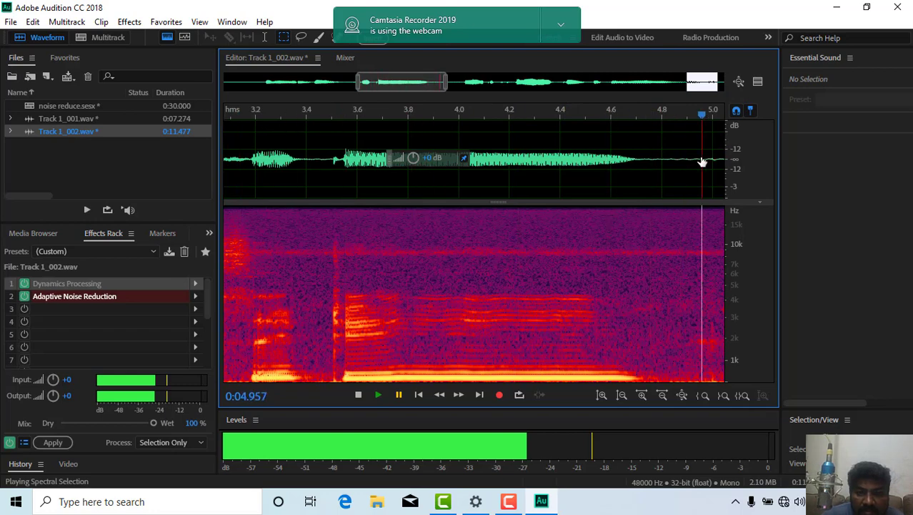
left_click(662, 395)
left_click(661, 395)
left_click(661, 395)
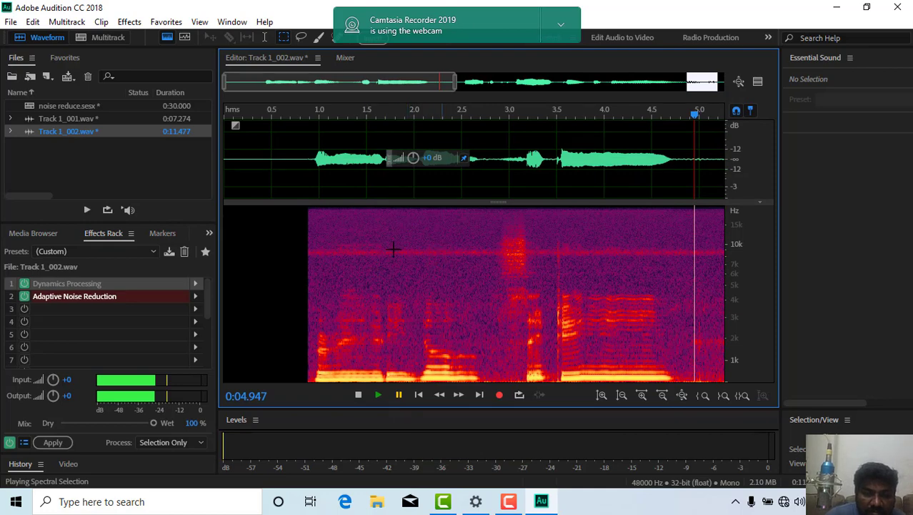
Marquee-select the horizontal noise band just below 10 kHz from about 0.9 to 2.9 seconds, play, pause at 0:10.522, and stop at 0:11.259
left_click_drag(309, 239, 496, 262)
left_click(378, 395)
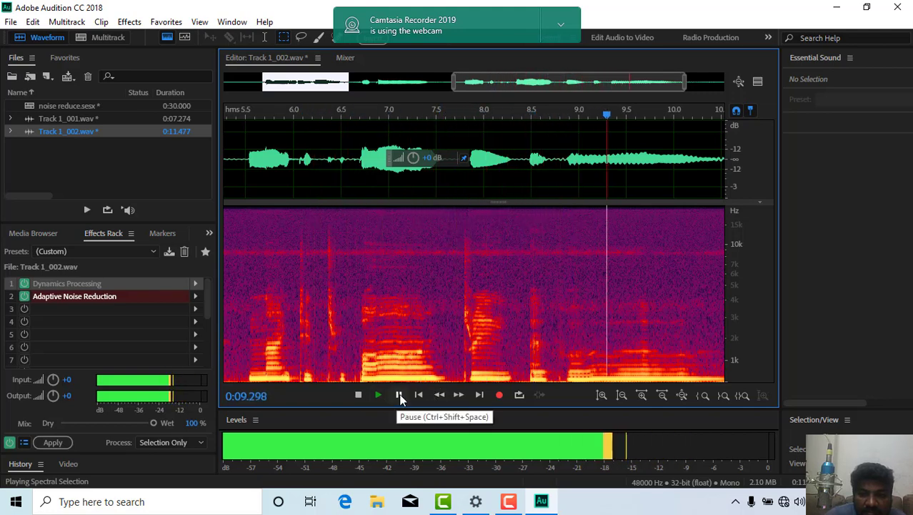
left_click(400, 395)
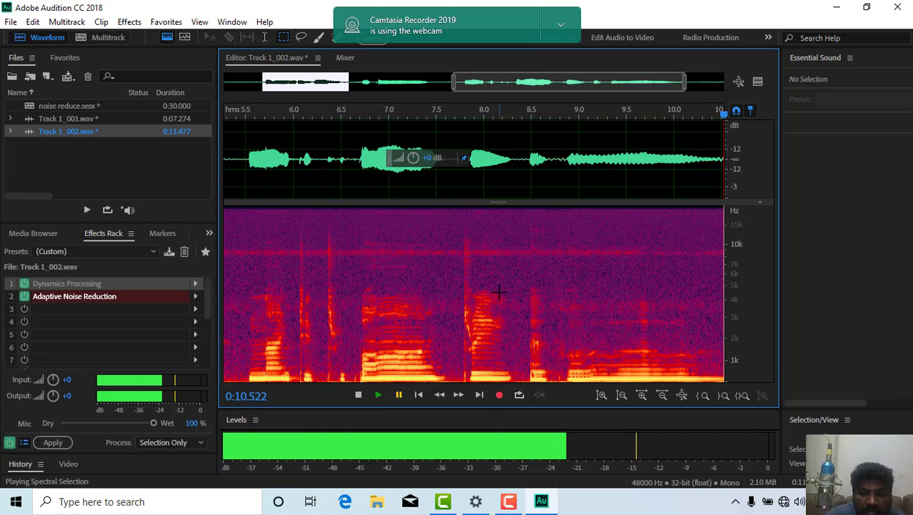
key("space")
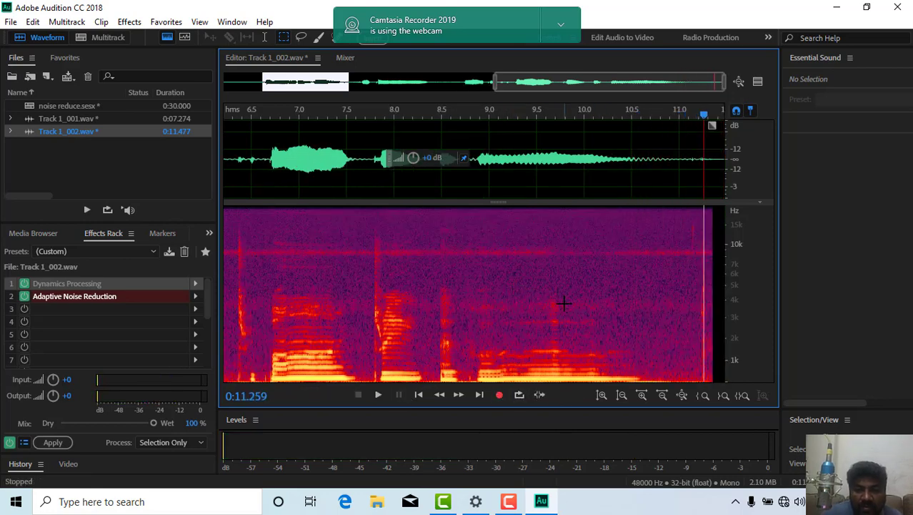
Marquee-select the lowest frequencies from 0:10.717 to about 0:11.35 and play that selection
left_click_drag(652, 374, 709, 391)
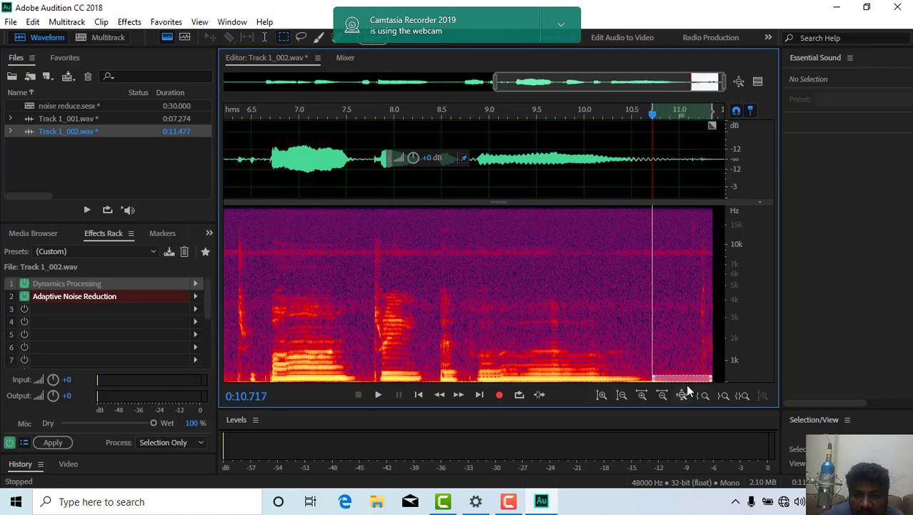
left_click(379, 398)
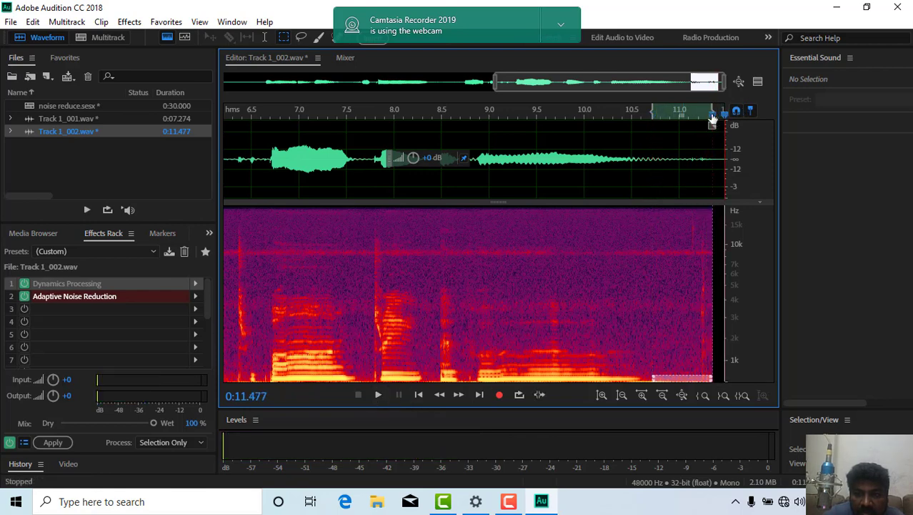
Replay the selected lowest frequencies from 0:10.717 to 0:11.350 and delete that spectral selection
left_click_drag(713, 118, 653, 115)
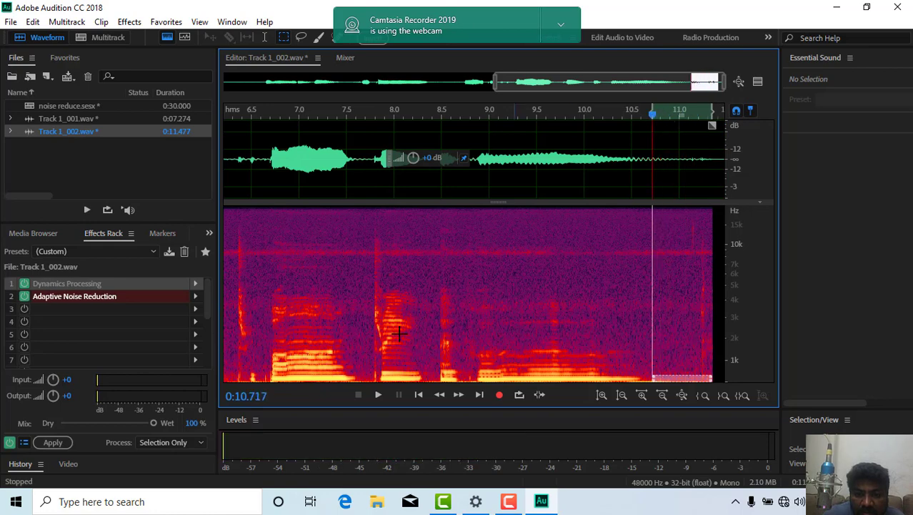
left_click(379, 396)
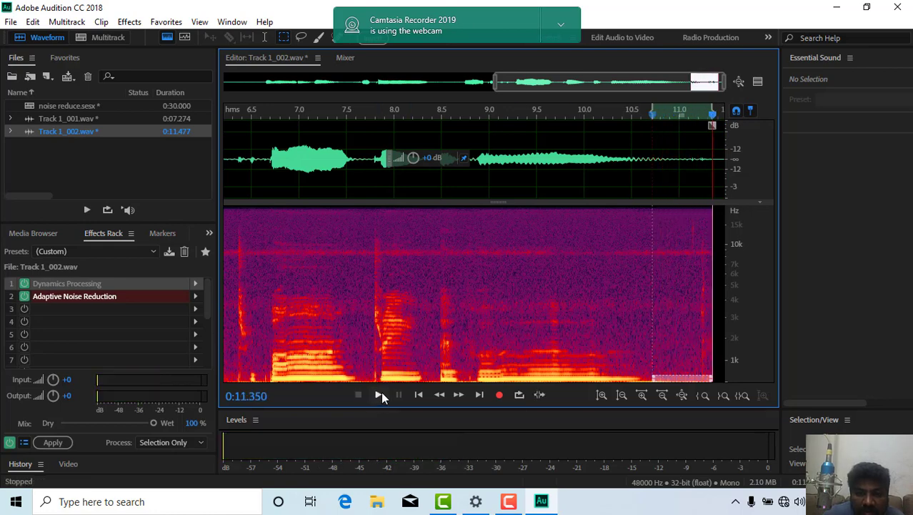
key("Delete")
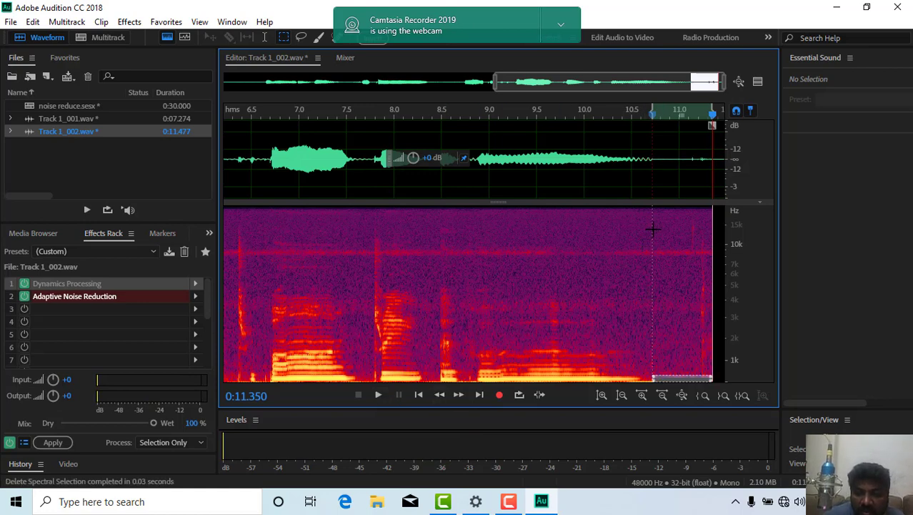
Play to the end of the clip, return the playhead to 0:10.731, and replay the section where the low frequencies were deleted
left_click(380, 396)
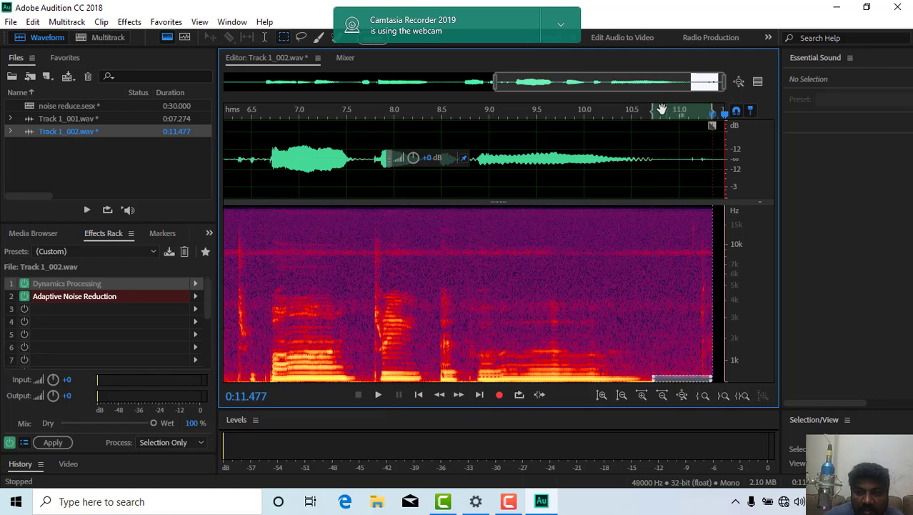
left_click_drag(680, 123, 653, 124)
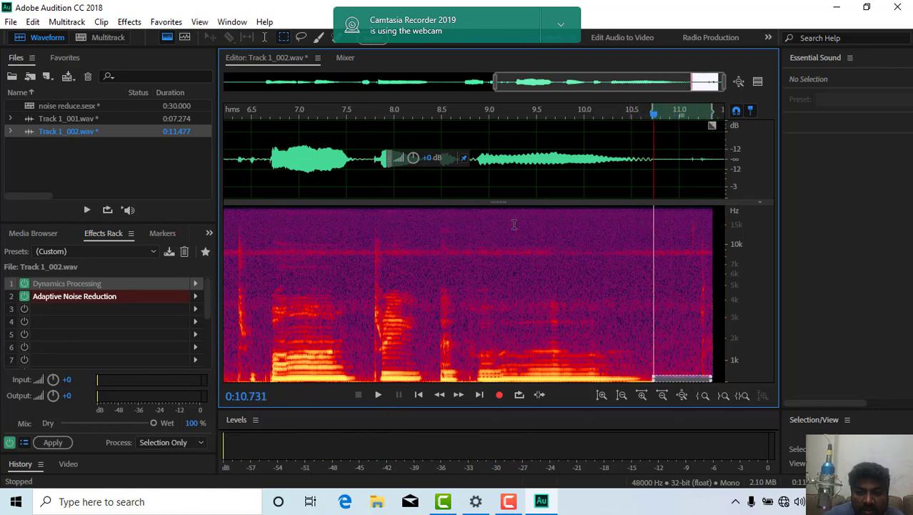
left_click(378, 397)
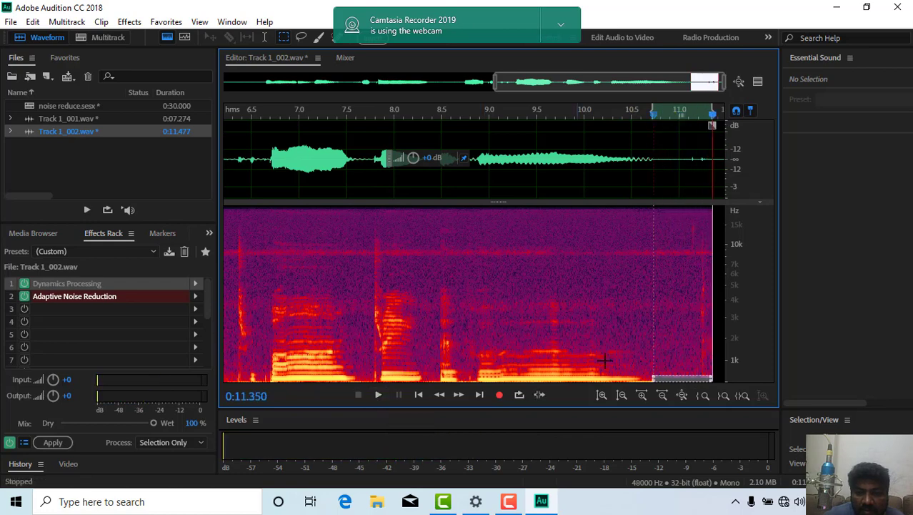
Marquee-select the full frequency range from 0:10.724 to about 0:11.4 at the clip's end and delete it
left_click_drag(715, 223, 652, 387)
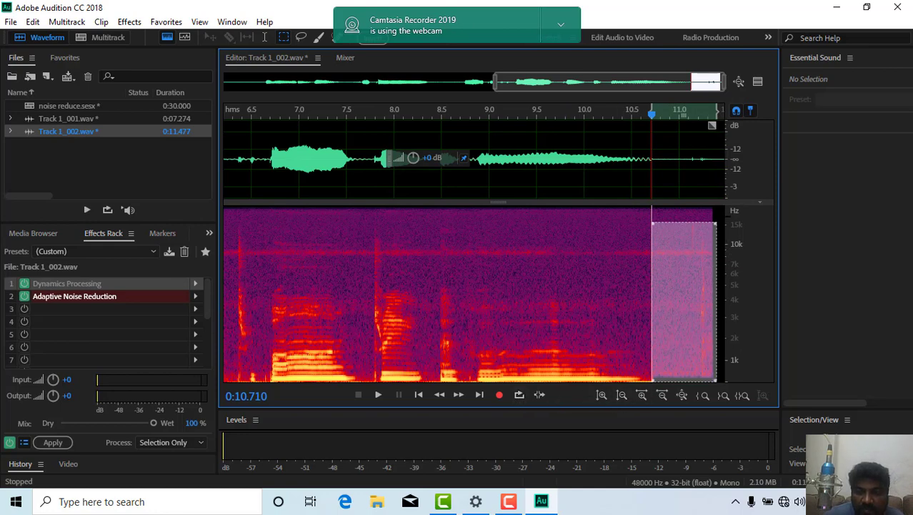
left_click_drag(718, 209, 654, 395)
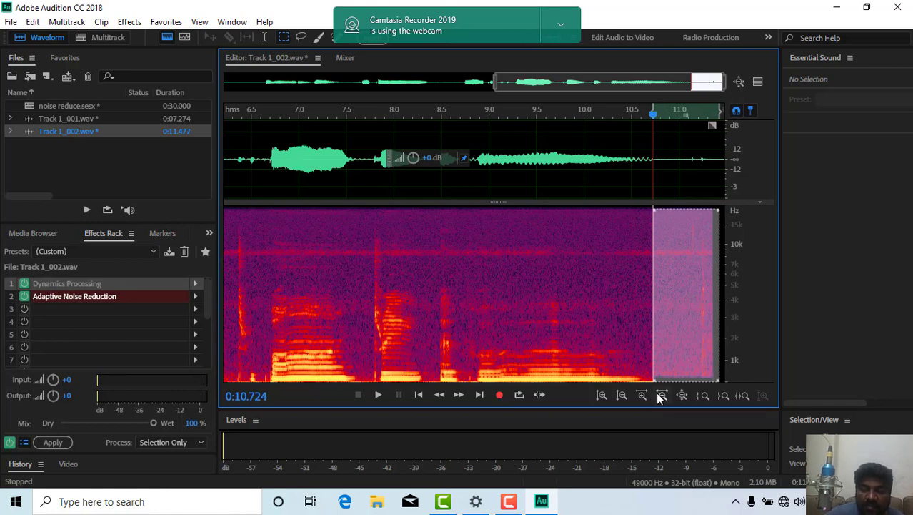
key("Delete")
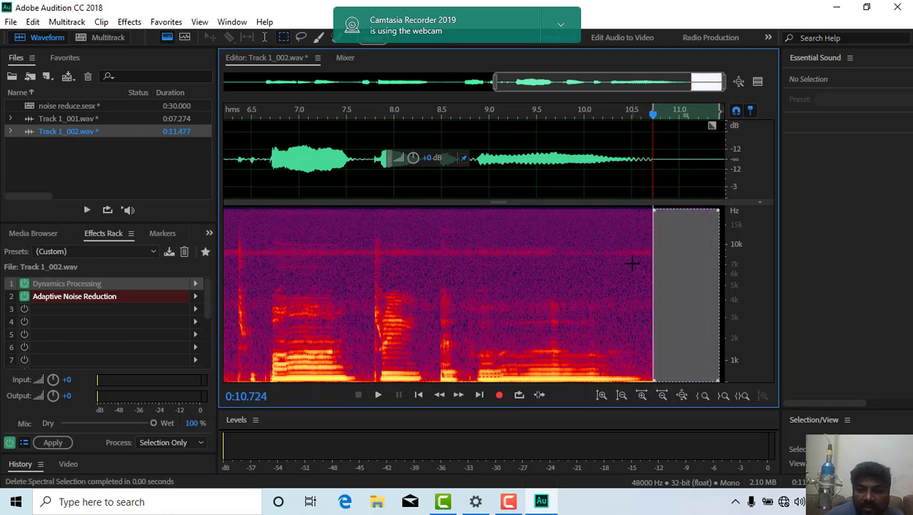
Clear the selection over the emptied ending, return the playhead to about 0:06.8, and play the clip to its end
left_click_drag(656, 118, 677, 125)
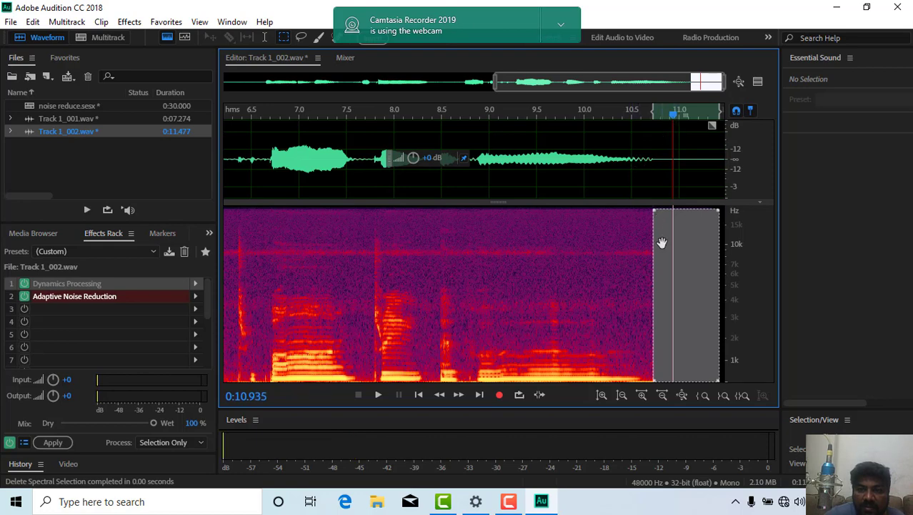
left_click(692, 169)
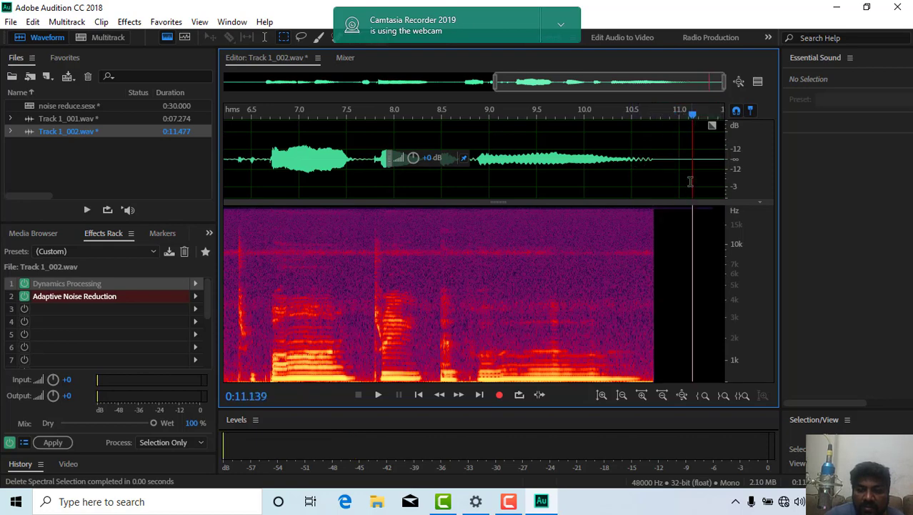
left_click_drag(712, 221, 656, 206)
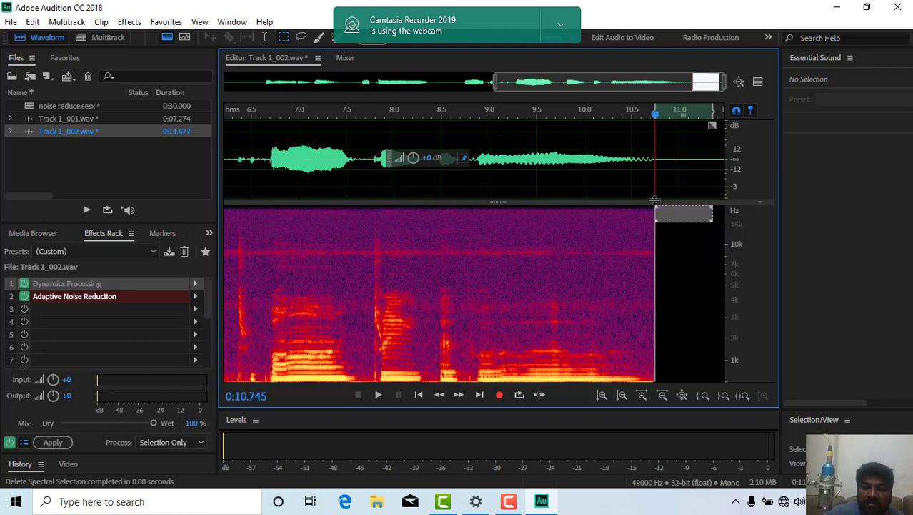
left_click(679, 259)
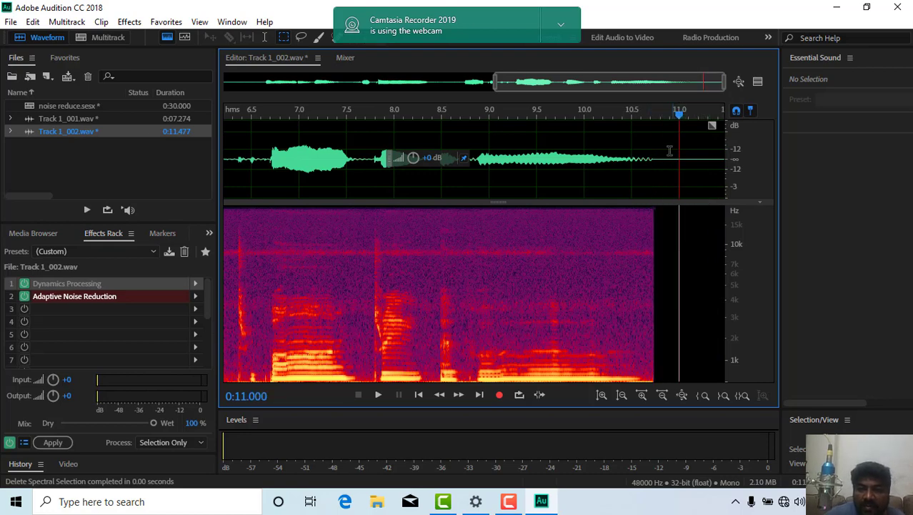
left_click_drag(680, 118, 277, 184)
left_click(380, 397)
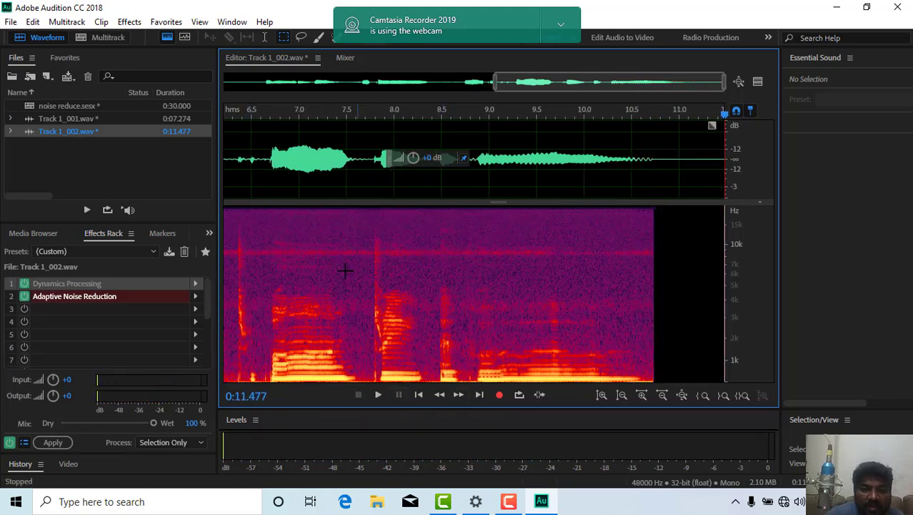
Marquee-select the horizontal noise band just below 10 kHz from 0:06.279 to about 0:10.6, play it, and clear the selection
left_click_drag(645, 248, 230, 260)
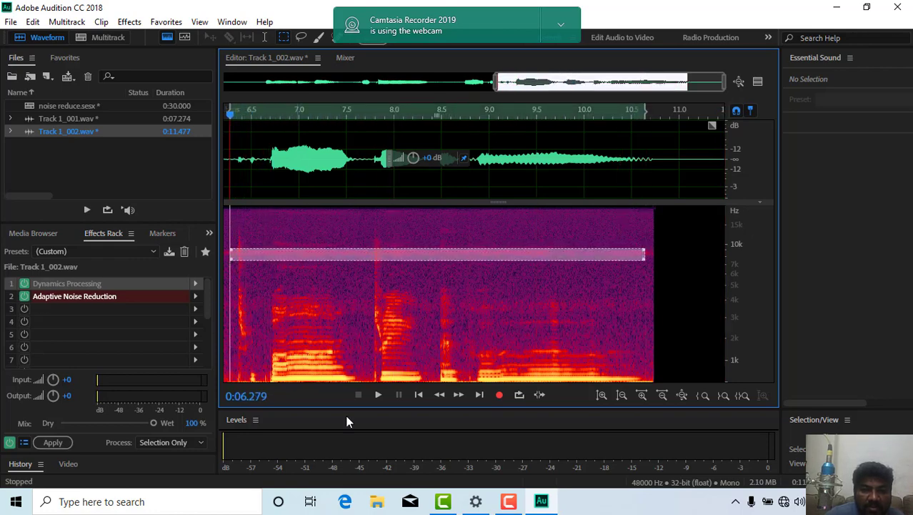
left_click(379, 395)
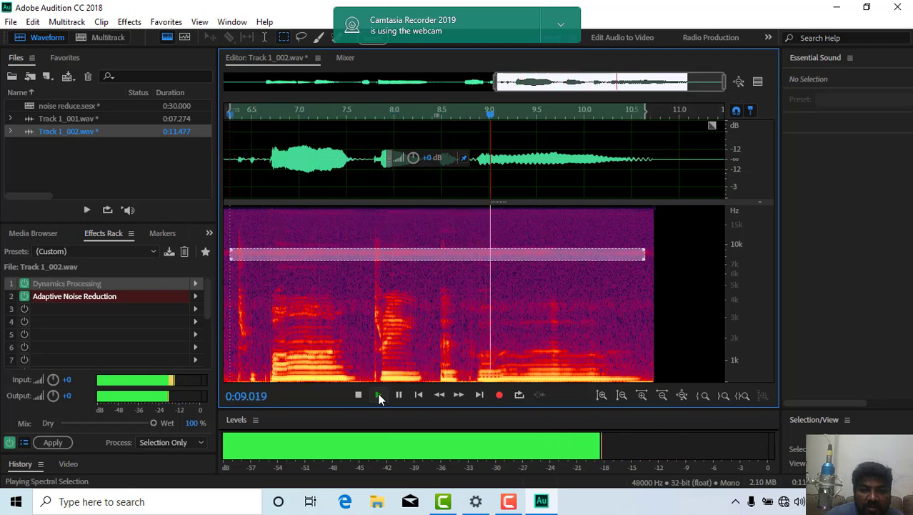
left_click(308, 255)
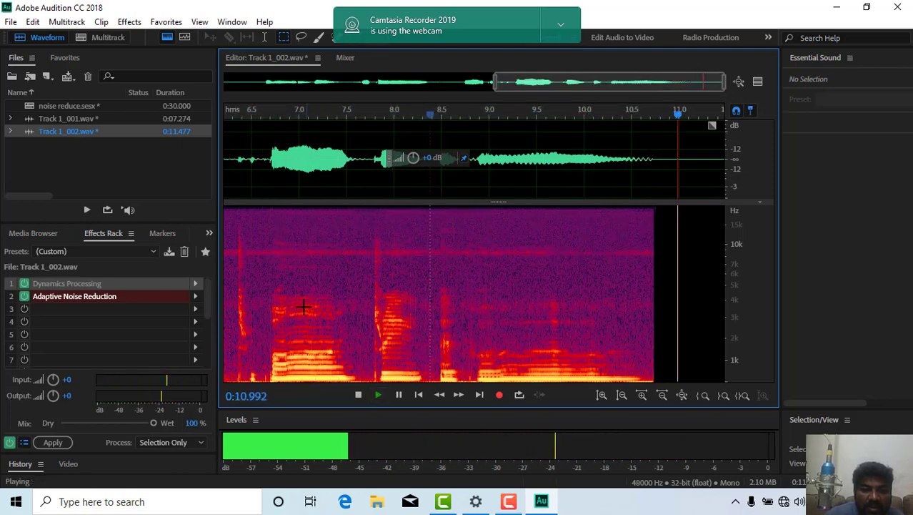
Play the clip from about 0:06.7, pause and resume it near 0:09.153, and stop playback at 0:09.833
left_click(251, 371)
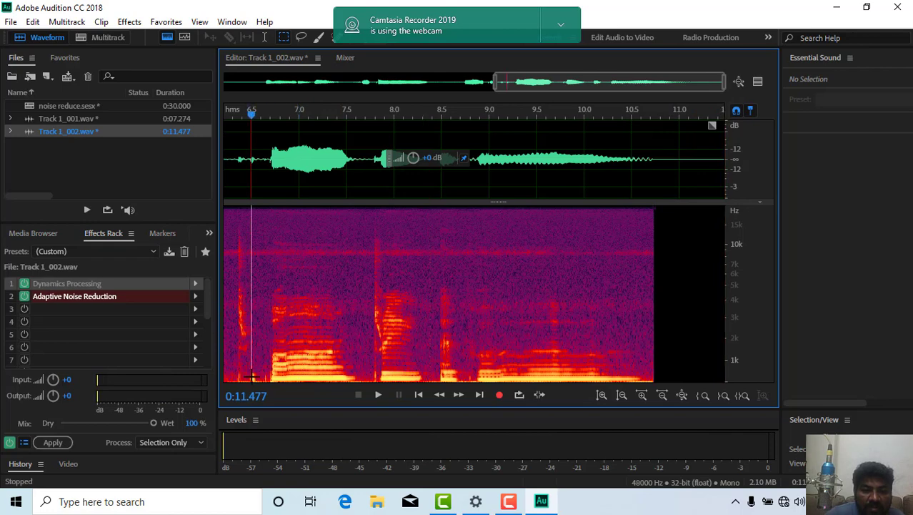
left_click(379, 396)
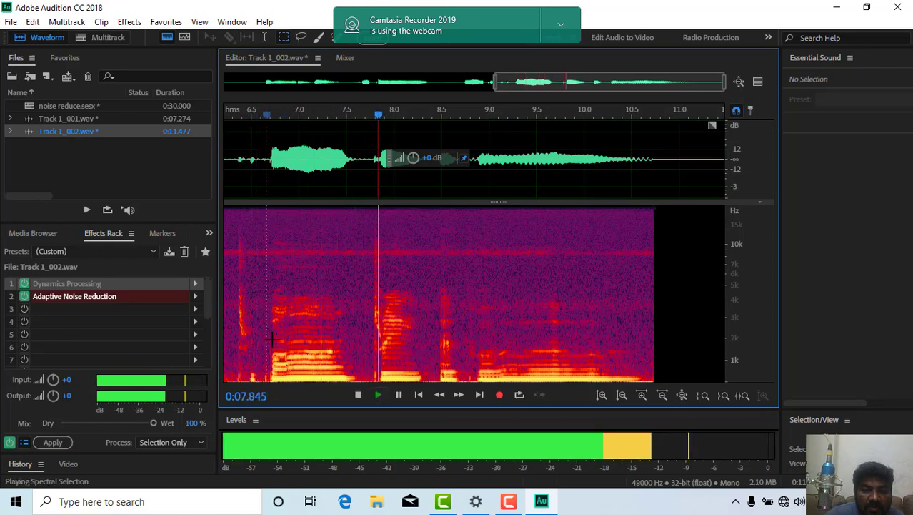
left_click(398, 394)
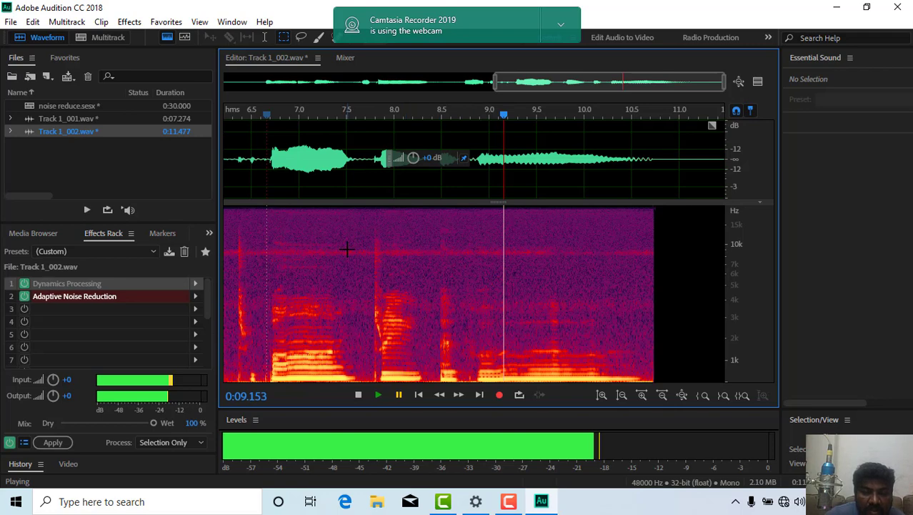
key("space")
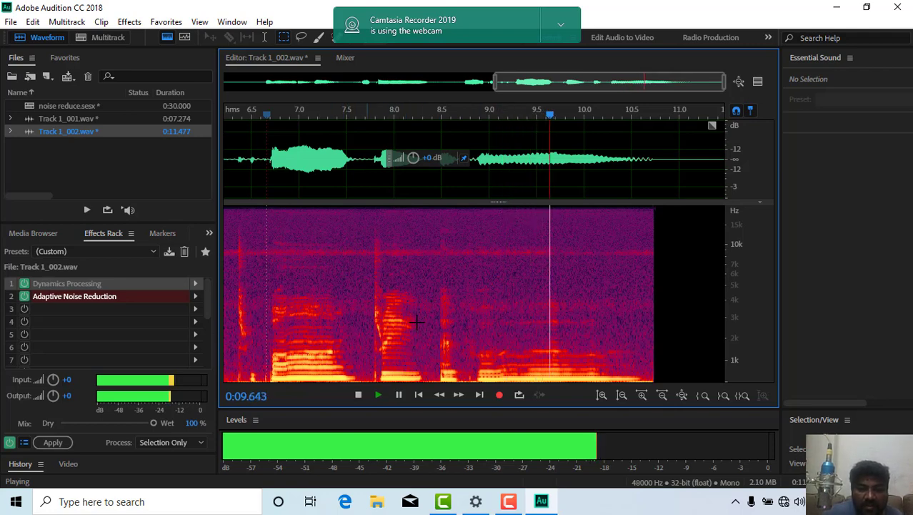
key("space")
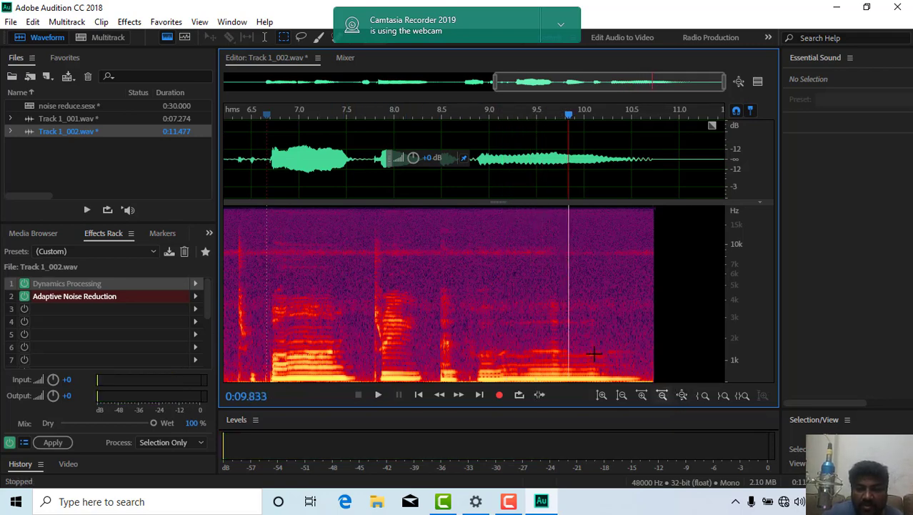
Marquee-select the lowest frequencies from 0:07.763 to about 0:07.84, play from there, stop at 0:08.352, and examine the selection at closer zoom
left_click(276, 309)
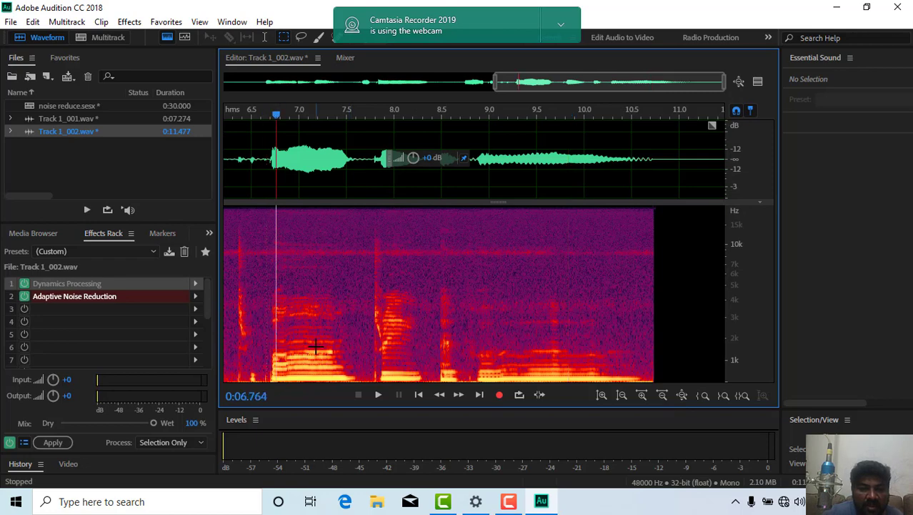
left_click(372, 365)
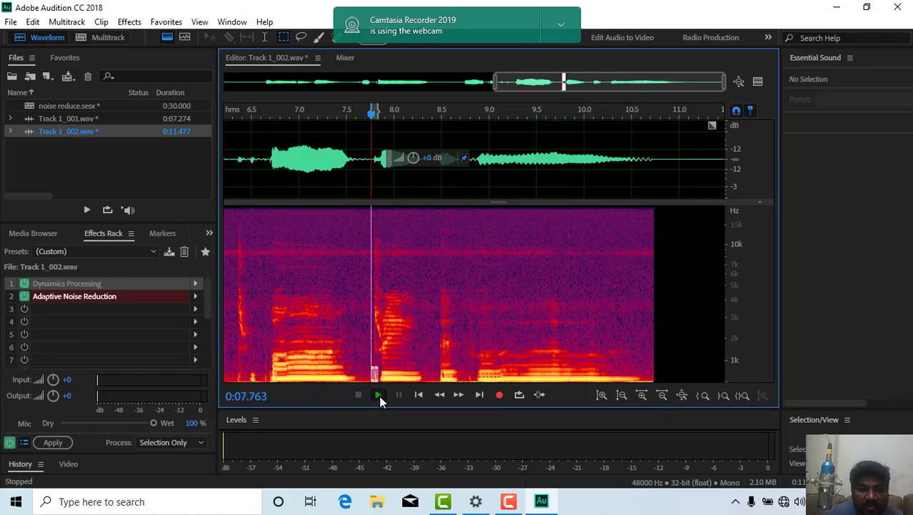
left_click(378, 395)
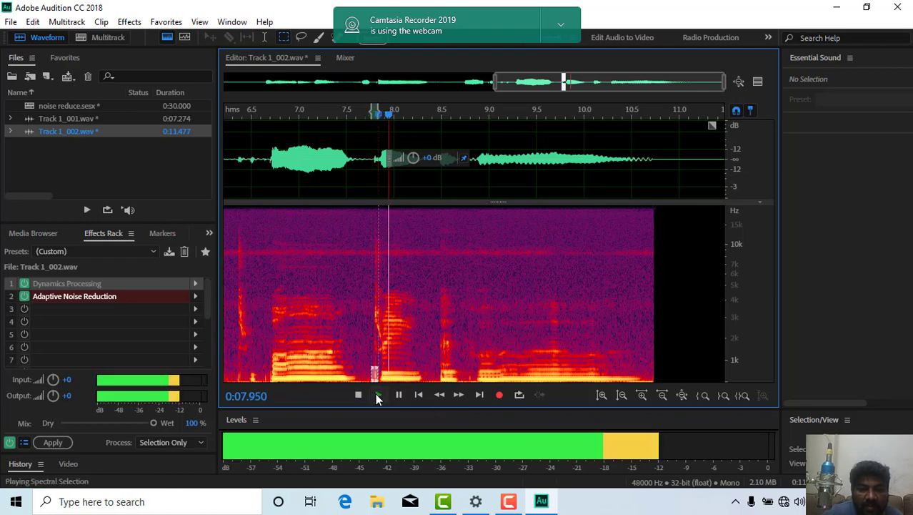
key("space")
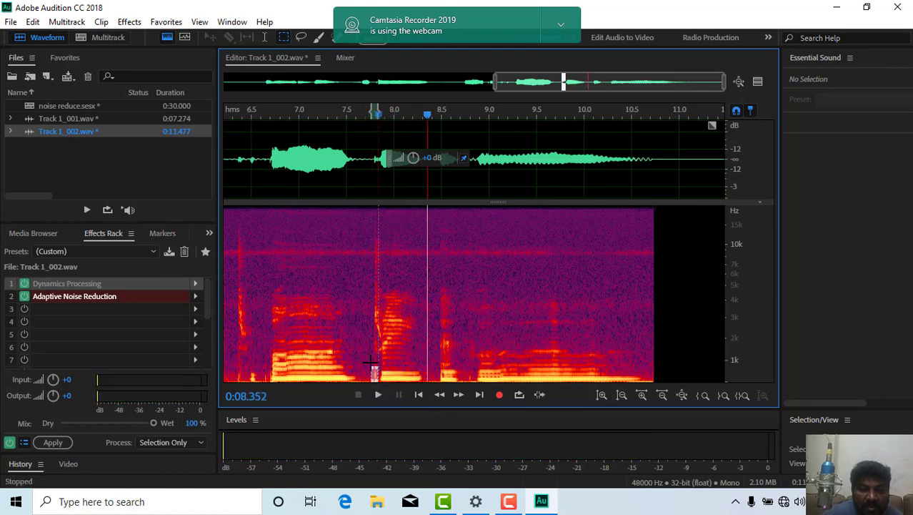
left_click(642, 396)
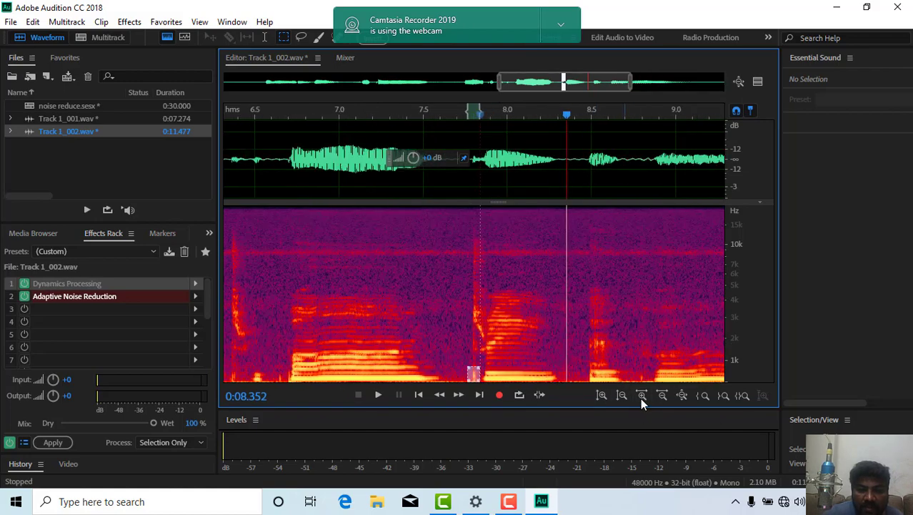
left_click(642, 396)
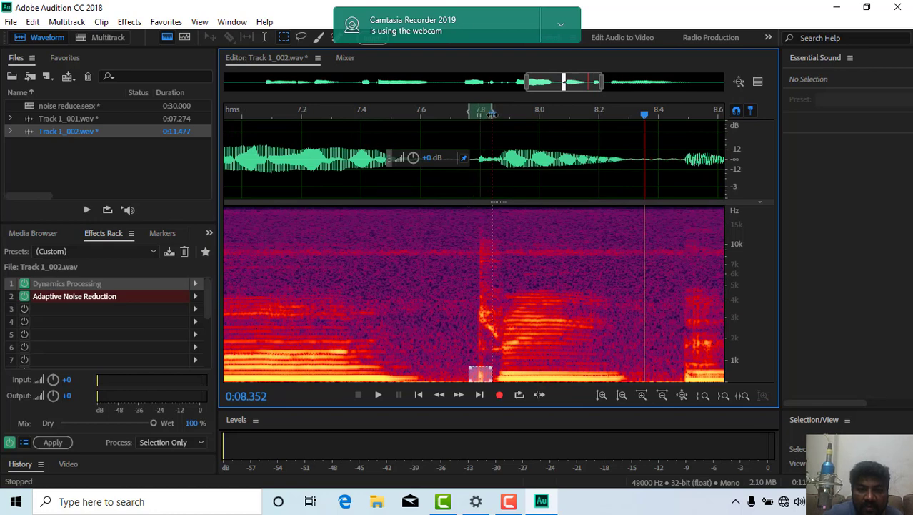
Play the low-frequency selection at about 7.8 s and try deleting it from the spectrogram
left_click_drag(484, 113, 490, 116)
left_click_drag(505, 120, 475, 122)
key("space")
key("space")
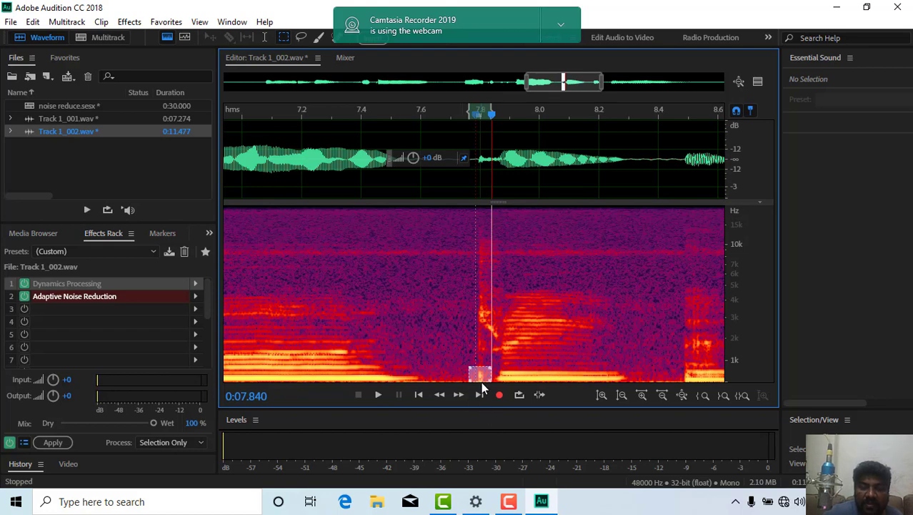
key("Delete")
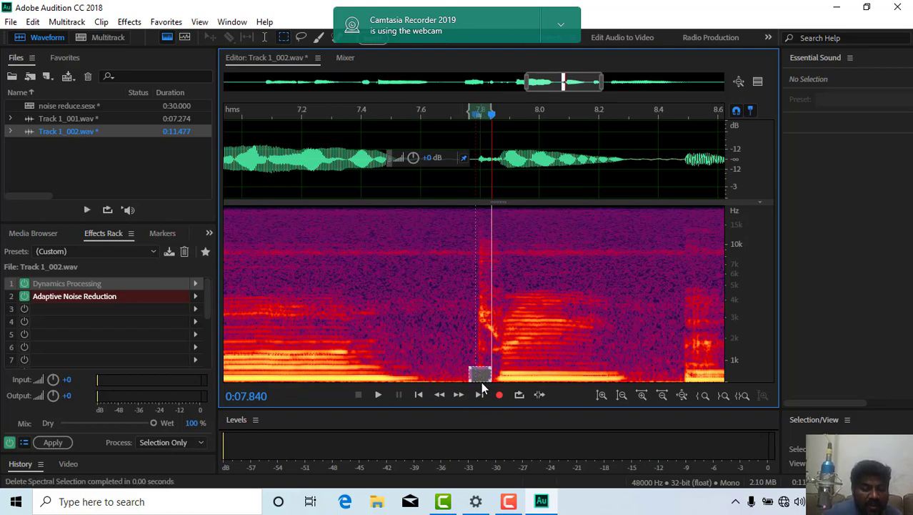
Remove the low-frequency noise spot near 7.8 s with the Spot Healing Brush and play back the repaired passage
left_click(329, 36)
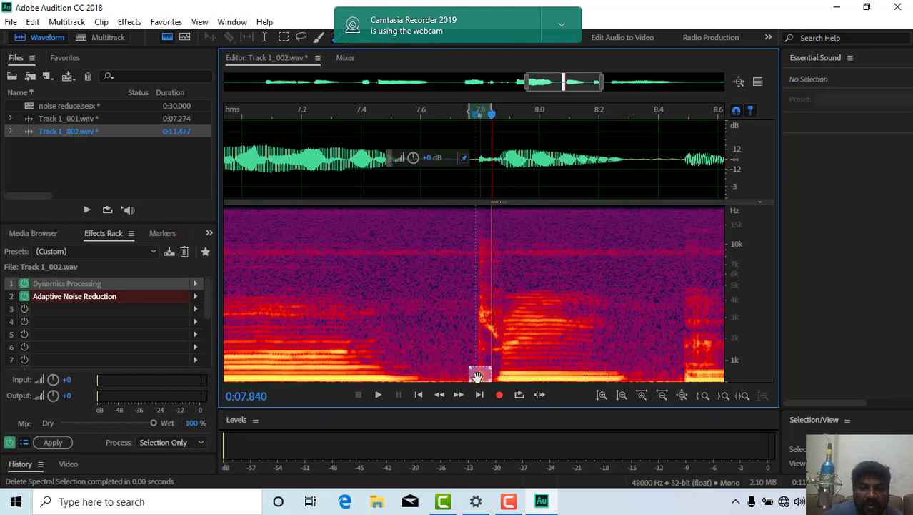
key("space")
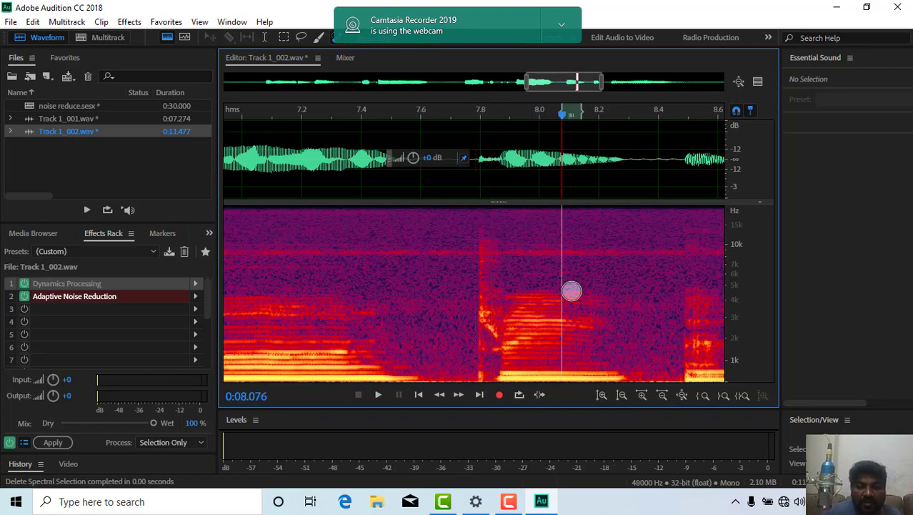
key("ctrl+u")
key("space")
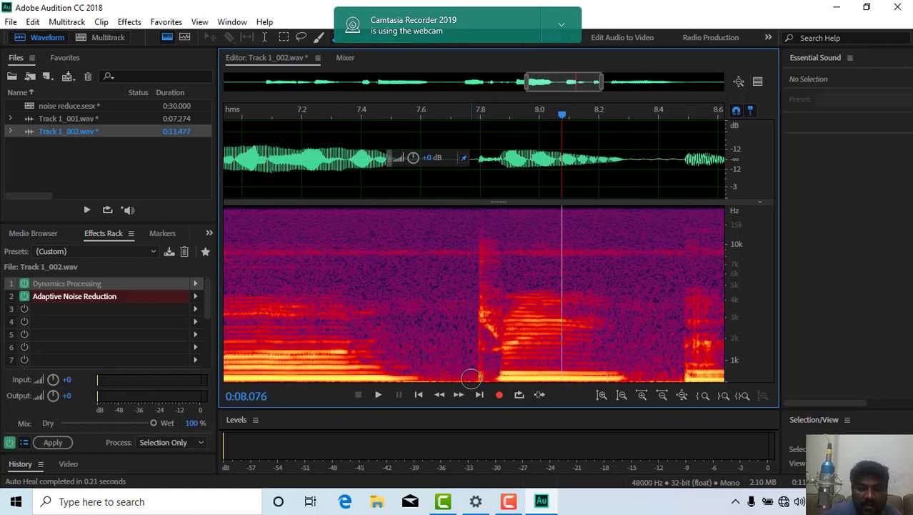
left_click(480, 374)
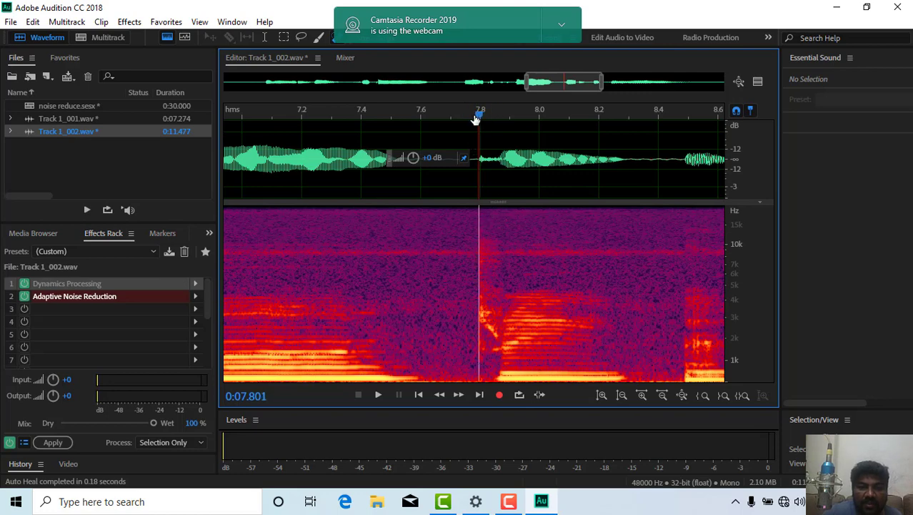
left_click_drag(481, 117, 464, 116)
key("space")
key("space")
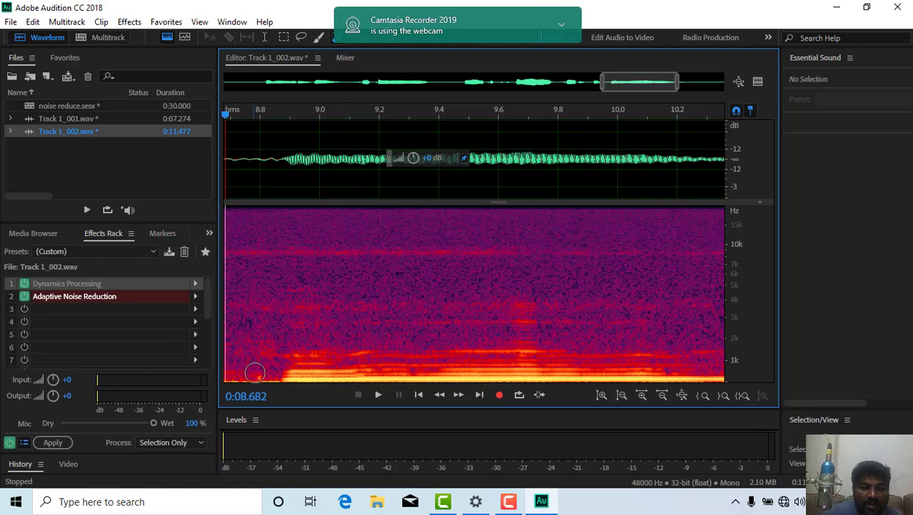
Marquee-select the low-frequency noise spot near 8.8 s in the spectrogram, listen to it and delete it
left_click(286, 36)
left_click_drag(249, 369, 271, 380)
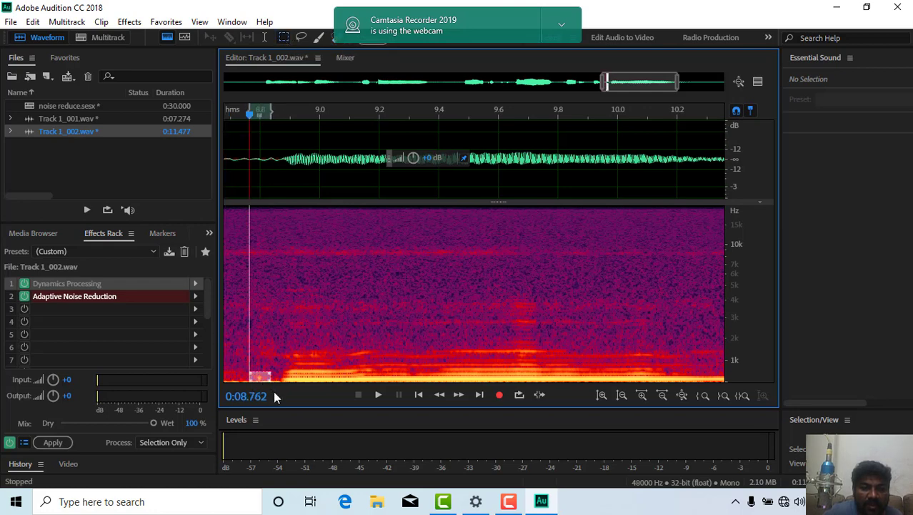
key("space")
key("space")
key("space")
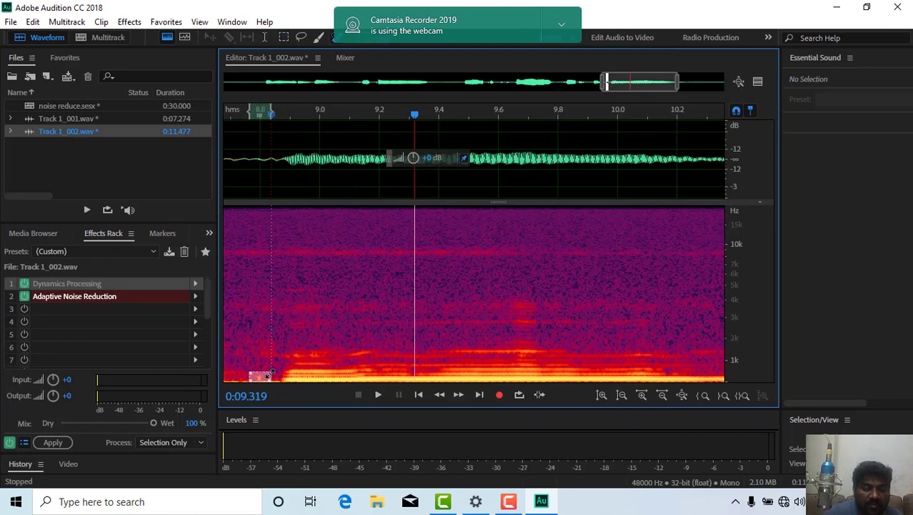
key("Delete")
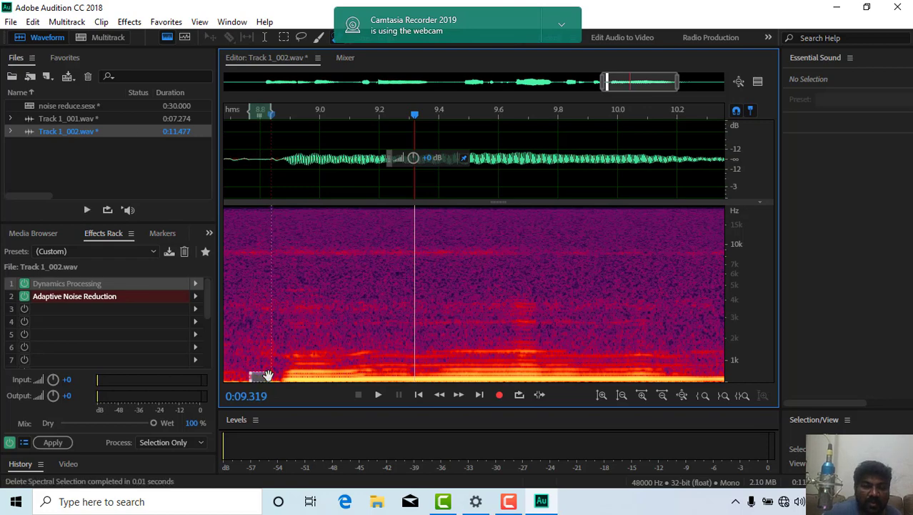
Play back the passage around the deleted noise at 8.8 s and on from 9.0 s to check it
left_click(283, 119)
key("space")
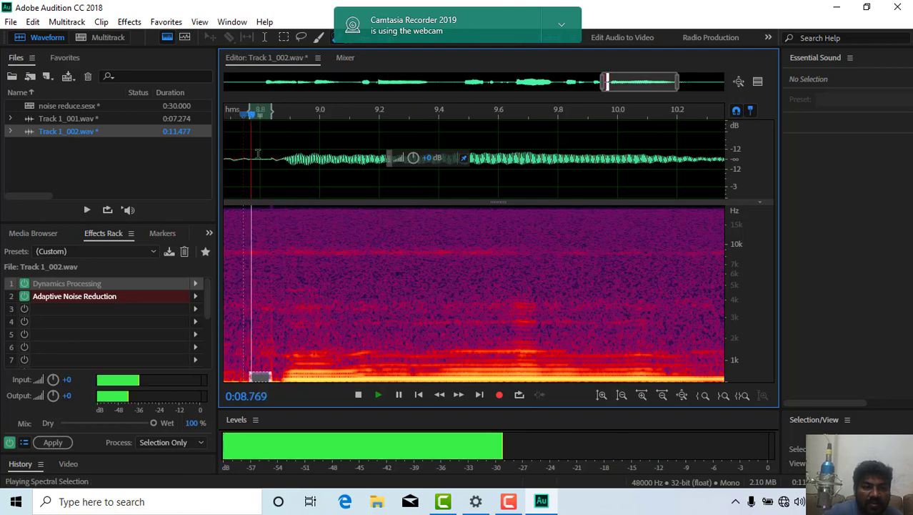
key("space")
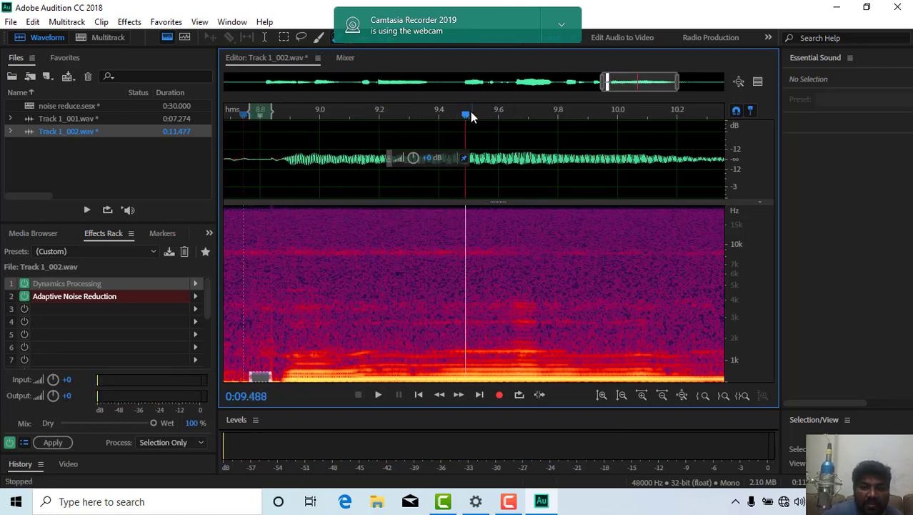
left_click_drag(465, 114, 319, 135)
key("space")
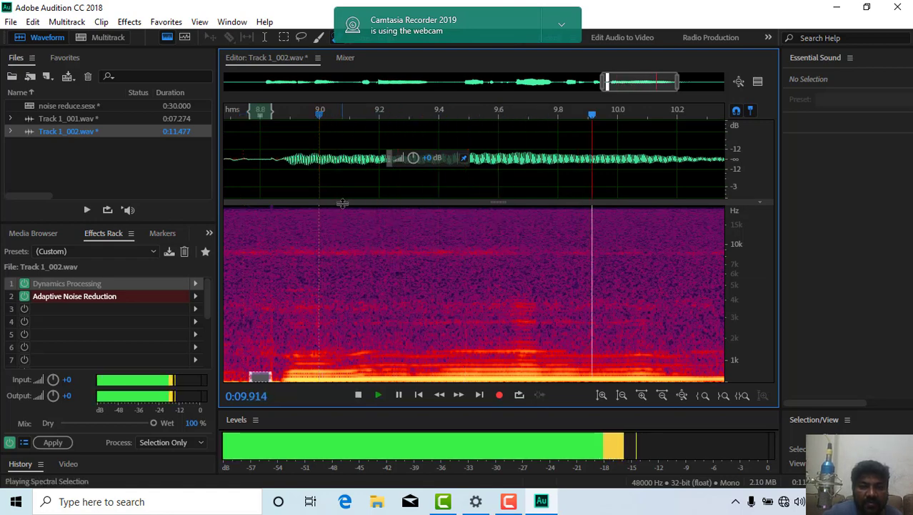
key("space")
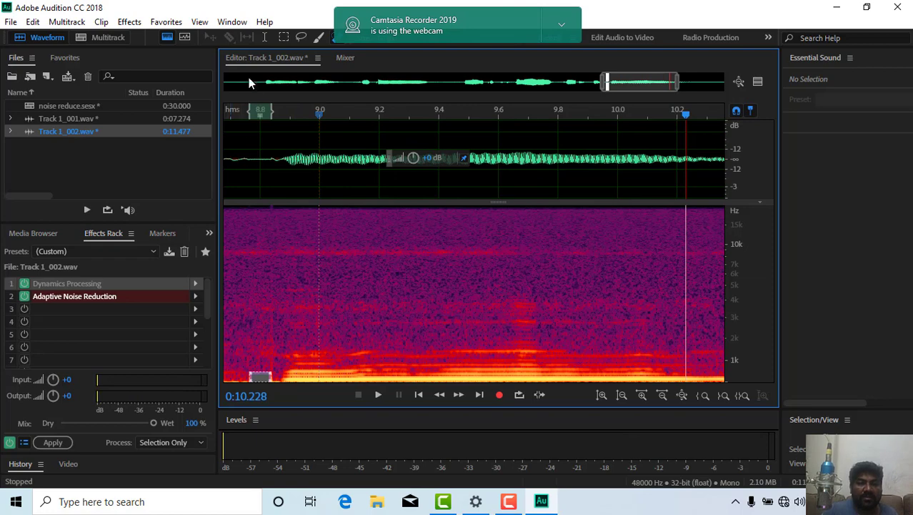
Clear the selection, show the full length of Track 1_002.wav and enlarge the waveform display relative to the spectrogram
left_click(184, 180)
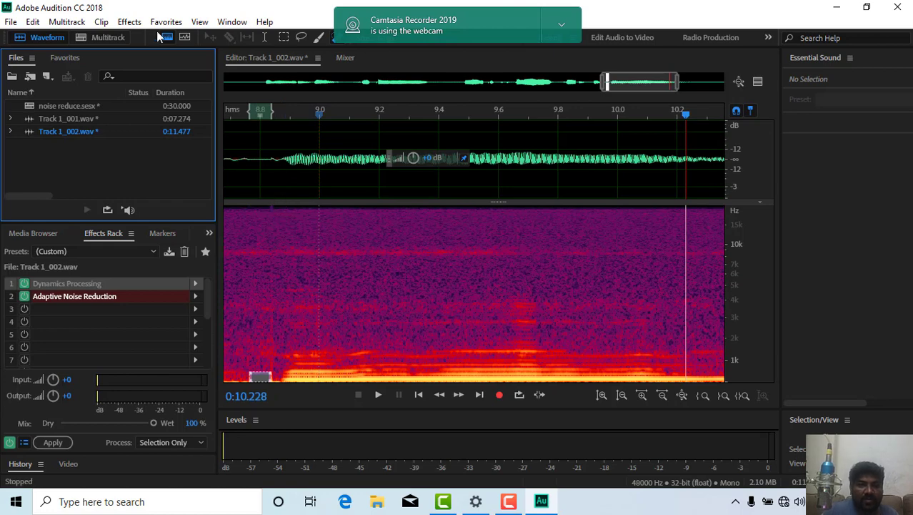
left_click(305, 183)
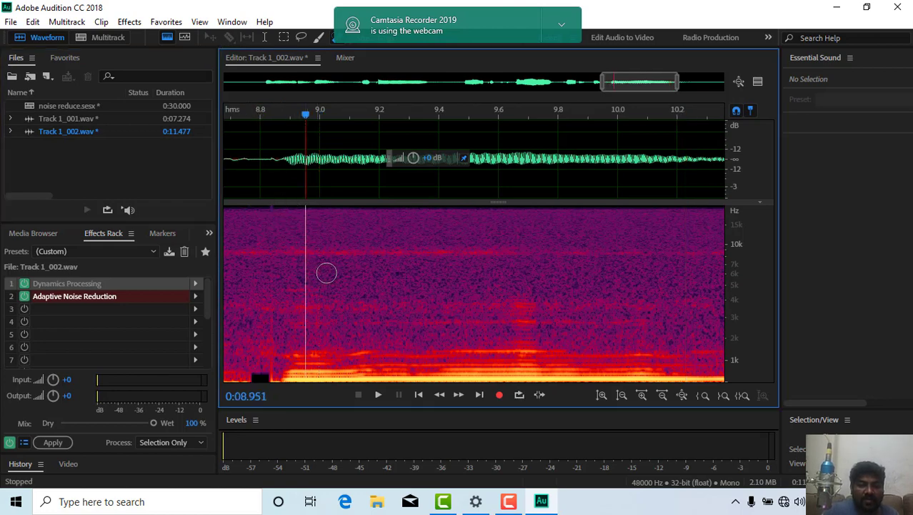
left_click_drag(307, 118, 253, 183)
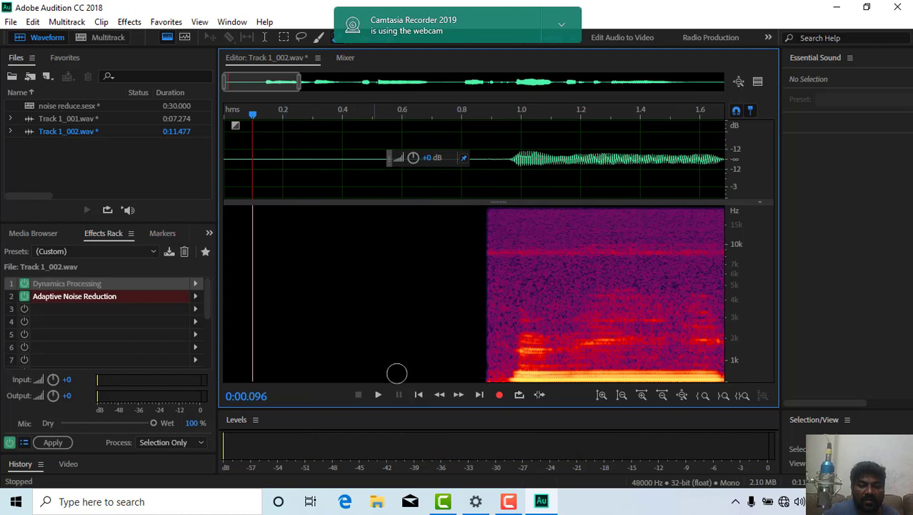
left_click(682, 395)
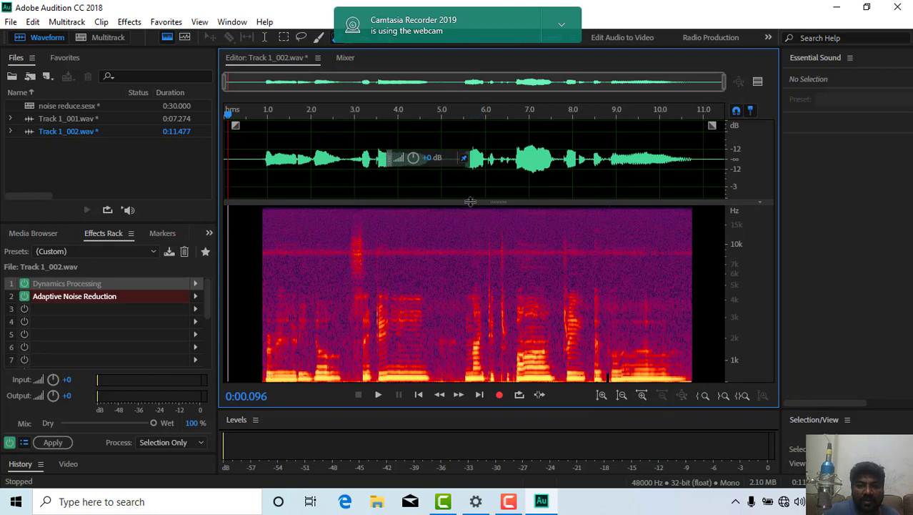
left_click_drag(471, 202, 460, 304)
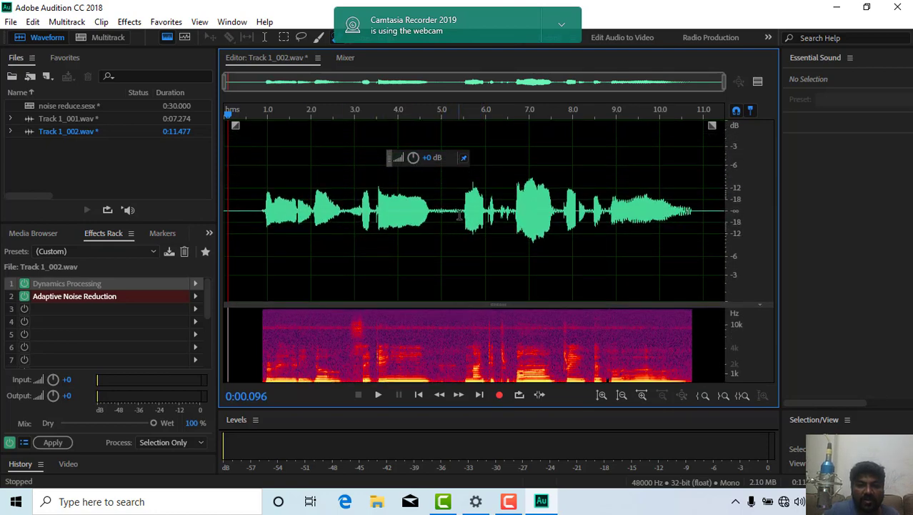
Silence the pause between phrases from about 4.7 s to 5.5 s
left_click_drag(464, 211, 429, 211)
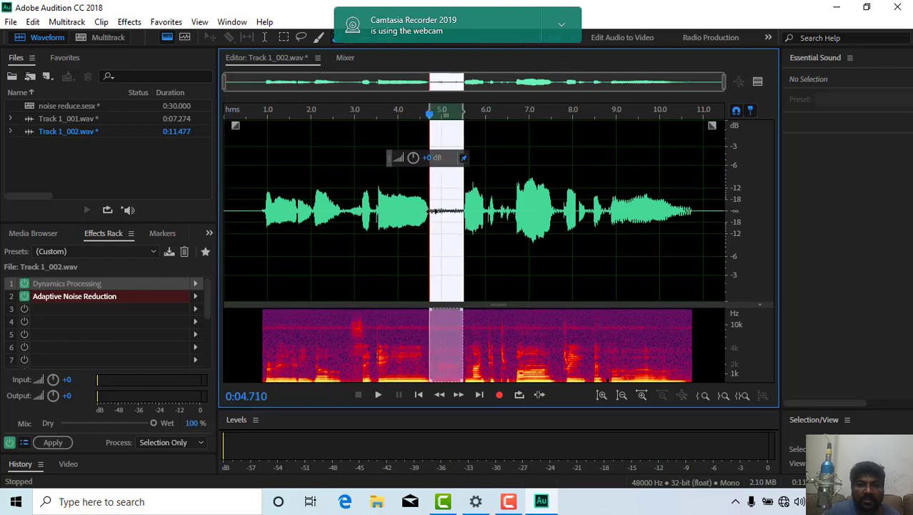
right_click(453, 210)
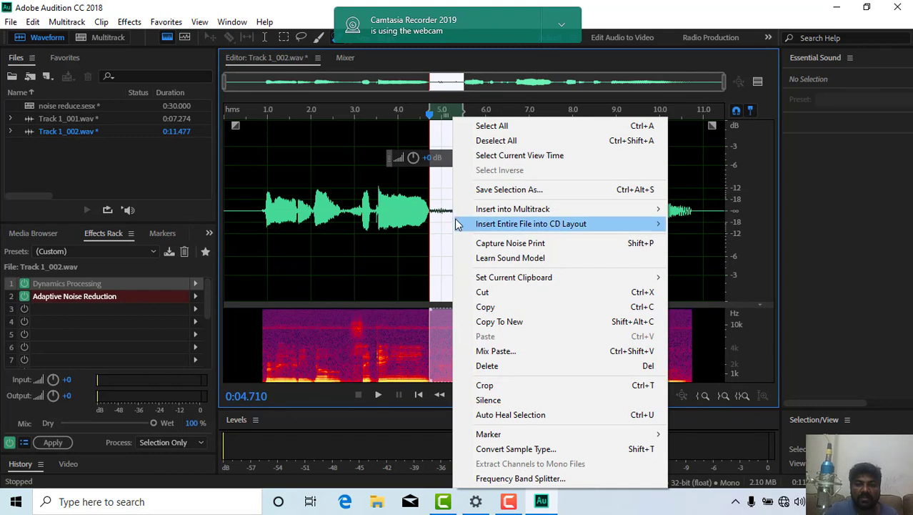
left_click(483, 400)
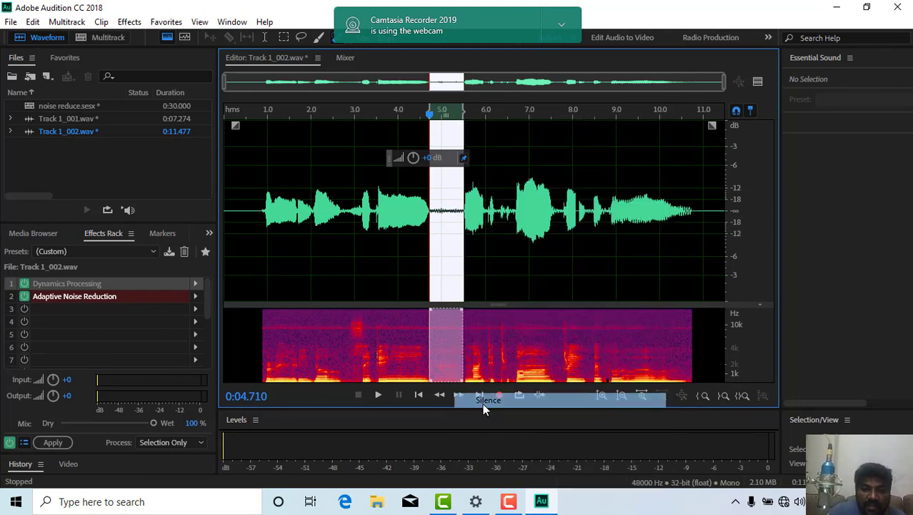
left_click(487, 271)
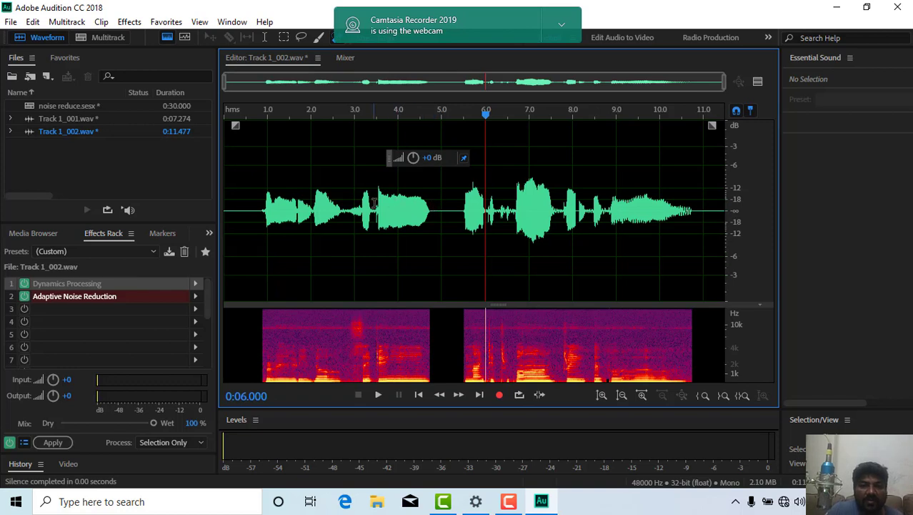
Silence the short gap from about 3.35 s to 3.5 s
left_click_drag(377, 211, 371, 211)
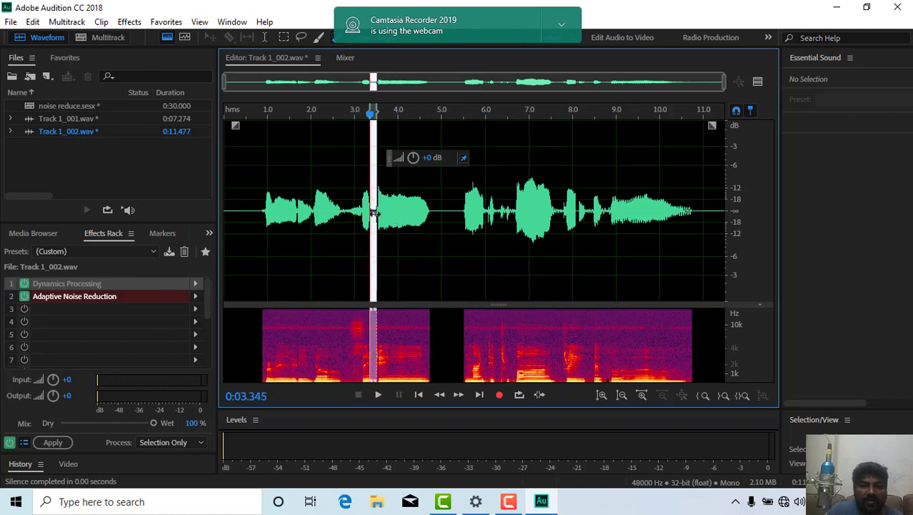
right_click(374, 212)
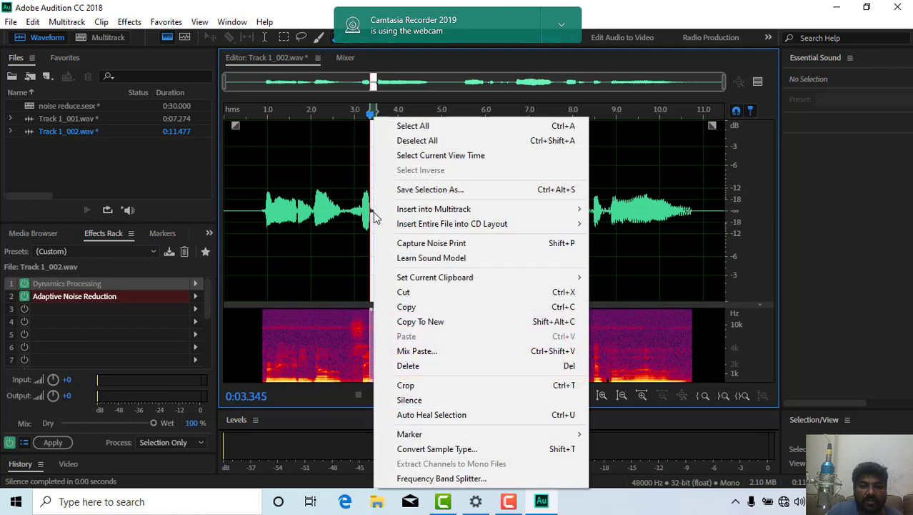
left_click(414, 399)
left_click(424, 255)
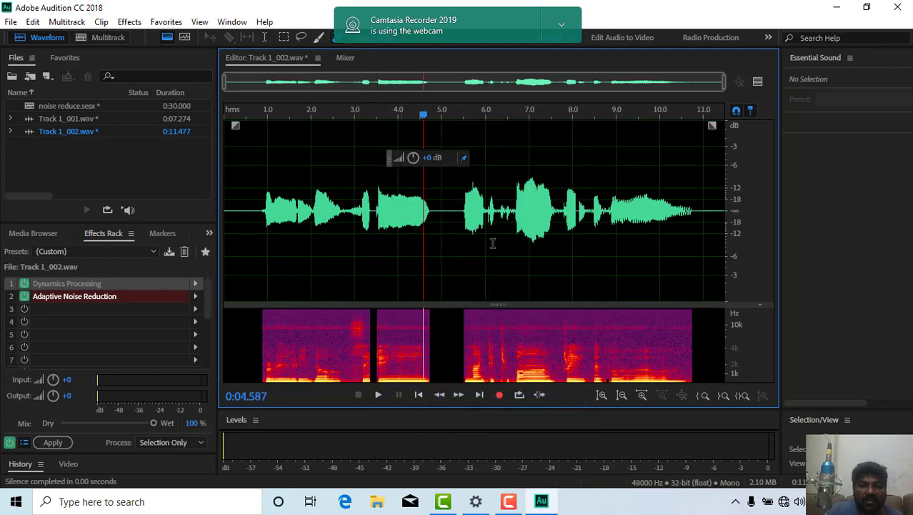
Silence the short gap from about 7.6 s to 7.8 s
left_click_drag(565, 211, 557, 213)
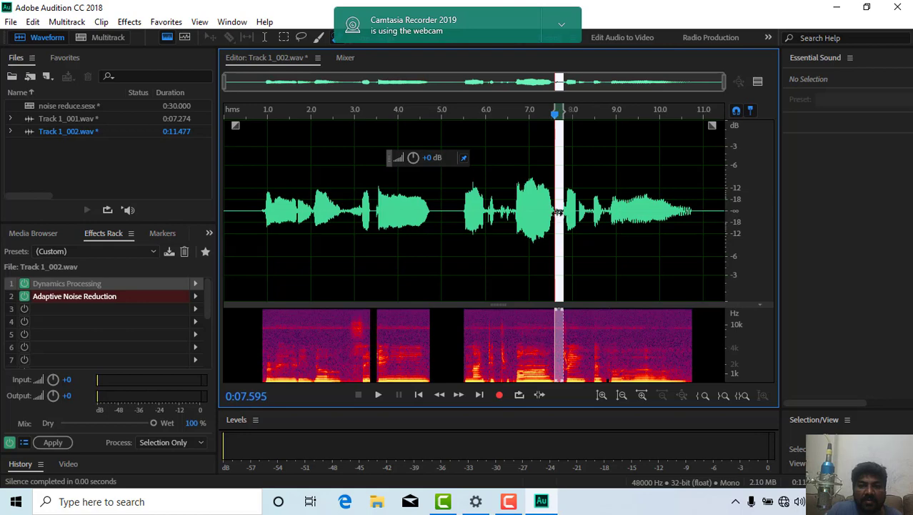
right_click(558, 212)
left_click(592, 402)
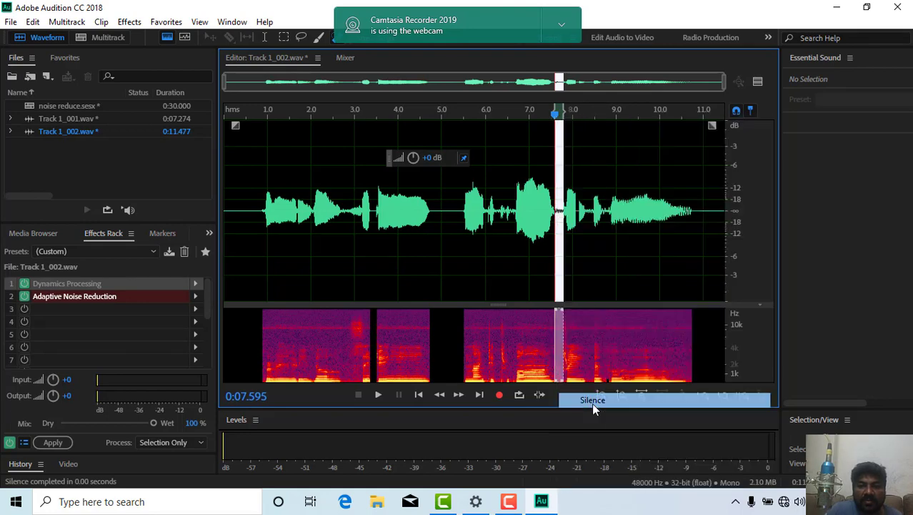
left_click(598, 266)
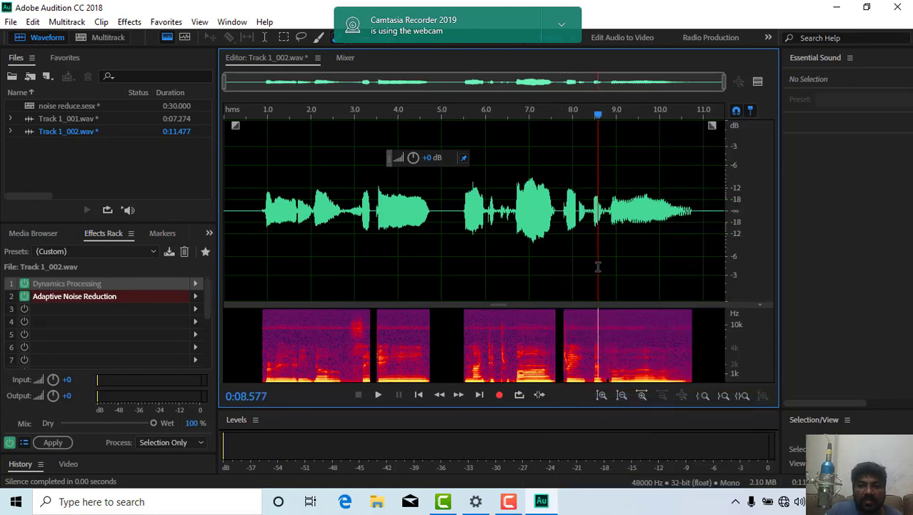
Play the track from about 0.8 s, just before the first phrase, to check the silenced gaps
left_click(260, 237)
key("space")
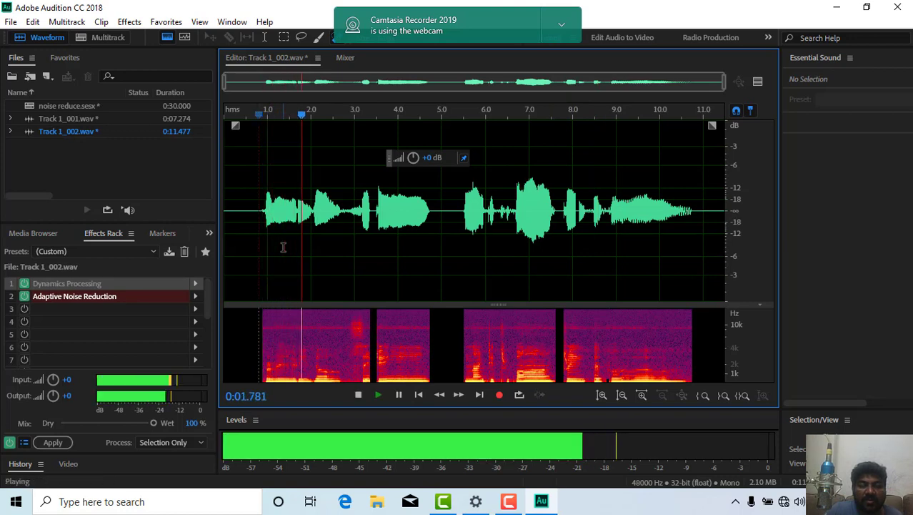
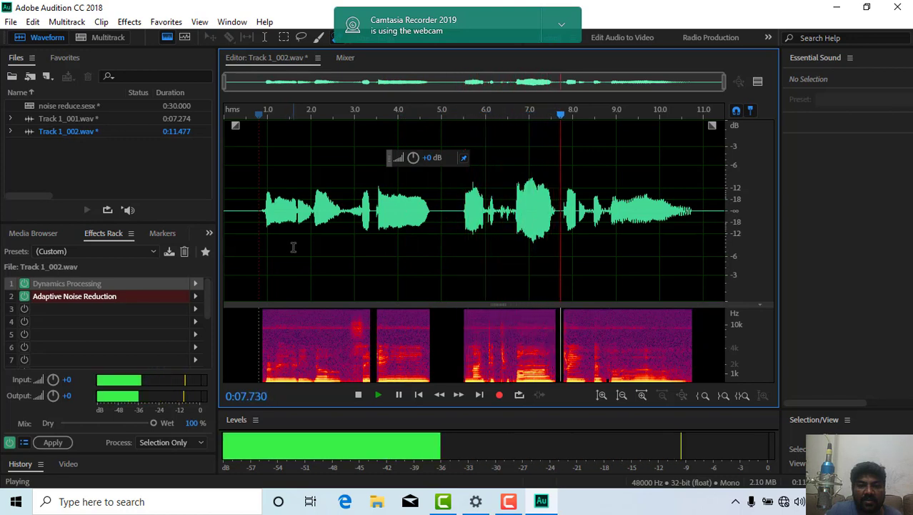
key("space")
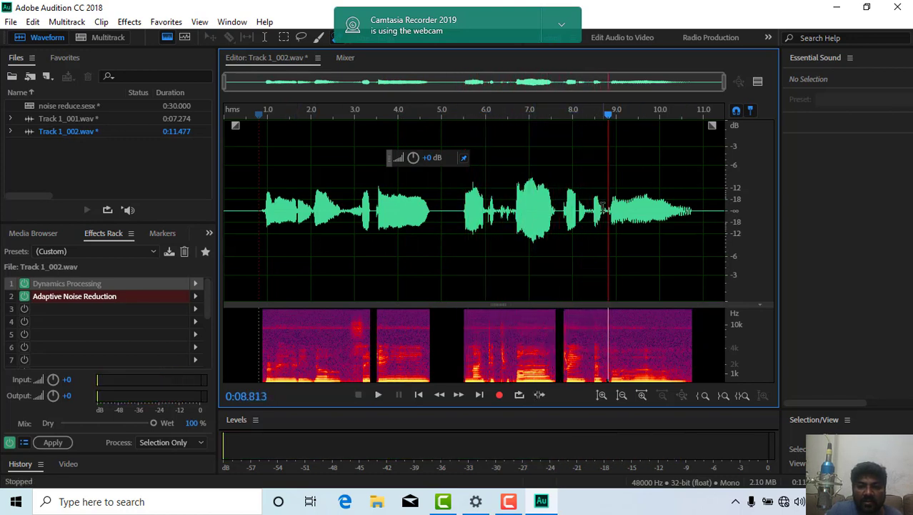
Silence the short gap from about 8.3 s to 8.5 s
left_click_drag(594, 211, 587, 212)
right_click(591, 210)
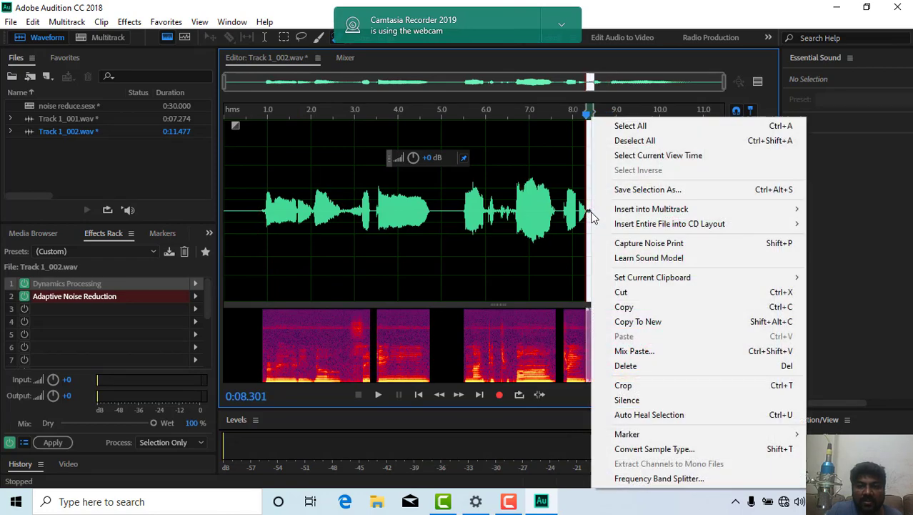
left_click(626, 398)
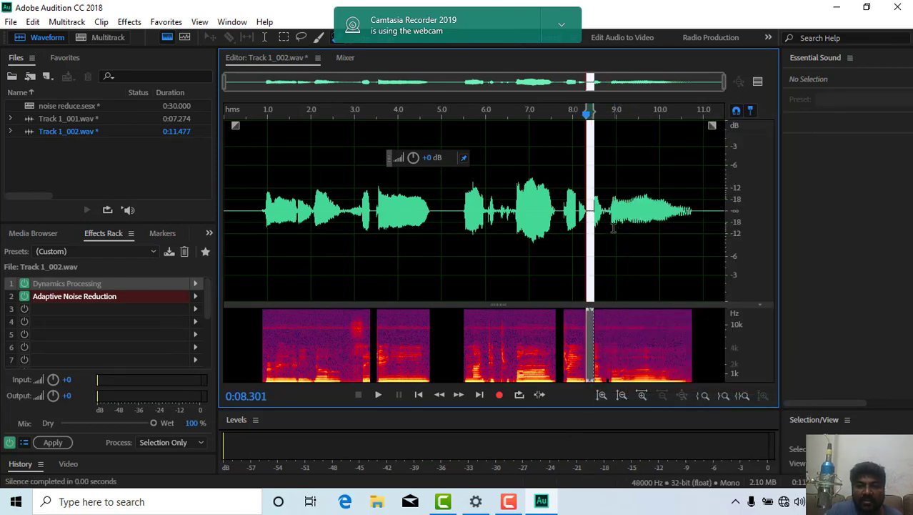
Silence the short gap from about 8.7 s to 8.87 s, just before the last phrase
left_click_drag(613, 211, 606, 211)
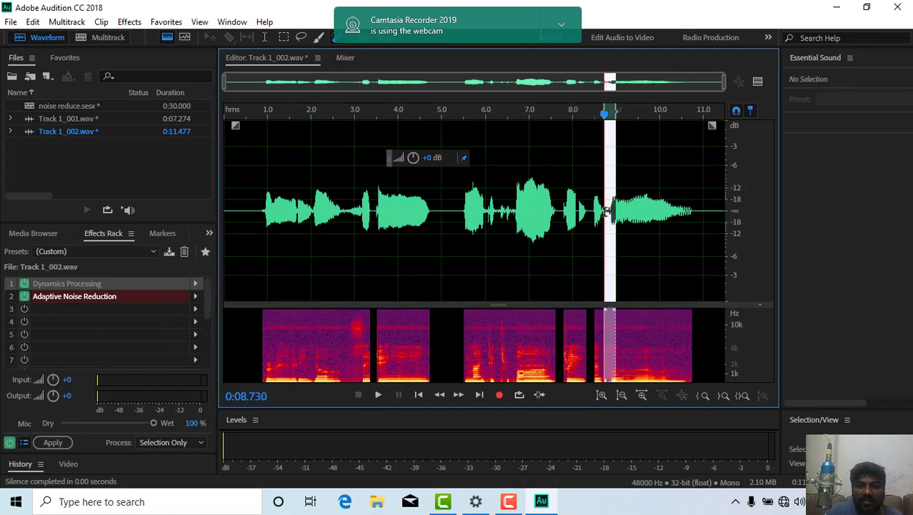
left_click(602, 394)
left_click(642, 395)
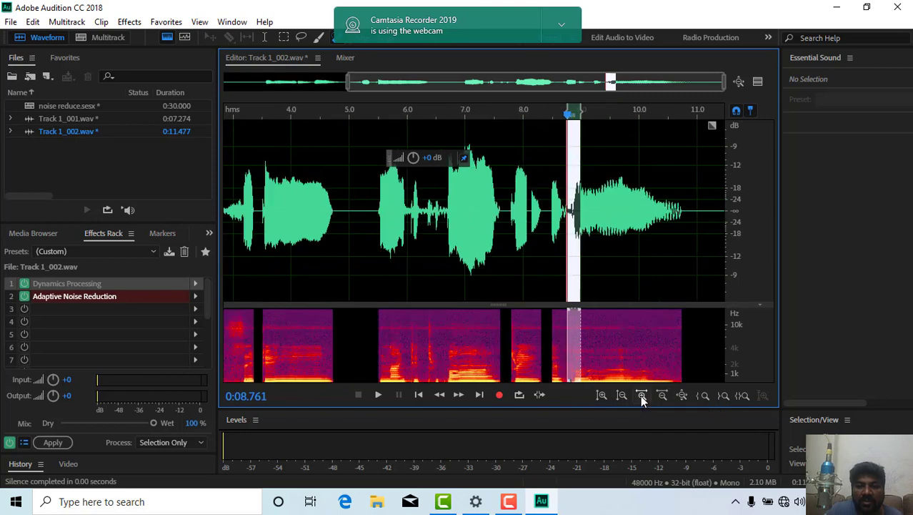
left_click(641, 394)
left_click(642, 395)
left_click(512, 281)
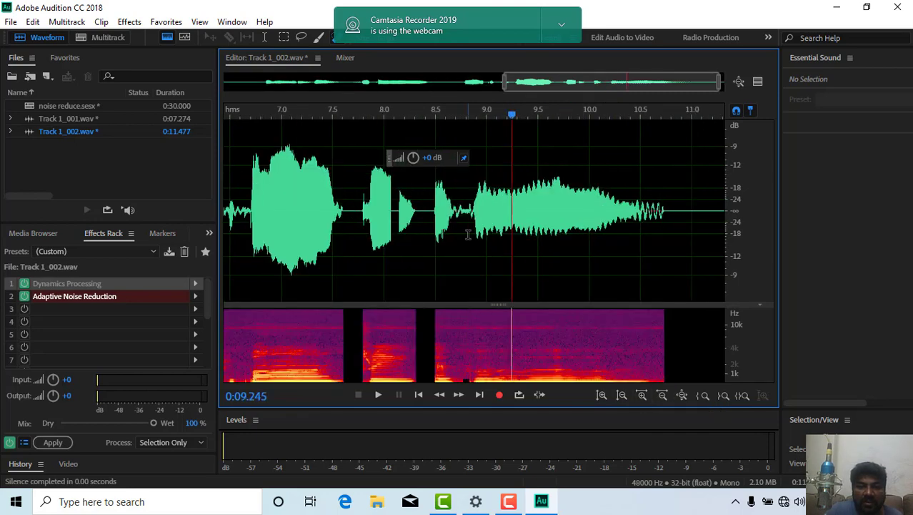
left_click_drag(474, 212, 455, 225)
key("space")
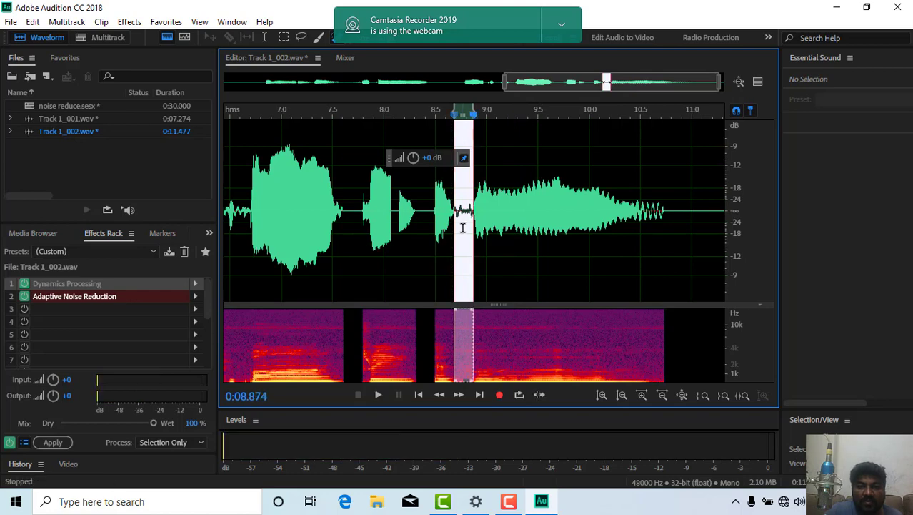
right_click(463, 210)
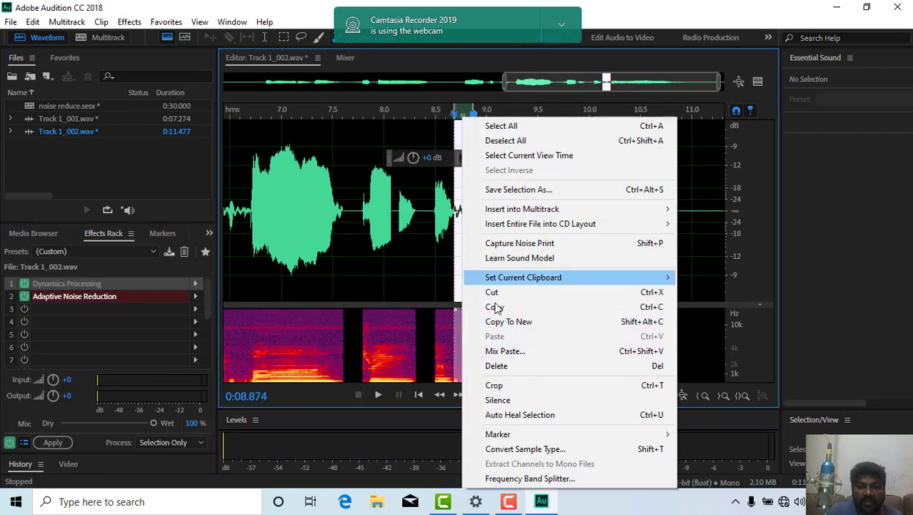
left_click(498, 402)
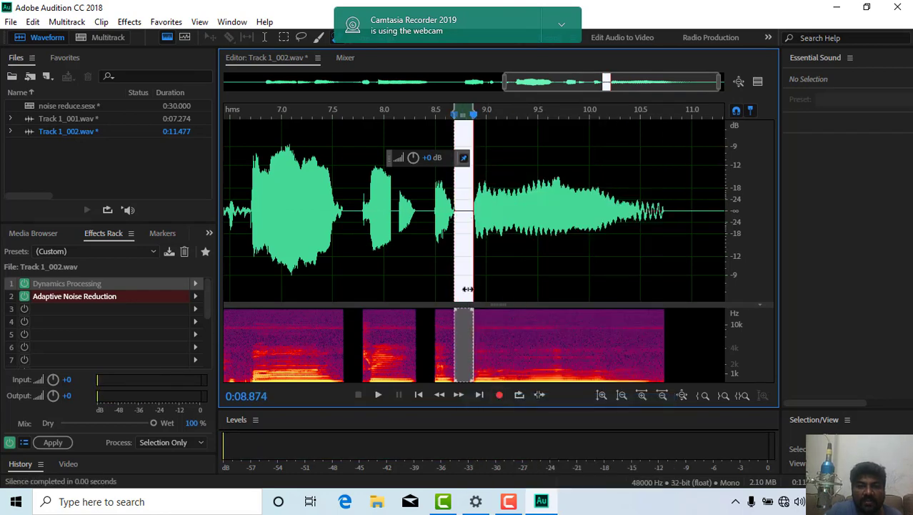
left_click(576, 266)
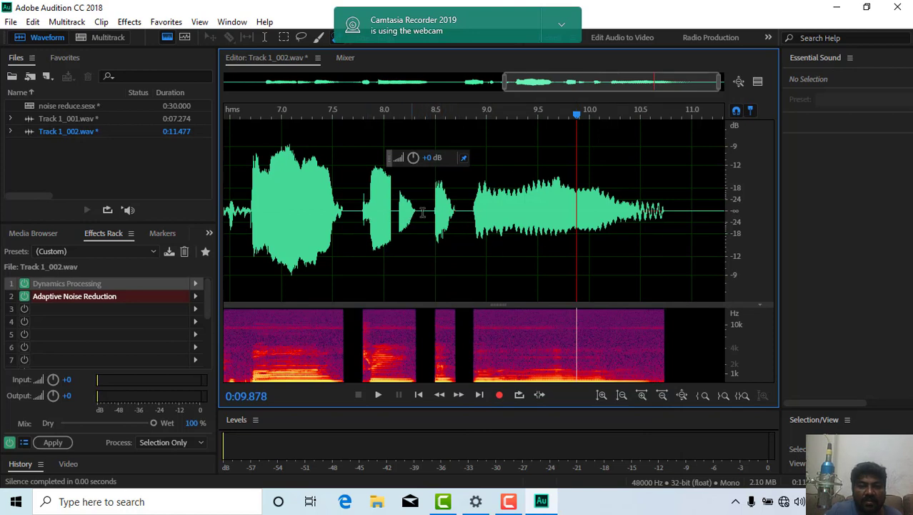
Play the track from about 7.7 s to check the silenced gaps before the last phrase
left_click(424, 215)
key("space")
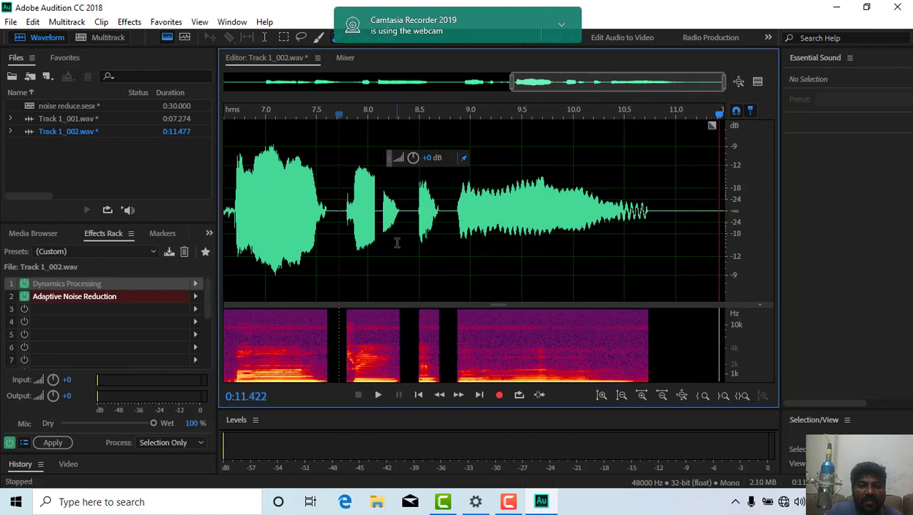
left_click(336, 184)
key("space")
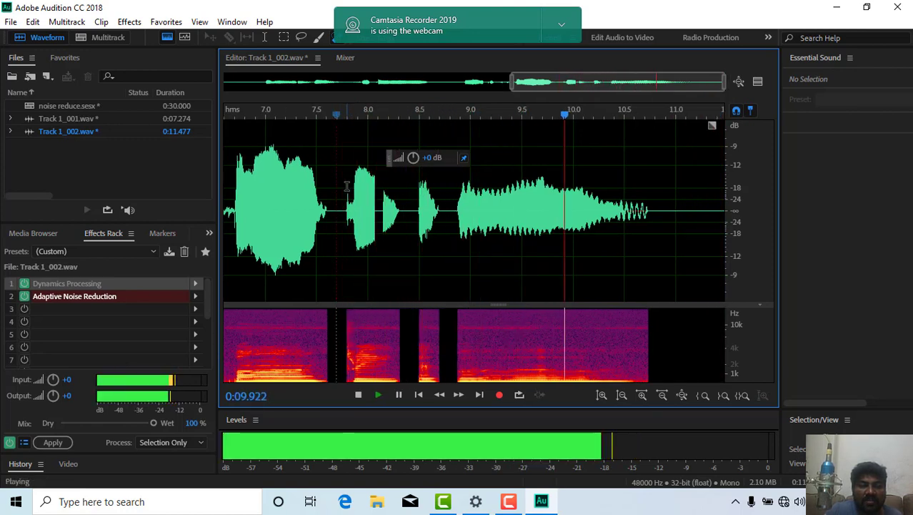
left_click(339, 201)
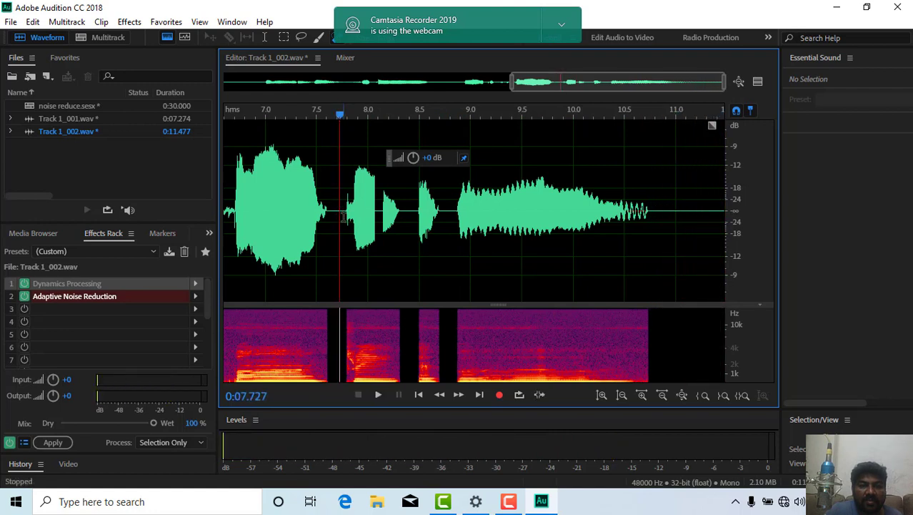
key("space")
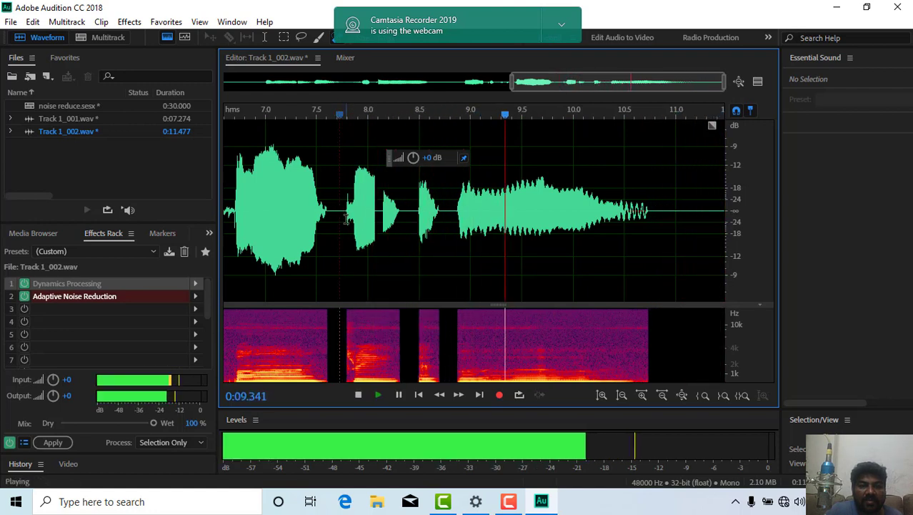
key("space")
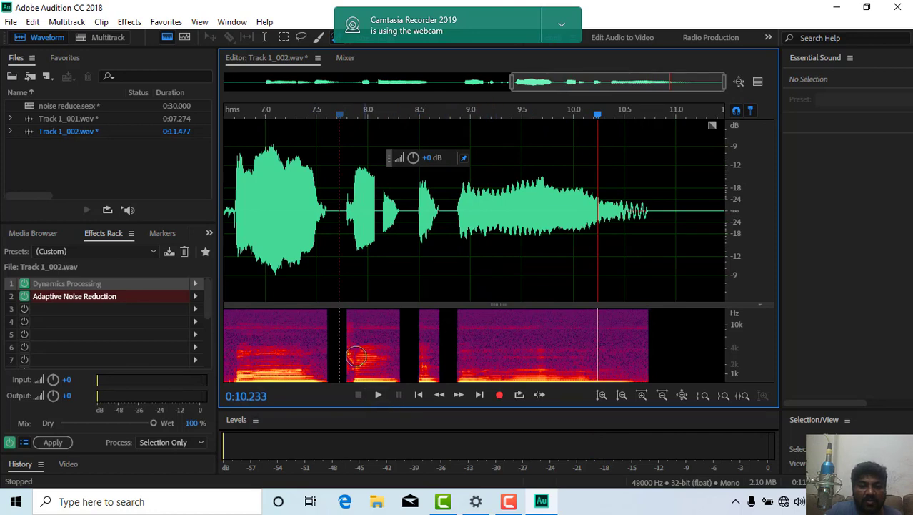
Select the short gap from about 6.2 s to 6.35 s, listen to it and silence it
left_click(661, 395)
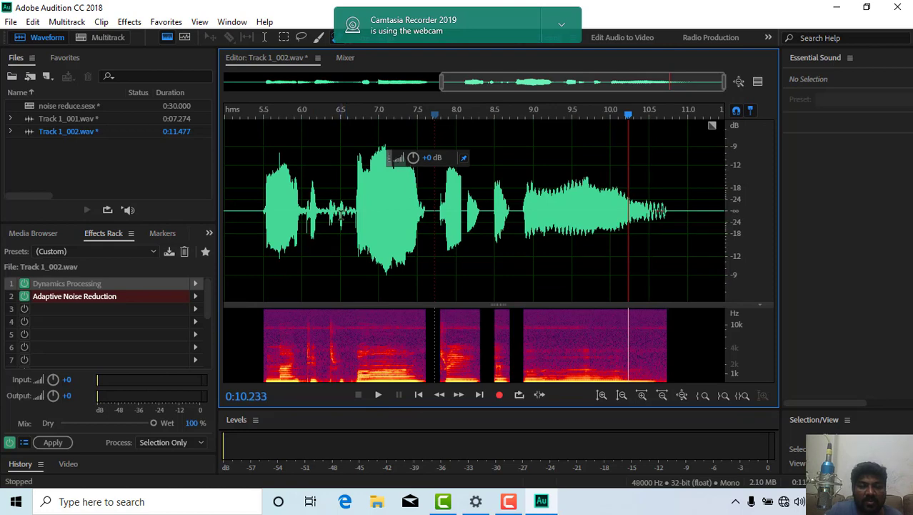
left_click(643, 395)
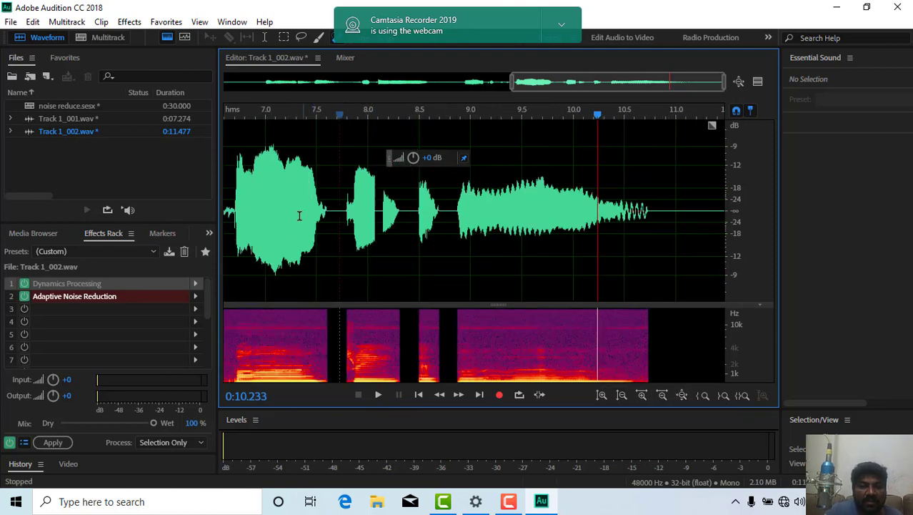
left_click_drag(283, 125, 377, 170)
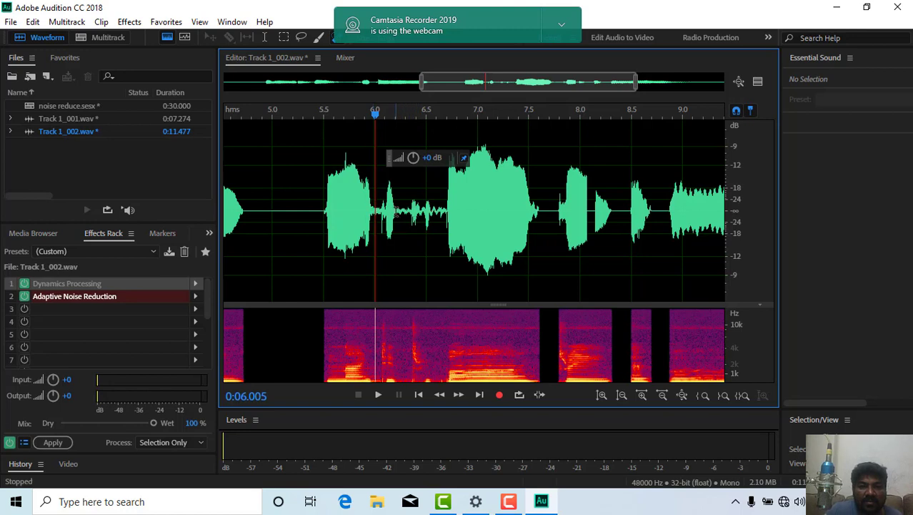
left_click_drag(396, 210, 411, 239)
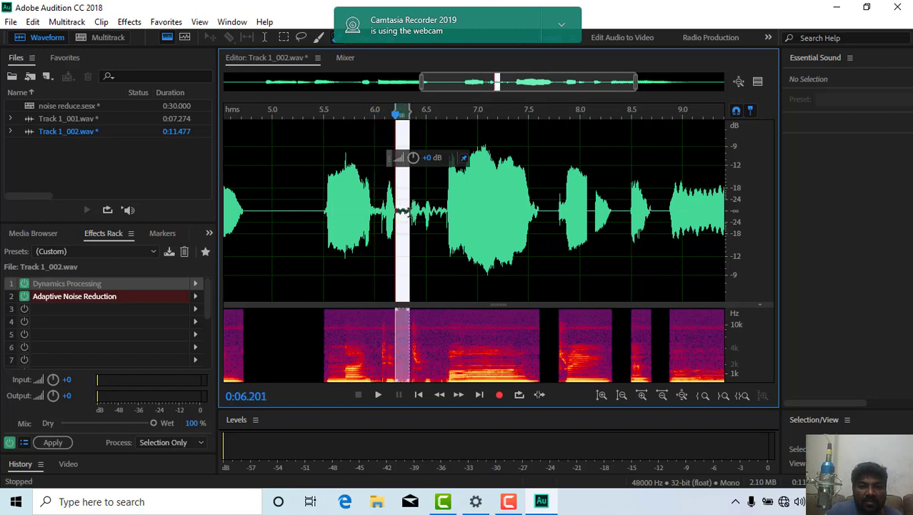
key("space")
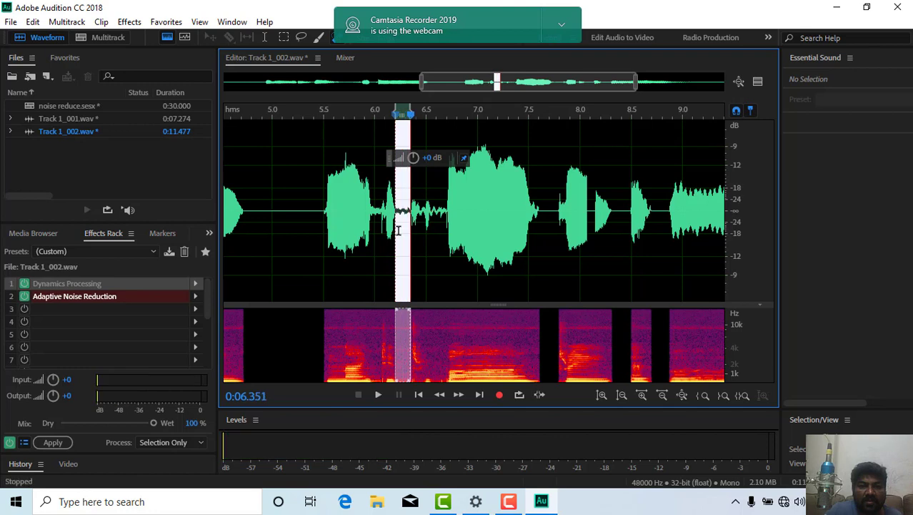
key("space")
key("space")
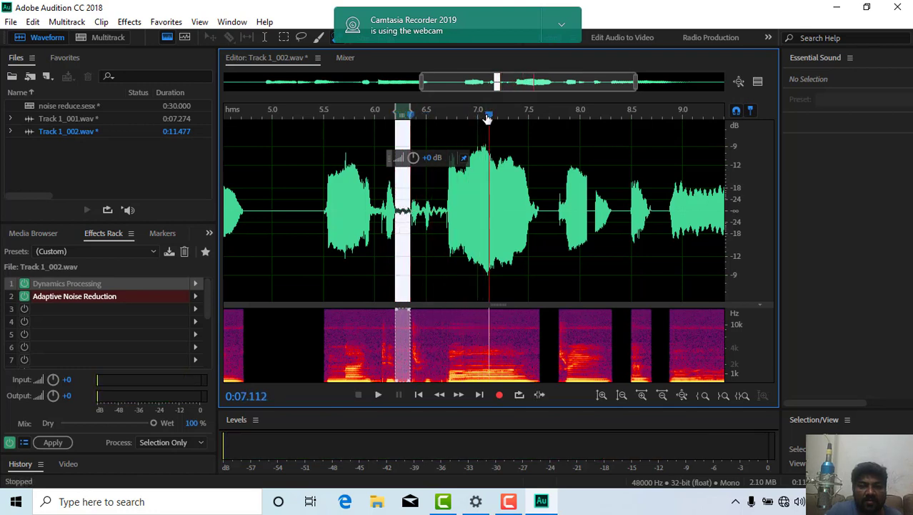
key("space")
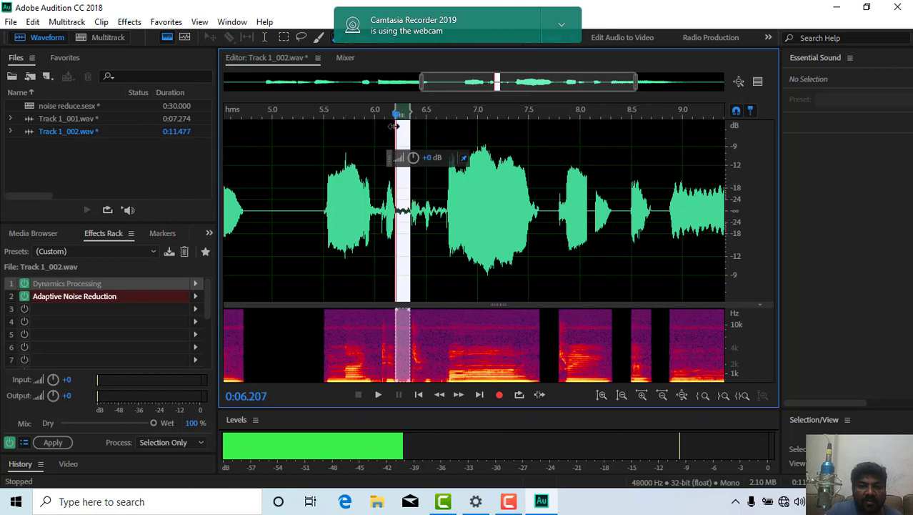
key("space")
key("space")
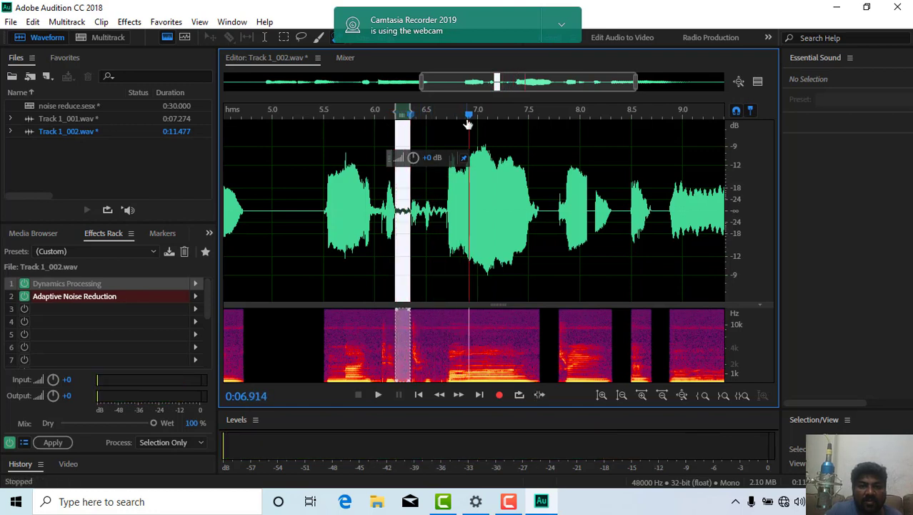
key("space")
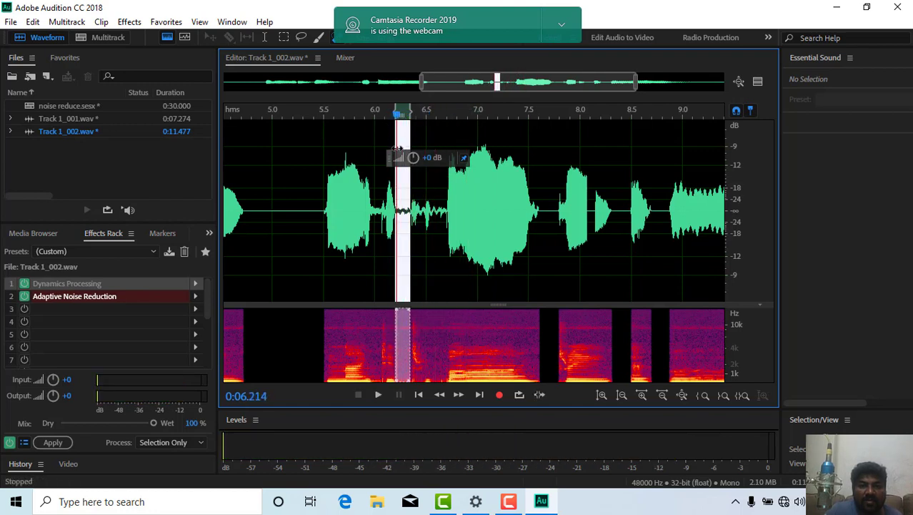
right_click(403, 208)
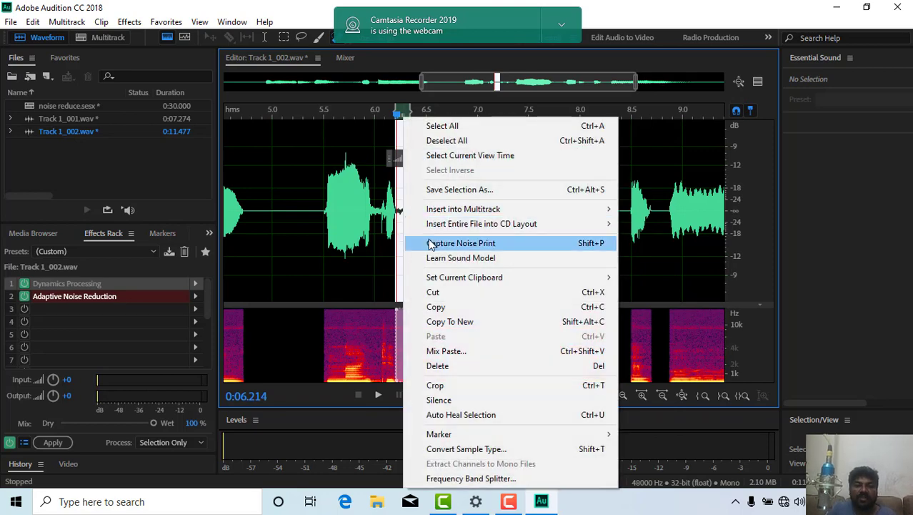
left_click(428, 400)
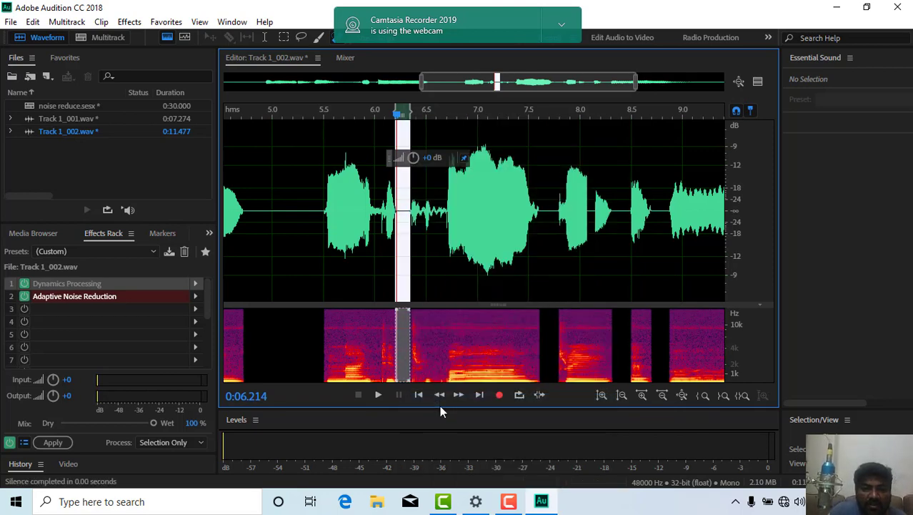
Silence the short gap from about 6.55 s to 6.7 s, just before the loud phrase
left_click(430, 244)
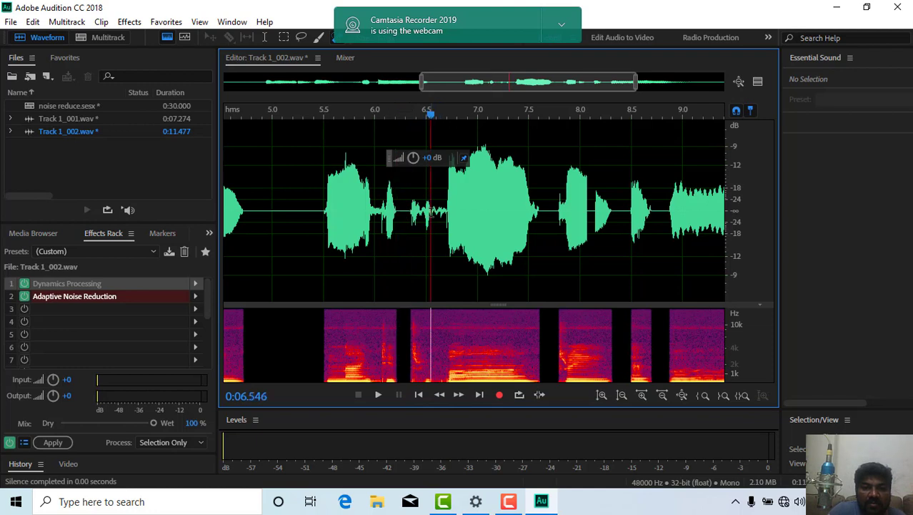
left_click_drag(431, 215, 448, 214)
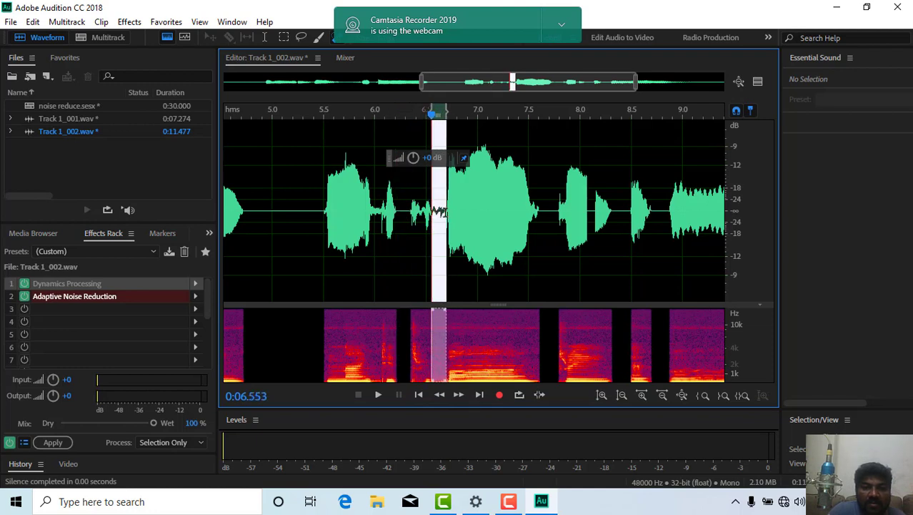
left_click_drag(446, 212, 448, 213)
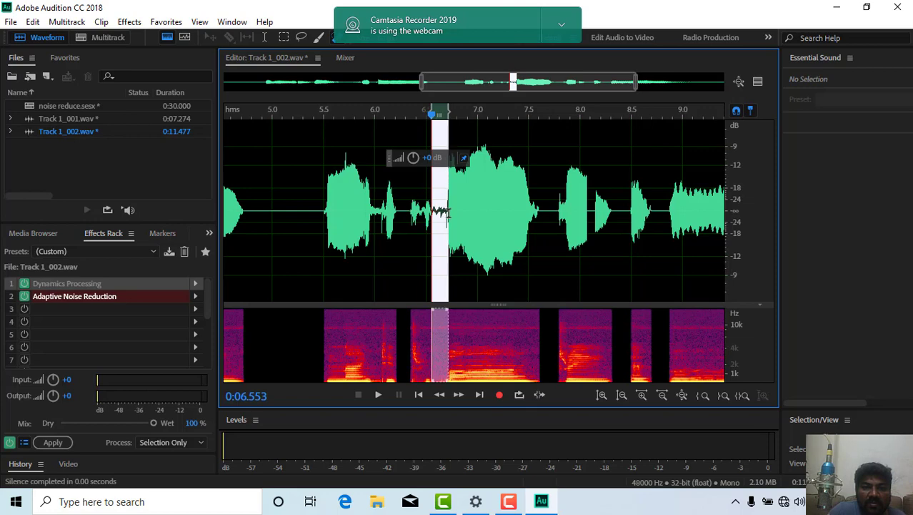
right_click(438, 211)
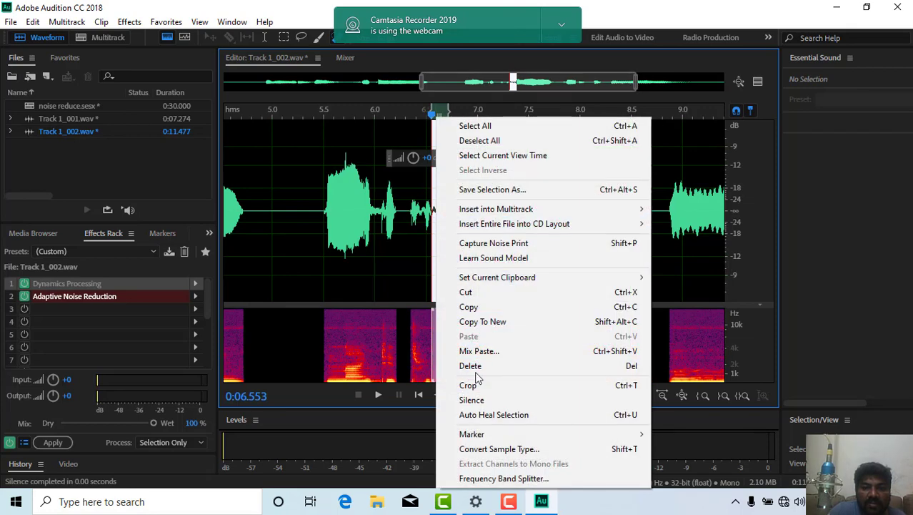
left_click(470, 400)
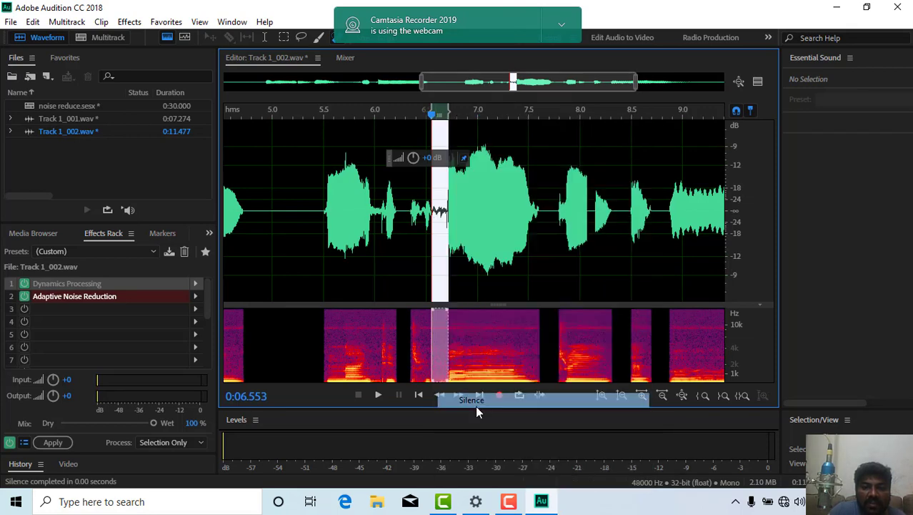
Play the short sound between about 6.3 s and 6.6 s and examine its waveform up close from 6.36 s
left_click(411, 246)
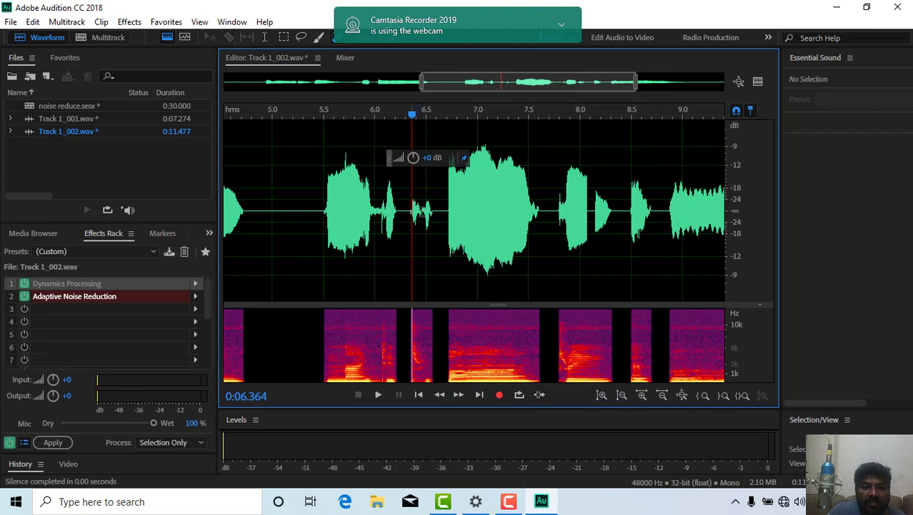
left_click_drag(407, 243, 436, 243)
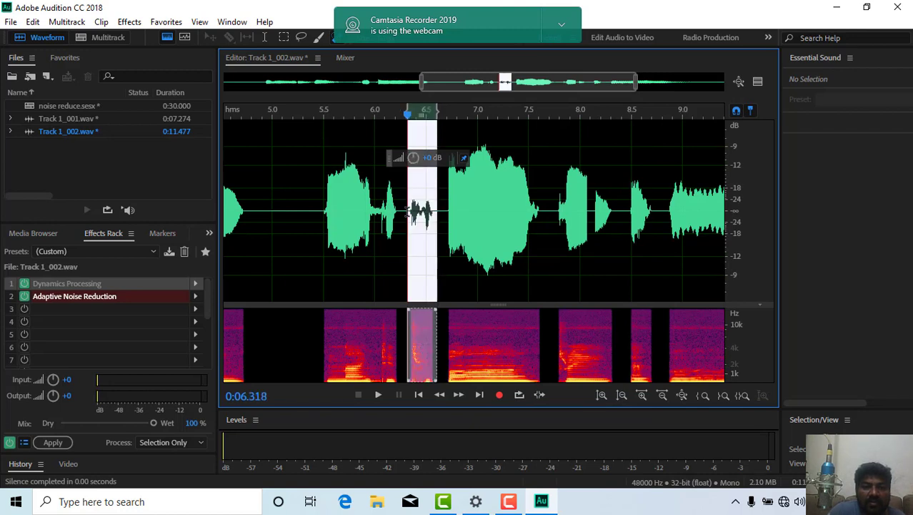
left_click(379, 396)
left_click(379, 395)
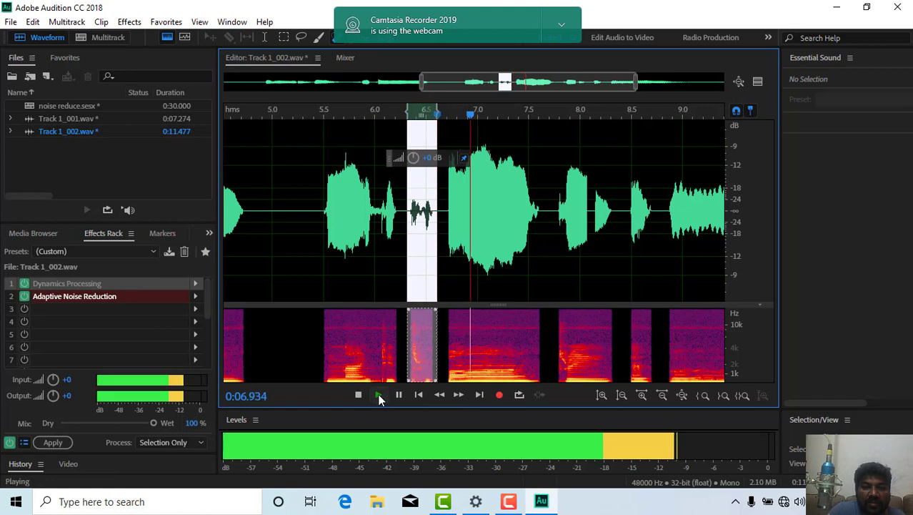
key("space")
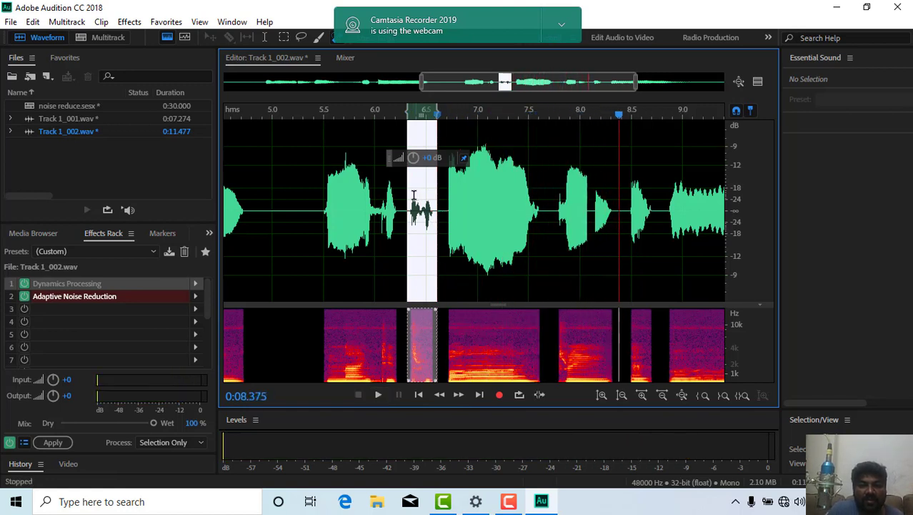
left_click(412, 203)
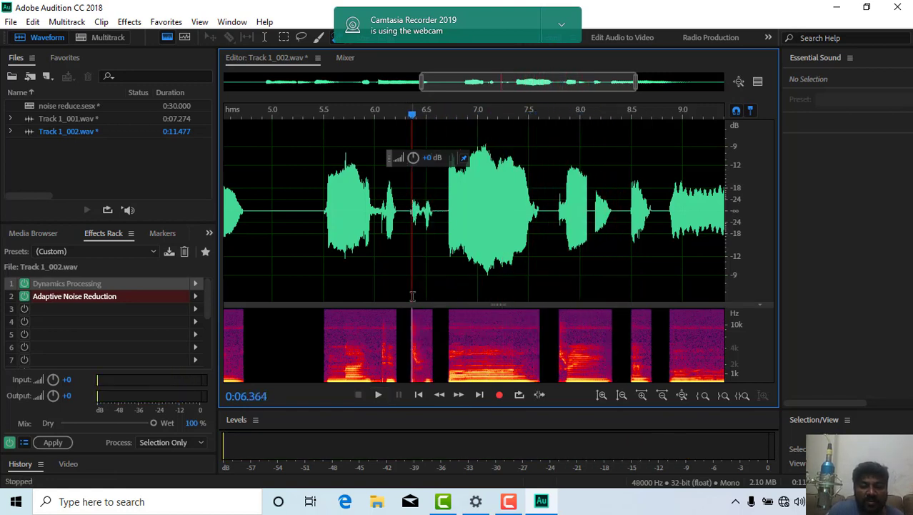
left_click(641, 395)
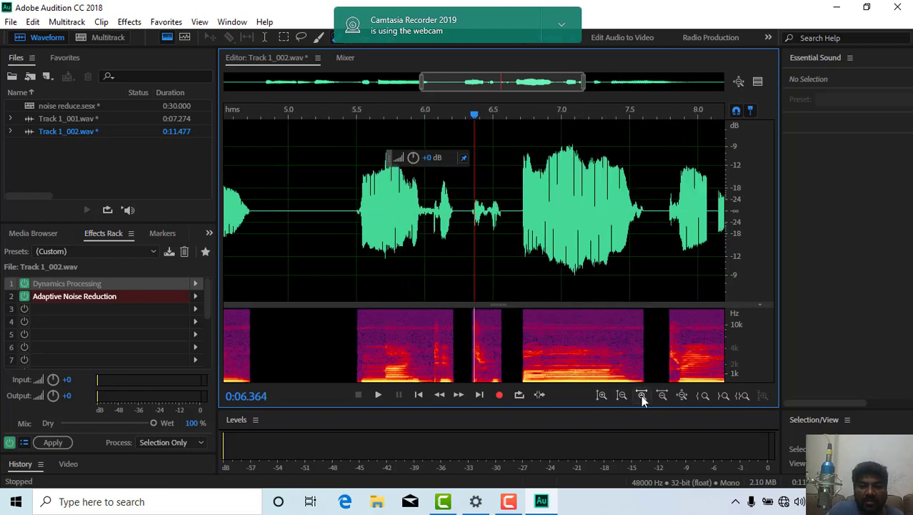
left_click(642, 395)
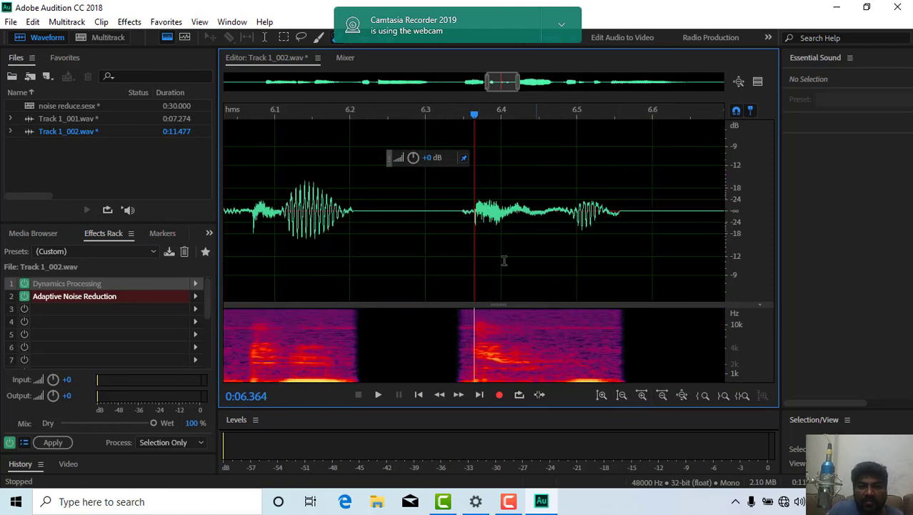
Play the track from about 6.36 s into the loud phrase and bring the whole waveform back into view
key("space")
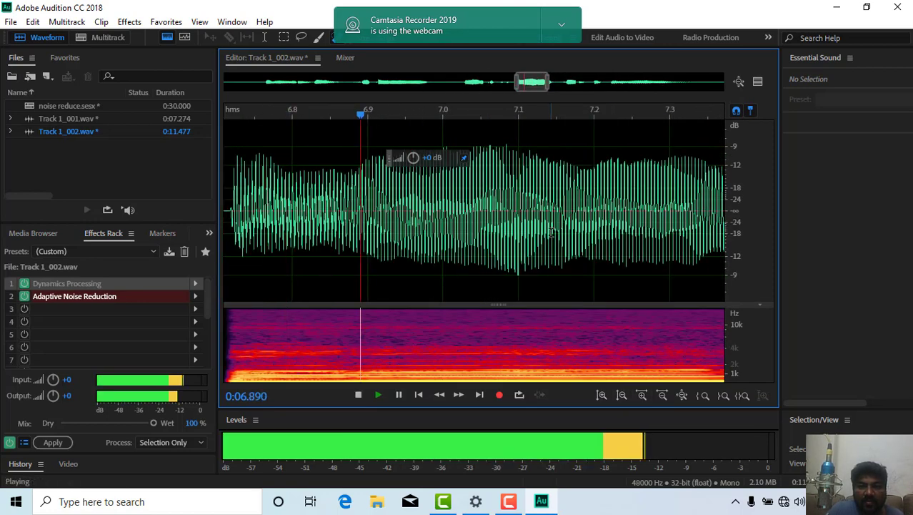
key("space")
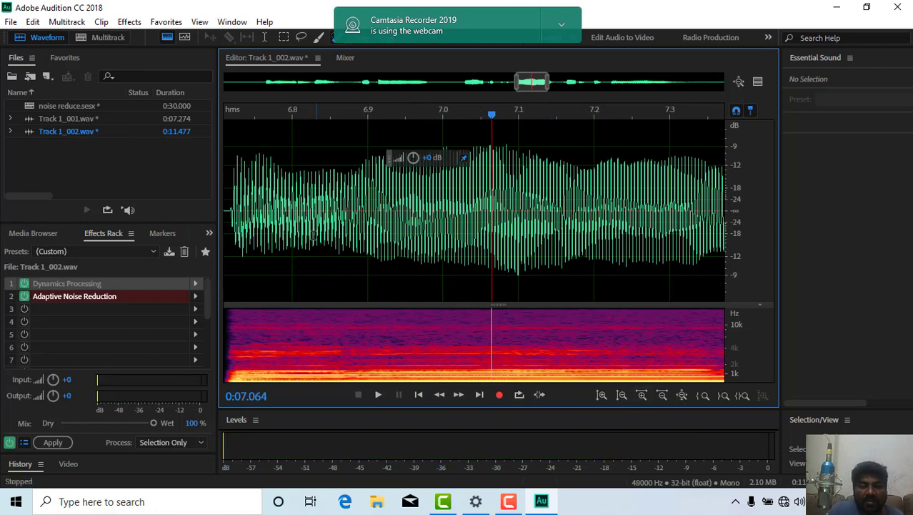
left_click(622, 397)
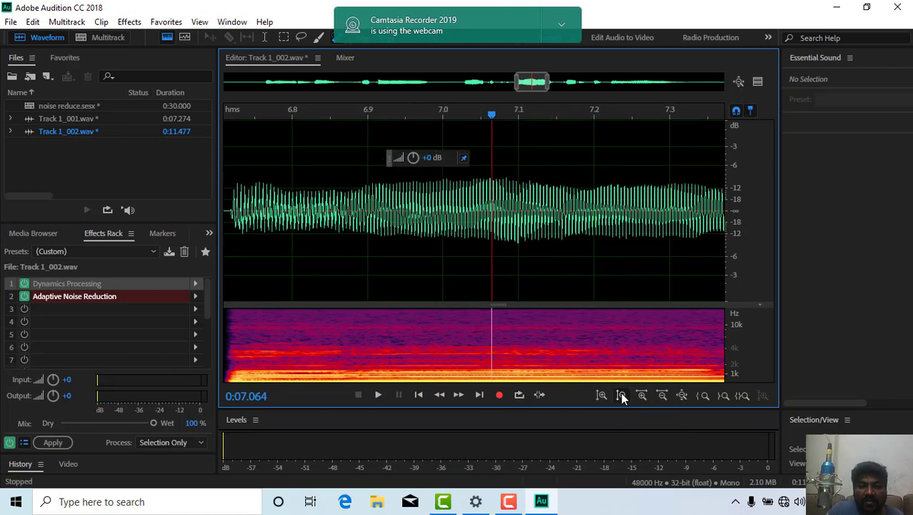
left_click(660, 395)
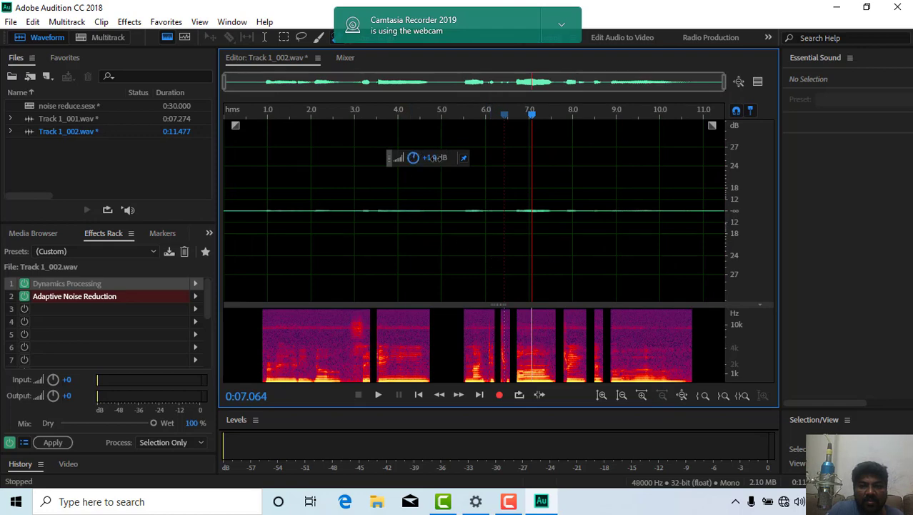
Try to raise the gain of the entire track and play the amplified result from about 5.3 s
left_click_drag(436, 159, 462, 168)
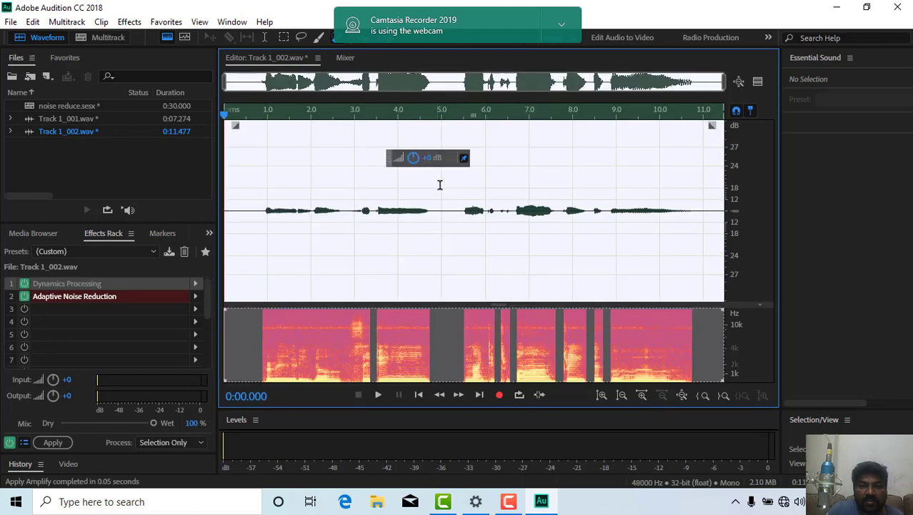
left_click_drag(414, 157, 484, 170)
left_click(471, 251)
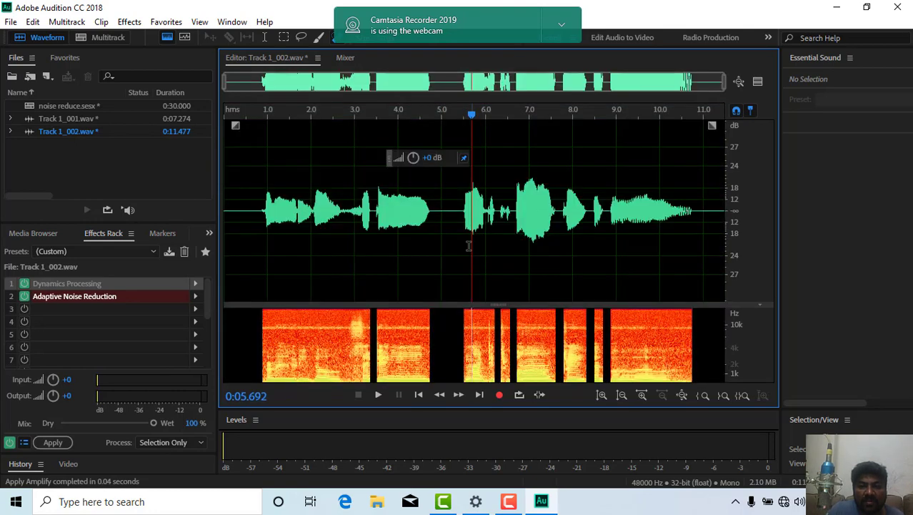
left_click(453, 212)
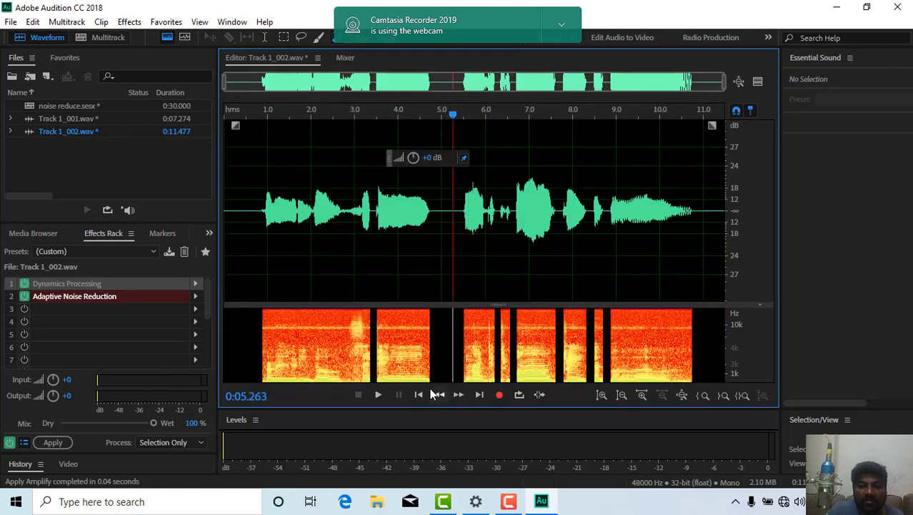
left_click(379, 395)
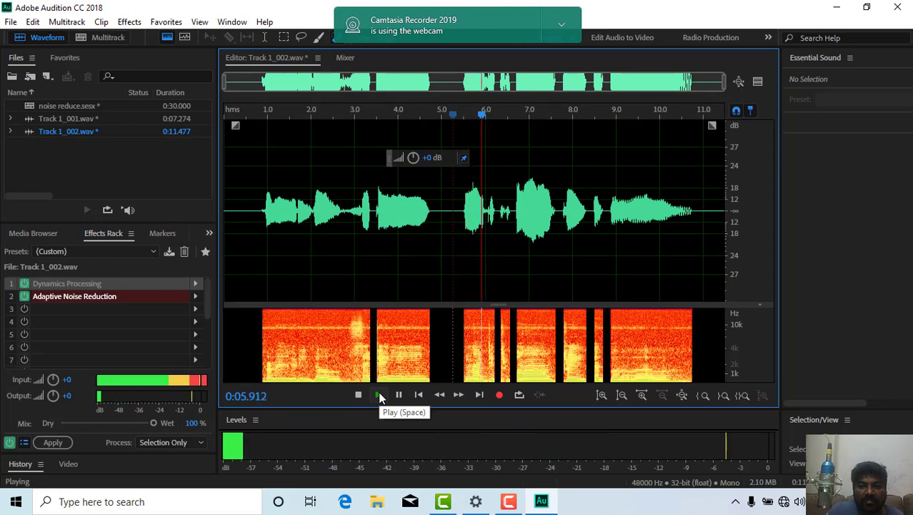
left_click(379, 394)
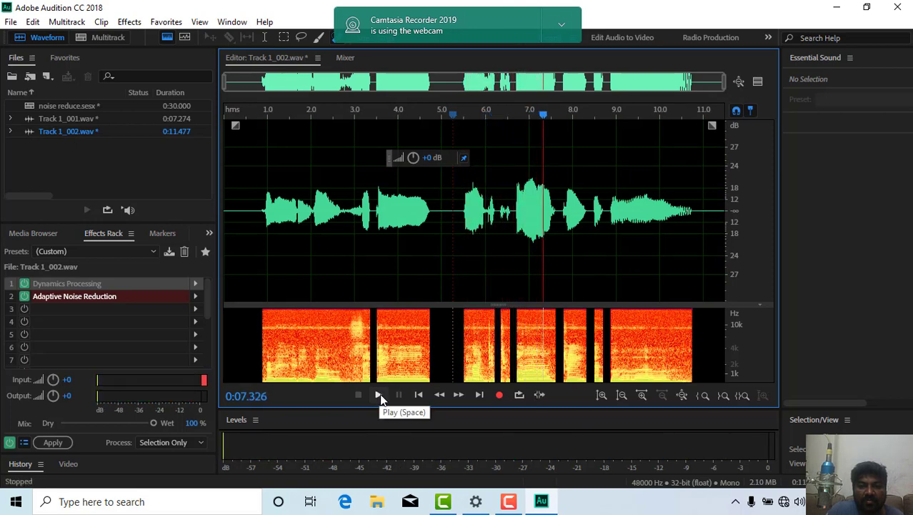
Play the amplified track from about 0.77 s, just before the first phrase
left_click(265, 208)
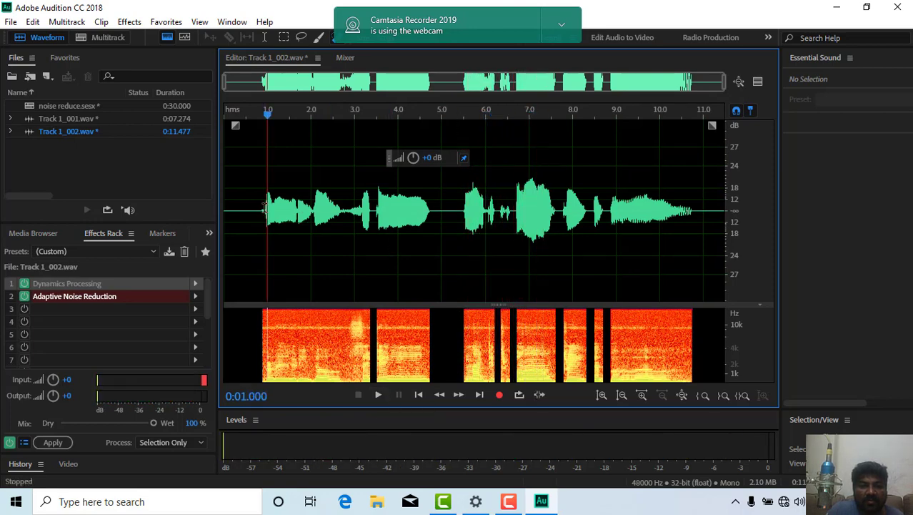
key("ctrl+a")
left_click(257, 205)
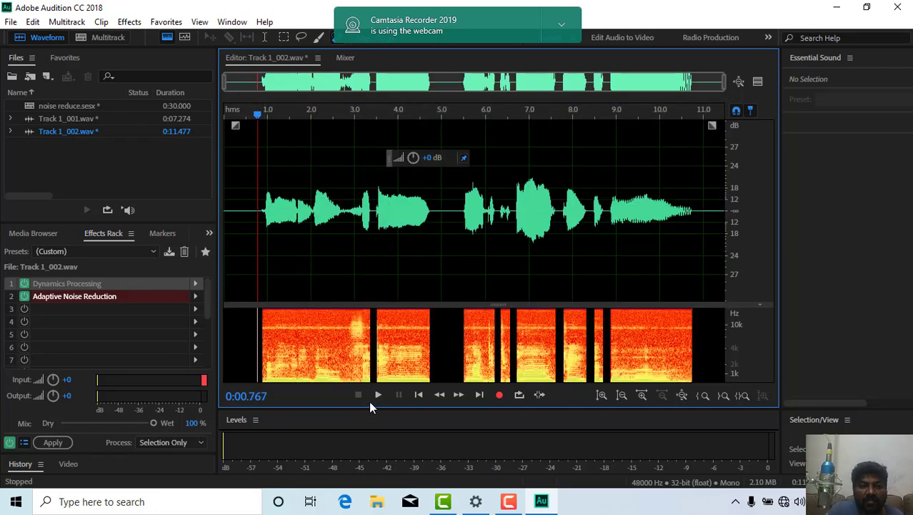
left_click(379, 394)
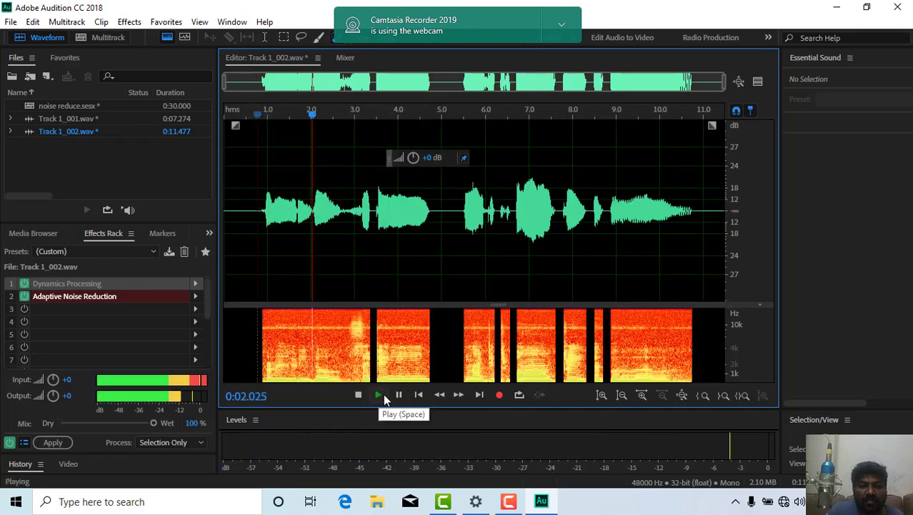
left_click(388, 395)
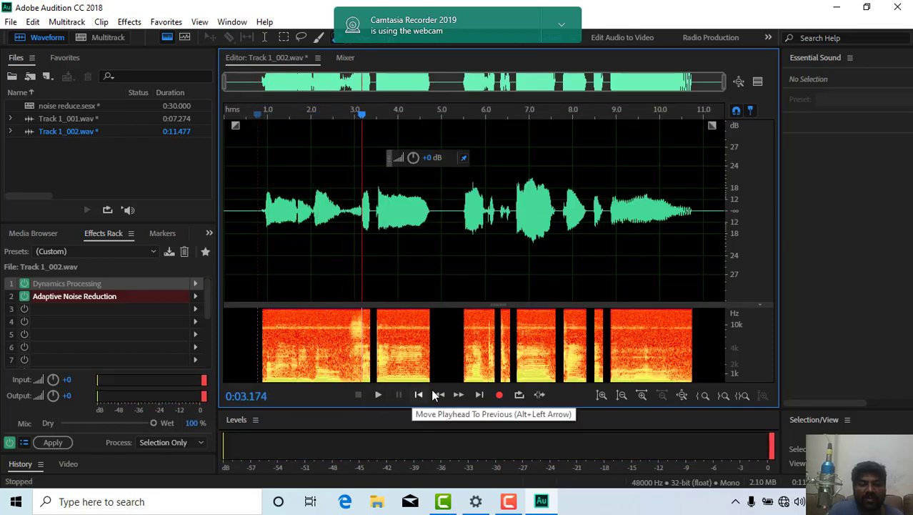
Undo the amplification and the silencing of the two short gaps before the loud phrase, starting at about 6.2 s and 6.55 s
left_click(427, 270)
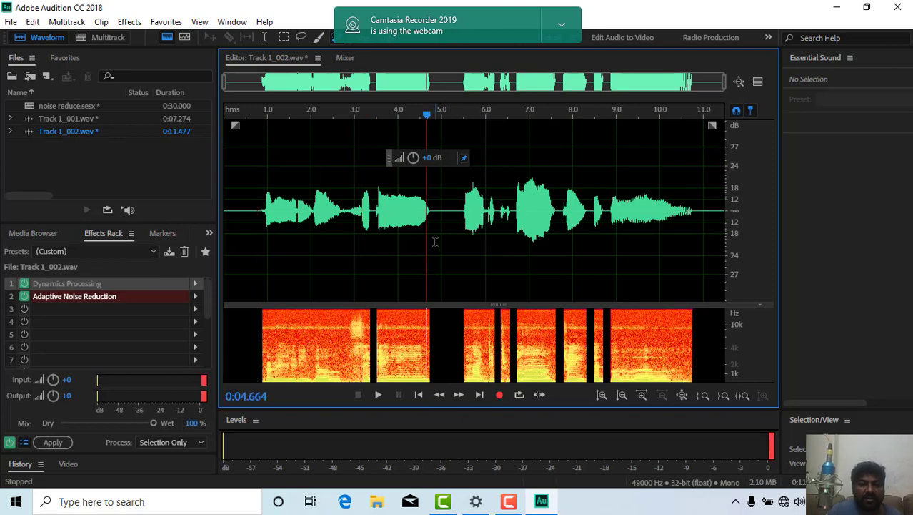
double_click(421, 258)
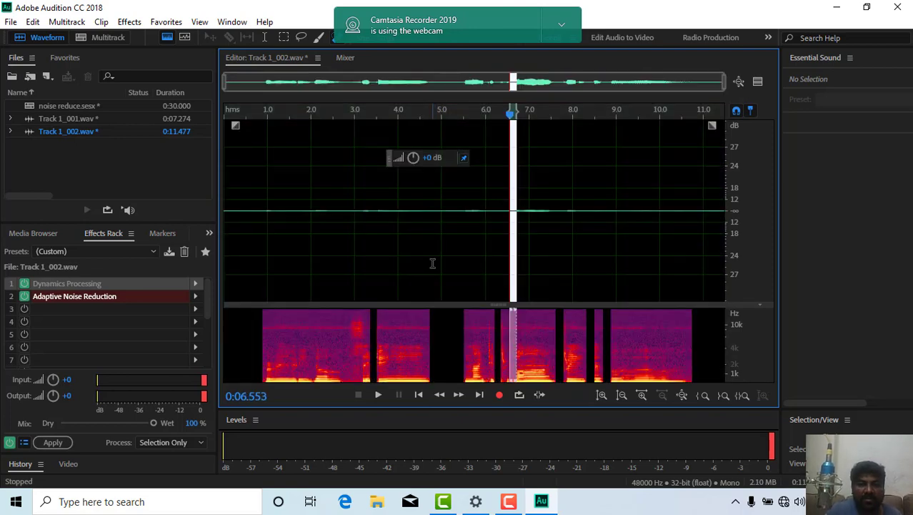
left_click(356, 247)
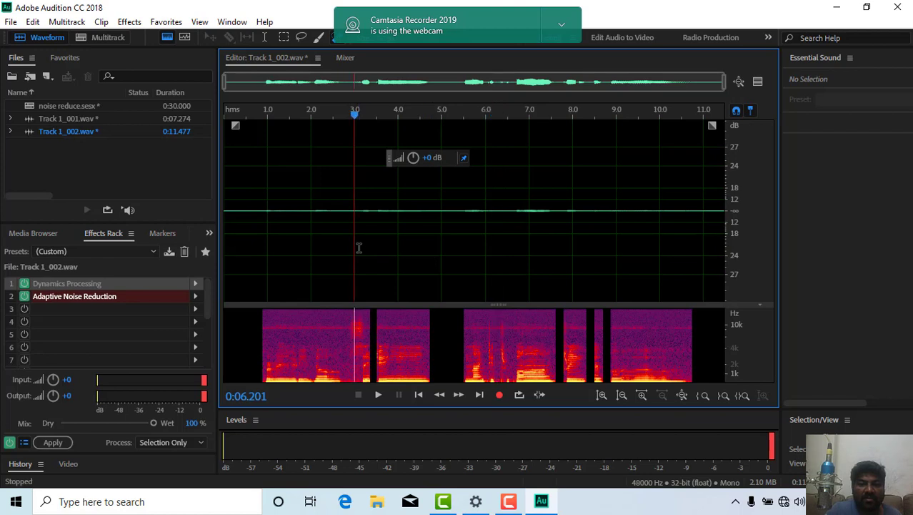
Play the restored track from just before the first phrase, about 0.85 s, and examine its waveform at a larger amplitude scale
left_click(261, 202)
key("space")
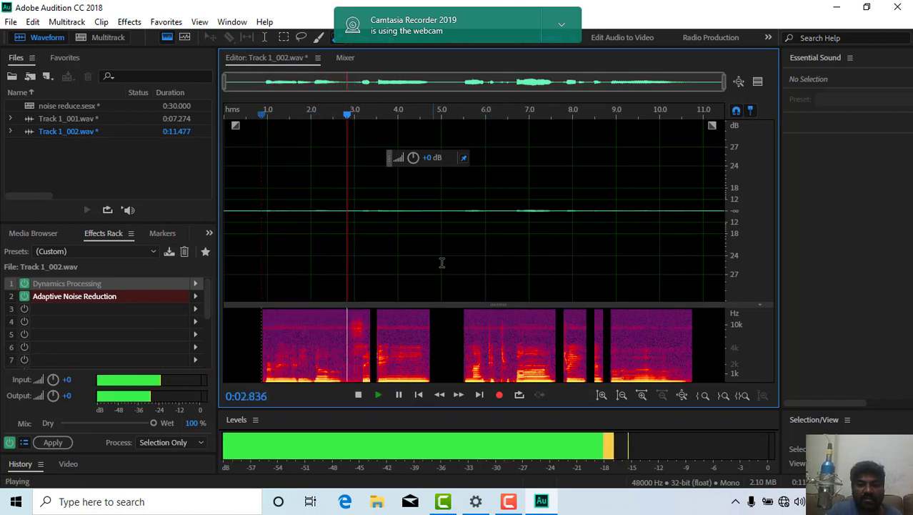
left_click(602, 395)
left_click(602, 396)
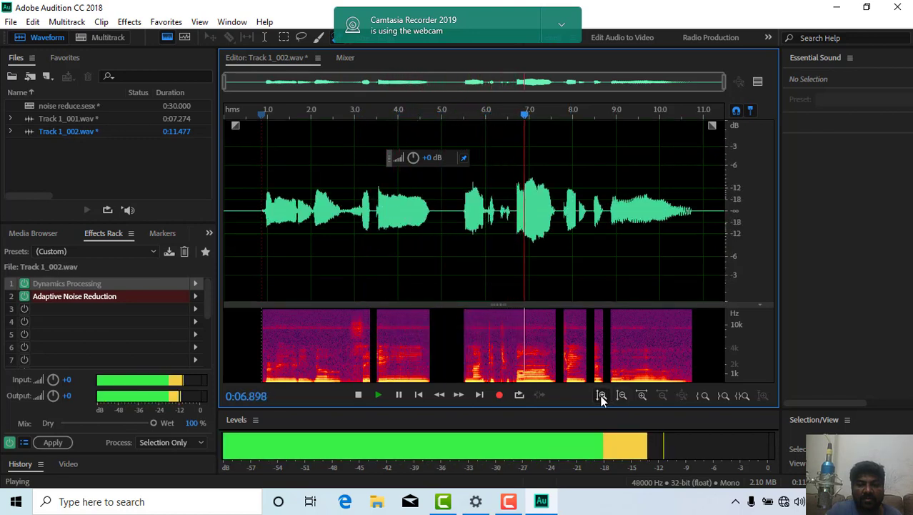
left_click(602, 395)
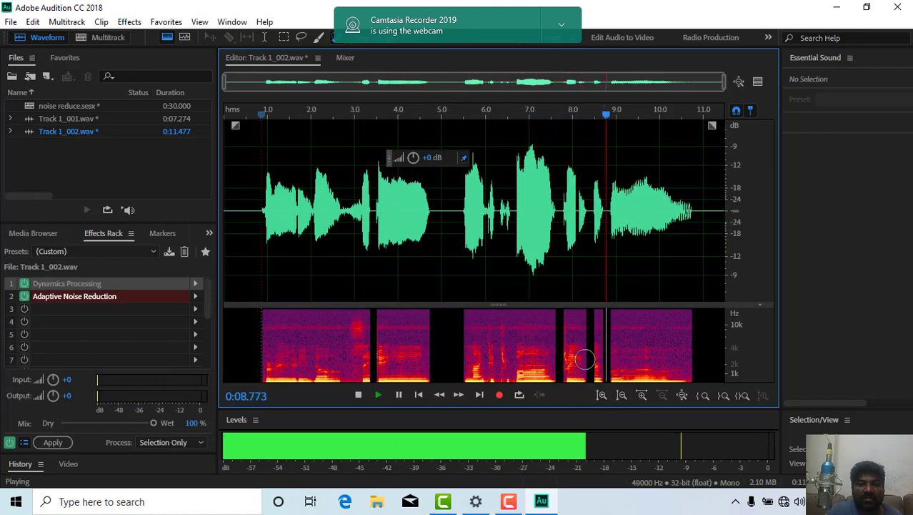
key("space")
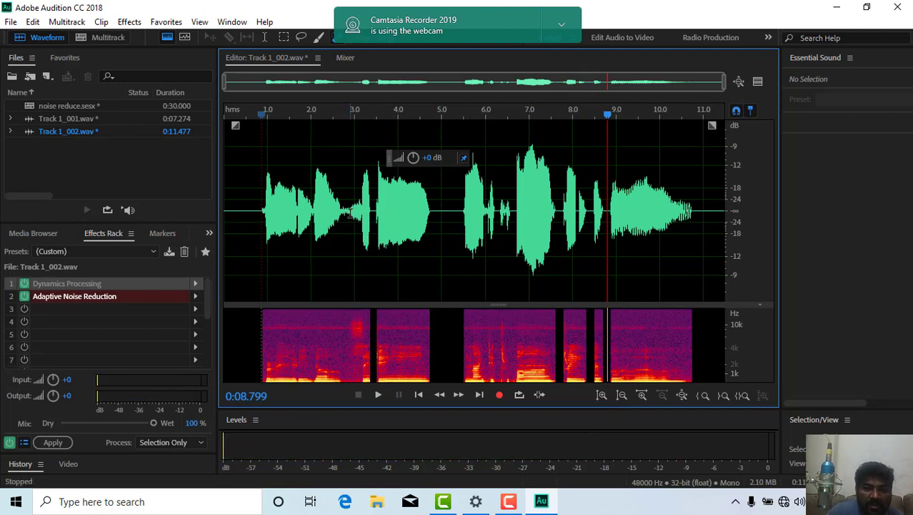
Select the short gap from about 2.7 s to 2.85 s, listen to it and silence it
left_click(343, 212)
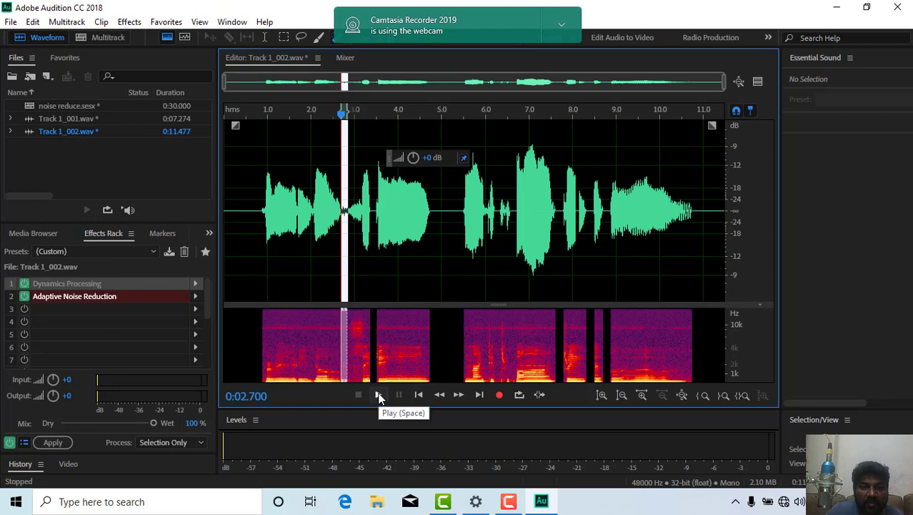
left_click(379, 397)
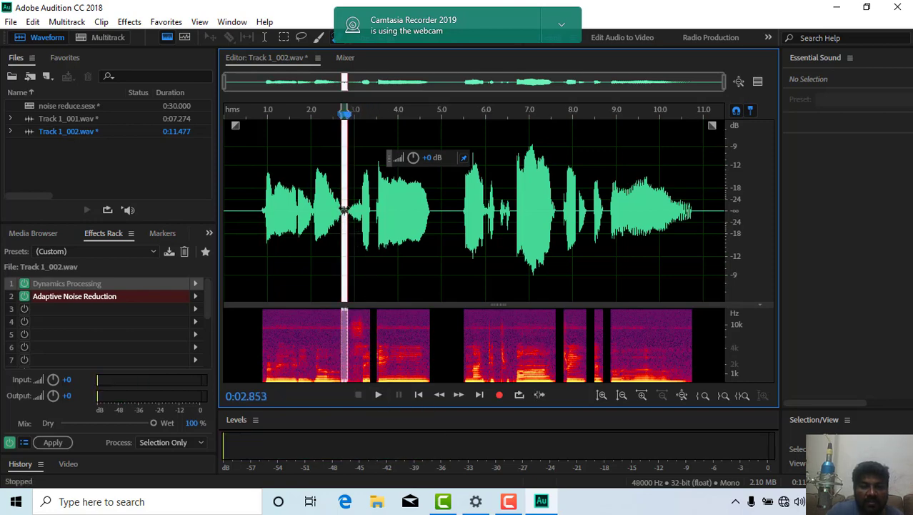
right_click(343, 211)
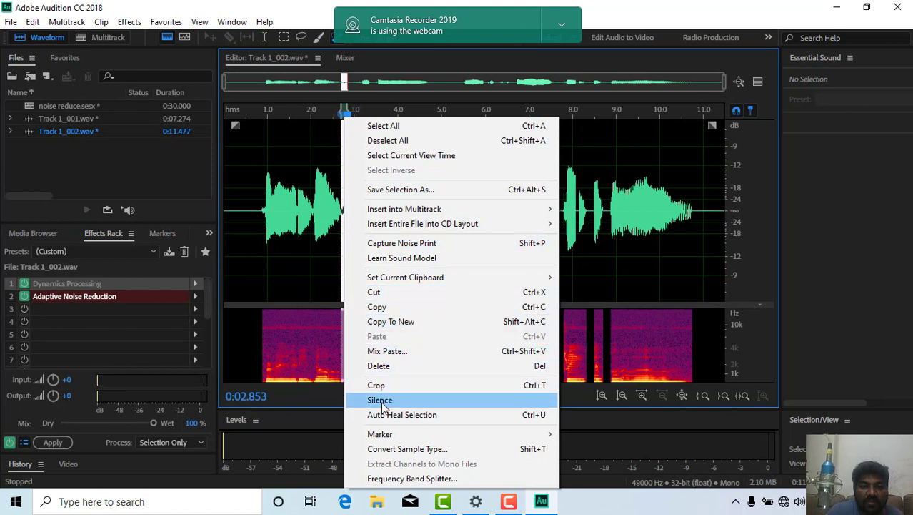
left_click(381, 400)
Play the track from about 1.6 s into the last phrase to check the silenced gaps
left_click(293, 213)
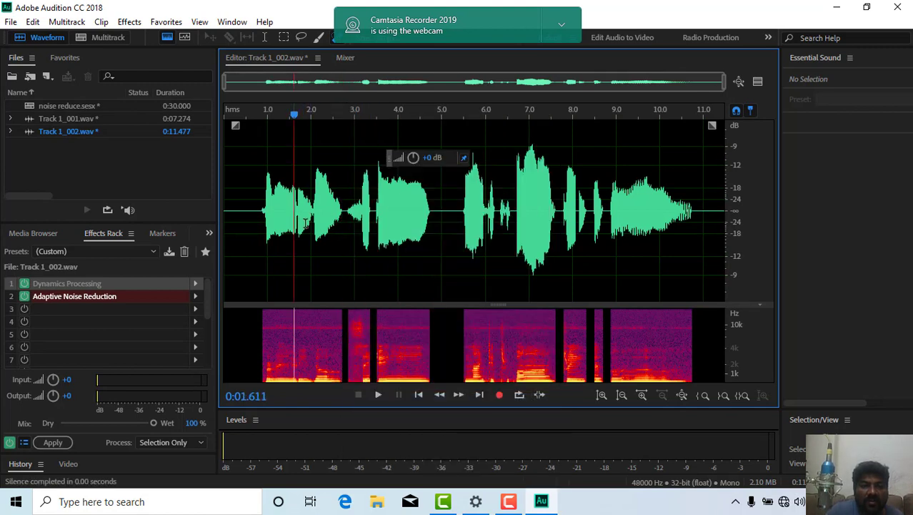
key("space")
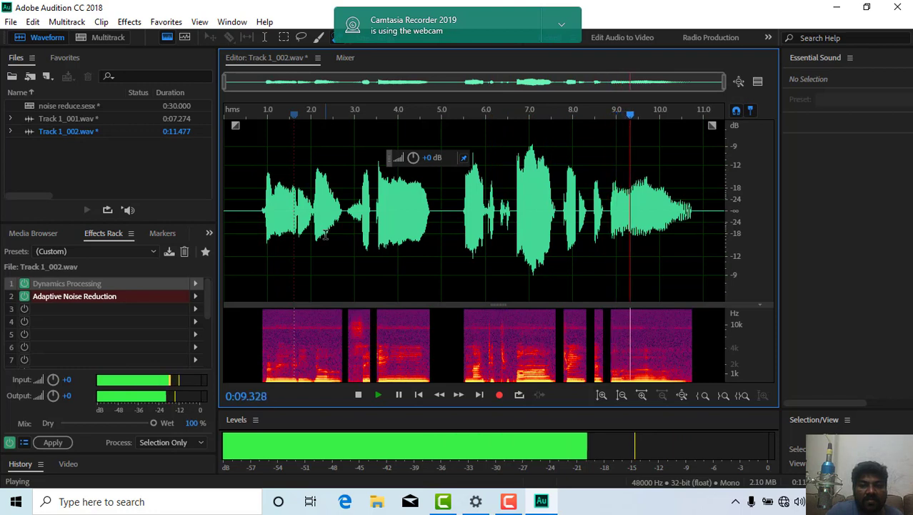
key("space")
Select the track from its start to about 10.8 s, examine the quiet parts at a larger amplitude scale, and clear the selection
left_click_drag(695, 214, 187, 236)
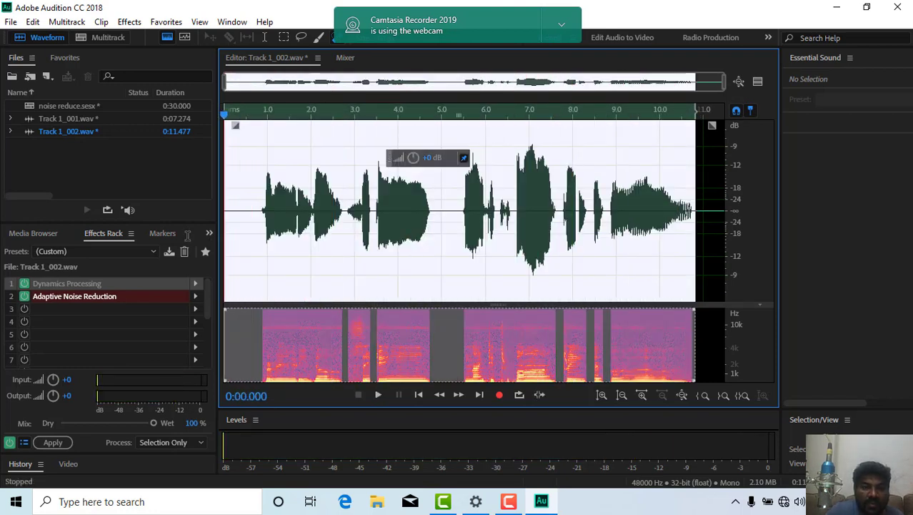
left_click(603, 394)
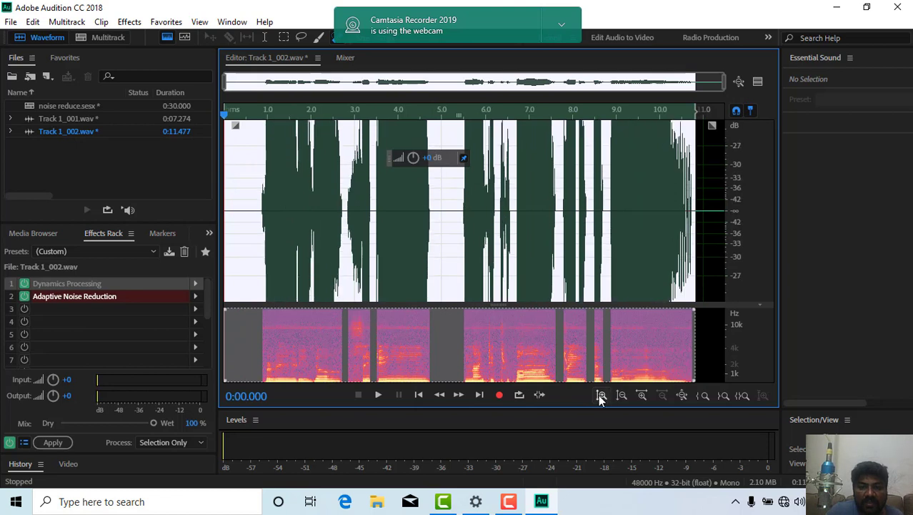
left_click(621, 395)
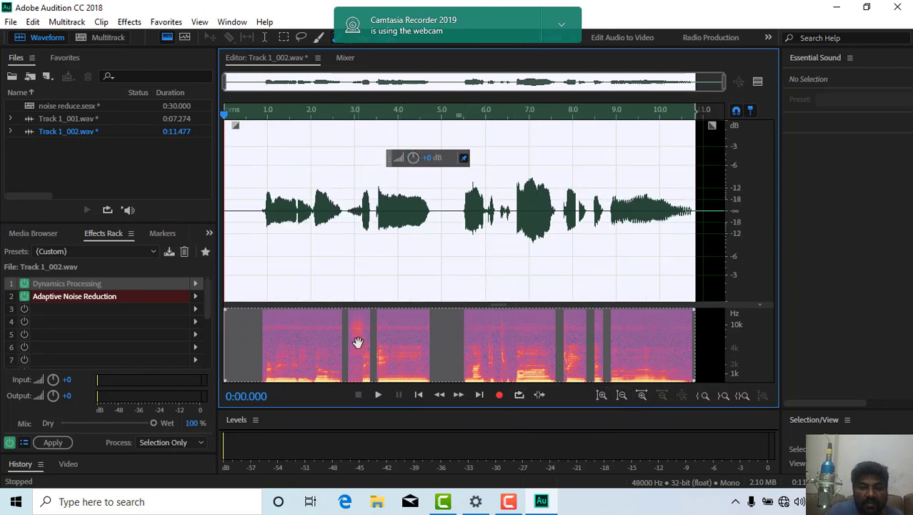
left_click(313, 264)
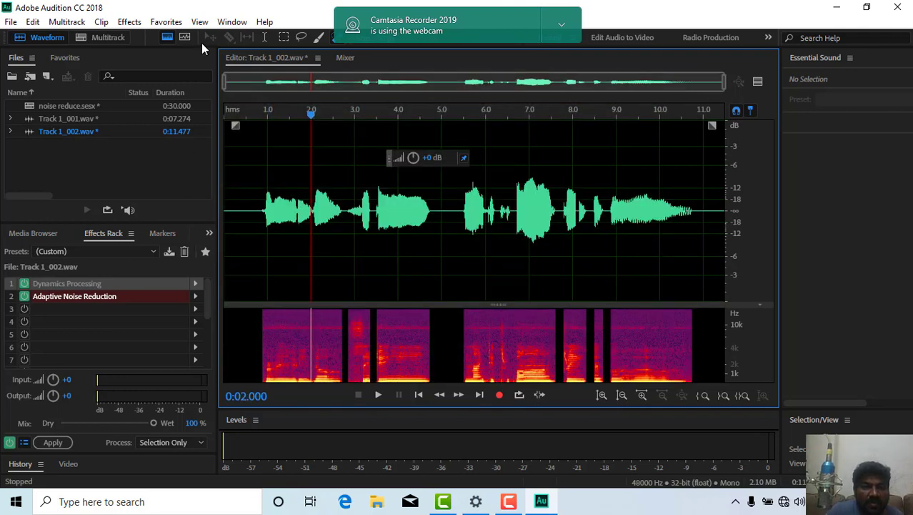
Marquee-select the low-frequency band up to about 2 kHz from 1 s to 10.4 s in the spectrogram and listen to it
left_click(281, 37)
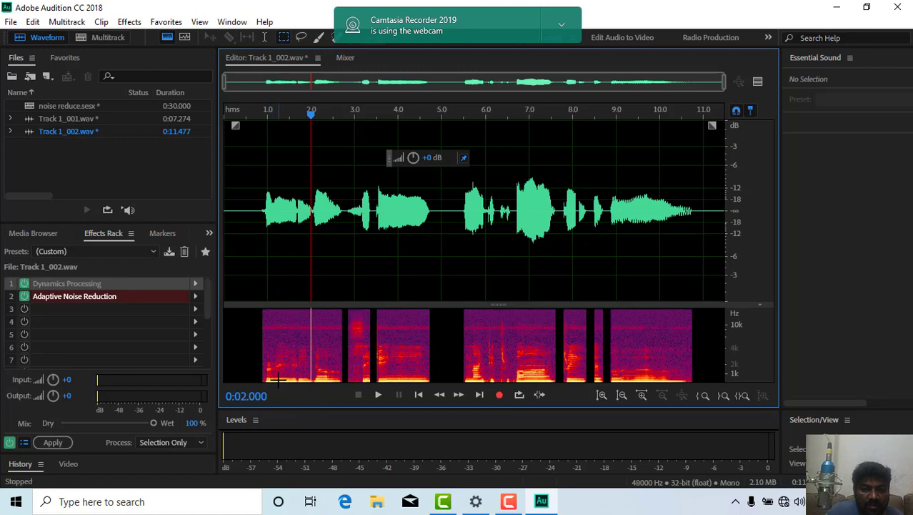
left_click_drag(268, 361, 677, 379)
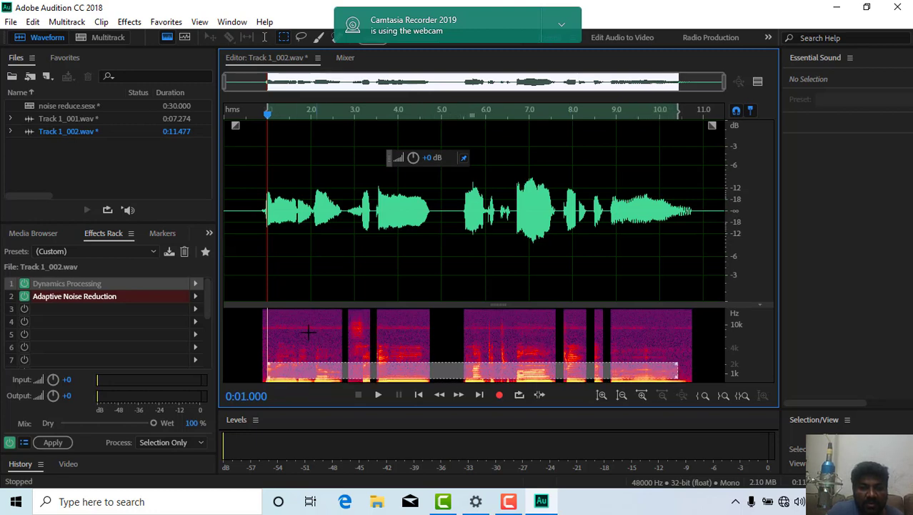
key("space")
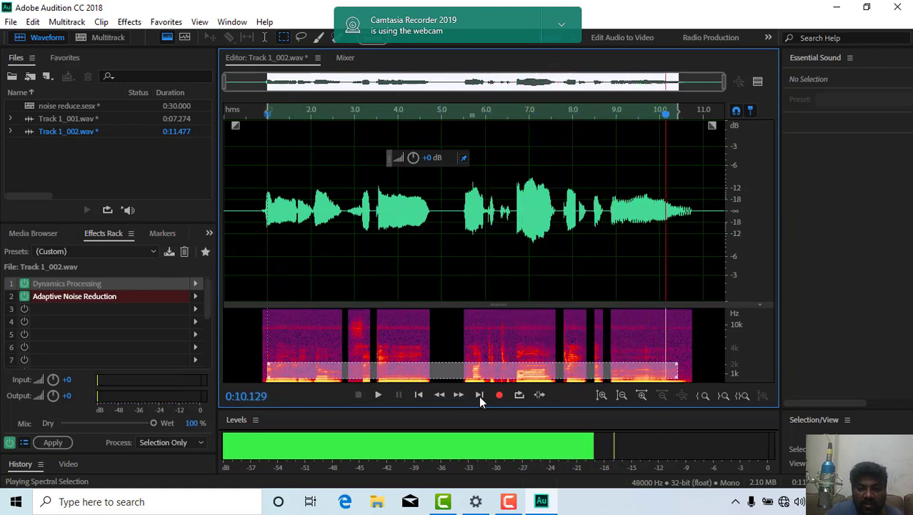
key("space")
left_click(688, 348)
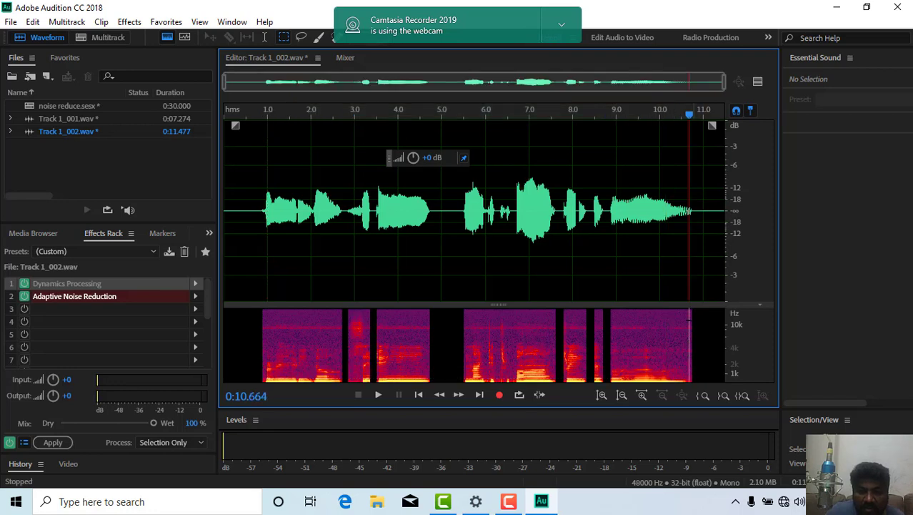
Marquee-select the thin noise band around 10 kHz from about 0.8 s to 11 s in the spectrogram and listen to it
left_click_drag(701, 323, 259, 328)
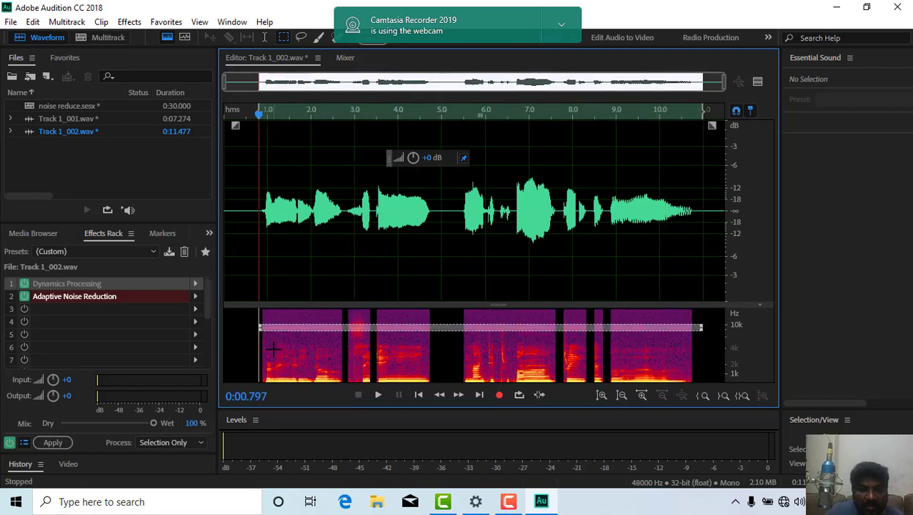
key("space")
key("space")
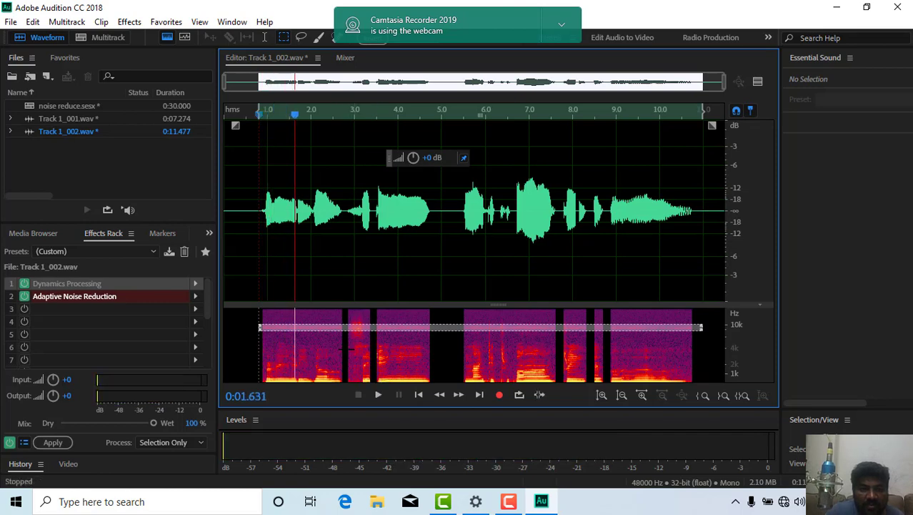
Enlarge the spectrogram, marquee-select the thin noise band between 8 and 10 kHz from about 0.8 s to 2.7 s, listen to it, and clear the selection
left_click(320, 309)
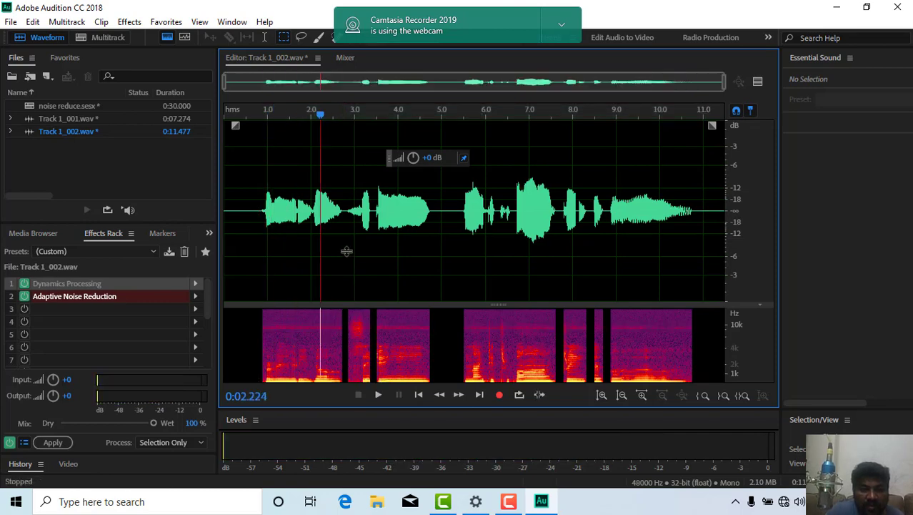
left_click_drag(347, 251, 349, 234)
left_click_drag(258, 273, 340, 280)
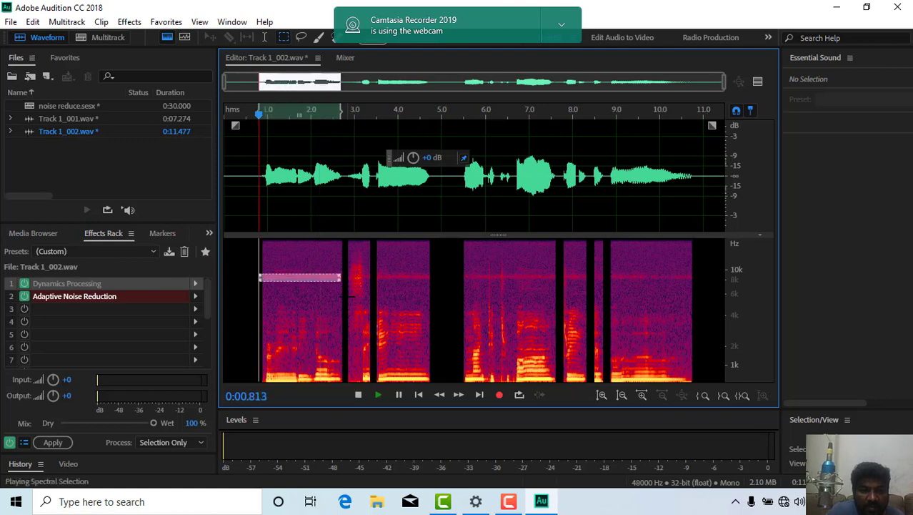
key("space")
key("space")
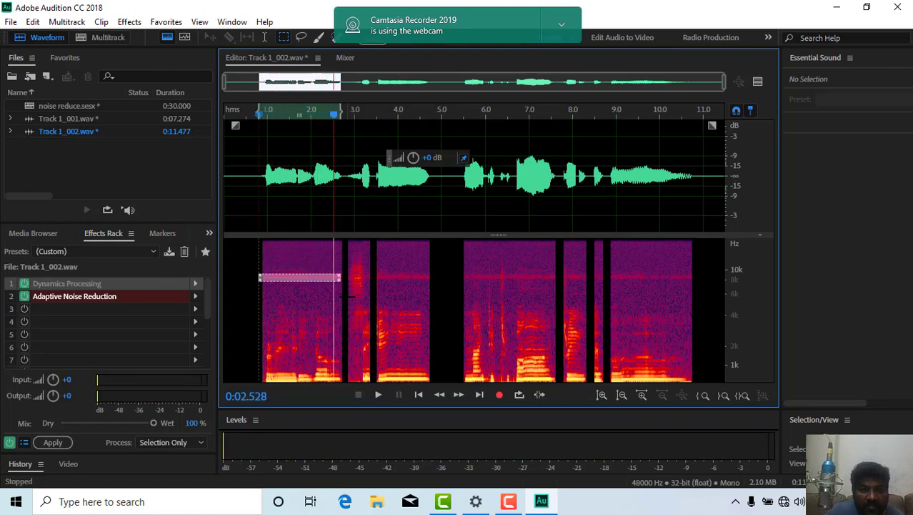
left_click(306, 304)
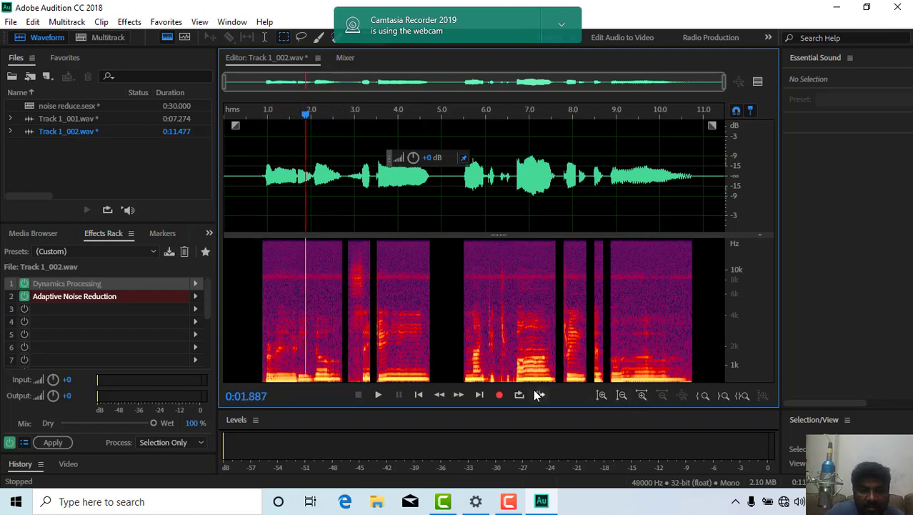
Marquee-select the bright spot between about 6 and 11 kHz from 2.8 s to 3.4 s, listen to it, and clear the selection
left_click(643, 395)
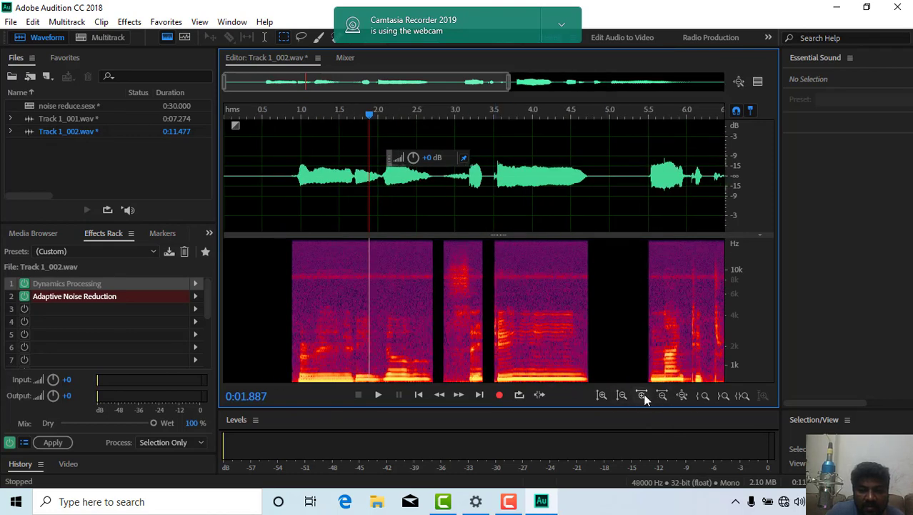
left_click(642, 396)
scroll(571, 327, "down", 2)
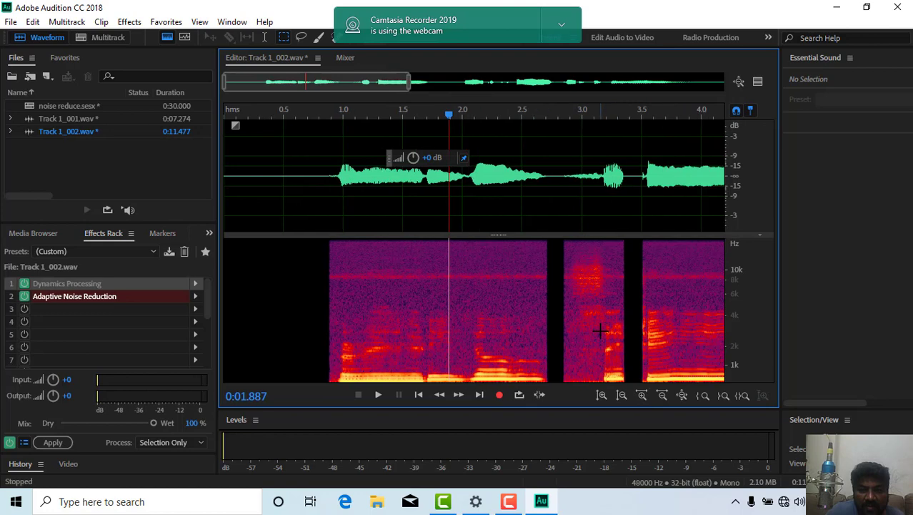
scroll(600, 330, "down", 1)
left_click_drag(534, 261, 593, 299)
key("space")
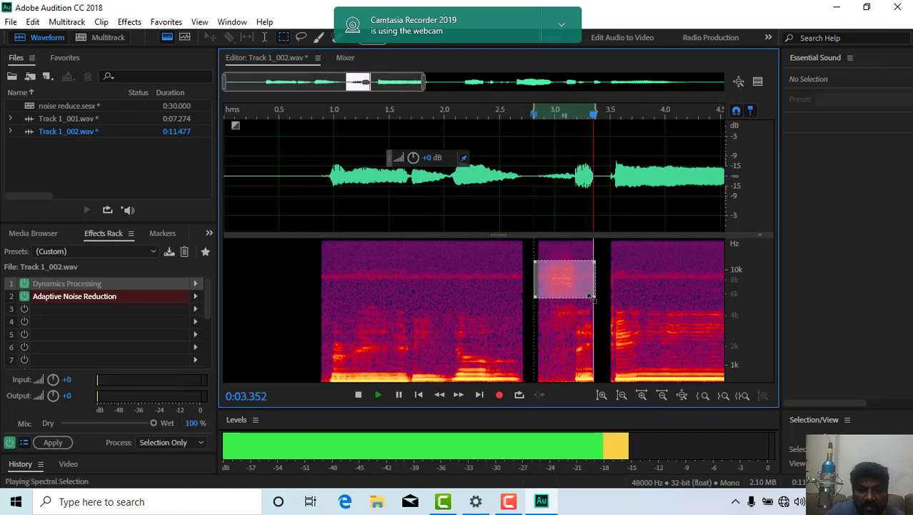
key("space")
left_click(596, 306)
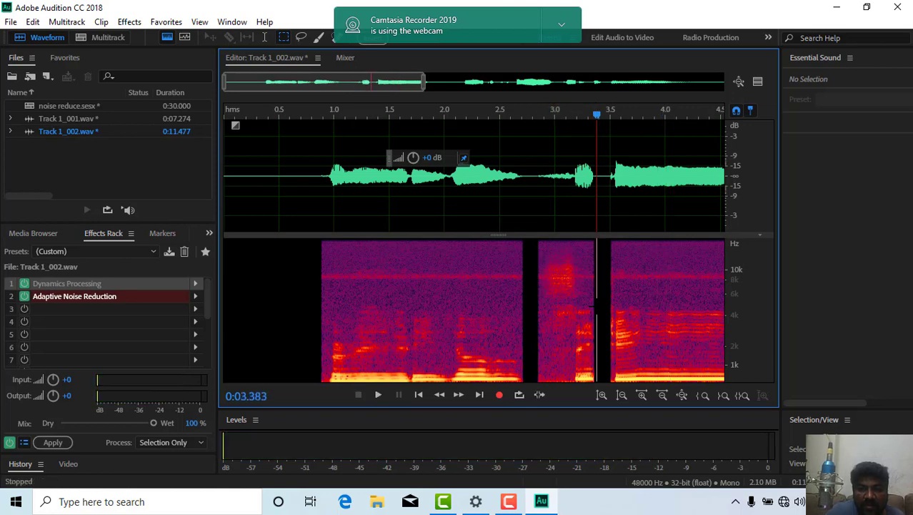
Marquee-select the small bright spot around 2 kHz at about 3.2 s, listen to it, and return to the whole track
left_click(574, 347)
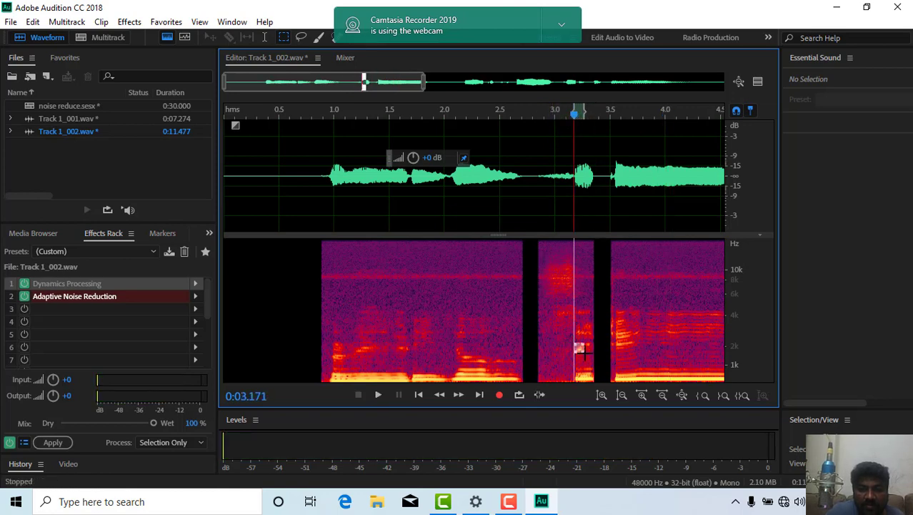
key("space")
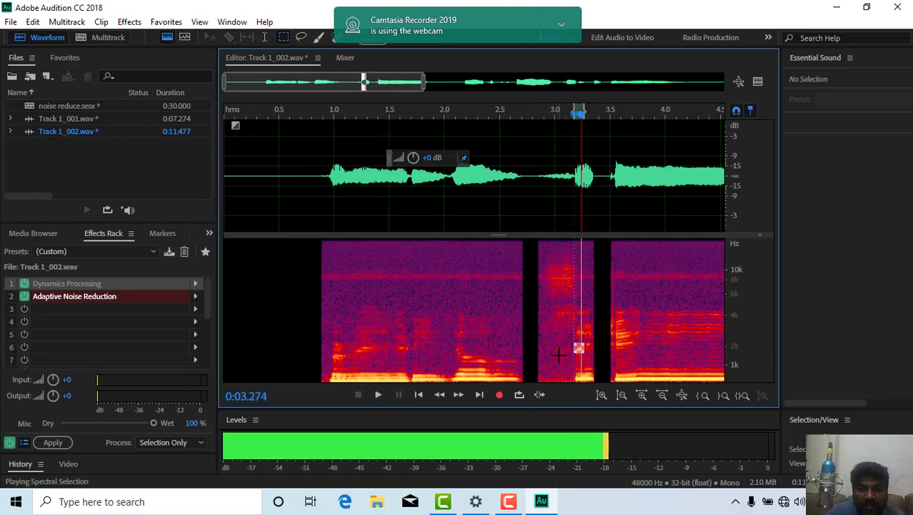
key("space")
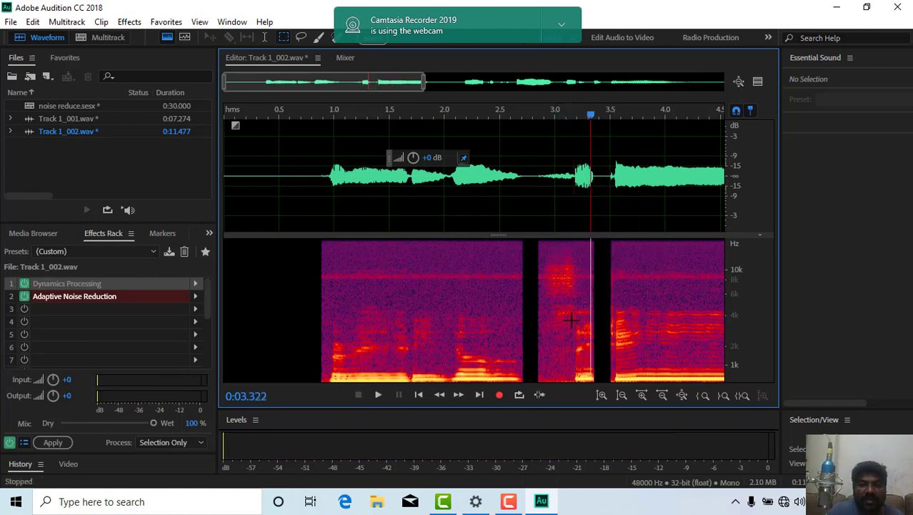
left_click(622, 397)
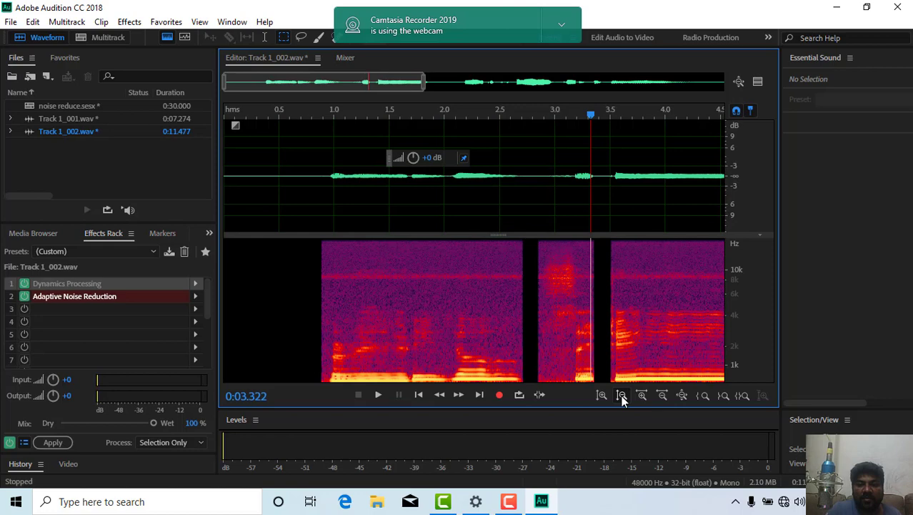
left_click(662, 397)
left_click(662, 398)
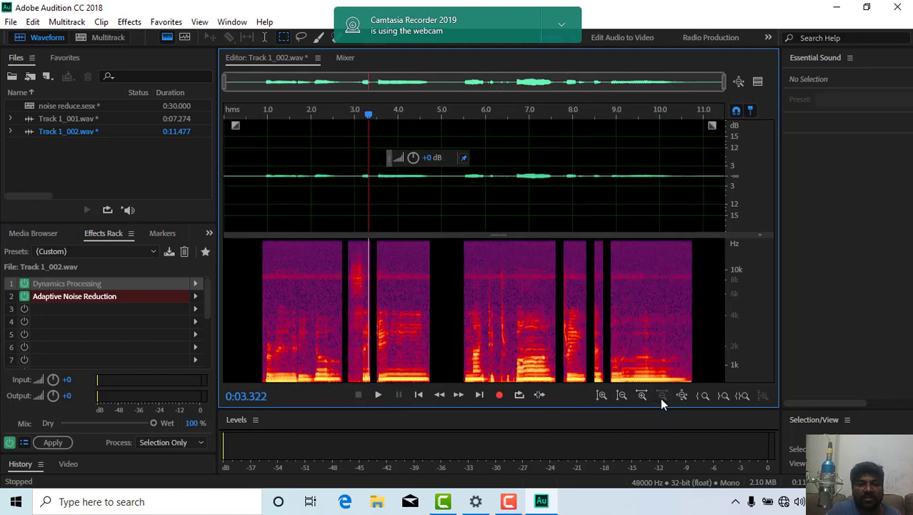
Start a file import and look through the virtua technology full folder for background music
right_click(72, 160)
left_click(118, 198)
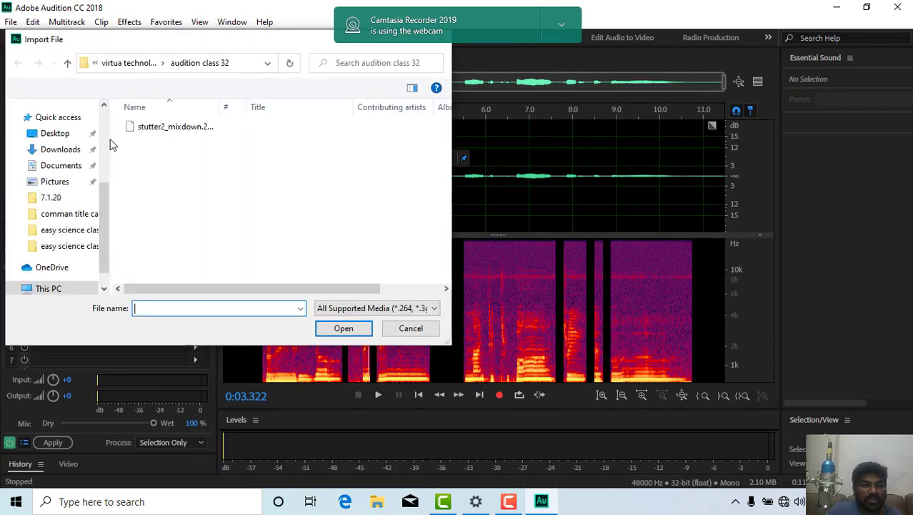
left_click(129, 63)
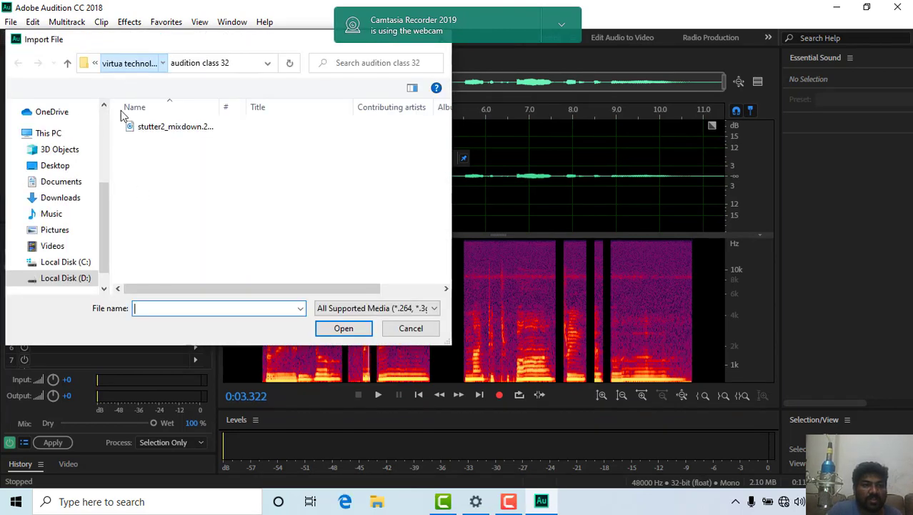
scroll(163, 240, "down", 10)
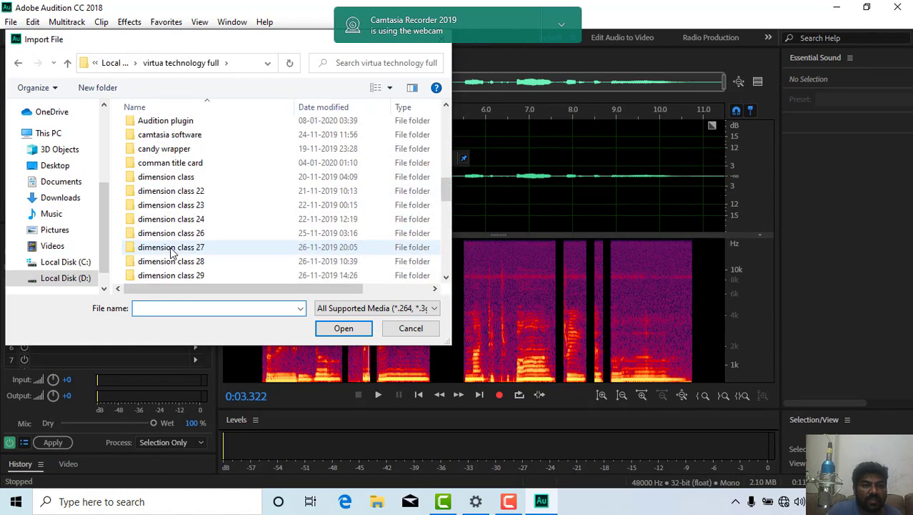
scroll(171, 251, "down", 6)
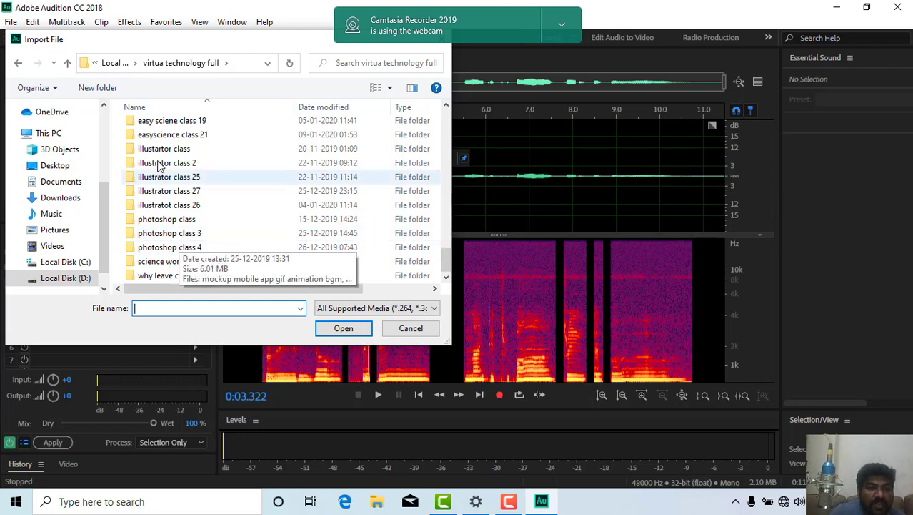
scroll(177, 172, "up", 2)
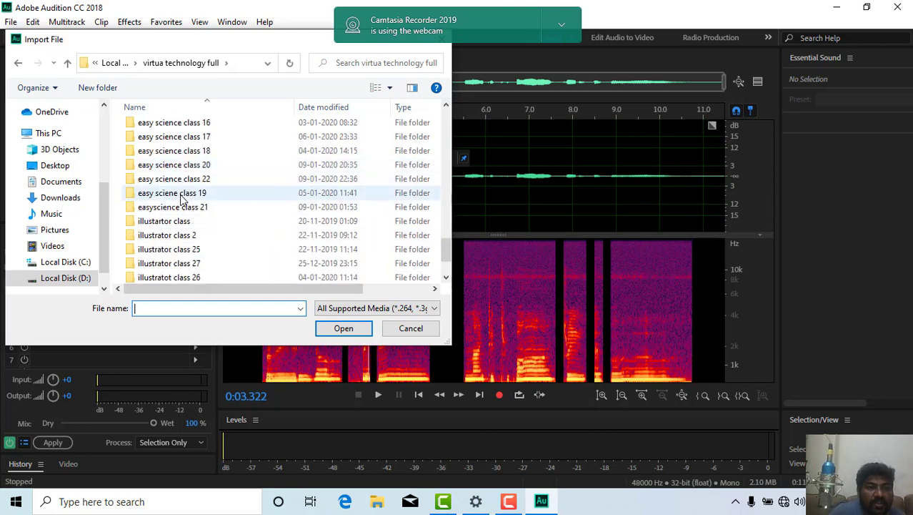
scroll(179, 182, "up", 4)
scroll(182, 199, "up", 4)
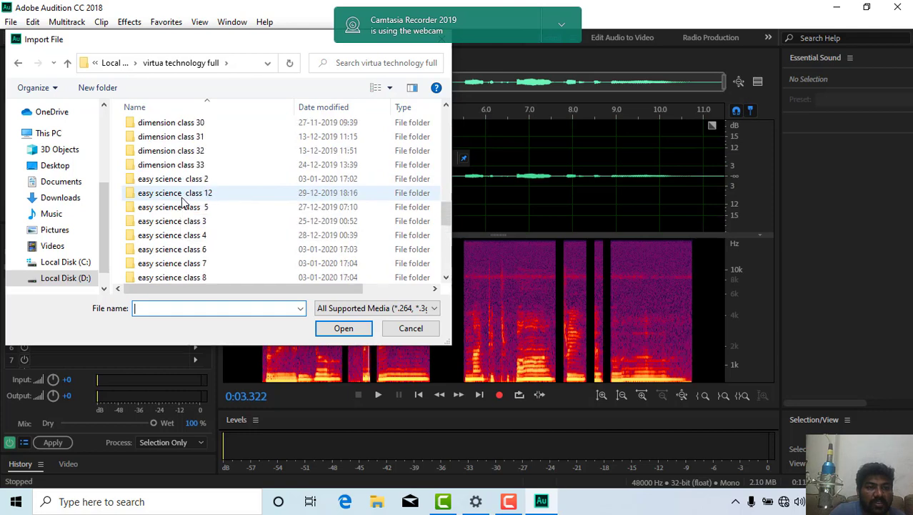
Import the 2017-06-02 Happy Streams MP3 from the templates\bgm music folder on Local Disk (D:)
left_click(113, 63)
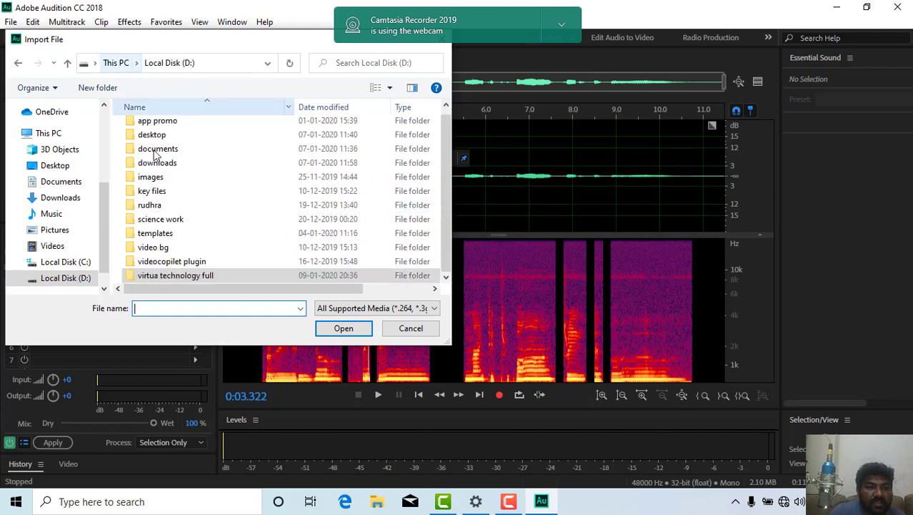
scroll(189, 239, "up", 1)
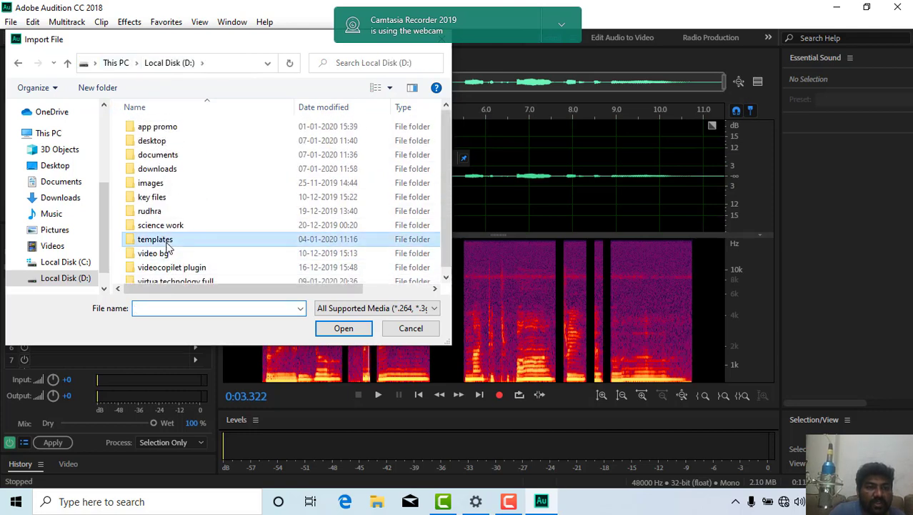
double_click(170, 240)
scroll(184, 215, "down", 1)
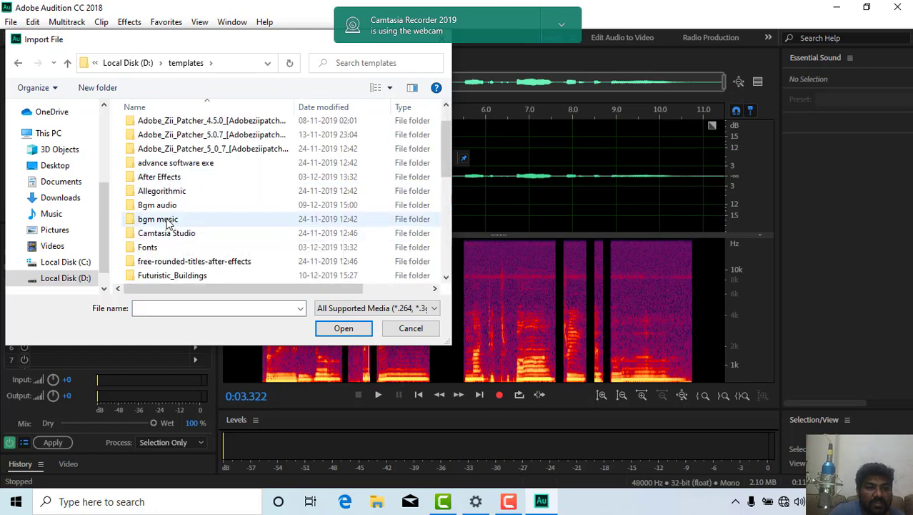
double_click(167, 225)
scroll(165, 215, "down", 1)
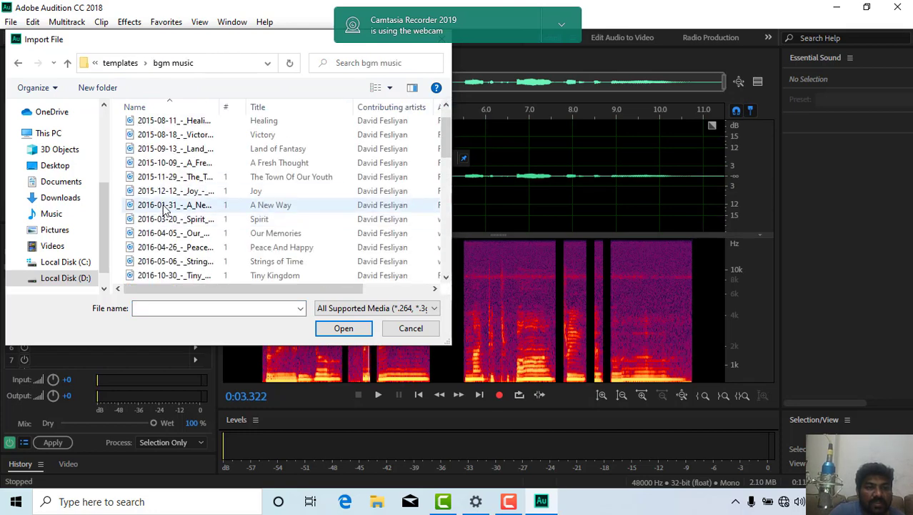
scroll(163, 207, "up", 1)
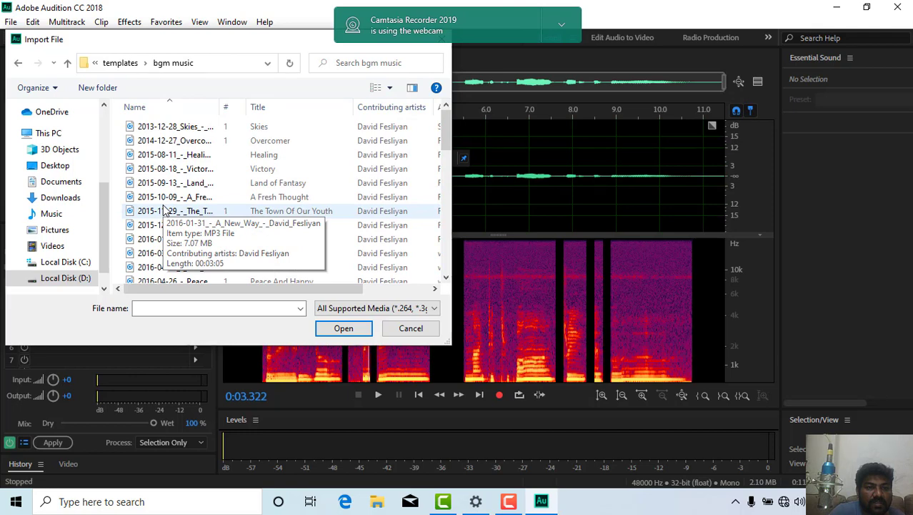
scroll(163, 207, "down", 1)
scroll(163, 207, "down", 2)
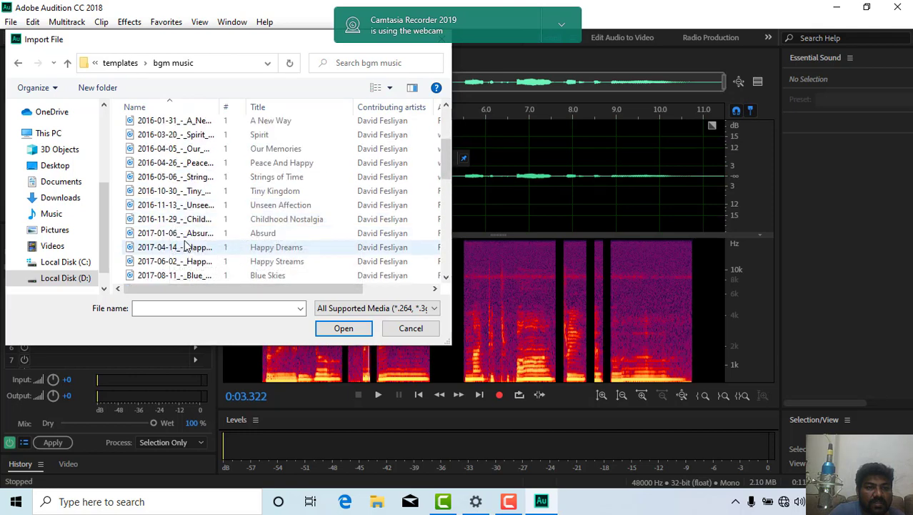
scroll(185, 245, "down", 2)
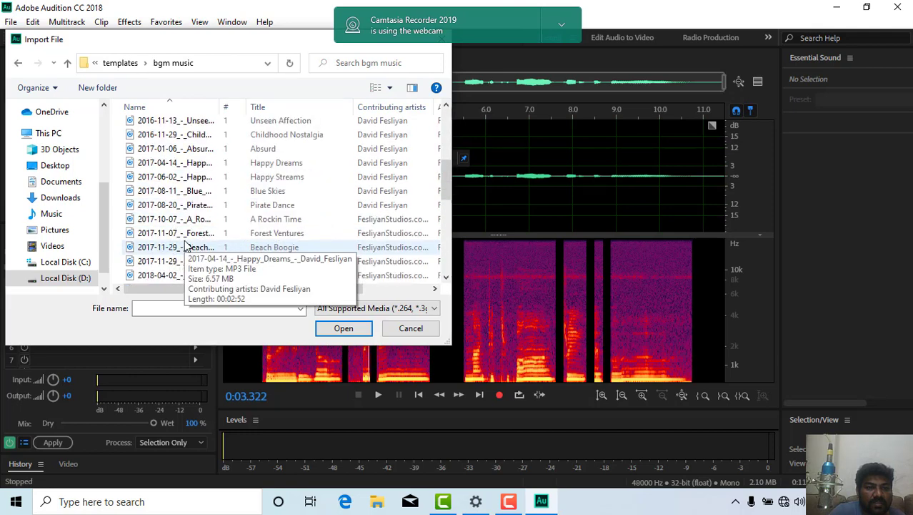
left_click(189, 176)
left_click(343, 328)
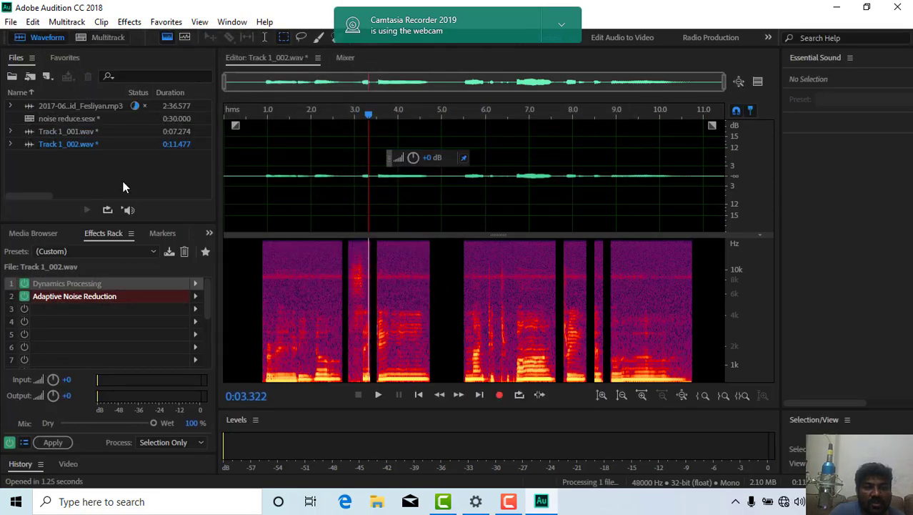
In the multitrack session, delete the Track 1_001 clip and move the Track 1_002 clip to the start of Track 1
left_click(104, 37)
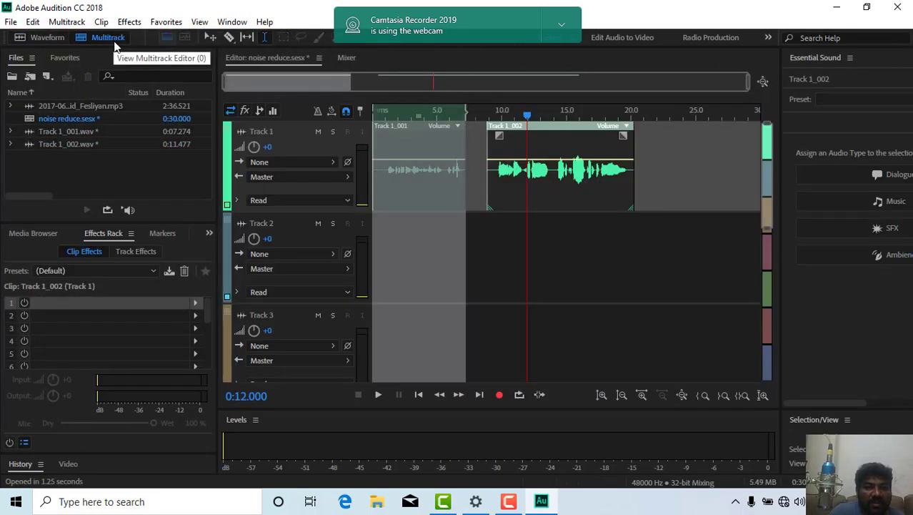
left_click(488, 260)
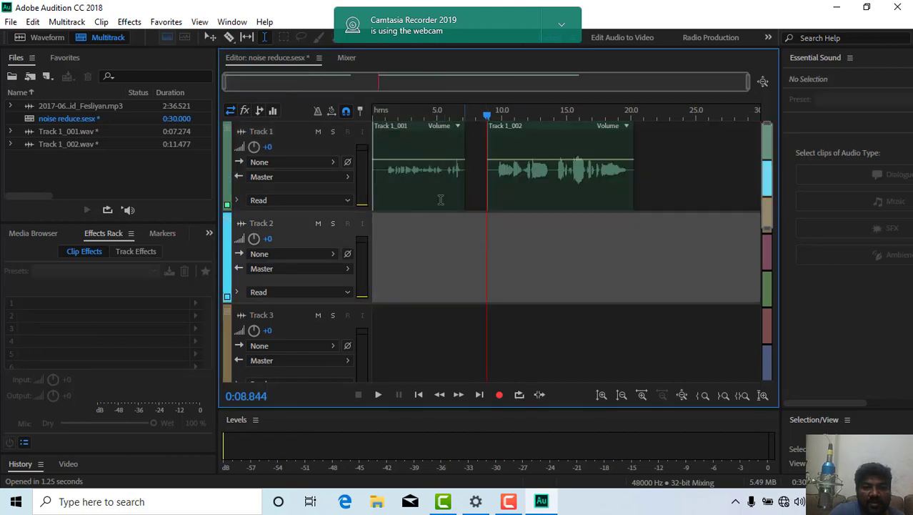
left_click(411, 127)
key("Delete")
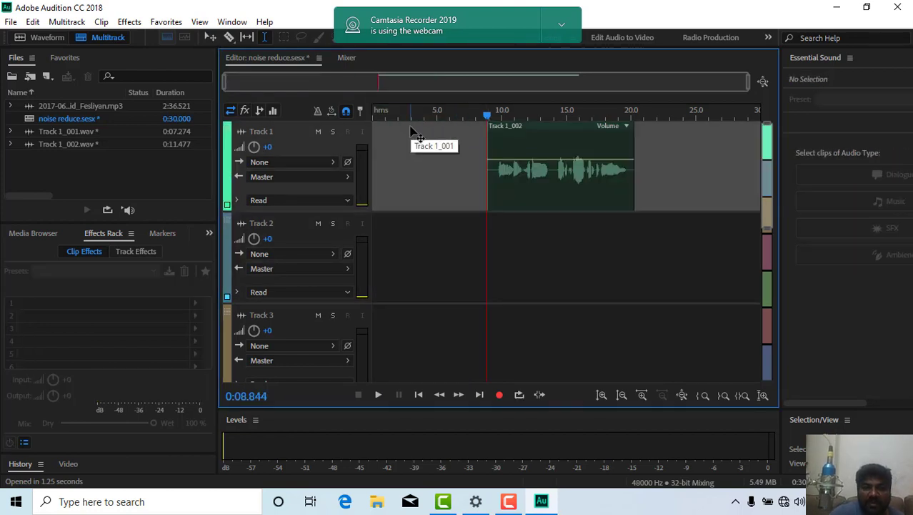
left_click_drag(527, 137, 412, 137)
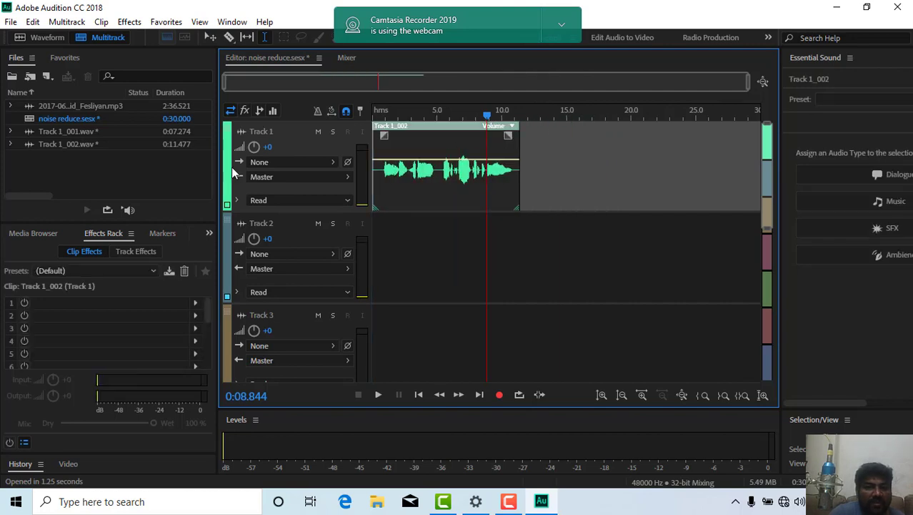
Place the Happy Streams music at the start of Track 2, accepting a copy conformed to the session's sample rate
left_click(48, 106)
left_click_drag(446, 281, 399, 293)
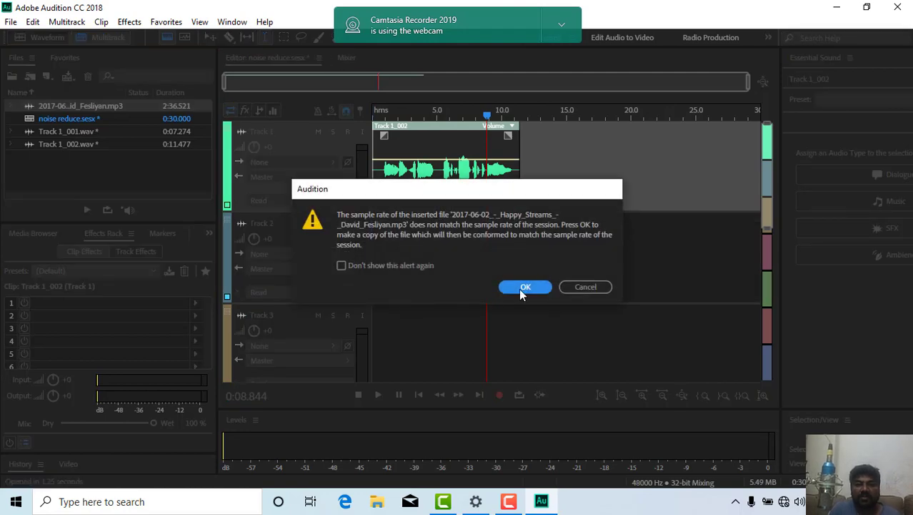
left_click(524, 287)
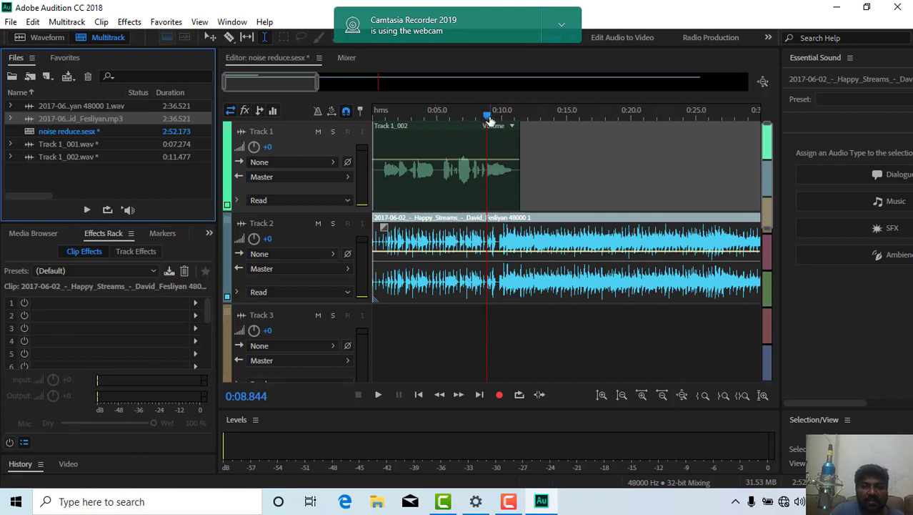
Play the voice and music mix from the session's start and again around the 0:10 mark, where the music changes
left_click_drag(489, 118, 372, 114)
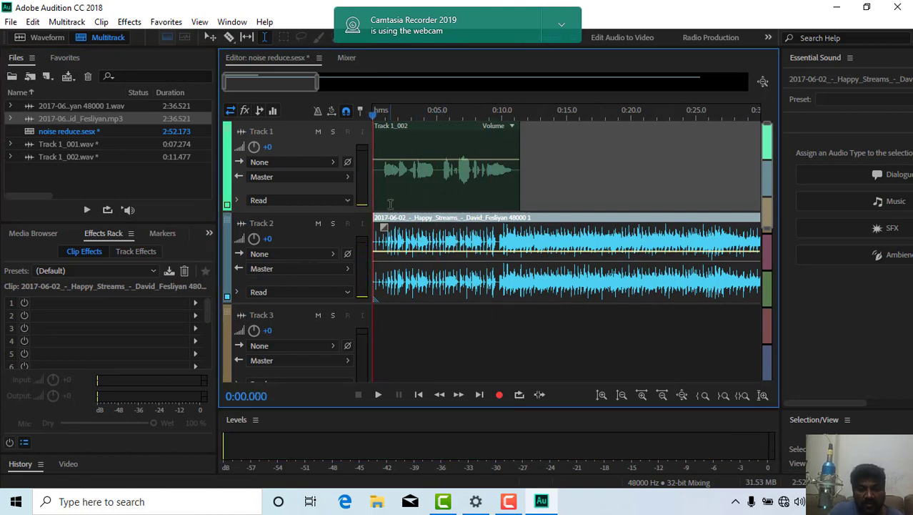
key("space")
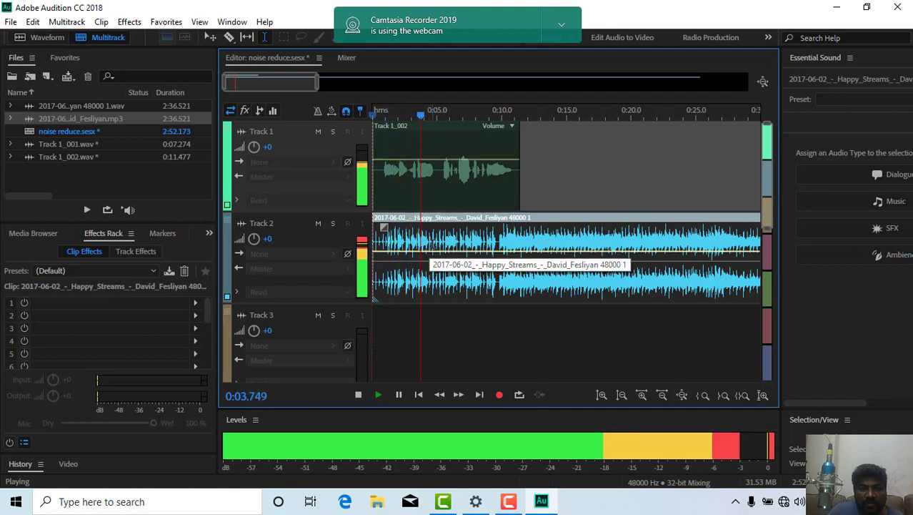
key("space")
left_click(500, 239)
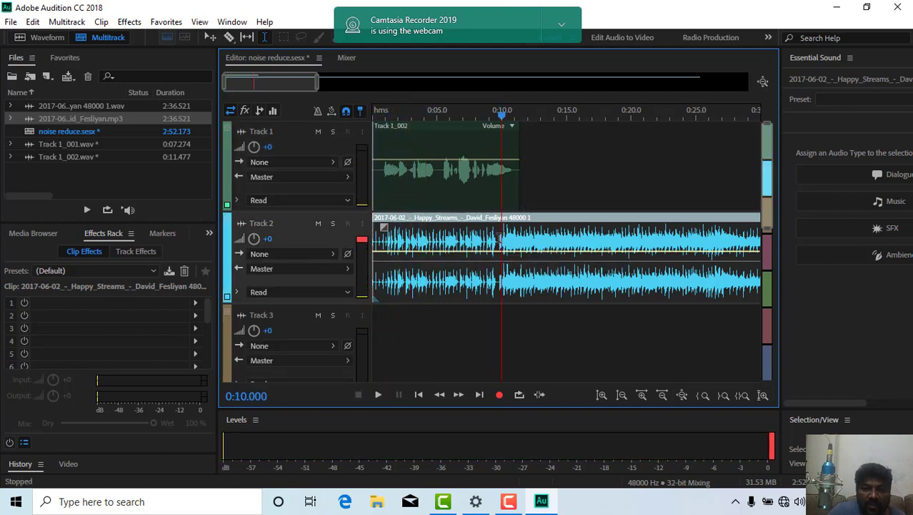
left_click_drag(502, 115, 499, 113)
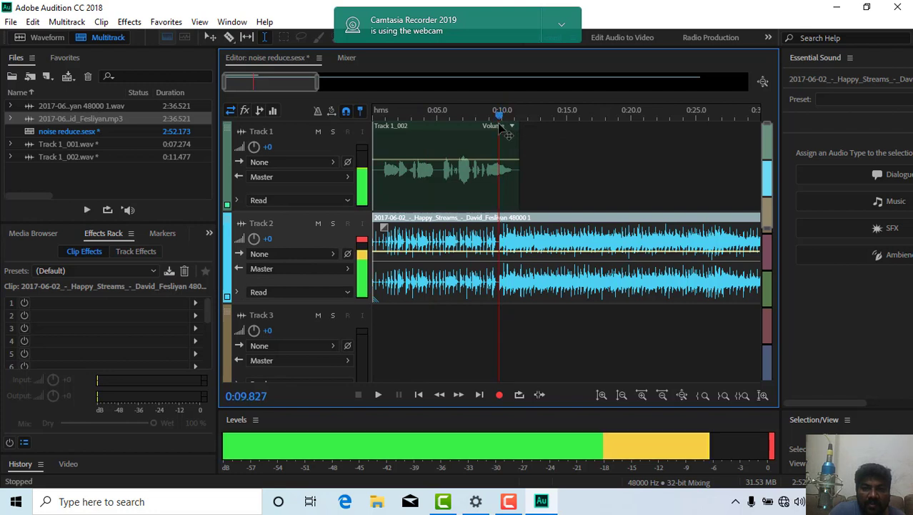
key("space")
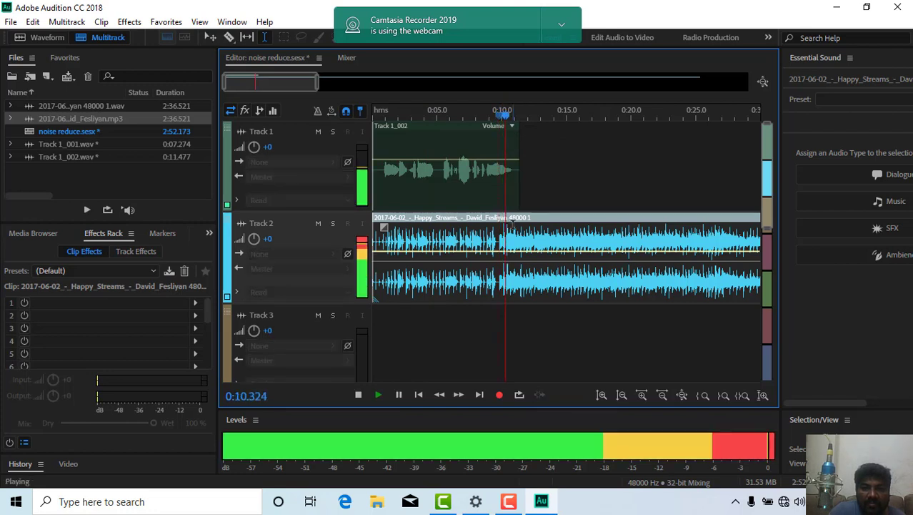
key("space")
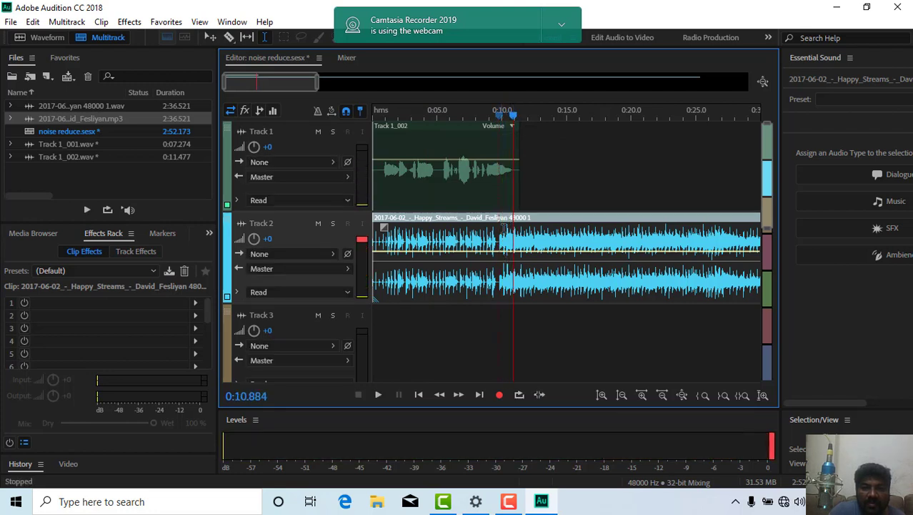
left_click_drag(513, 116, 422, 113)
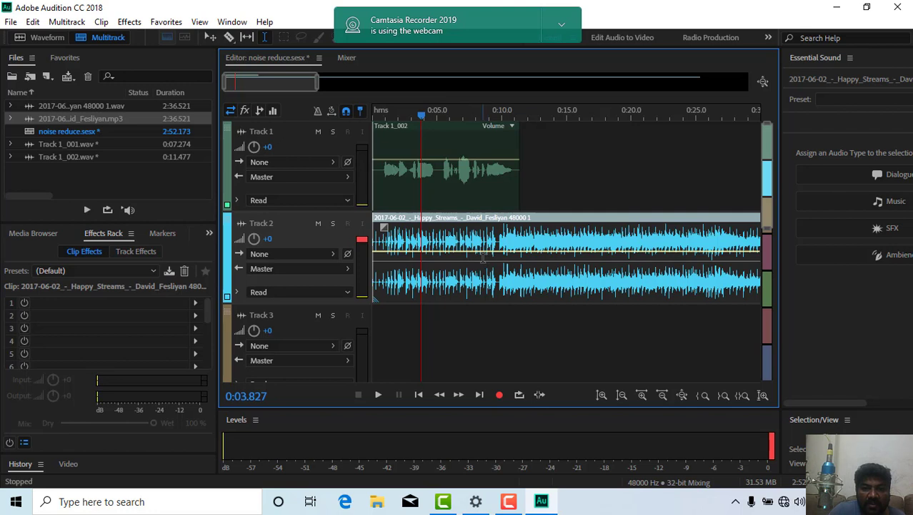
Mark the Track 2 music from about 0:02.4 to 0:08.5, try a ripple delete of the selected clips, and undo it
left_click_drag(483, 258, 403, 273)
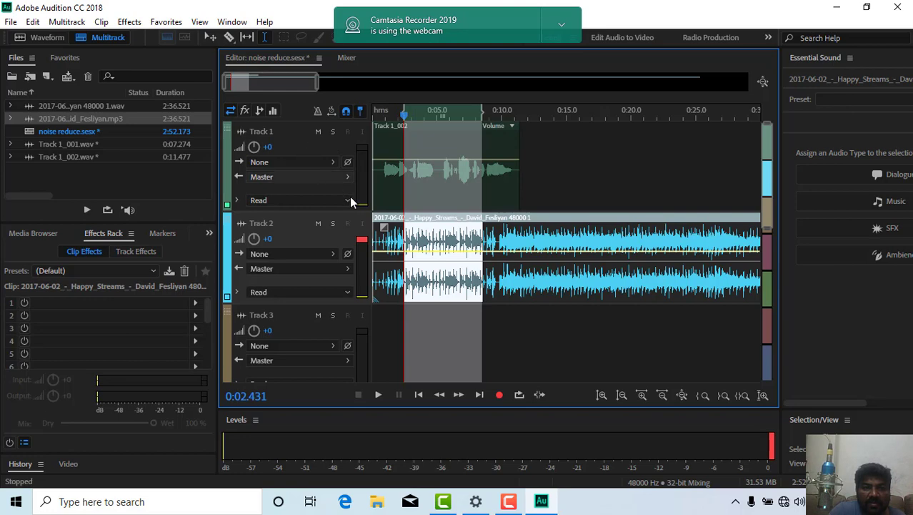
right_click(461, 263)
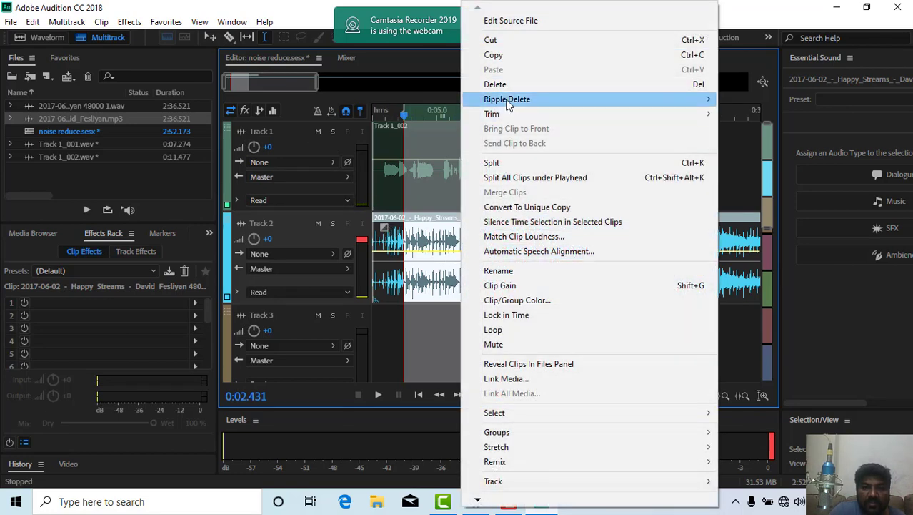
mouse_move(507, 104)
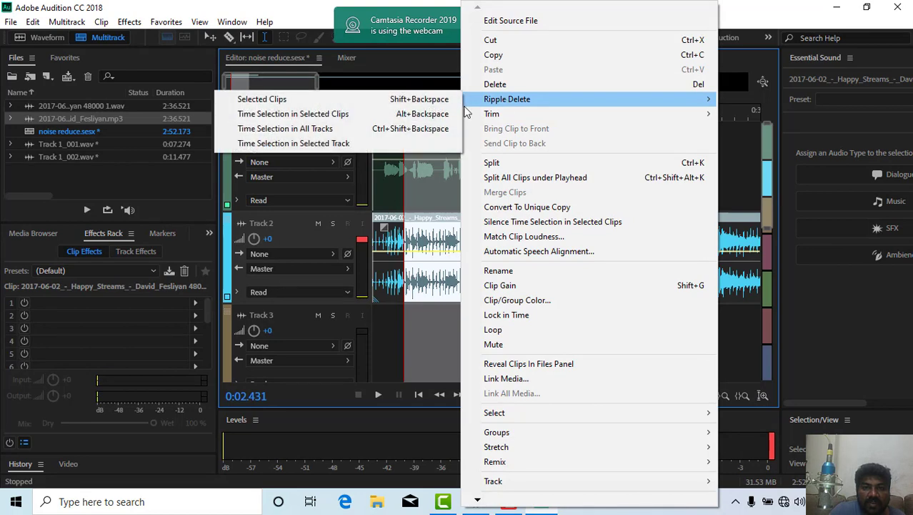
left_click(326, 100)
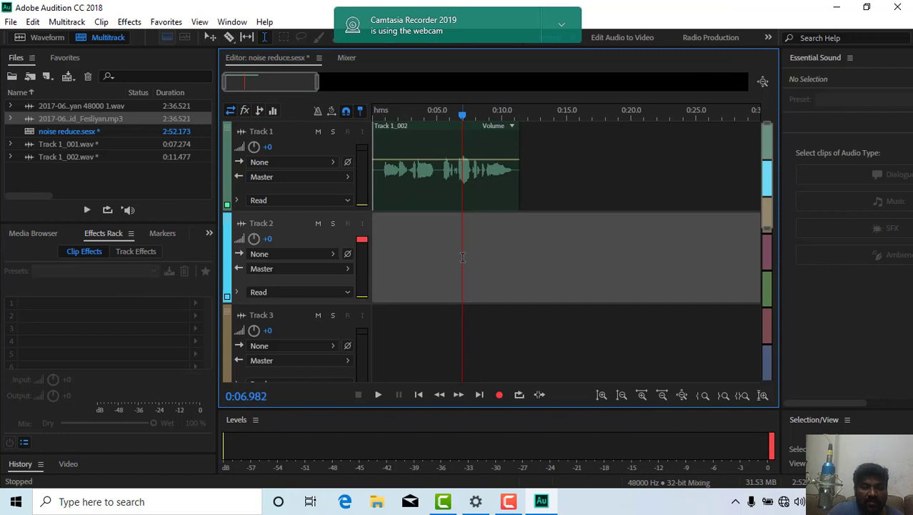
key("ctrl+z")
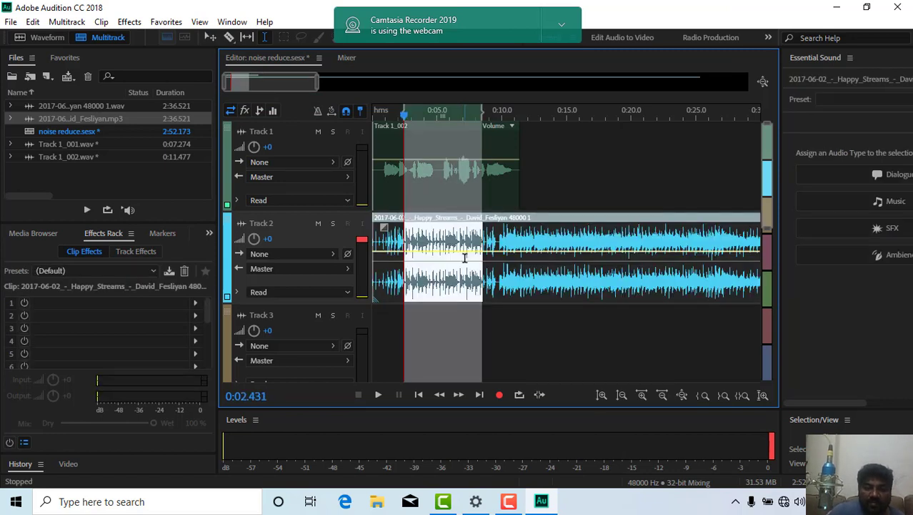
Delete the marked stretch of Track 2 music and move the remaining part back against the opening clip to close the gap
key("Delete")
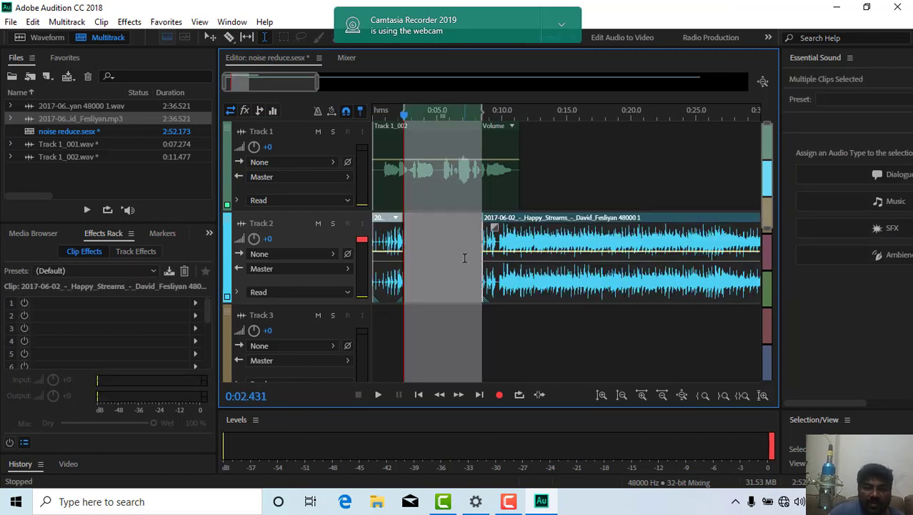
left_click(448, 224)
left_click_drag(495, 228, 417, 228)
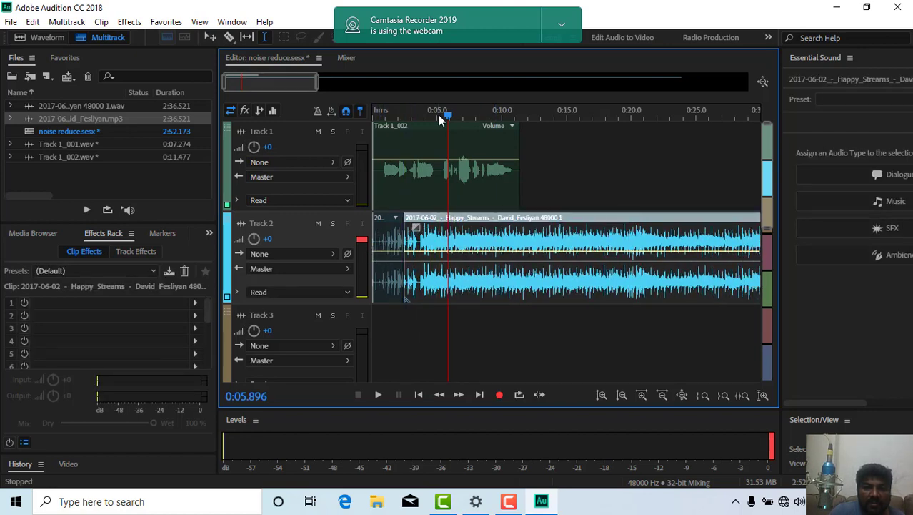
Play the session from the start to check the join between the two music clips
left_click_drag(438, 114, 376, 136)
key("space")
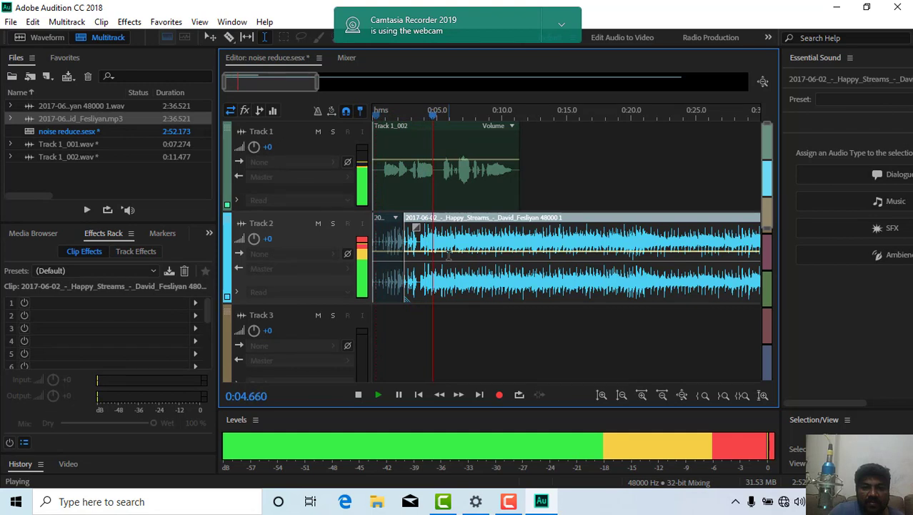
key("space")
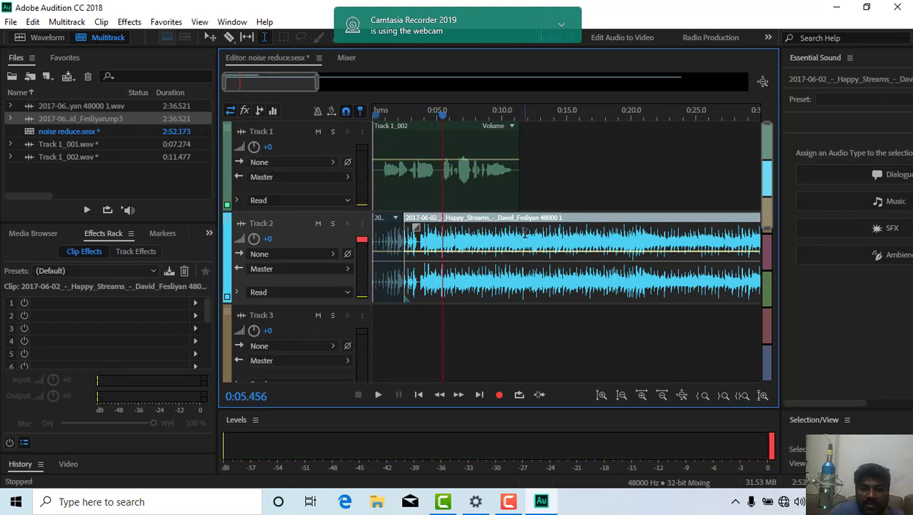
Delete the Track 2 music from the end of the voice clip at 0:11.477 to about 1:02.6
left_click_drag(521, 236, 599, 259)
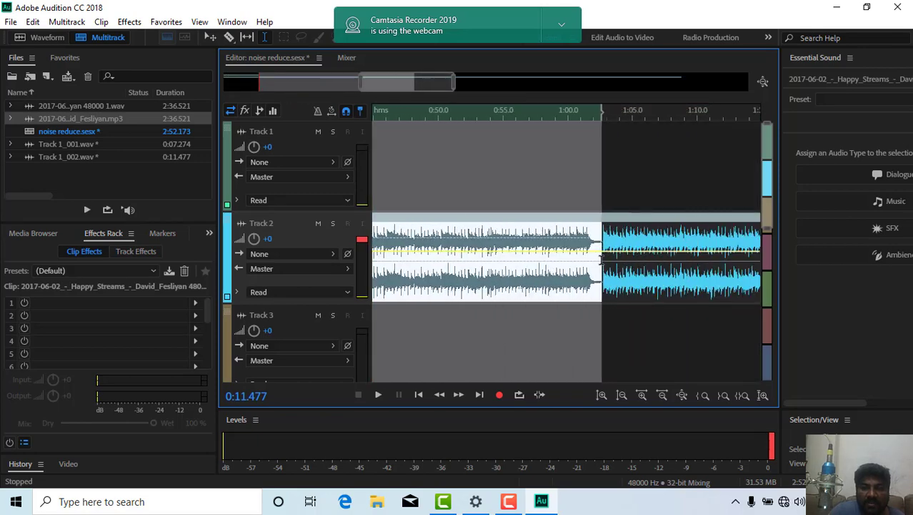
key("Delete")
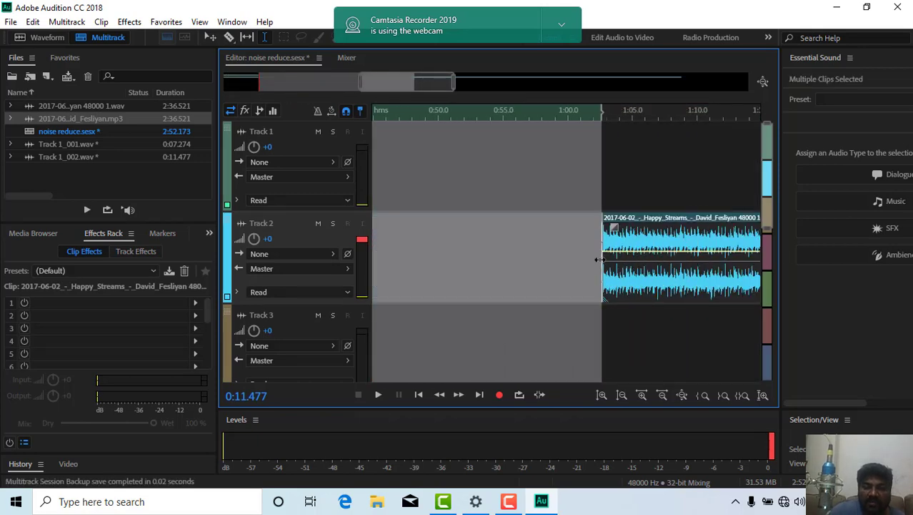
Try to delete the leftover music clip after about 1:02.6 on Track 2, then undo that deletion
left_click(653, 223)
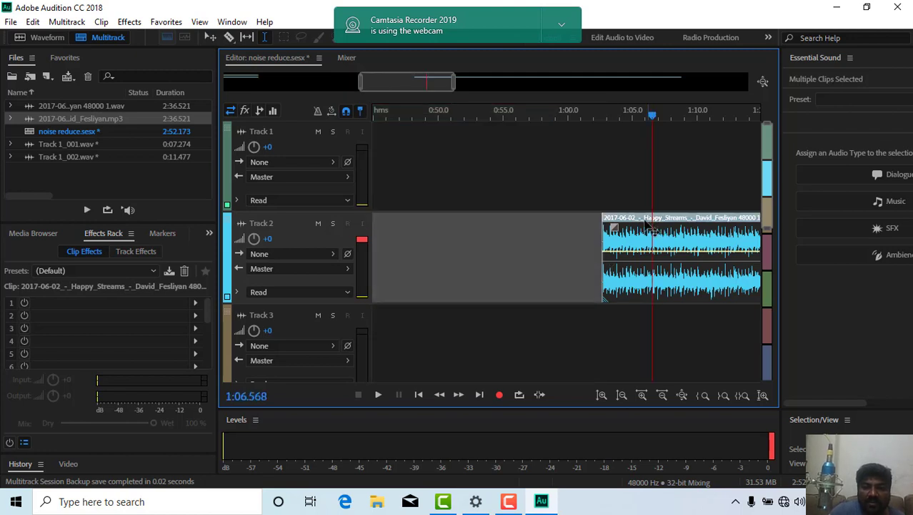
key("Delete")
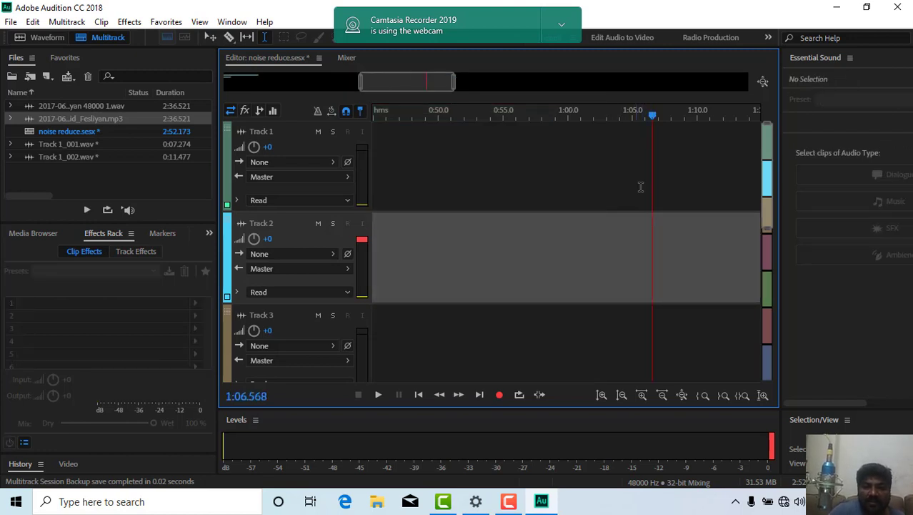
key("Home")
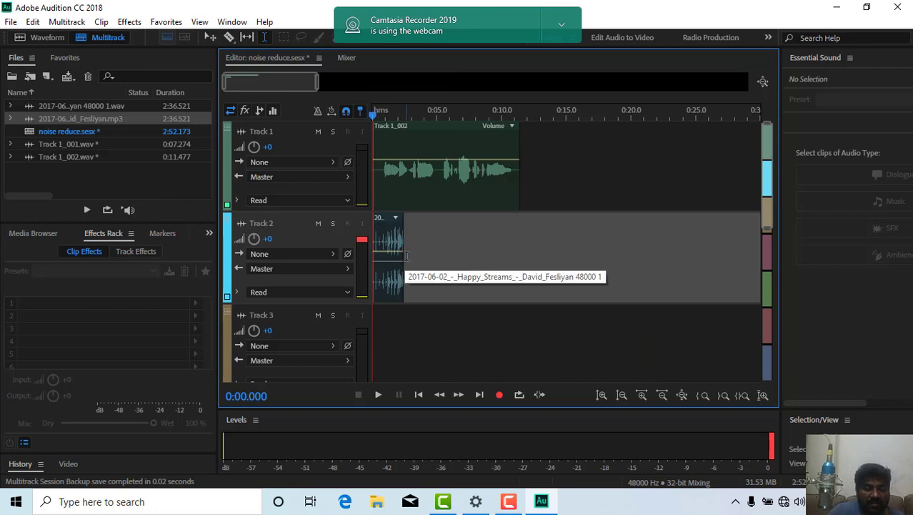
key("ctrl+z")
left_click(546, 264)
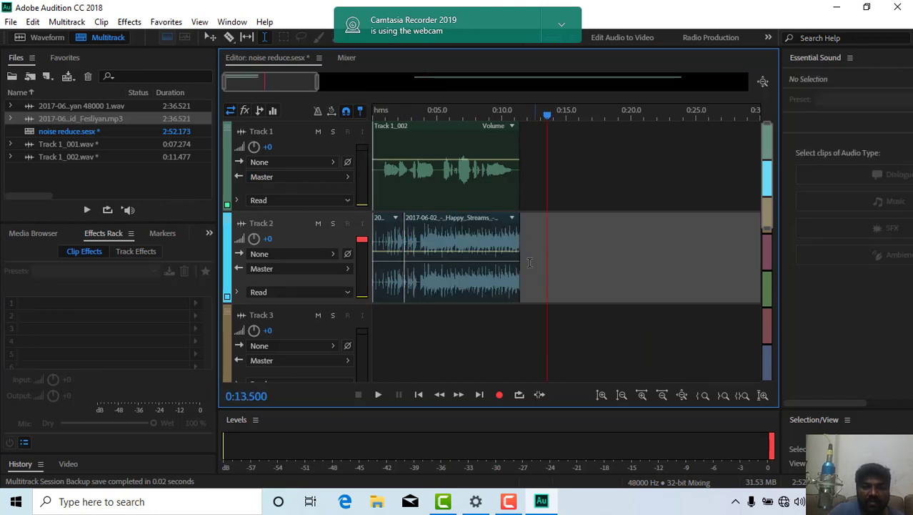
Add a fade-out to the end of the second music clip on Track 2, starting at about 0:09.5
left_click(511, 247)
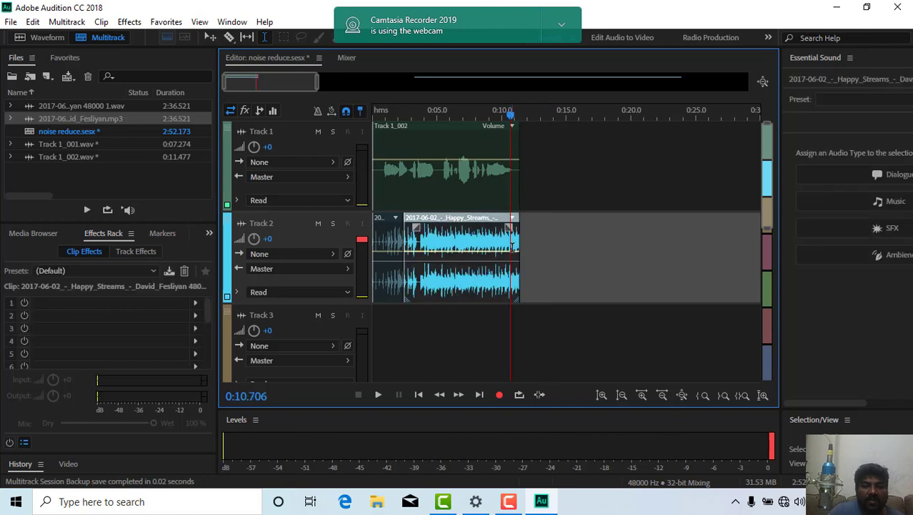
left_click_drag(510, 228, 484, 228)
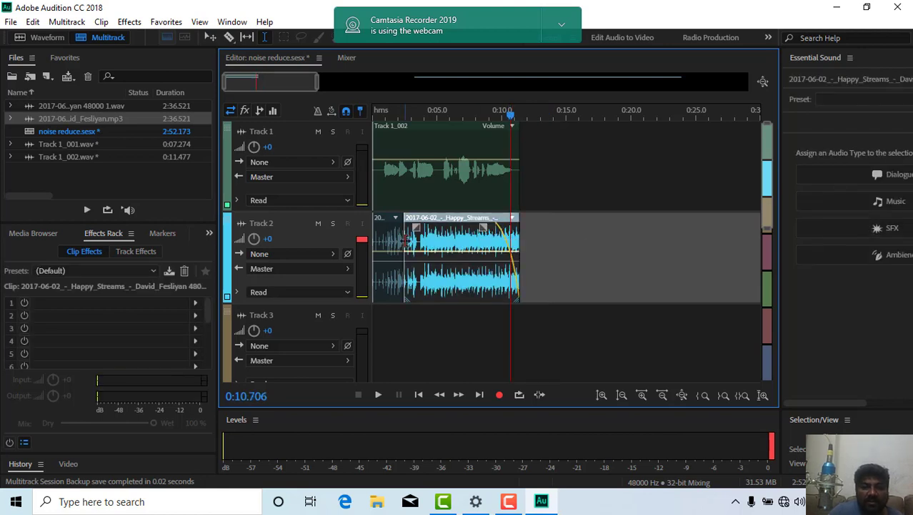
Add a short fade-in of about 0.3 s to the start of the opening music clip on Track 2
left_click(384, 232)
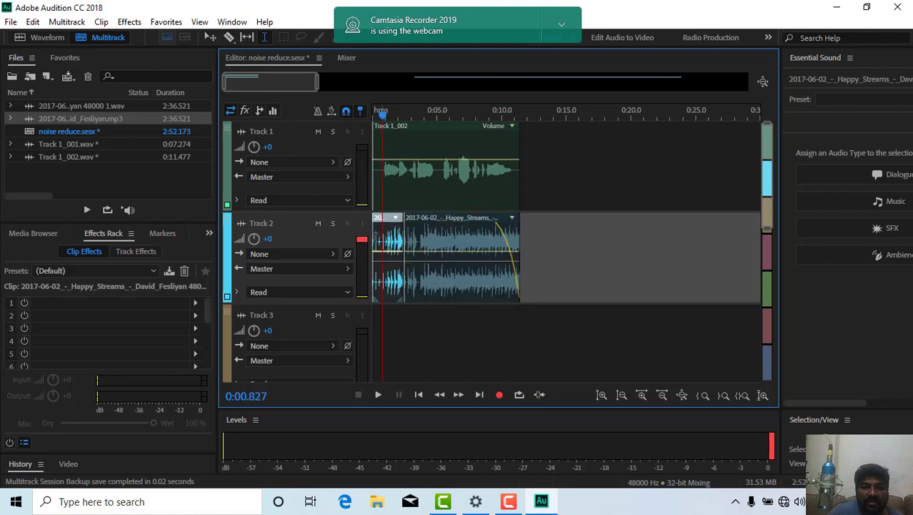
left_click(386, 233)
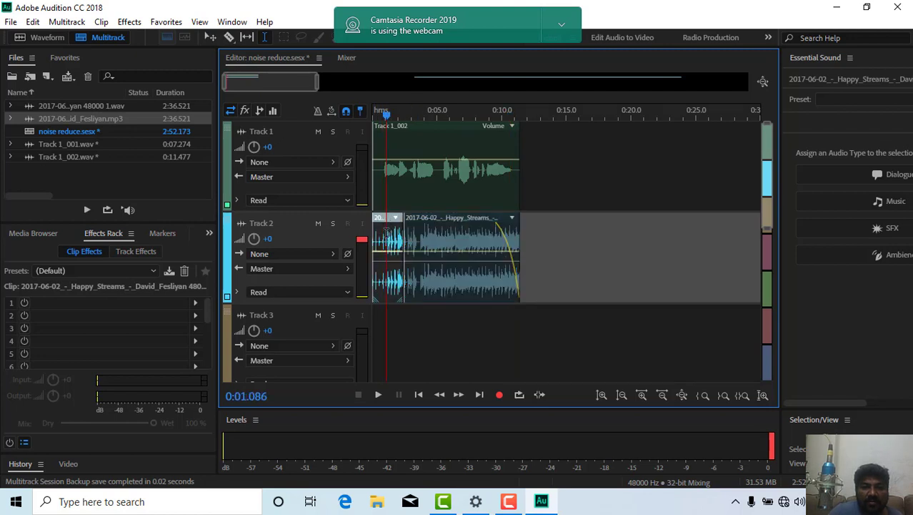
left_click(394, 239)
left_click(380, 275)
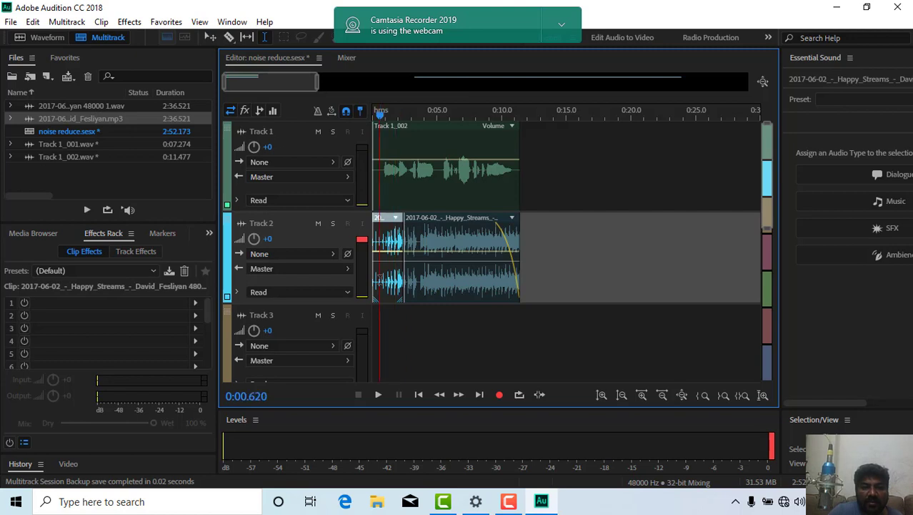
left_click(420, 228)
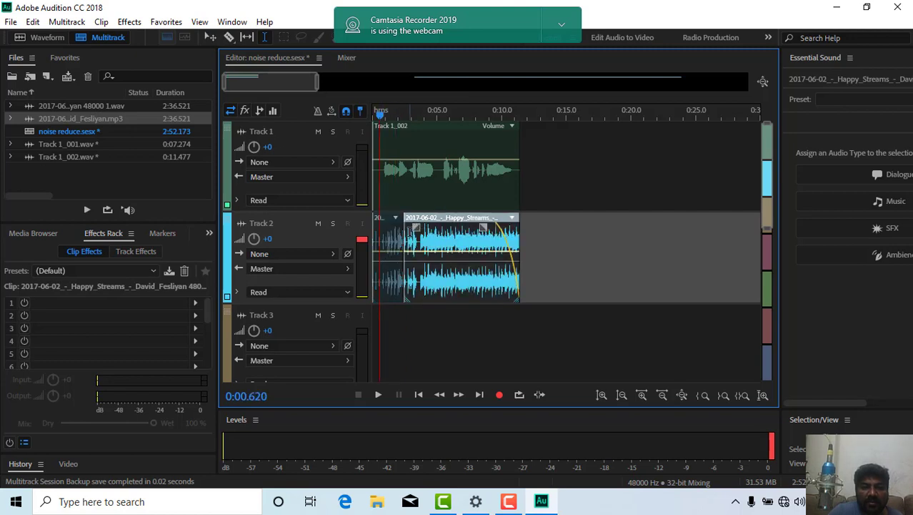
left_click(382, 221)
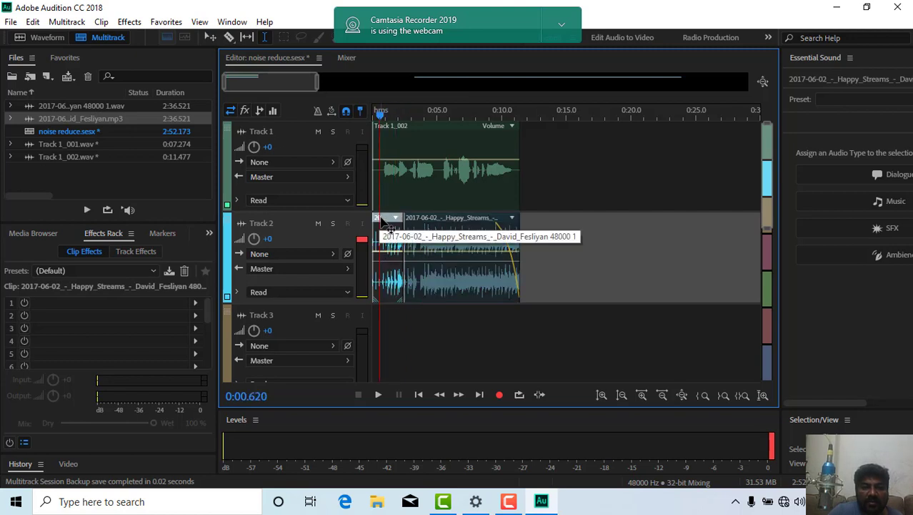
left_click(642, 395)
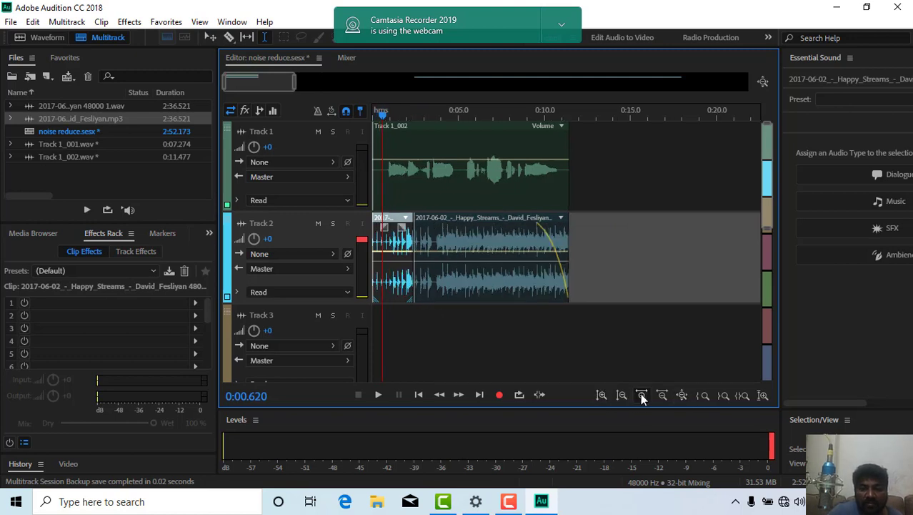
left_click(642, 395)
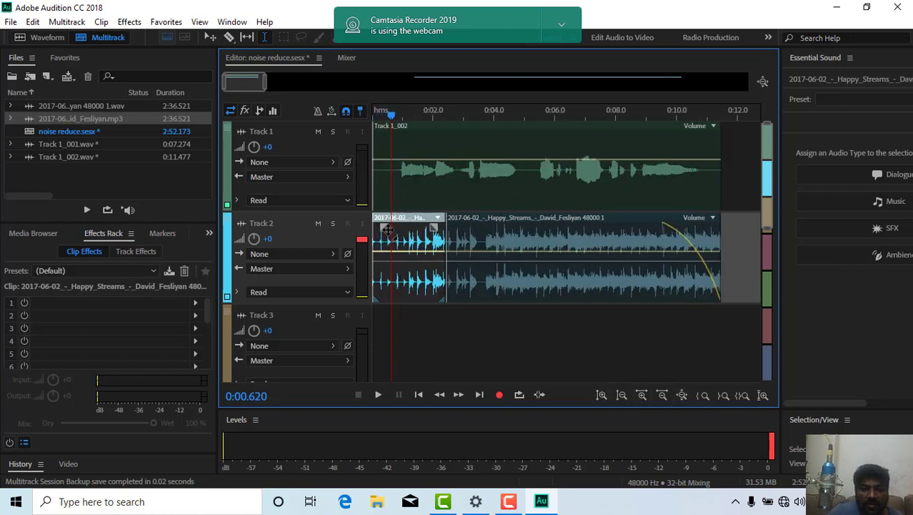
left_click_drag(387, 229, 398, 233)
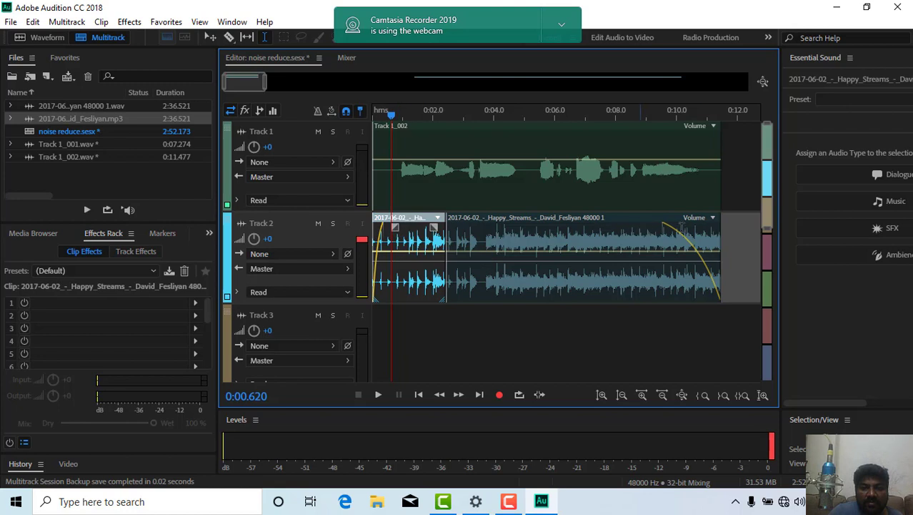
Shorten the second music clip's fade-out so it starts at about 0:10, and return the playhead to the session's start
left_click(691, 223)
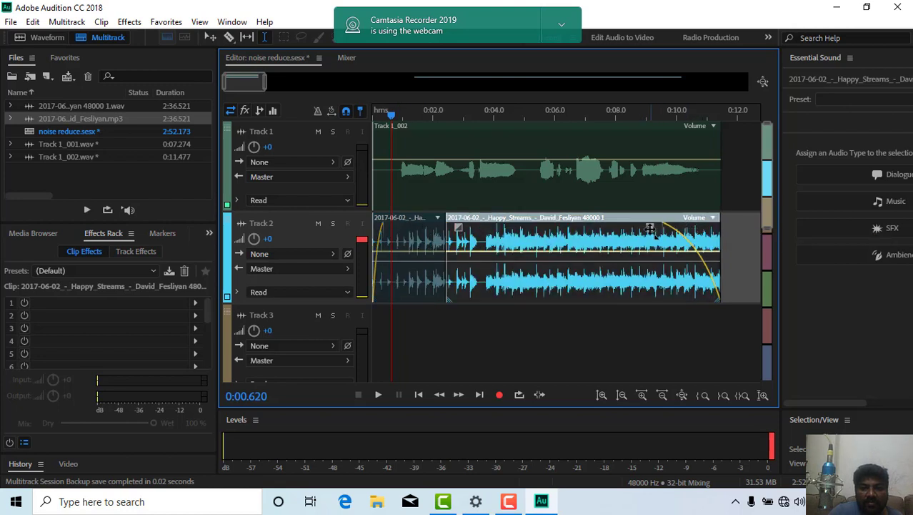
left_click_drag(651, 229, 665, 229)
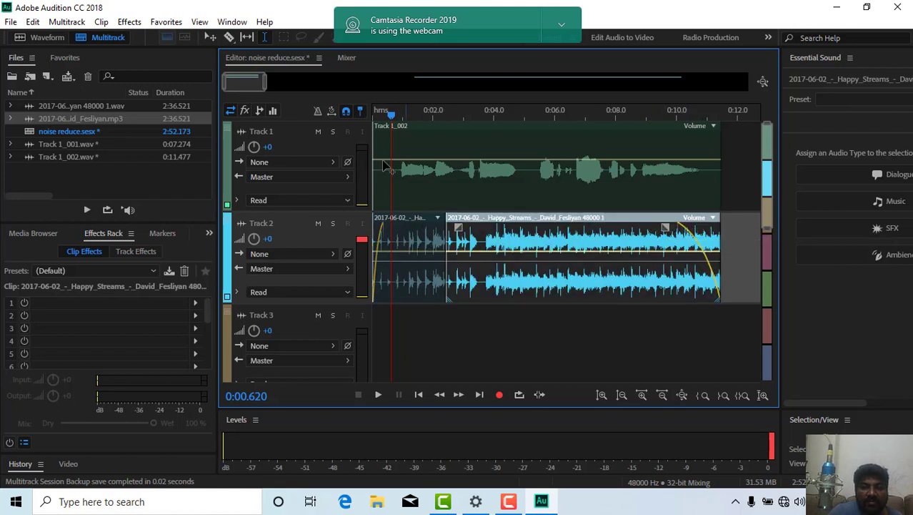
key("space")
key("space")
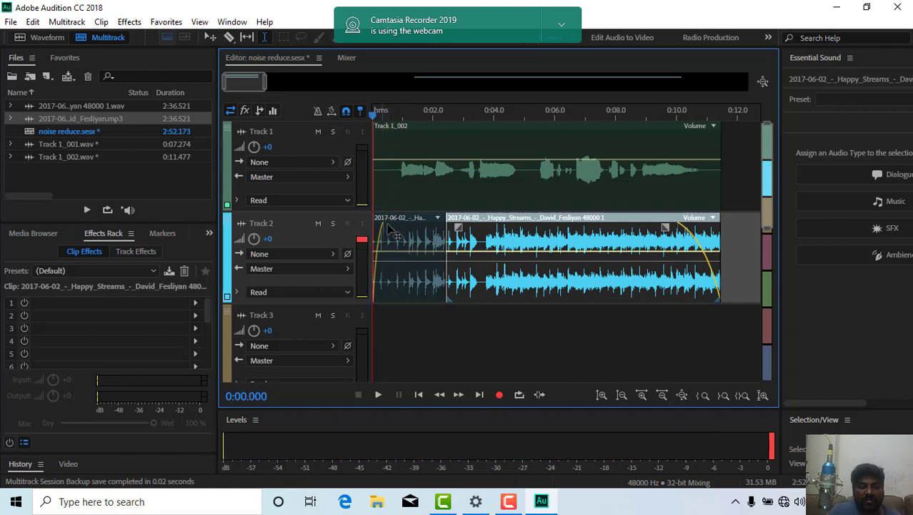
Play the opening of the voice and music mix, then return the playhead to the session's start
key("space")
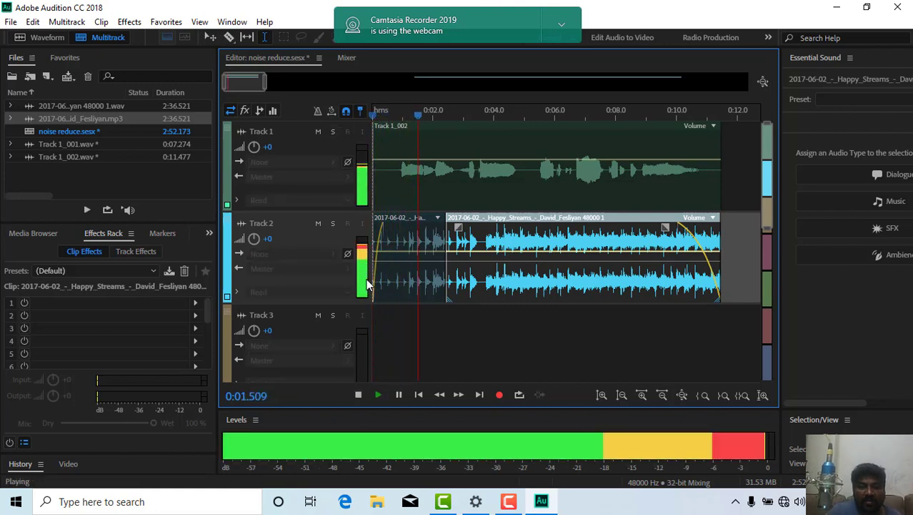
key("space")
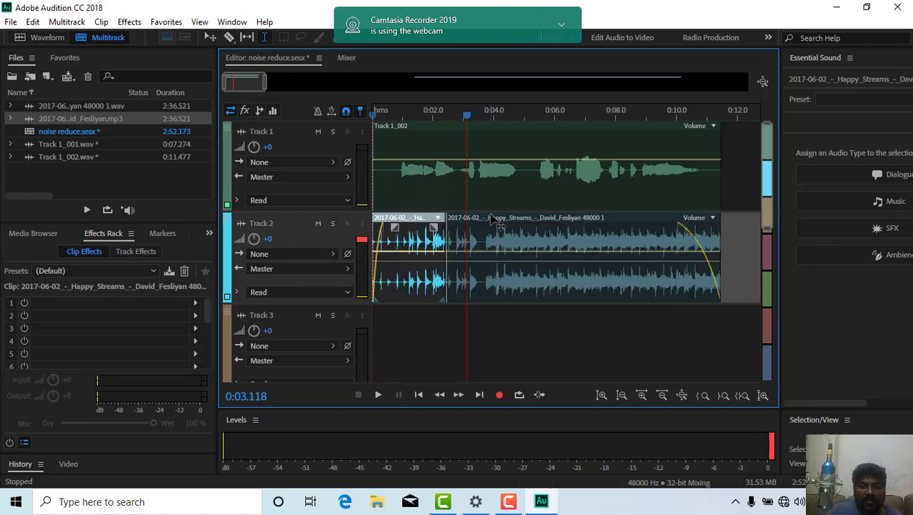
left_click(425, 221)
left_click_drag(732, 227, 600, 298)
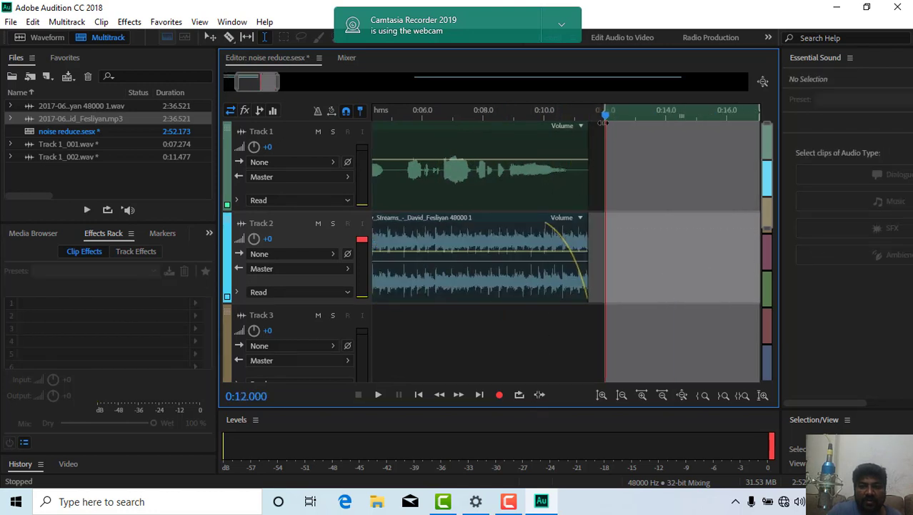
key("Home")
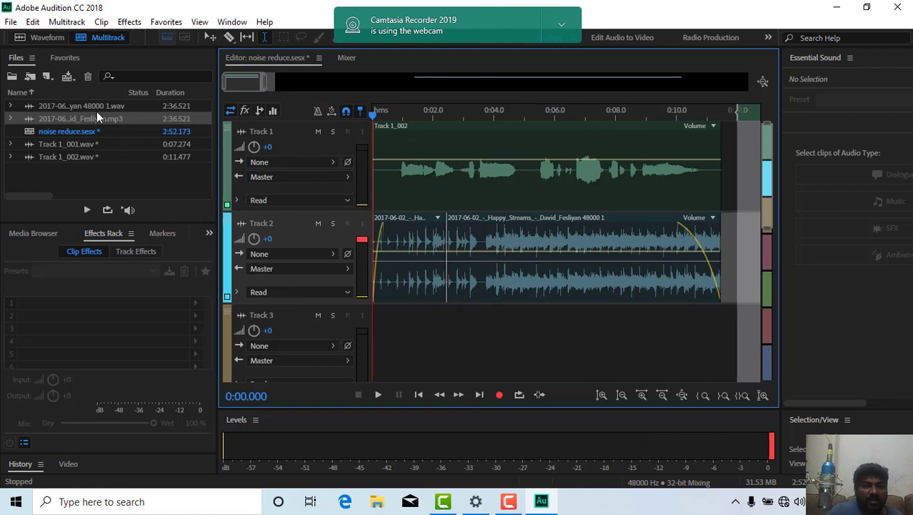
Select both music clips on Track 2 with the Move tool and lower their clip gain to -18.9 dB
left_click(210, 37)
left_click(405, 227)
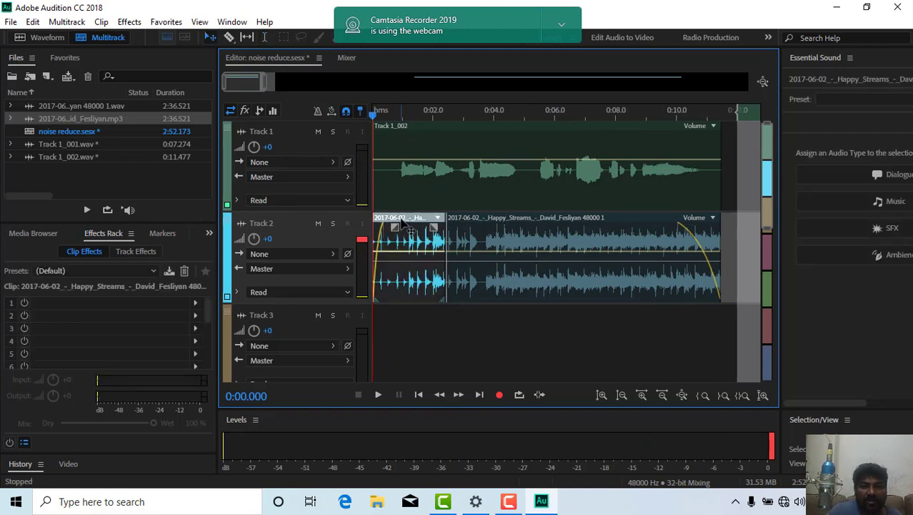
left_click(478, 222)
left_click(429, 227)
left_click(475, 221, "ctrl")
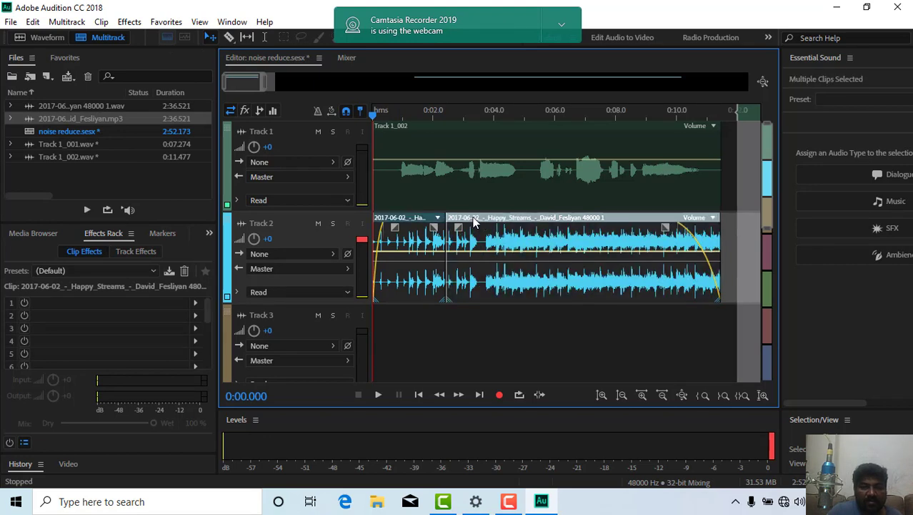
left_click(419, 219, "ctrl")
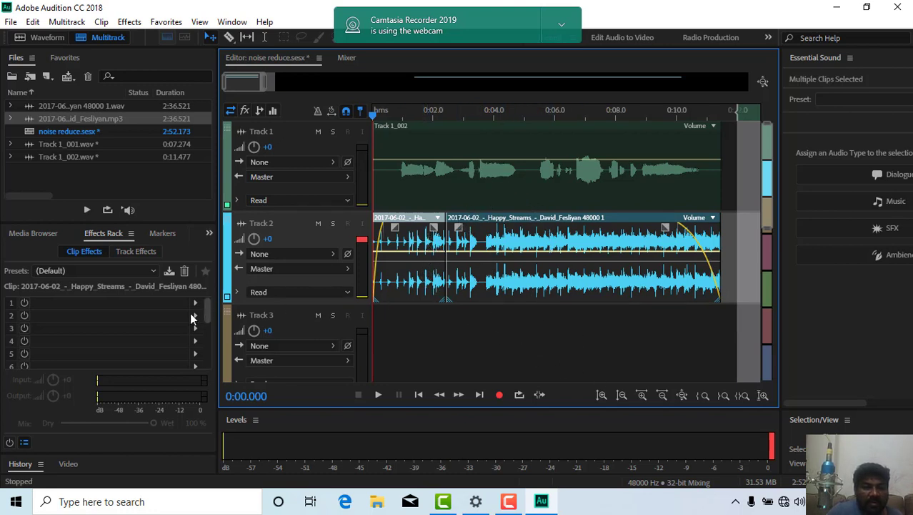
right_click(478, 251)
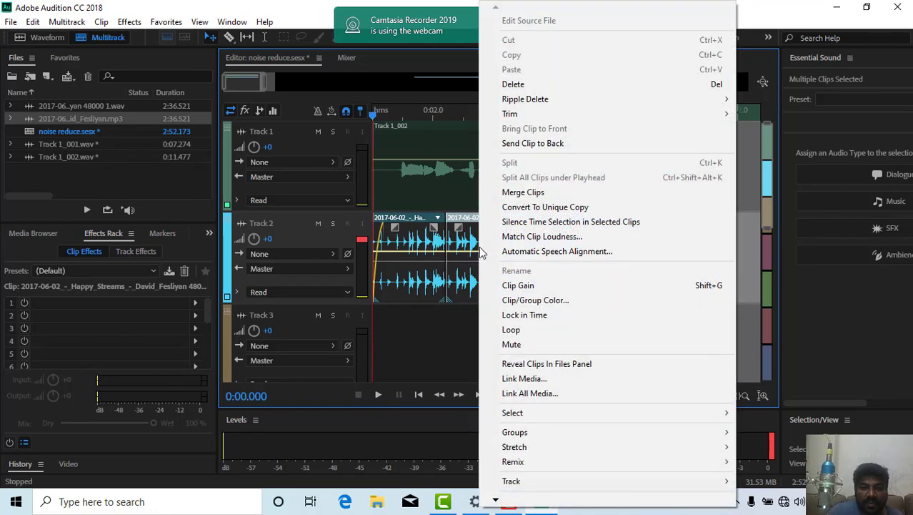
left_click(524, 285)
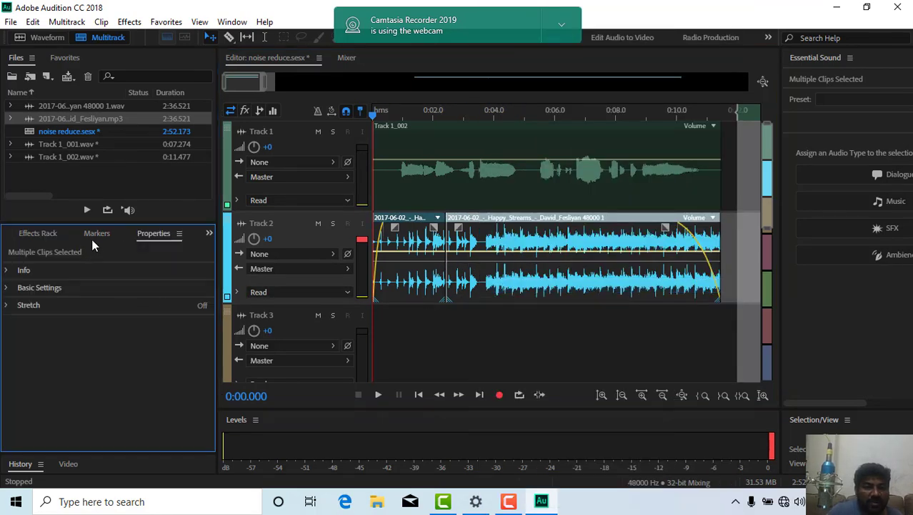
left_click(39, 233)
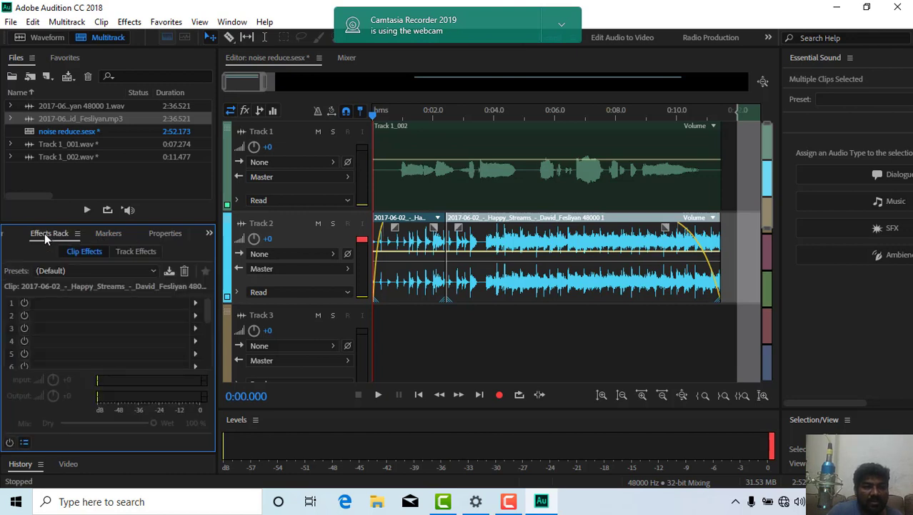
left_click(104, 232)
left_click(162, 233)
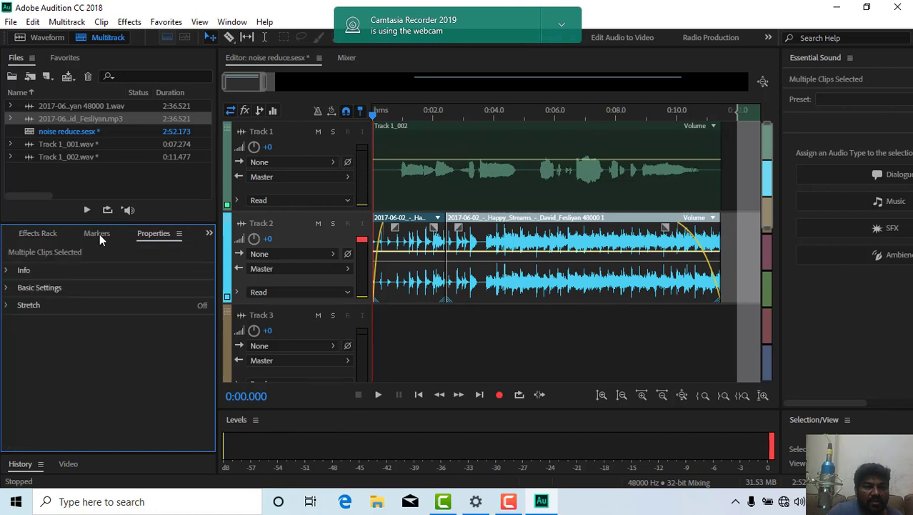
left_click(7, 270)
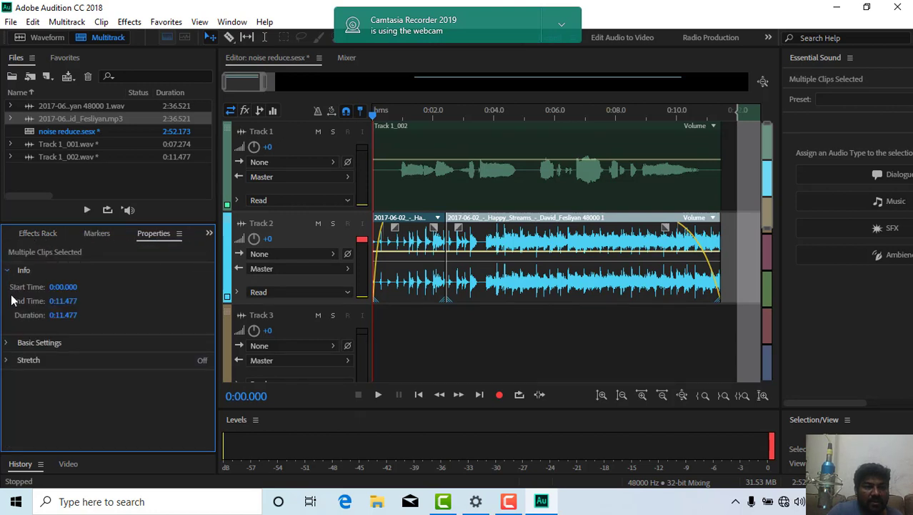
left_click(6, 342)
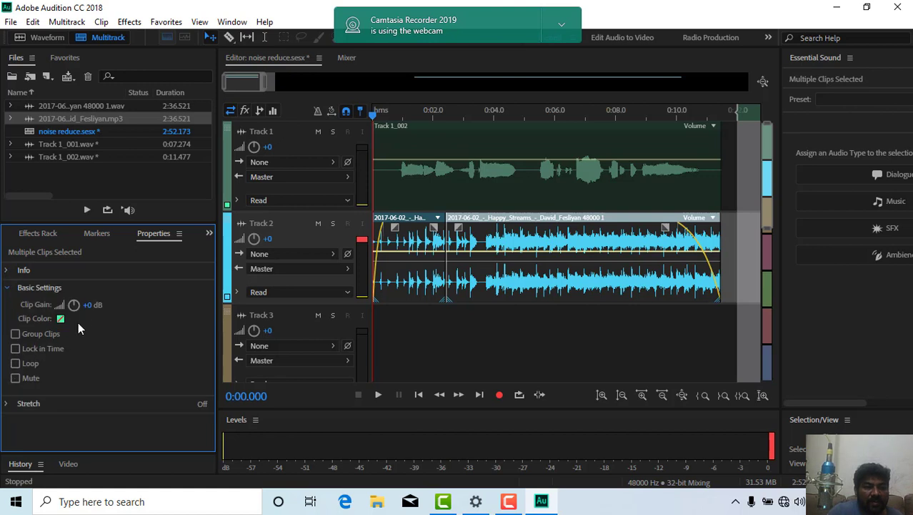
left_click_drag(88, 308, 58, 304)
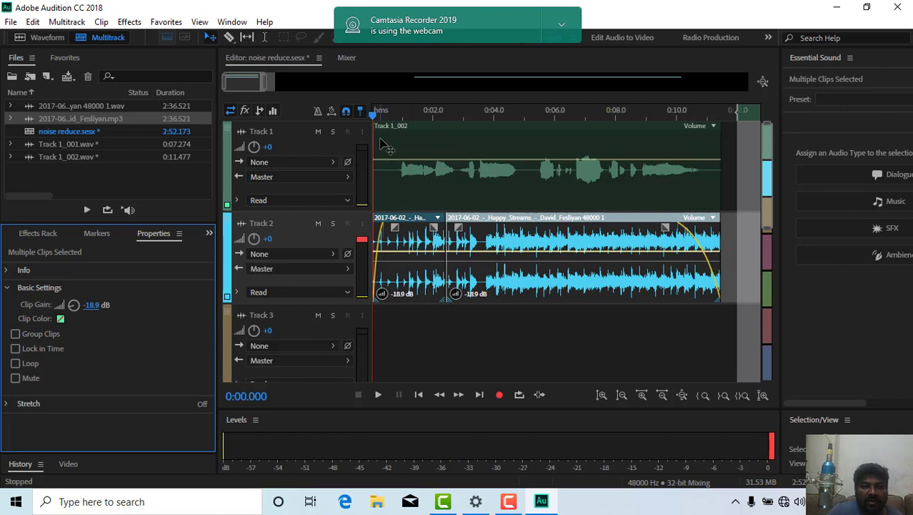
Play the mix, then extend the second music clip's start back to about 0:01.2 so it crossfades with the opening clip
key("space")
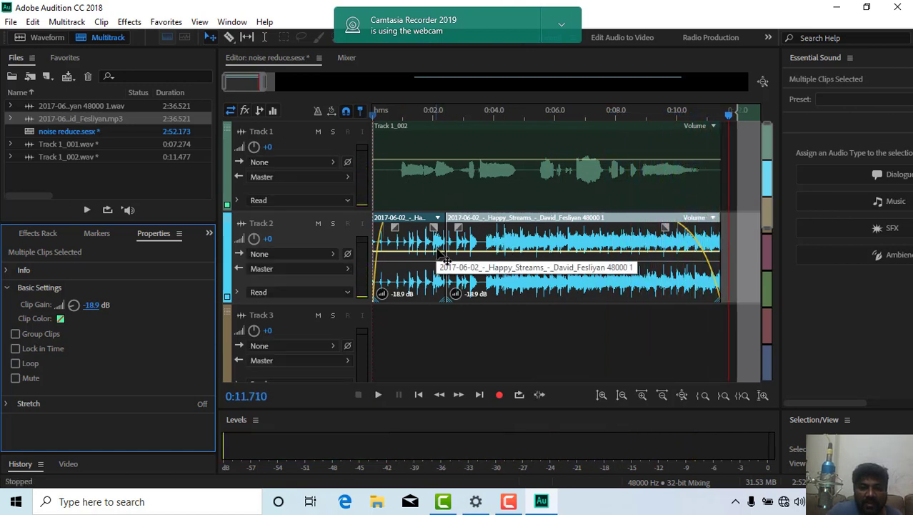
left_click_drag(446, 249, 406, 252)
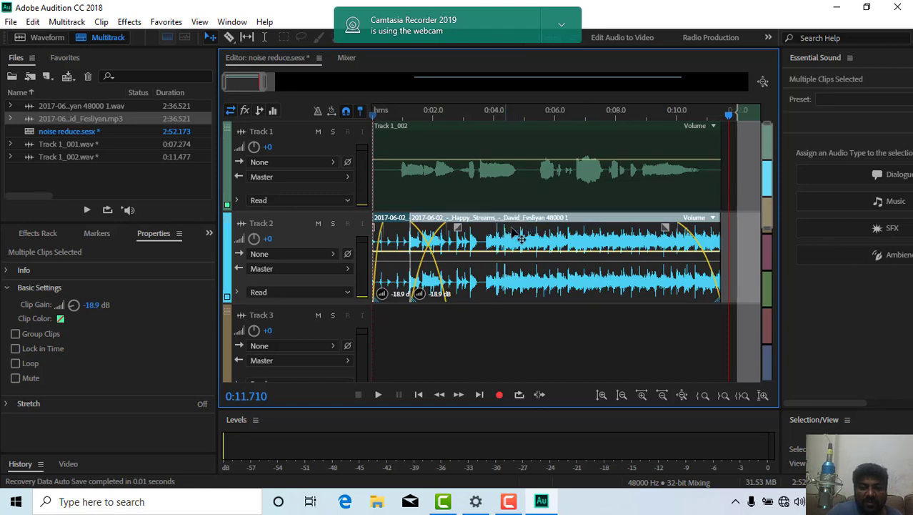
left_click(472, 310)
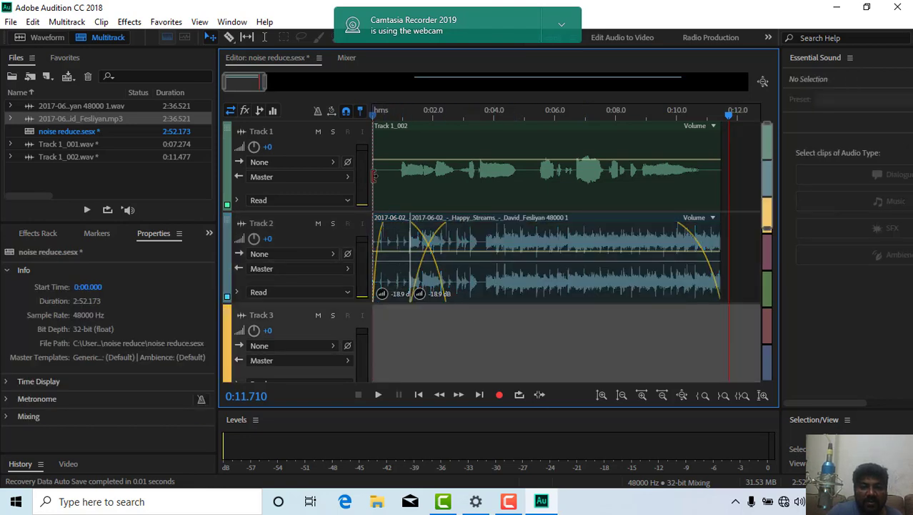
Select both music clips on Track 2 together again and raise their clip gain to -15.6 dB
left_click(391, 183)
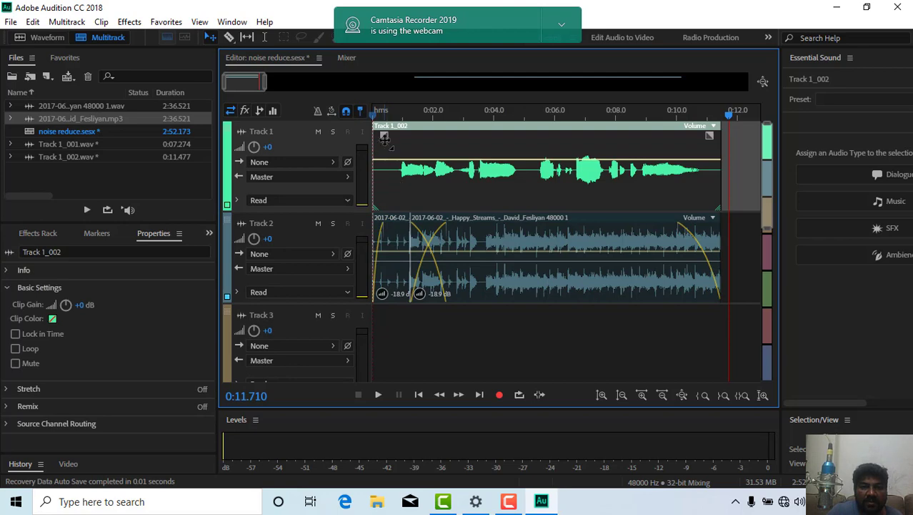
left_click(399, 222)
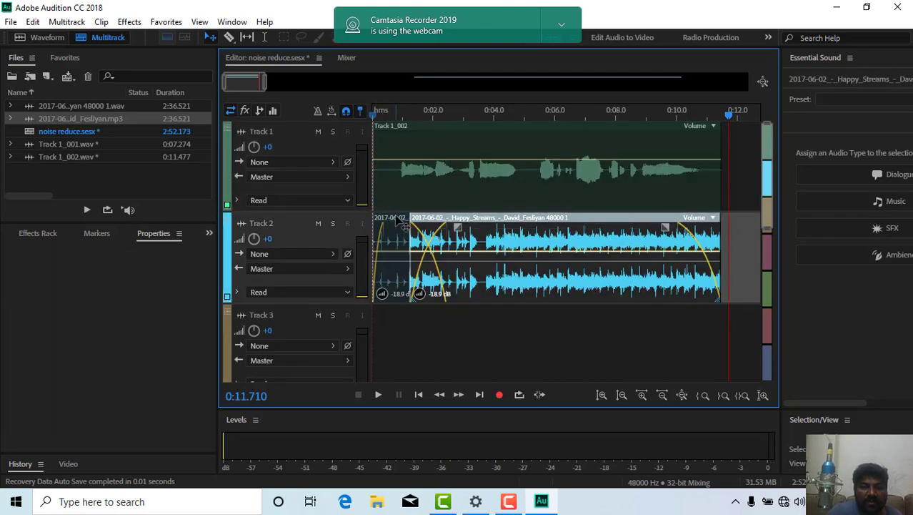
left_click(399, 223)
left_click(443, 225)
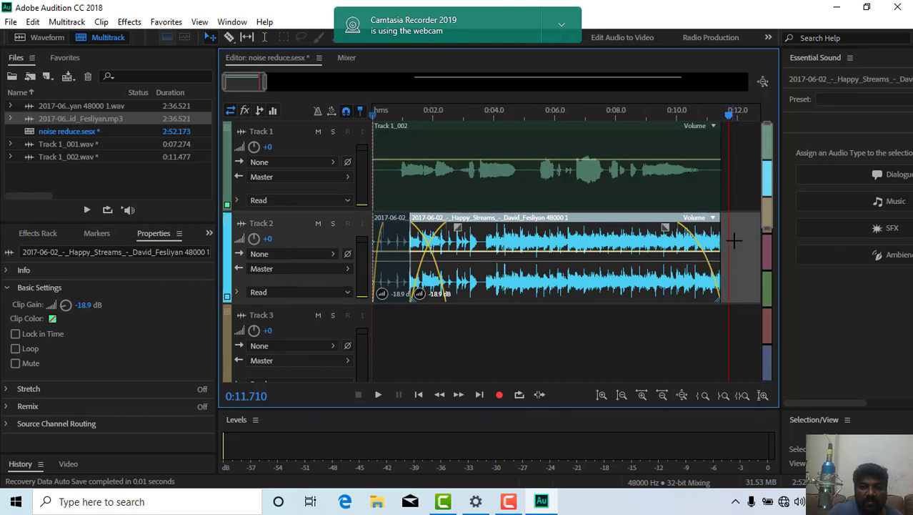
left_click(736, 279)
left_click(429, 250)
left_click(400, 295, "ctrl")
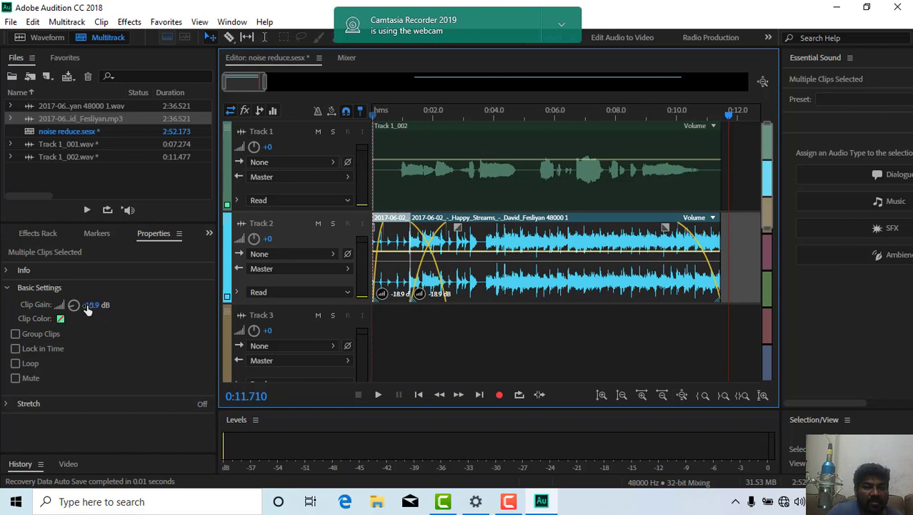
left_click_drag(87, 308, 90, 308)
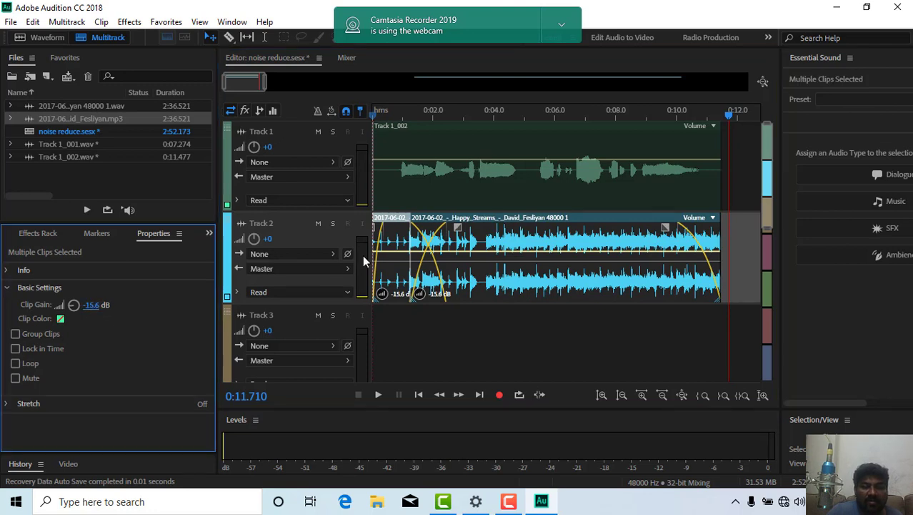
Play the mix from about 0:00.3 to near its end to check the balance of voice and music
left_click(391, 160)
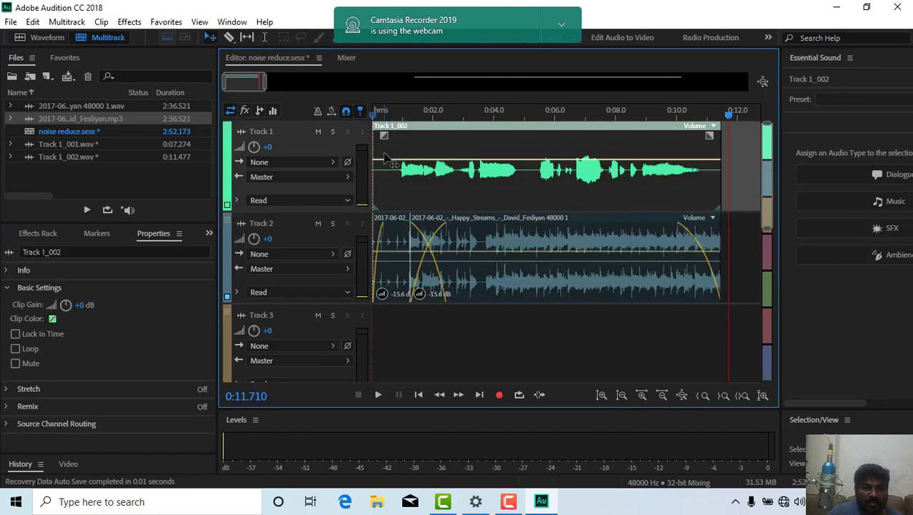
left_click(383, 114)
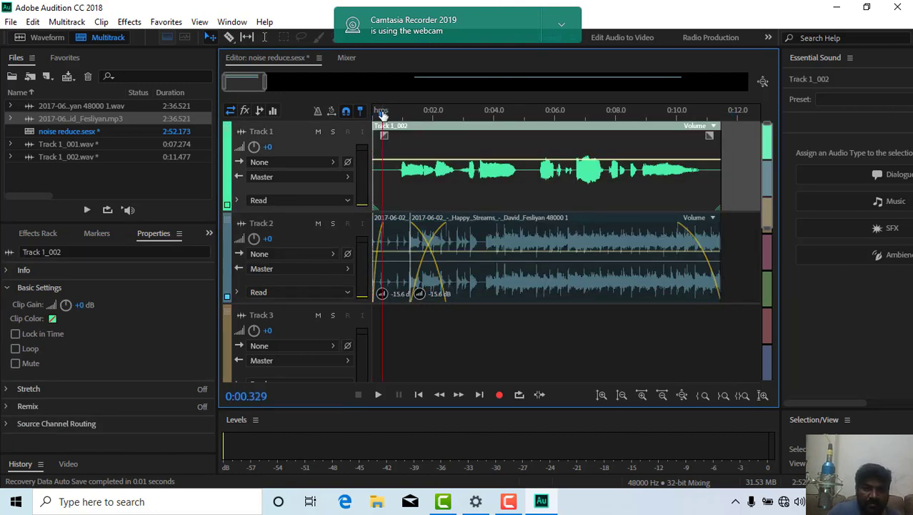
key("space")
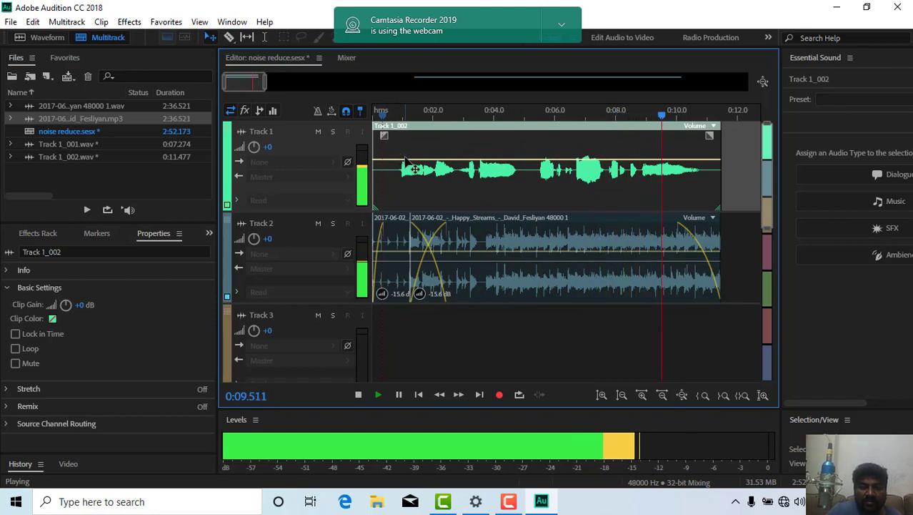
key("space")
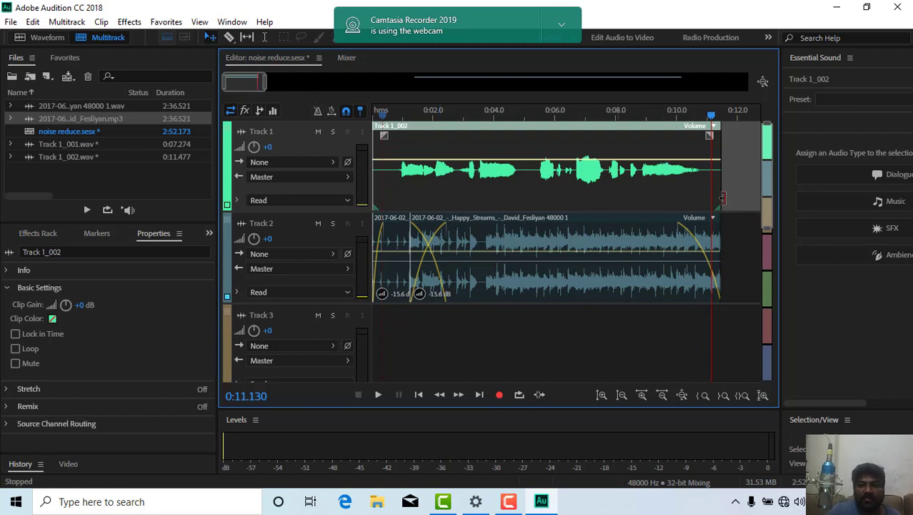
Select all clips on Tracks 1 and 2, view the voice recording in the Waveform editor, and return to the multitrack session
left_click_drag(734, 152, 348, 320)
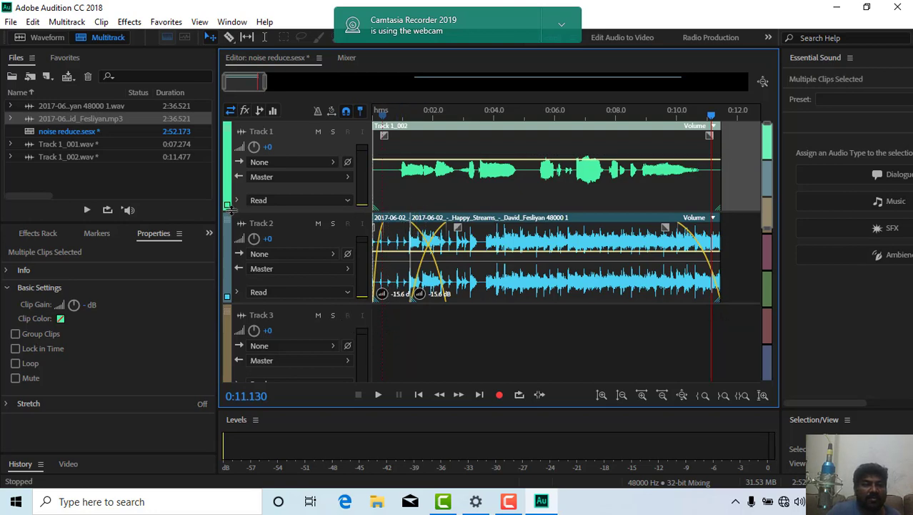
left_click(50, 39)
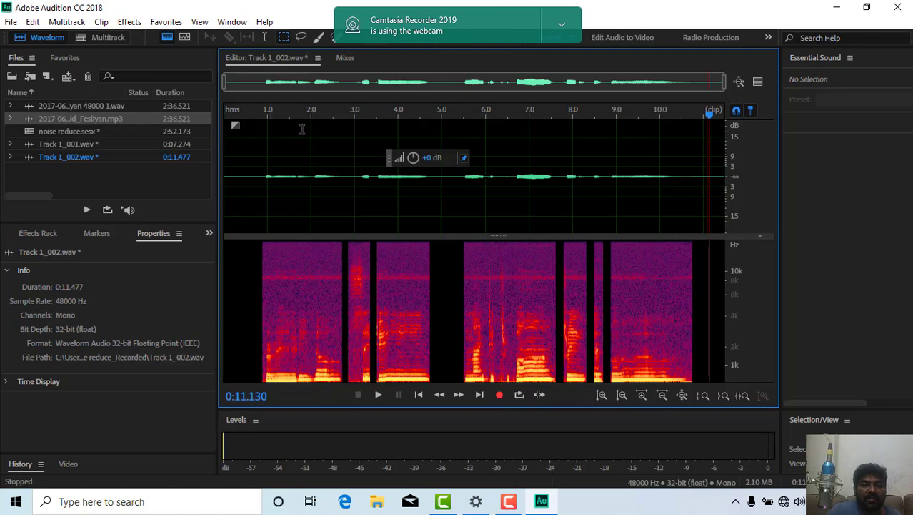
left_click(113, 37)
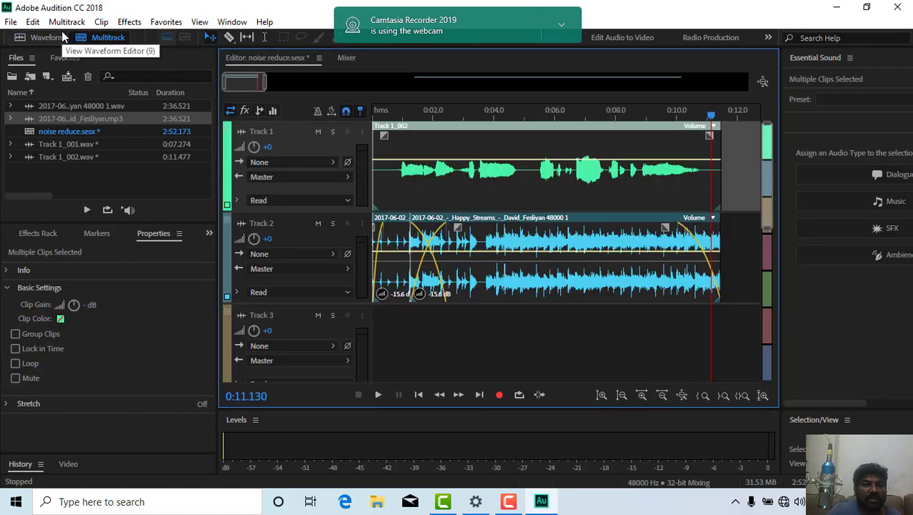
Start a multitrack mixdown export of the entire session
left_click(11, 22)
mouse_move(60, 280)
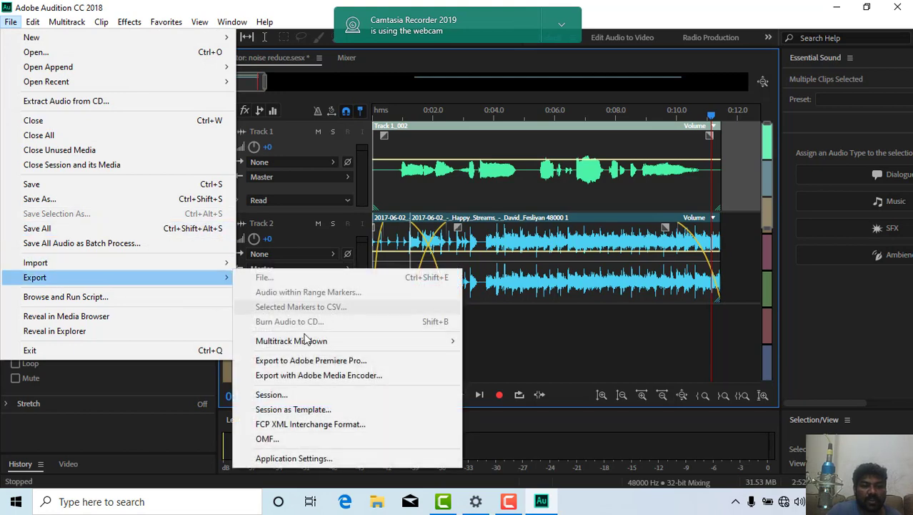
mouse_move(330, 343)
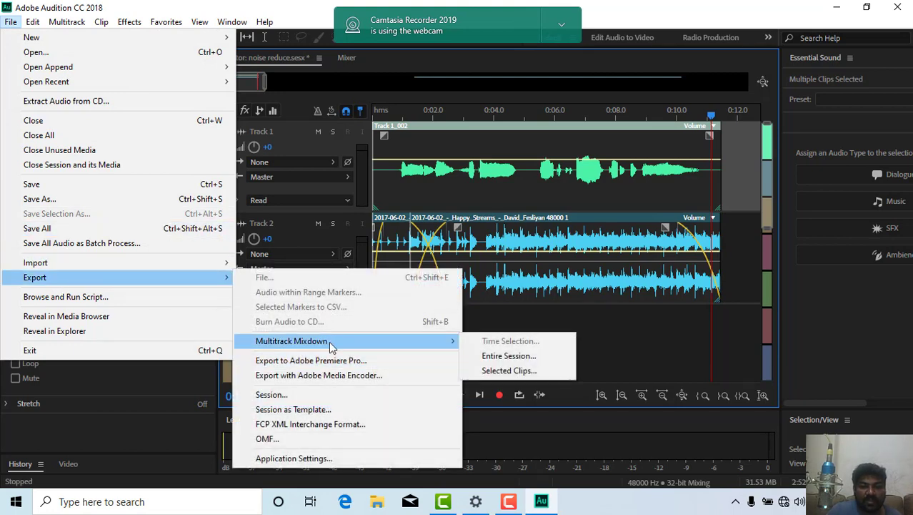
left_click(541, 357)
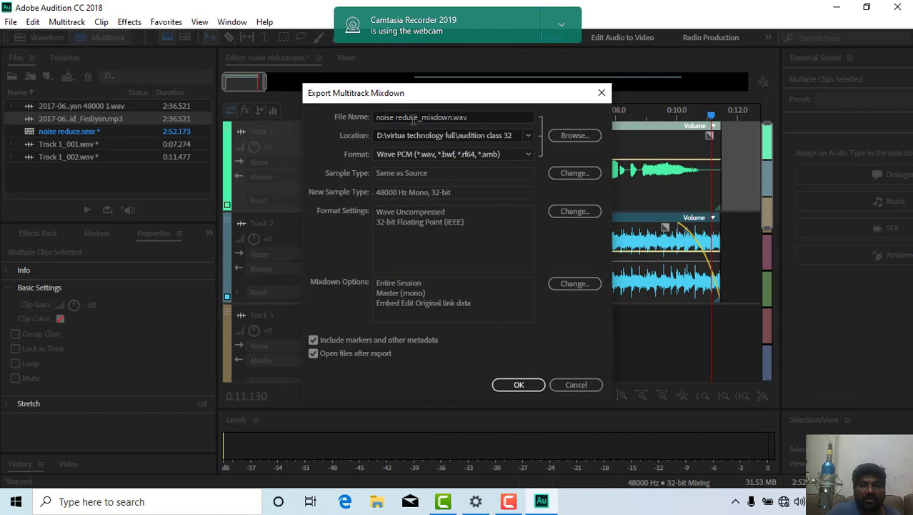
Create a folder named audition class 33 inside virtua technology full and open it as the export location
left_click(574, 135)
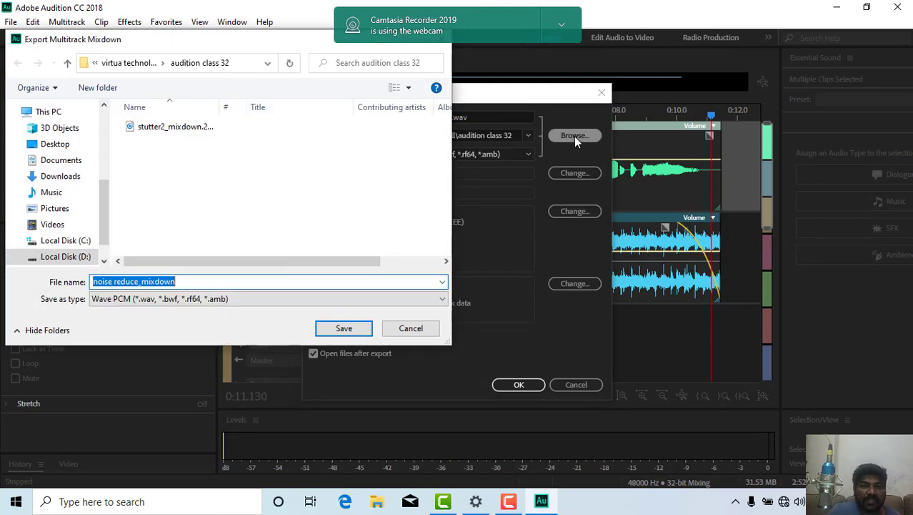
left_click(138, 65)
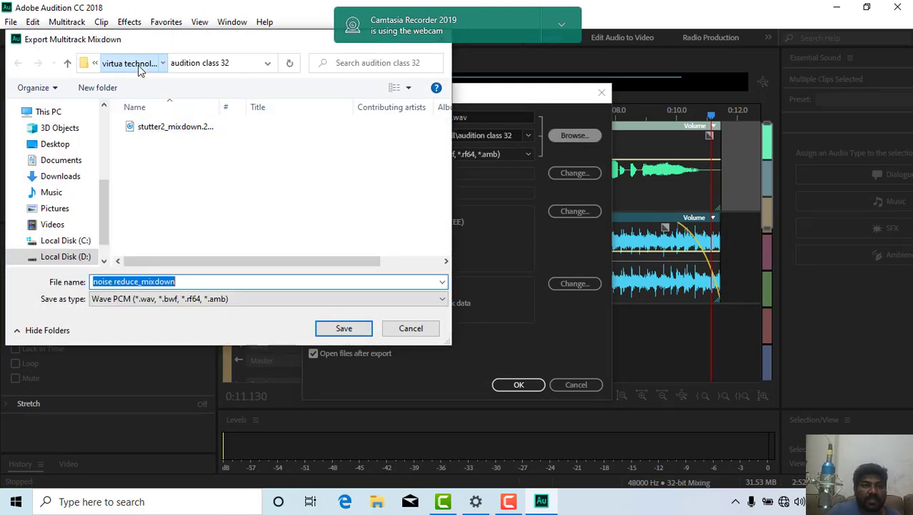
left_click(108, 92)
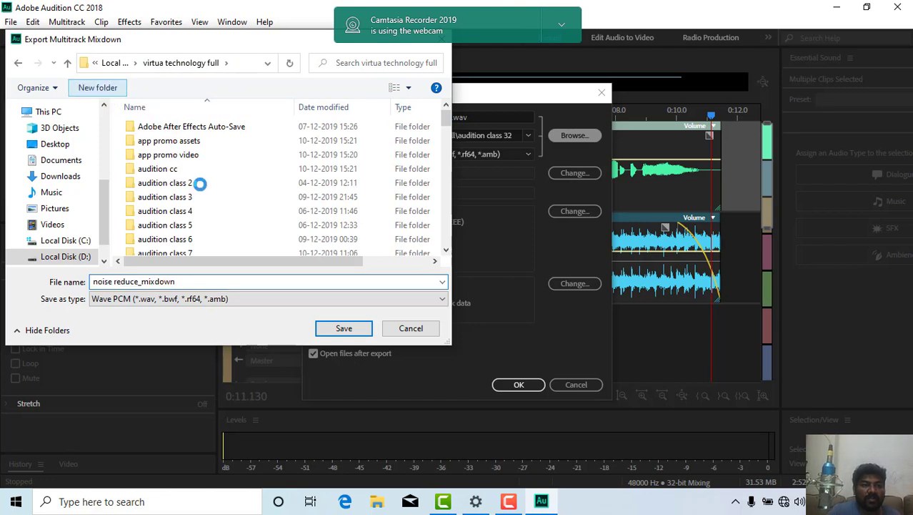
type("audition class 33")
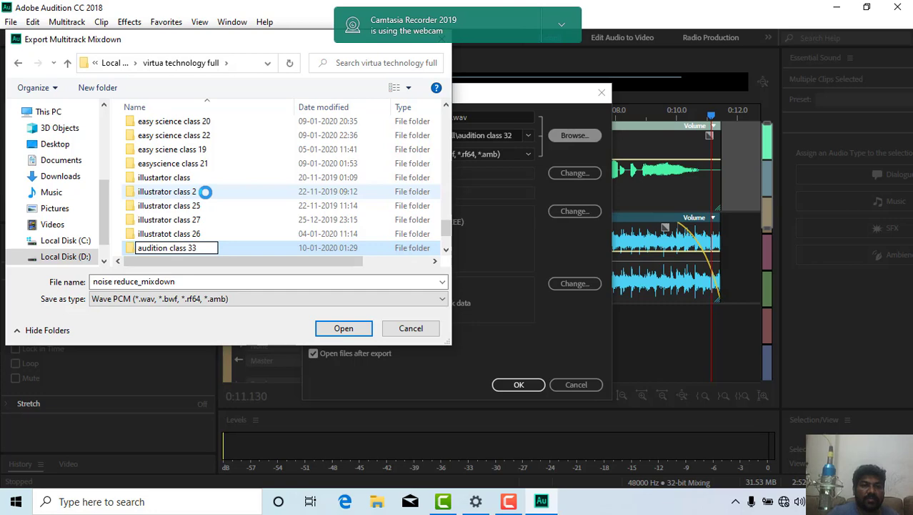
left_click(205, 191)
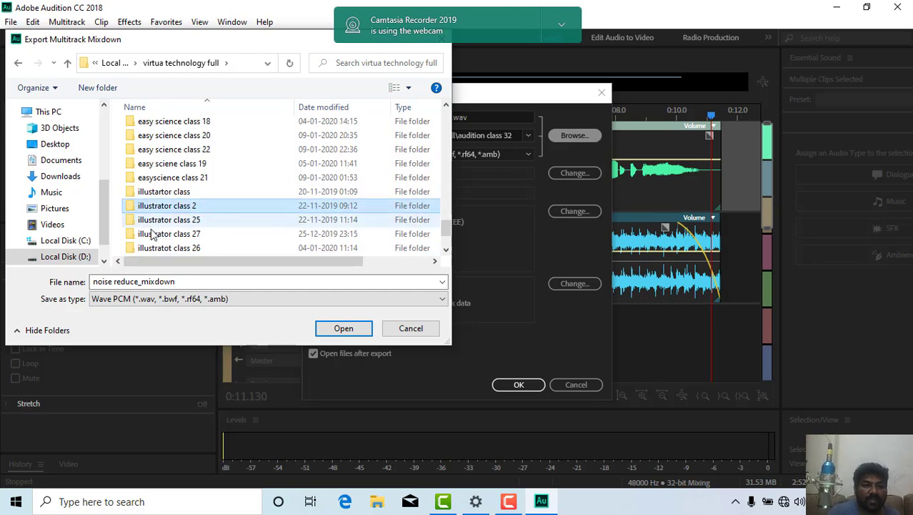
scroll(175, 166, "down", 2)
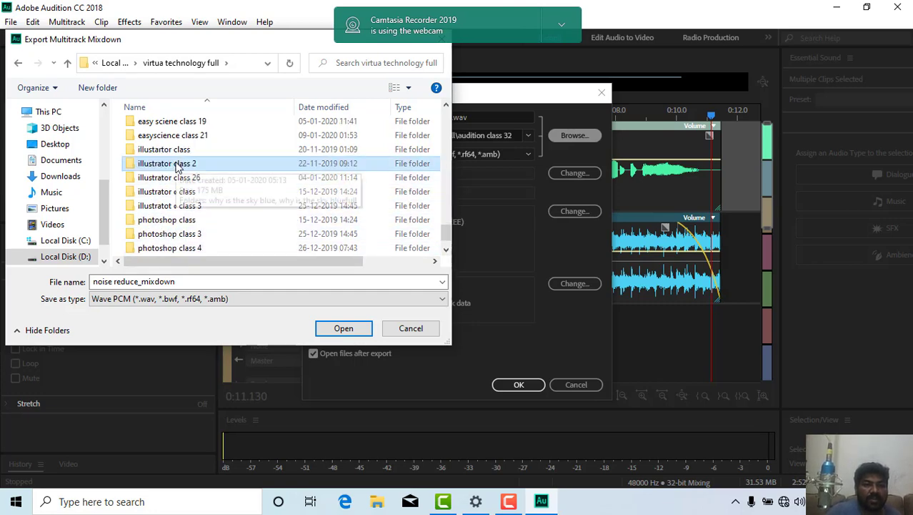
scroll(189, 204, "up", 10)
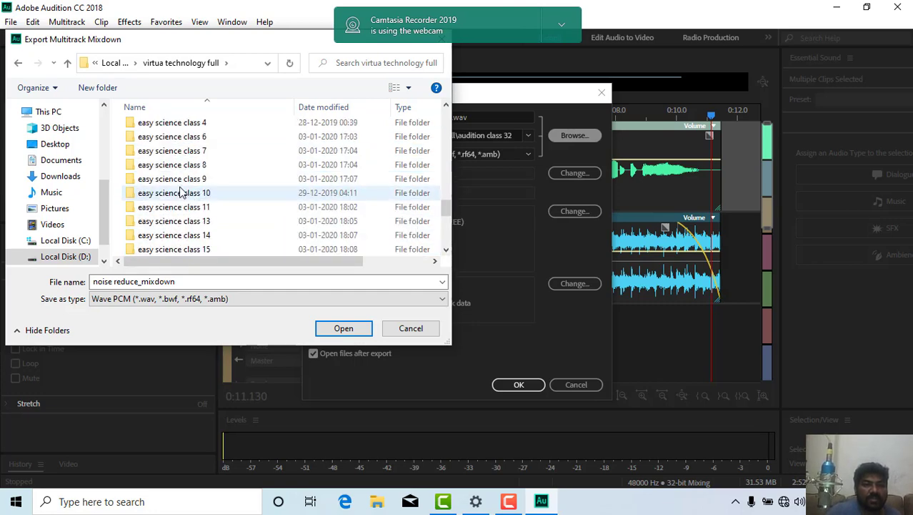
scroll(181, 191, "up", 4)
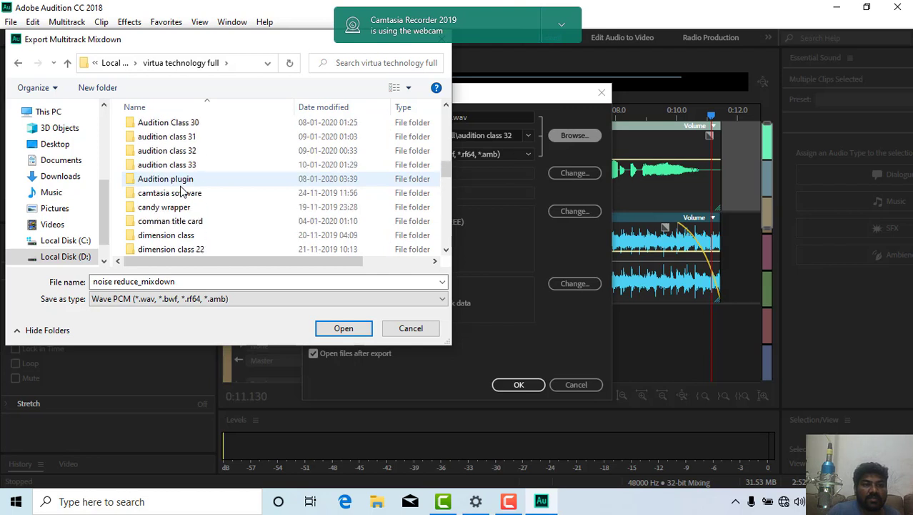
double_click(180, 166)
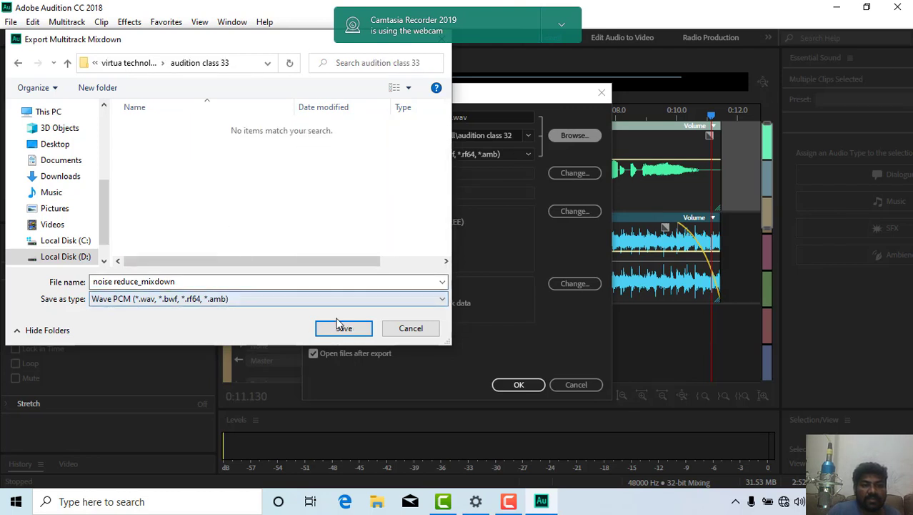
Name the mixdown file noise dinamic_mixdown and export it in Wave PCM format
left_click(142, 282)
left_click(138, 282)
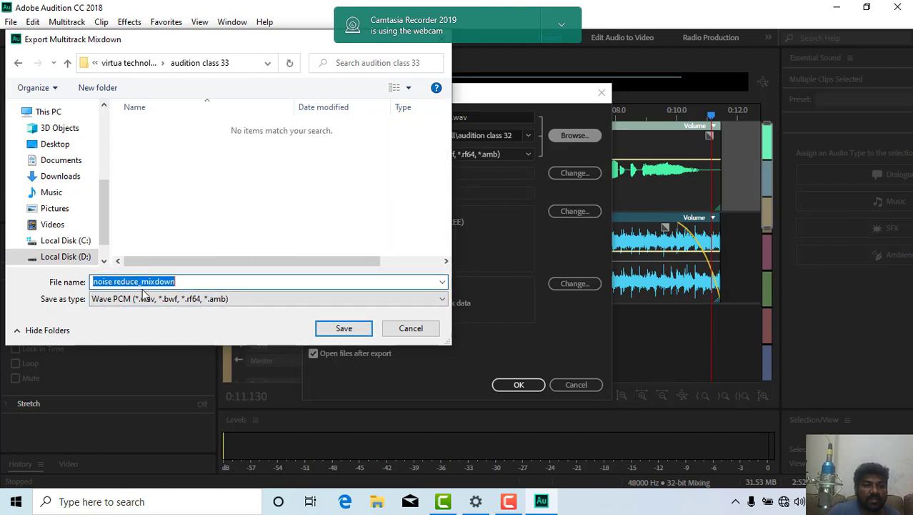
left_click(138, 282)
key("BackSpace")
key("BackSpace")
key("BackSpace")
key("BackSpace")
key("BackSpace")
key("BackSpace")
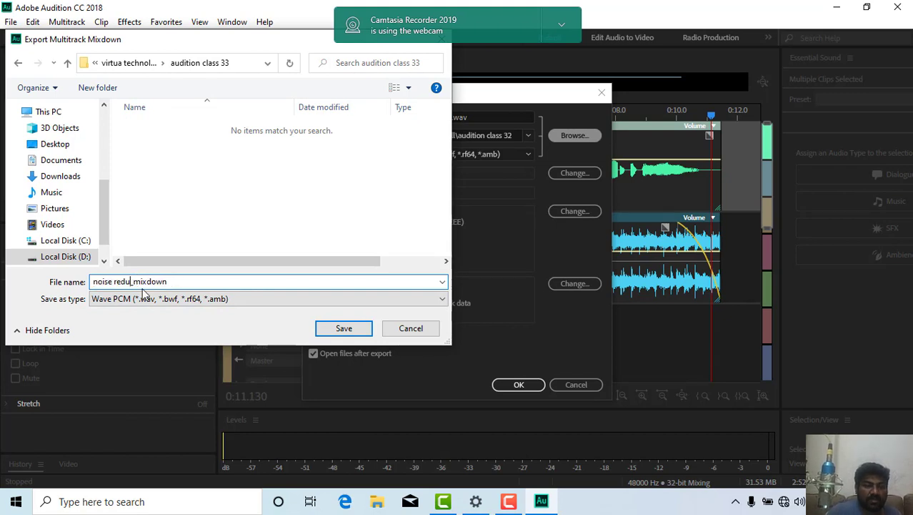
type("di")
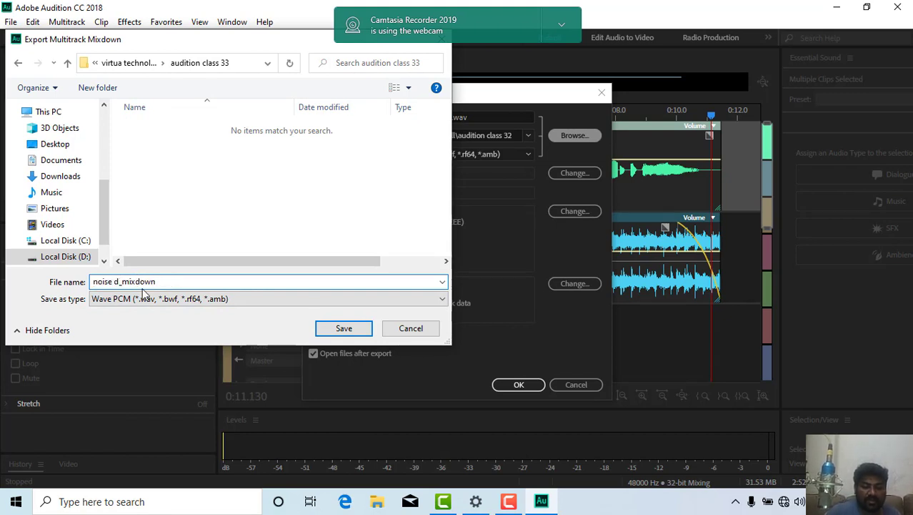
type("n")
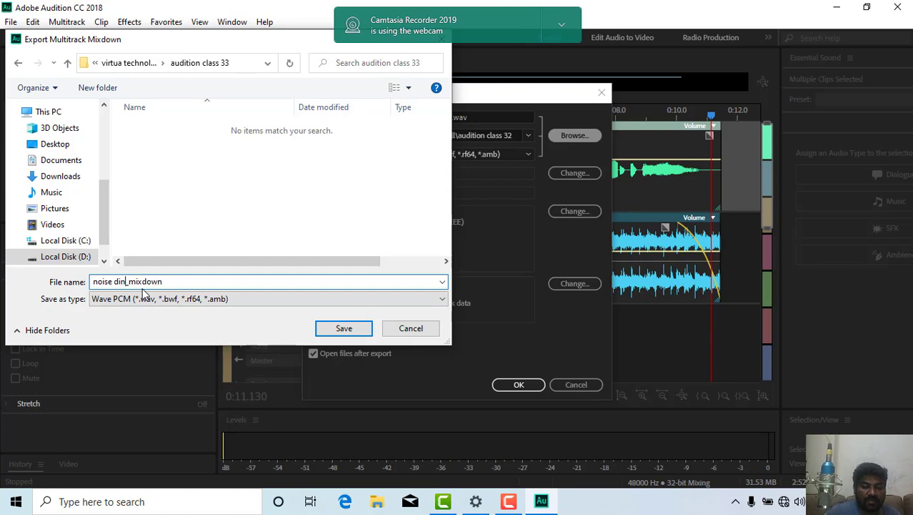
type("amic")
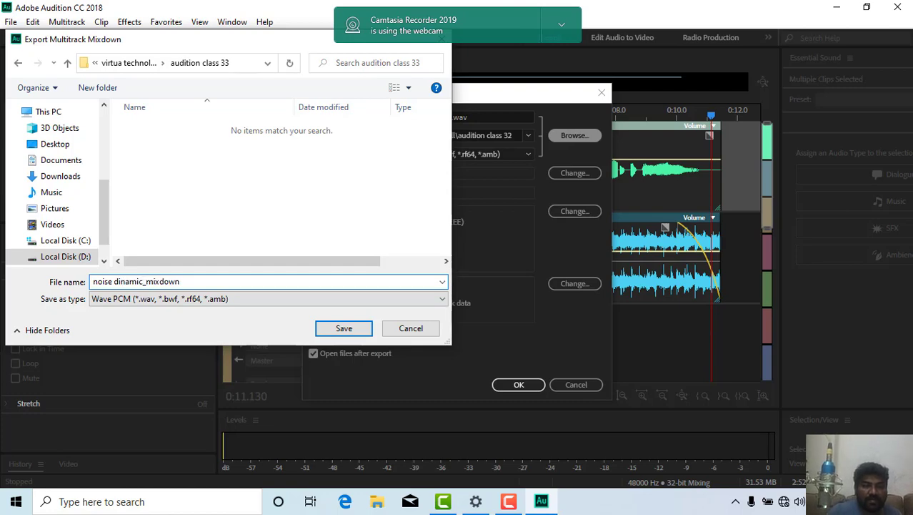
left_click(338, 328)
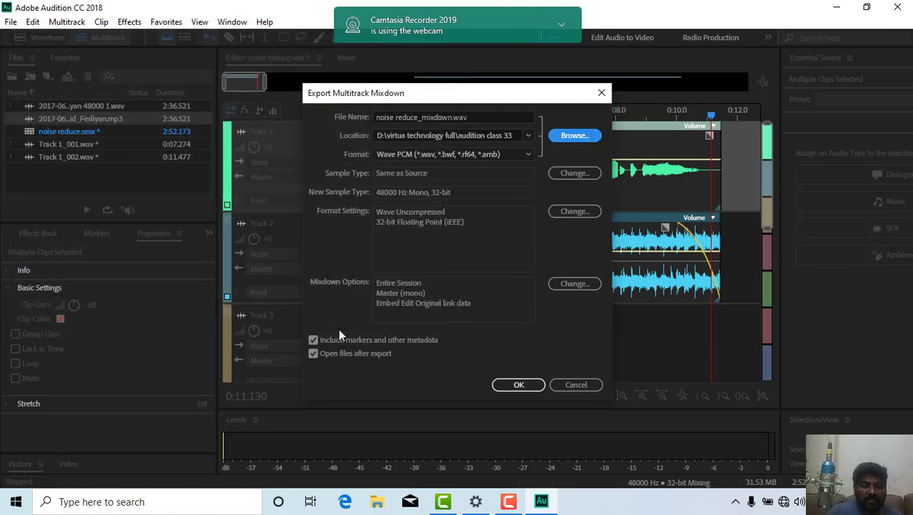
left_click(519, 386)
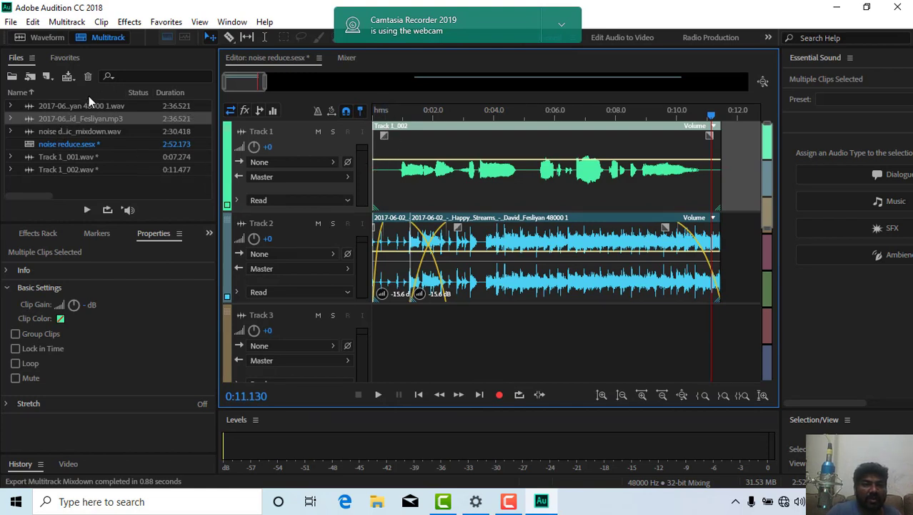
Open the exported noise dinamic_mixdown.wav in the Waveform editor and play it from the start through its opening voice section
left_click(62, 108)
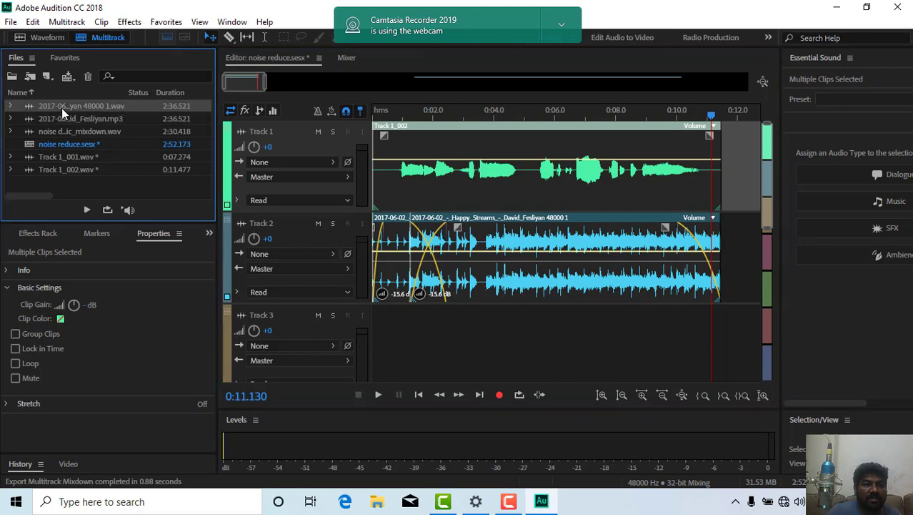
left_click(76, 131)
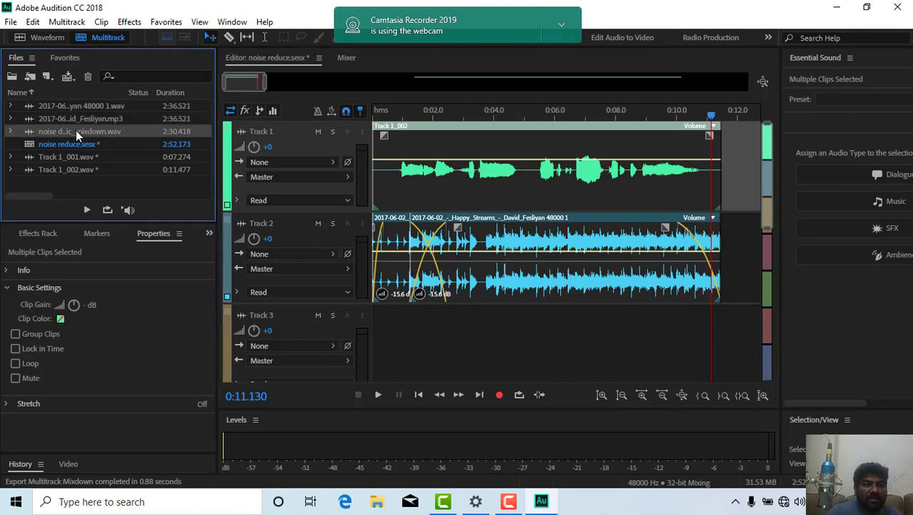
double_click(72, 130)
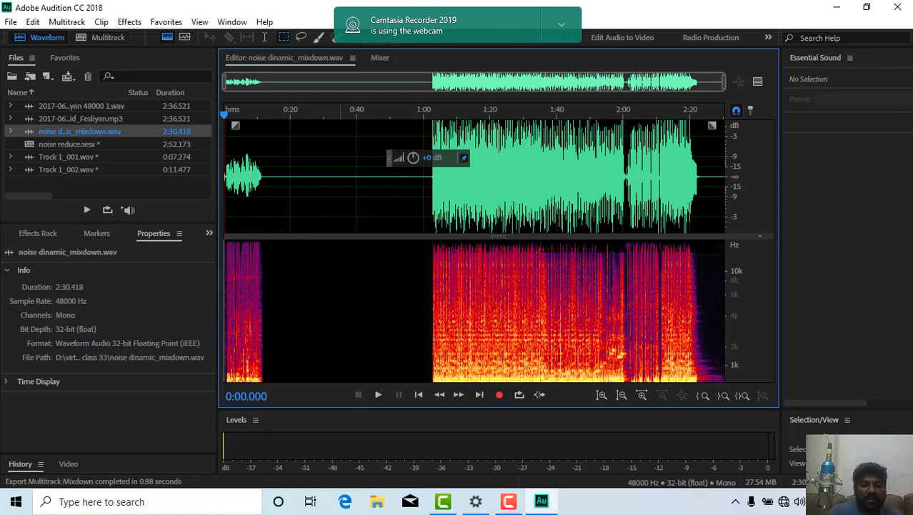
left_click(621, 395)
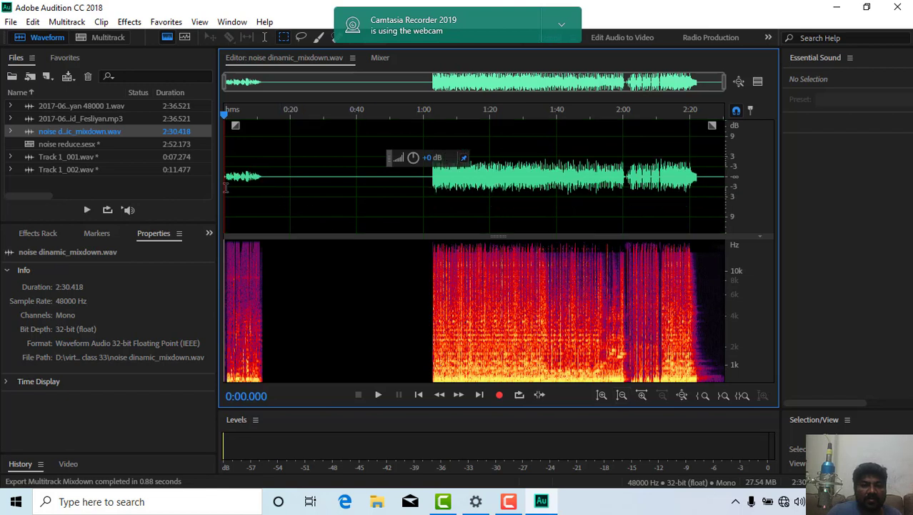
key("space")
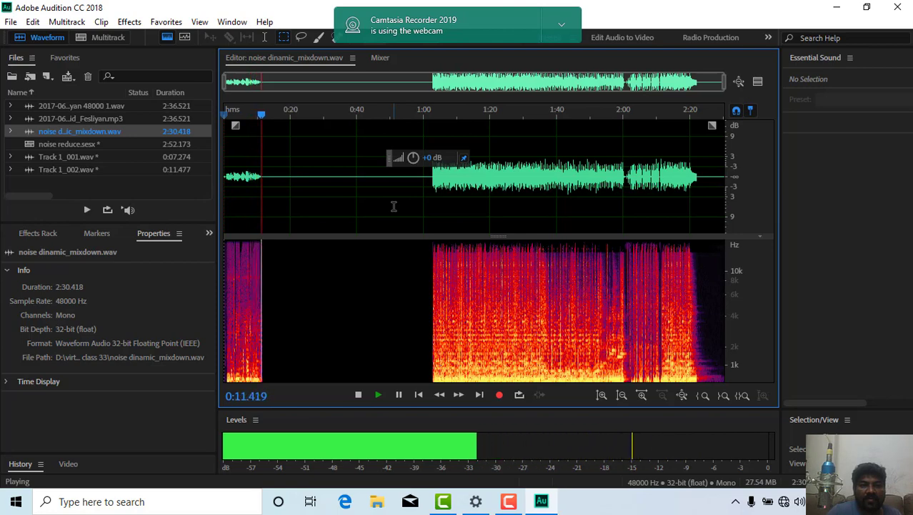
key("space")
Delete the leftover music and silence after the opening voice section, trimming the mixdown to about 0:11.6
left_click_drag(404, 183, 779, 305)
key("Delete")
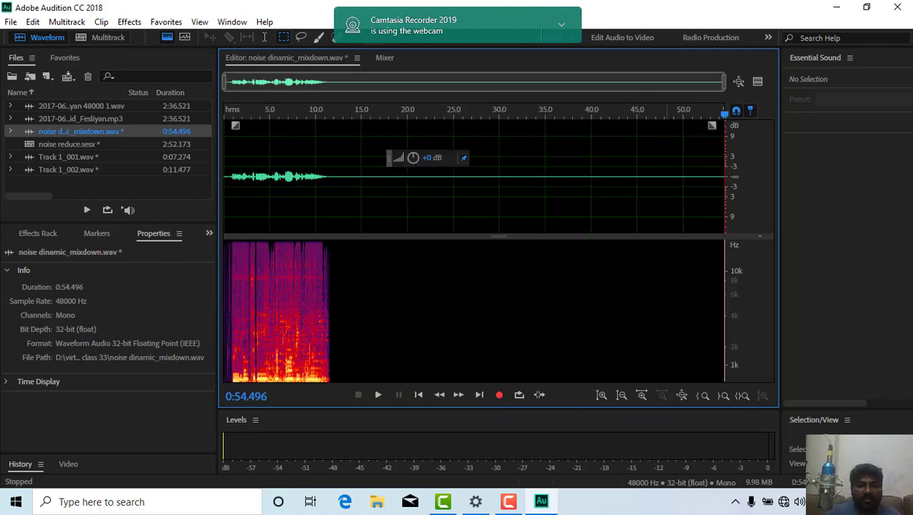
left_click(340, 175)
left_click_drag(341, 175, 729, 214)
key("Delete")
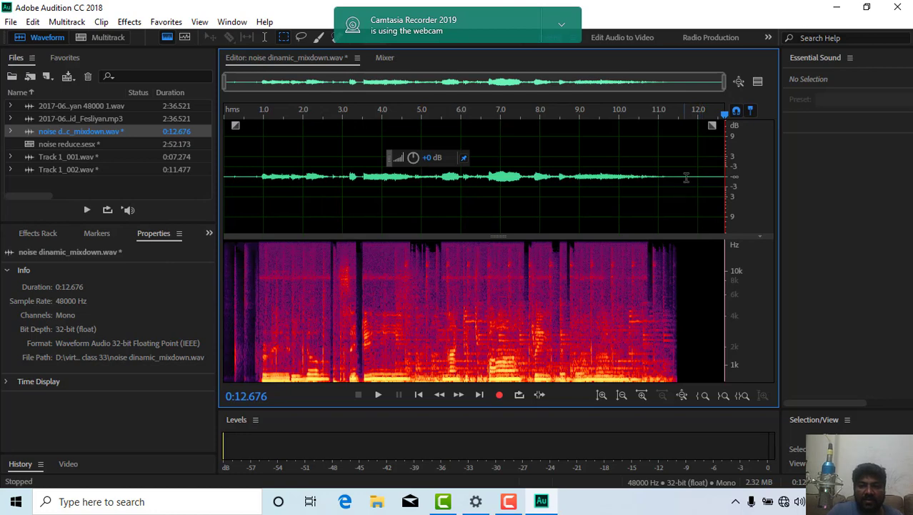
left_click_drag(683, 171, 729, 186)
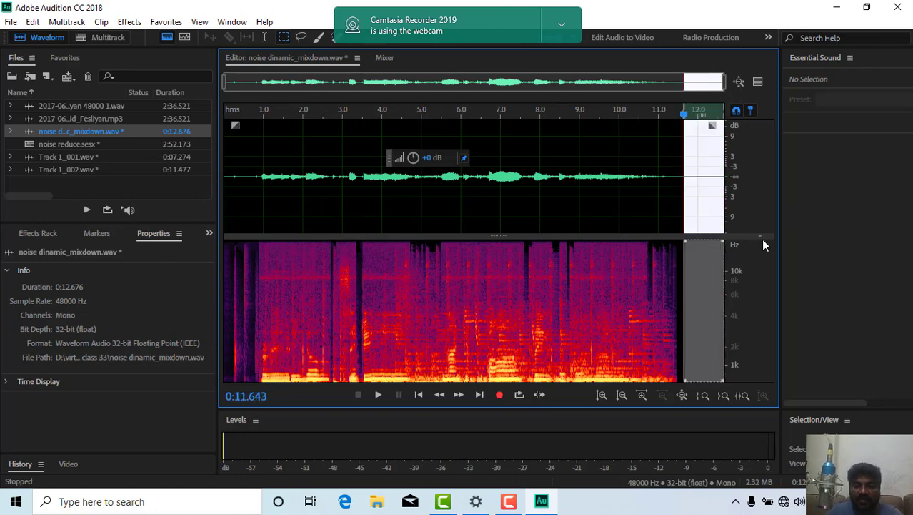
key("Delete")
Play the trimmed mixdown from about 0:00.5 to about 0:10.4 to check the result
left_click(245, 189)
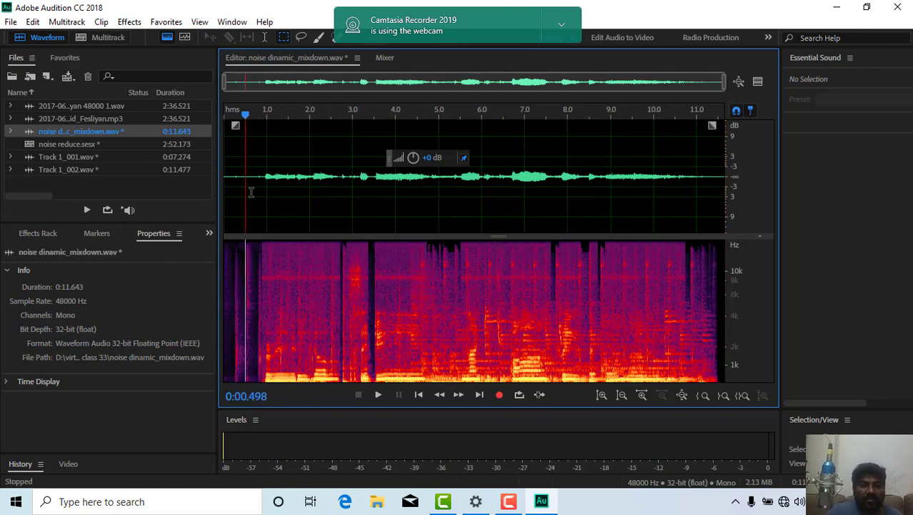
key("space")
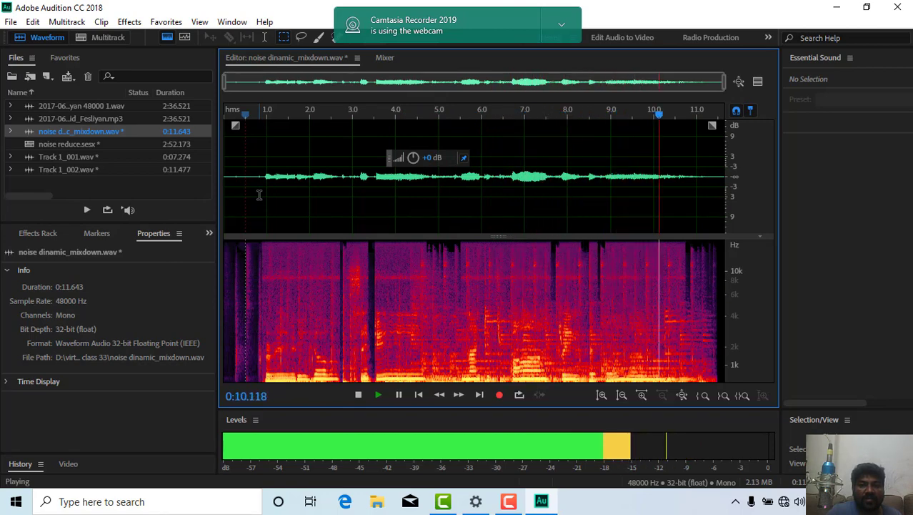
key("space")
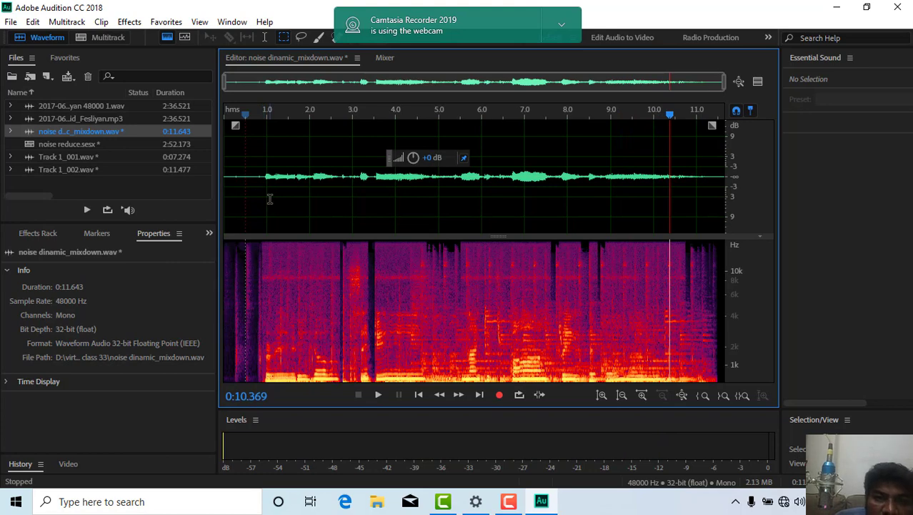